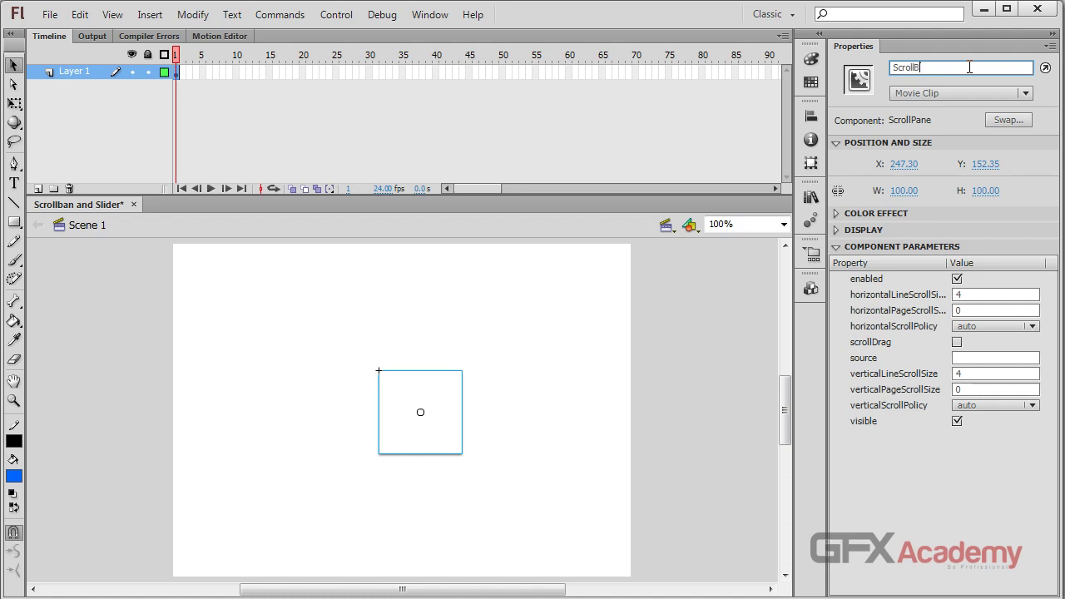
- Finish naming the ScrollPane instance ScrollBan and drag it about 112 px lower
type("n")
key("Return")
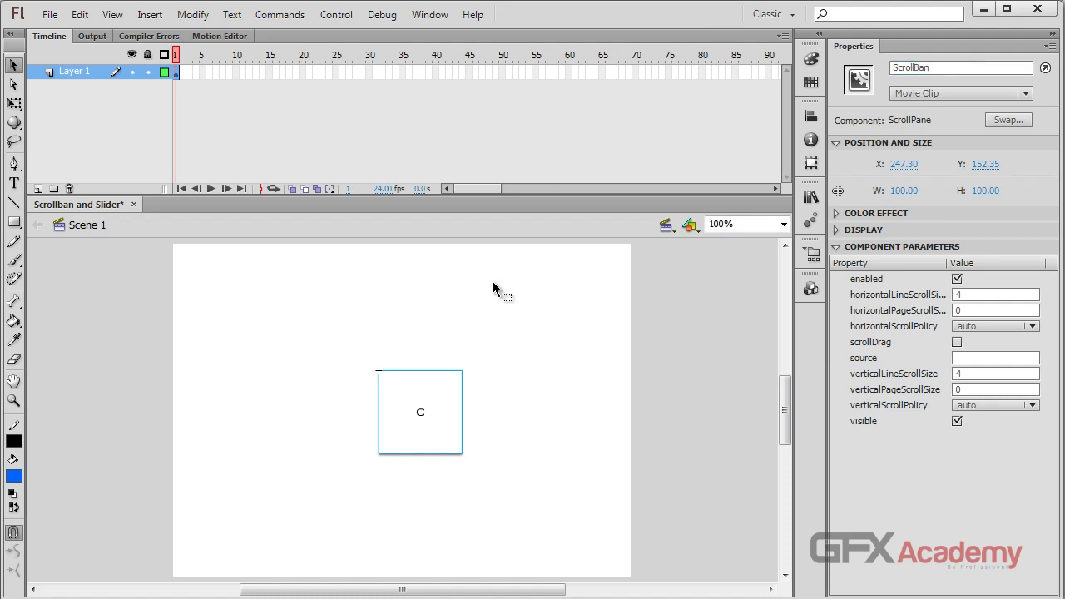
left_click_drag(464, 407, 462, 500)
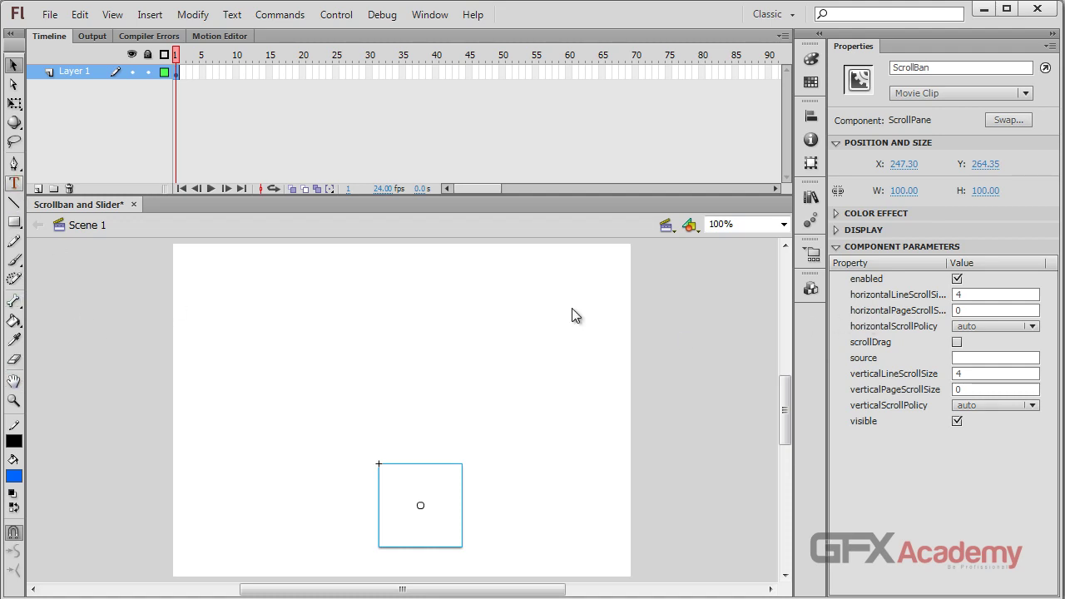
- Create a text box using device fonts and type the Arabic word الله
key("t")
left_click(540, 326)
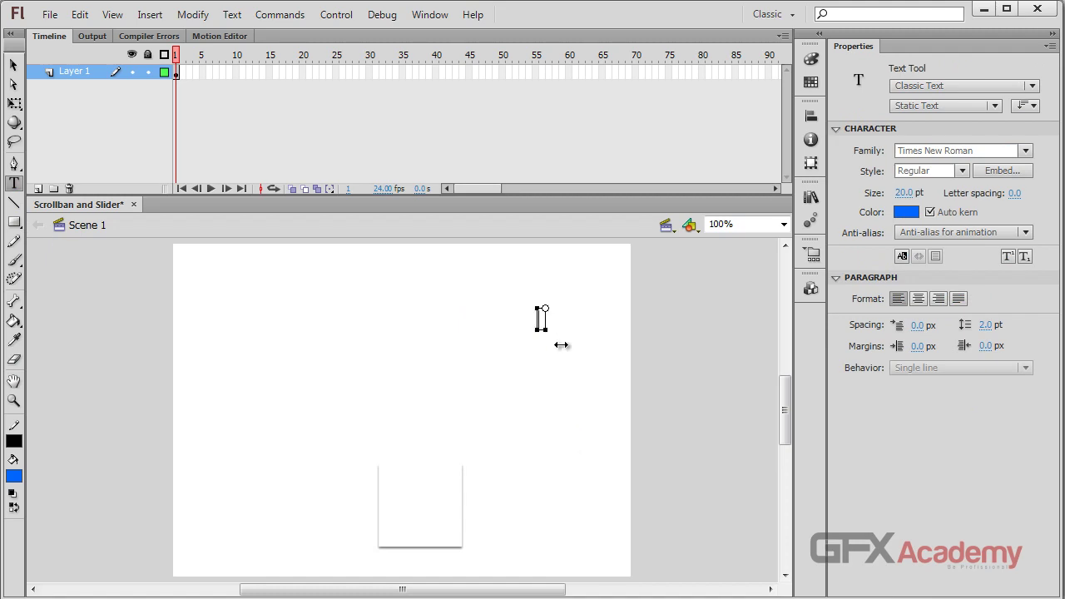
left_click(957, 304)
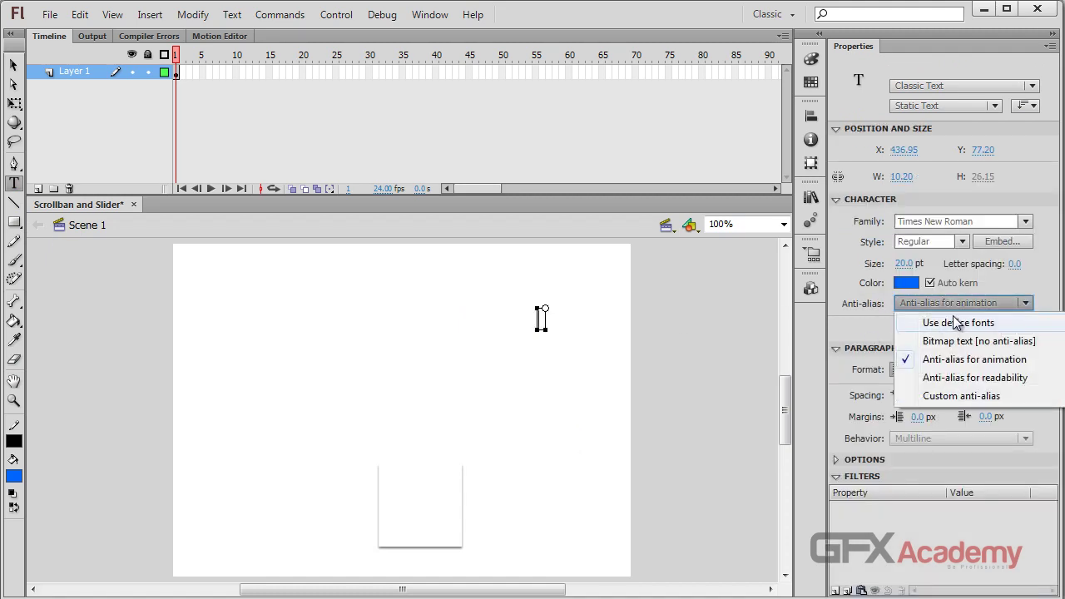
left_click(957, 322)
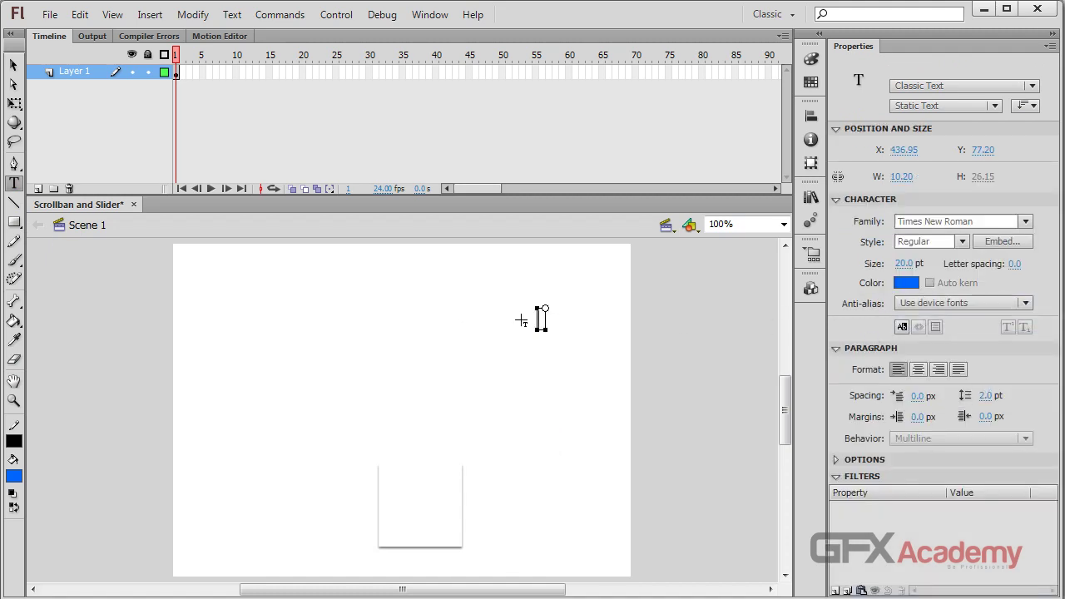
type("الله")
- Repeat the word الله several times by copying and pasting it
key("ctrl+a")
key("ctrl+c")
key("ctrl+v")
key("ctrl+v")
key("ctrl+v")
key("ctrl+v")
key("ctrl+v")
key("ctrl+v")
key("ctrl+v")
key("ctrl+v")
key("ctrl+v")
key("ctrl+v")
key("ctrl+v")
key("ctrl+v")
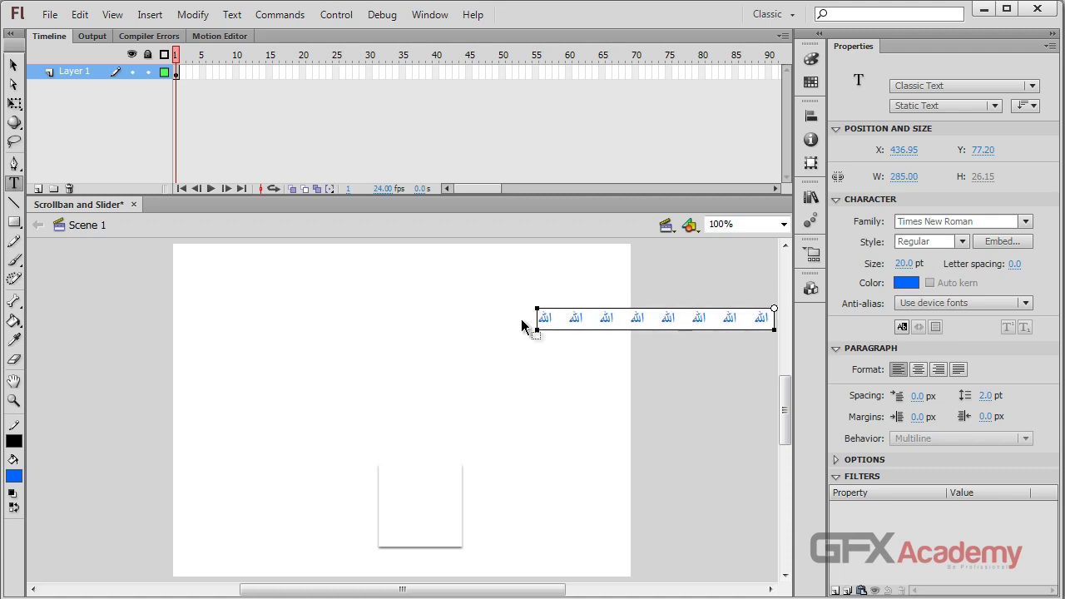
key("ctrl+v")
key("ctrl+v")
key("ctrl+v")
key("ctrl+v")
key("ctrl+v")
key("ctrl+v")
key("ctrl+v")
key("ctrl+v")
key("ctrl+v")
key("ctrl+v")
key("ctrl+v")
key("ctrl+v")
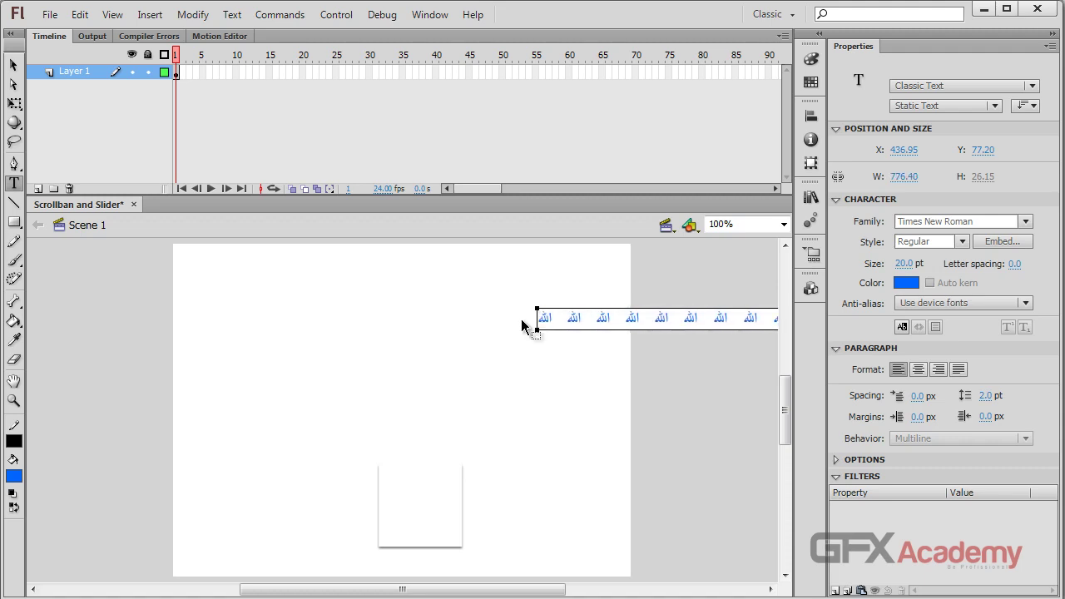
key("ctrl+v")
key("ctrl+v")
key("ctrl+v")
key("ctrl+v")
key("ctrl+v")
key("ctrl+v")
key("ctrl+v")
key("ctrl+v")
key("ctrl+v")
key("ctrl+v")
key("ctrl+v")
key("ctrl+v")
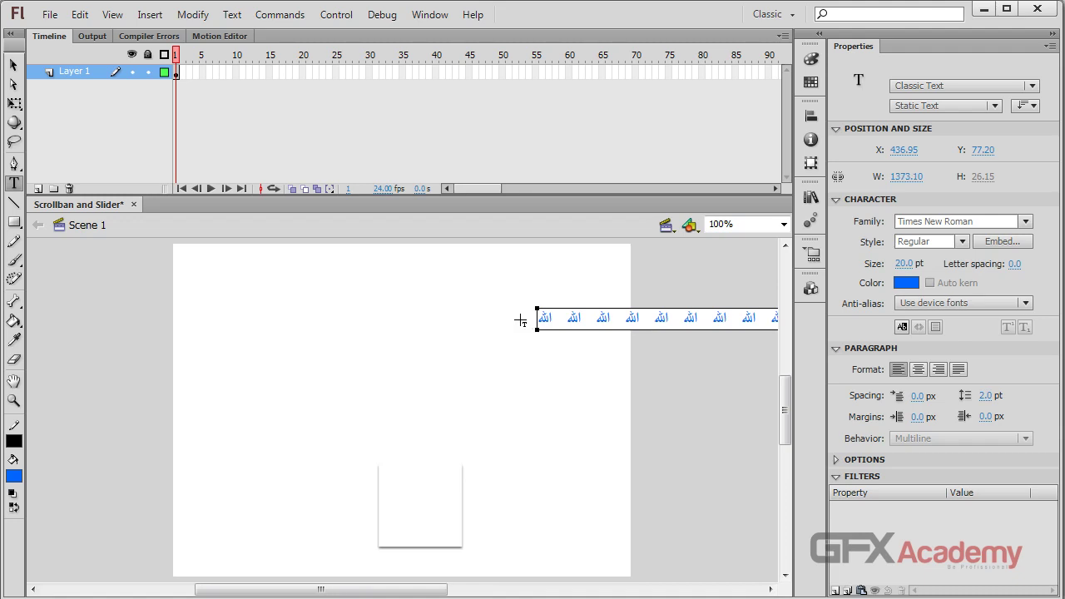
- Narrow and reposition the text box so the words wrap to six lines
left_click(13, 66)
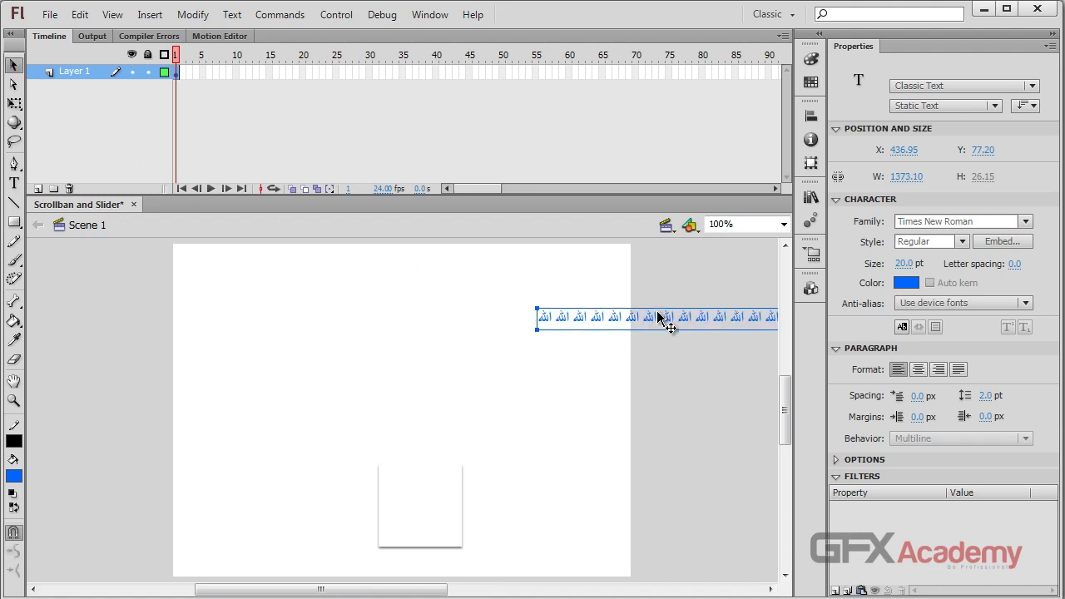
left_click_drag(666, 321, 369, 320)
left_click_drag(239, 309, 606, 309)
left_click_drag(708, 333, 313, 336)
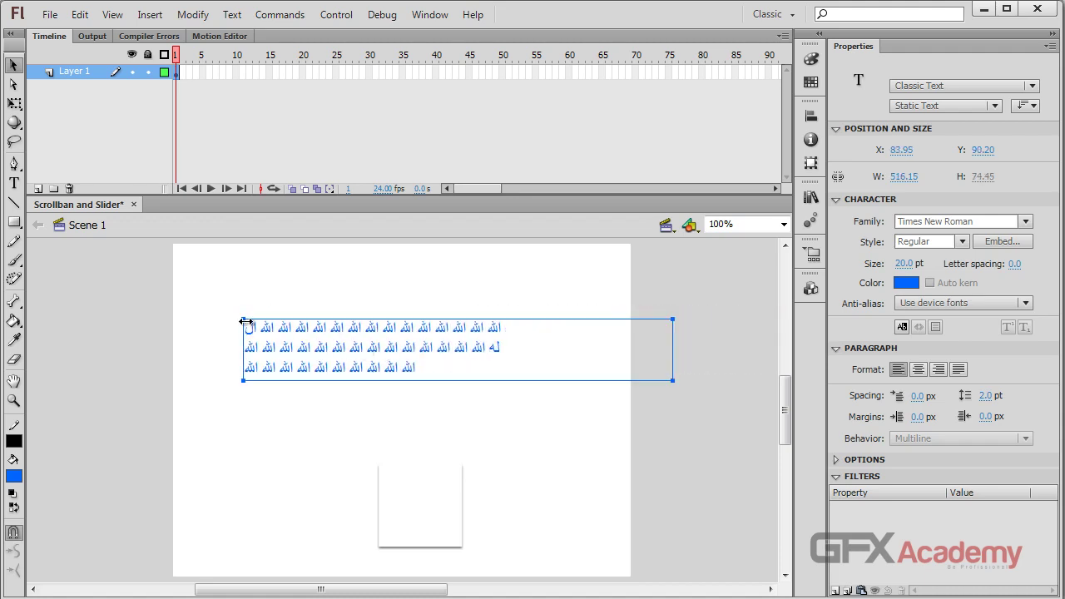
left_click_drag(243, 319, 447, 318)
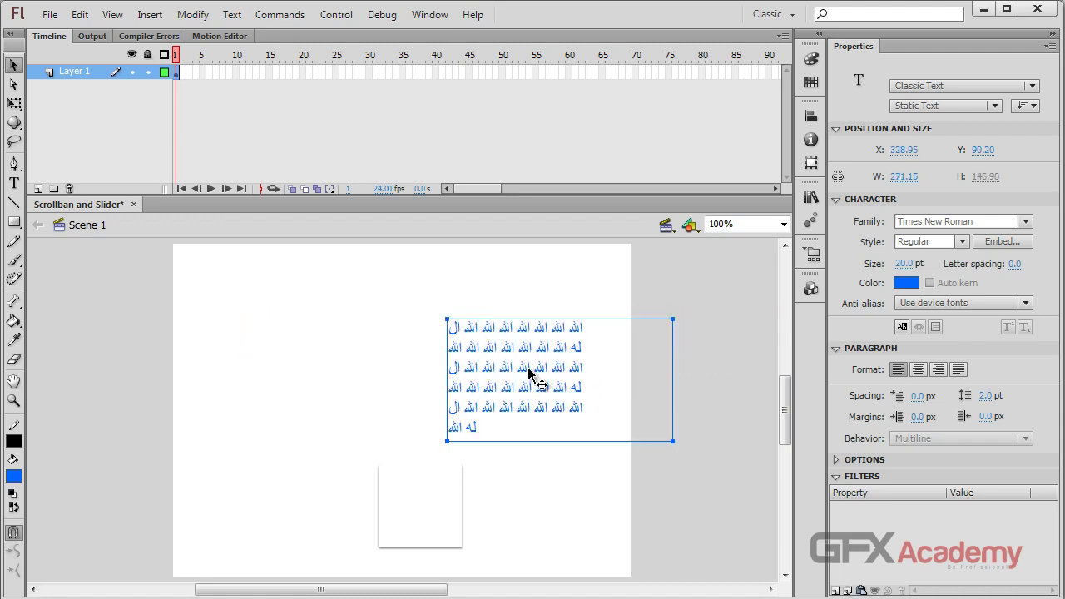
left_click_drag(533, 375, 470, 361)
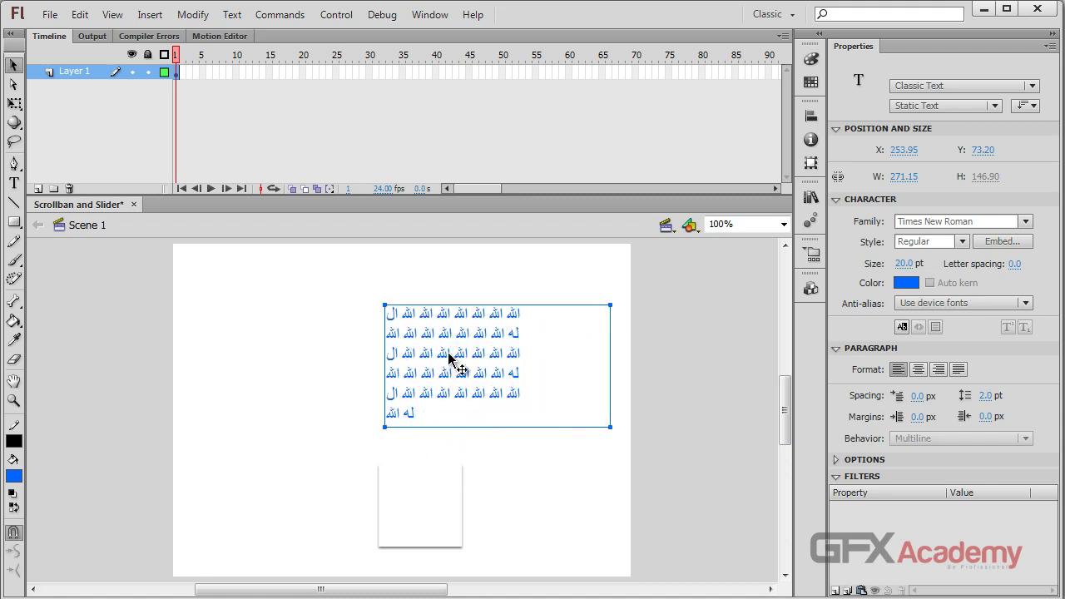
- Right-align the Arabic text and move the block further left
left_click(939, 368)
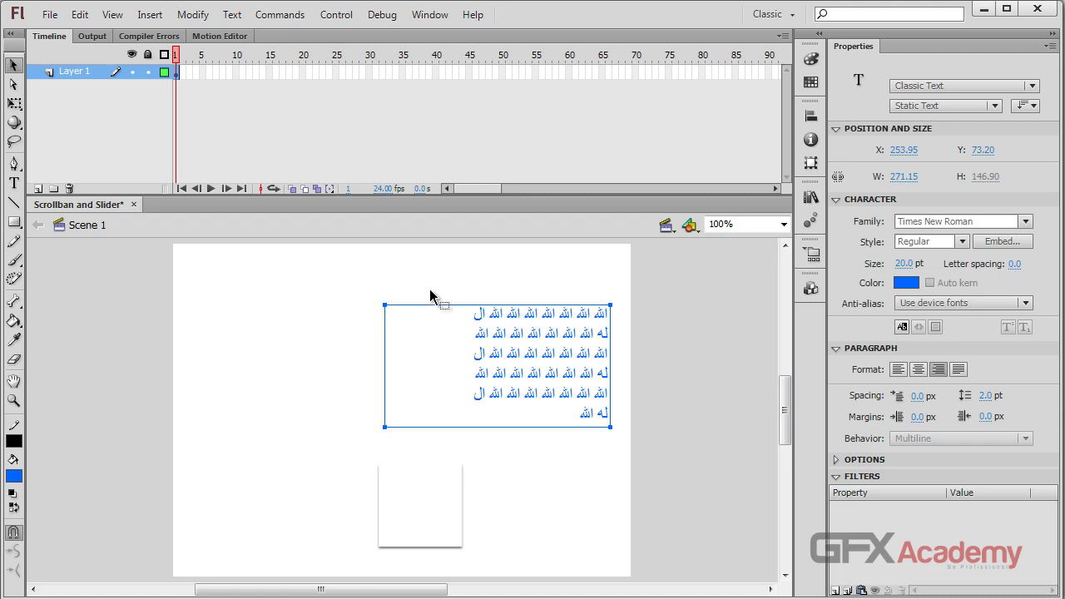
left_click(993, 107)
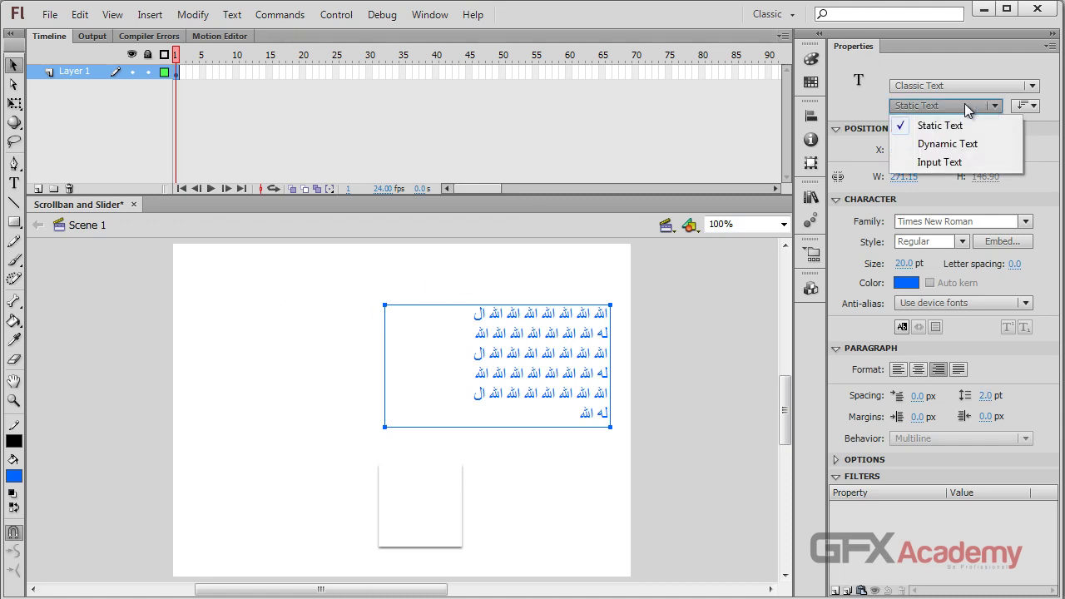
left_click(990, 108)
left_click(999, 85)
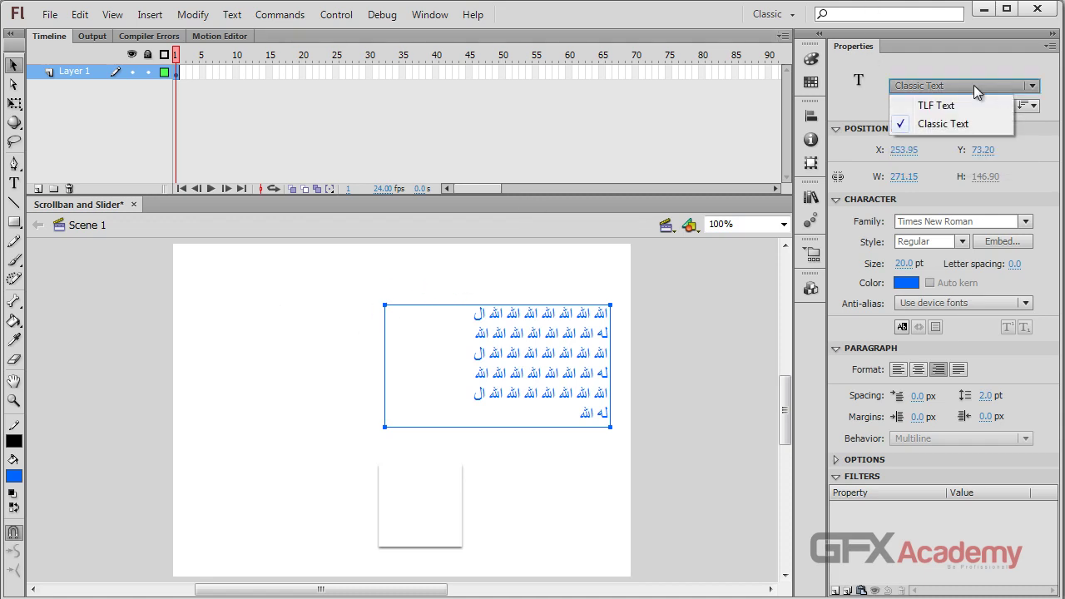
left_click(924, 86)
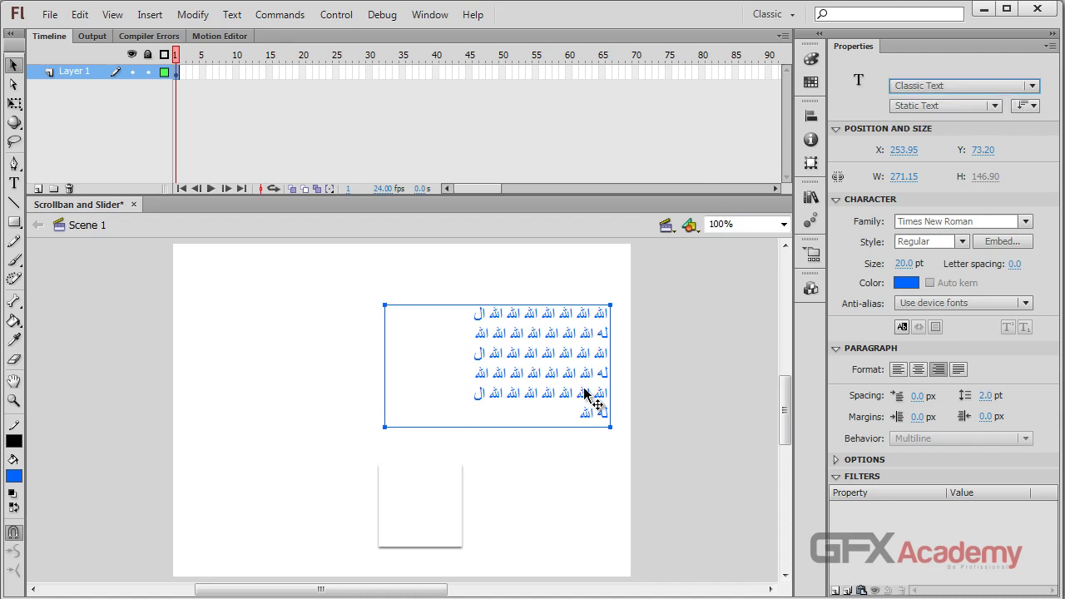
left_click_drag(586, 375, 471, 333)
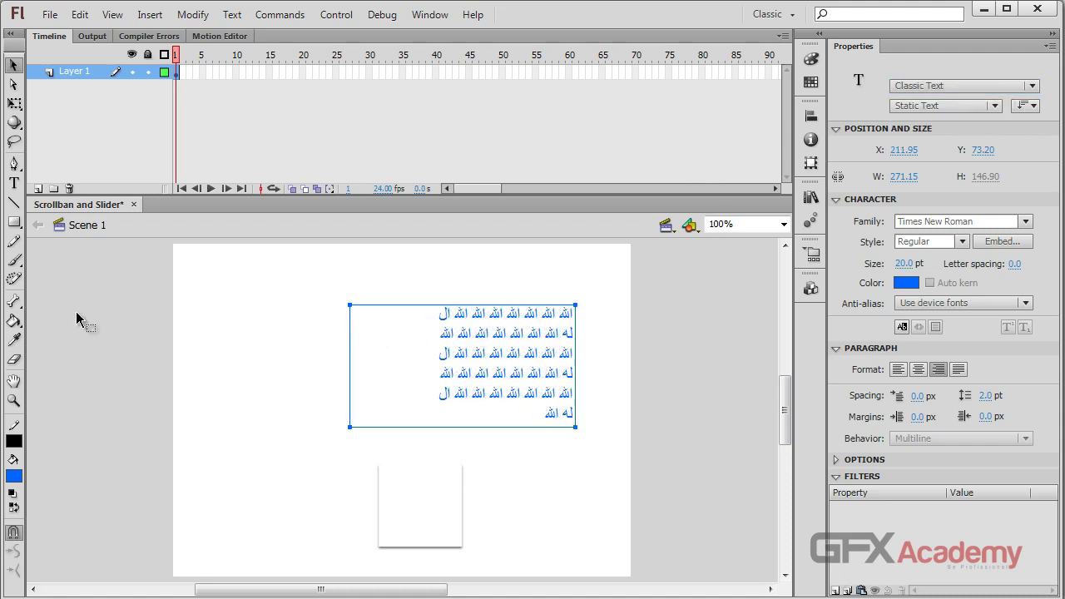
left_click(15, 221)
- Draw a red square with no outline to the left of the text
left_click(14, 441)
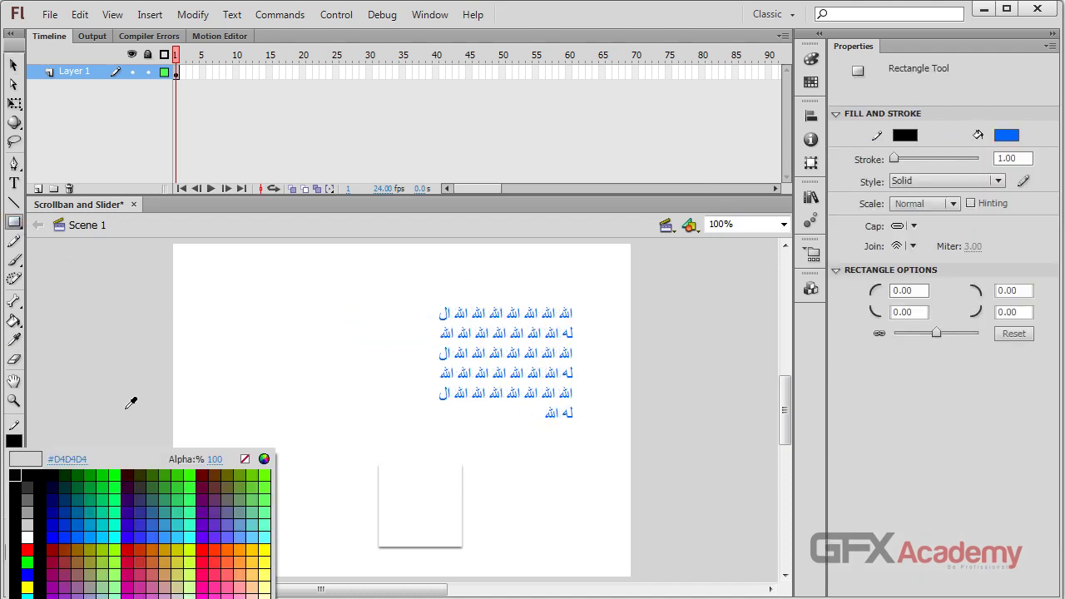
left_click(244, 458)
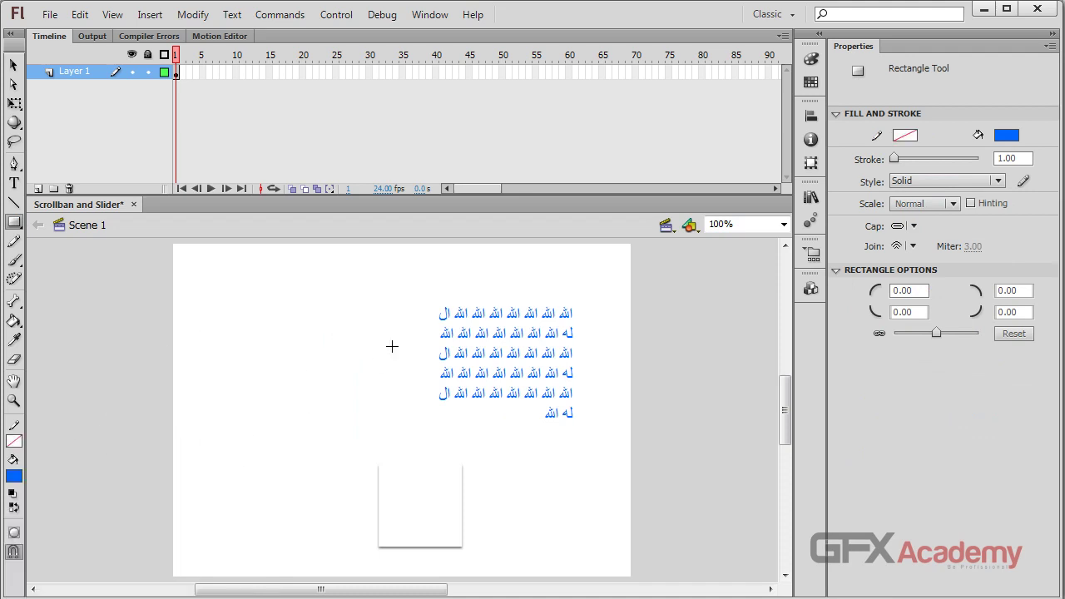
left_click(14, 476)
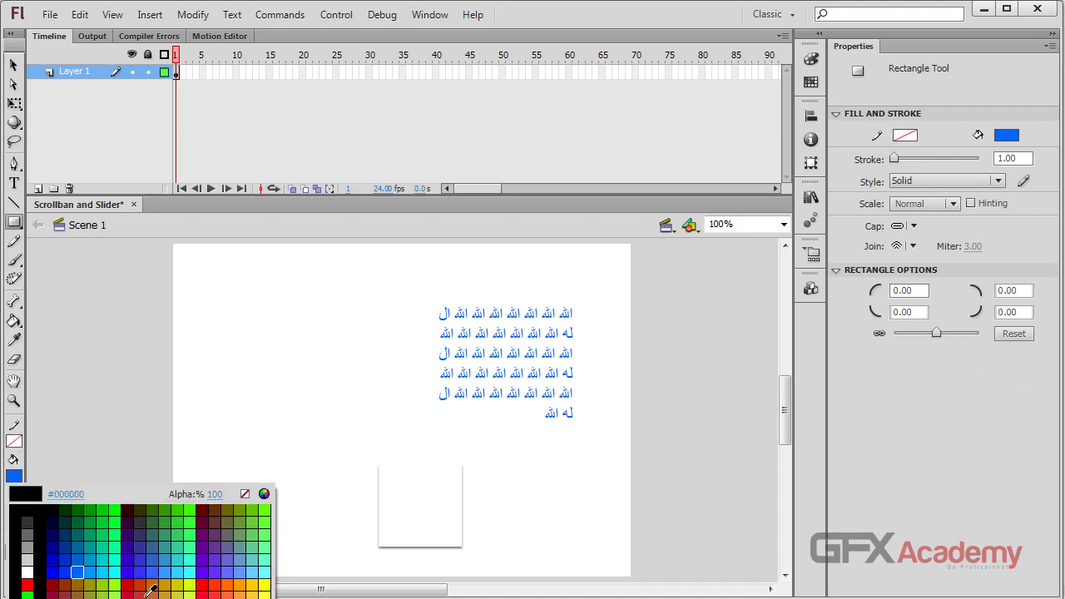
left_click(209, 580)
left_click_drag(422, 307, 337, 392)
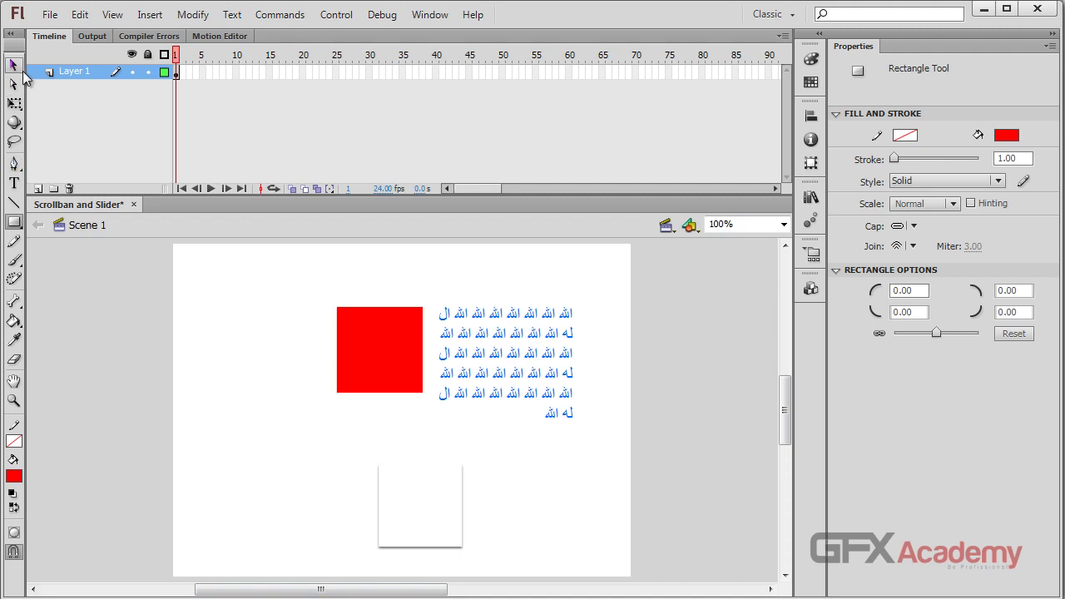
- Resize the Arabic text box so it stretches over the red square
left_click(20, 68)
left_click_drag(283, 269, 622, 460)
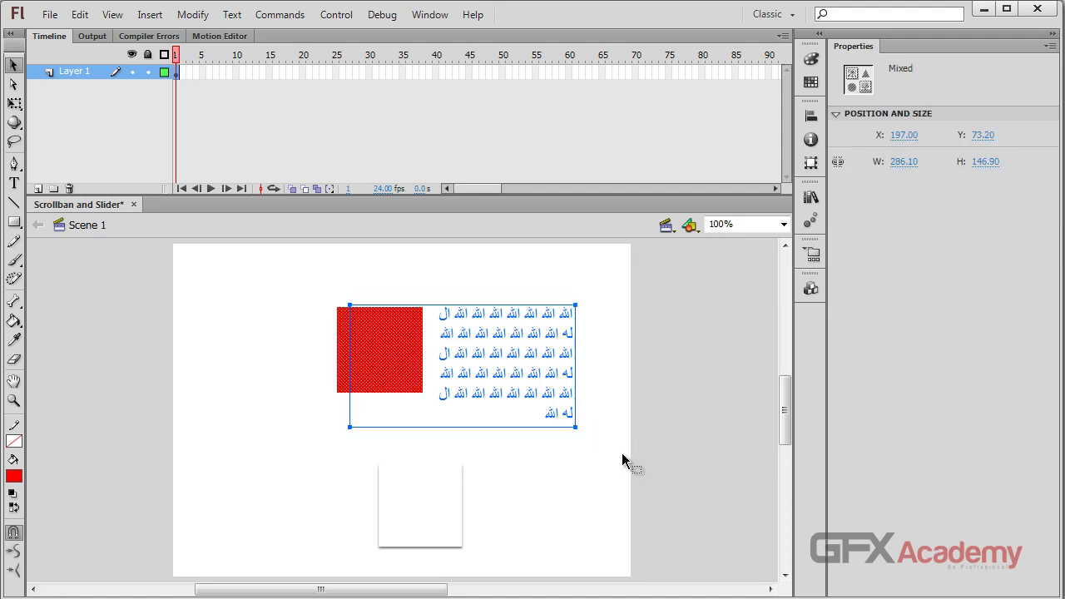
left_click(623, 436)
left_click(523, 392)
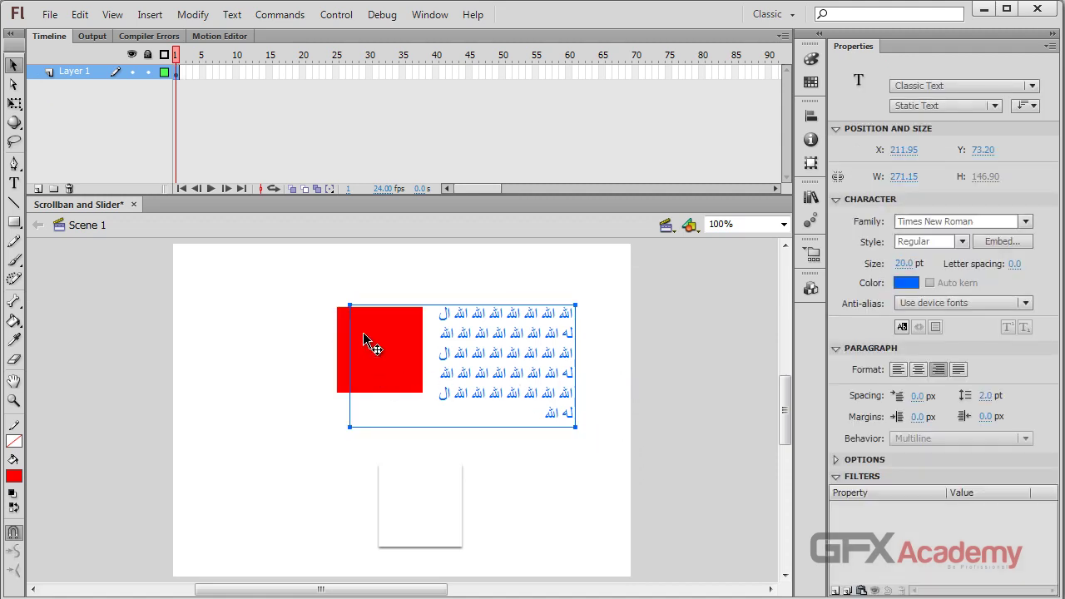
left_click_drag(362, 308, 333, 308)
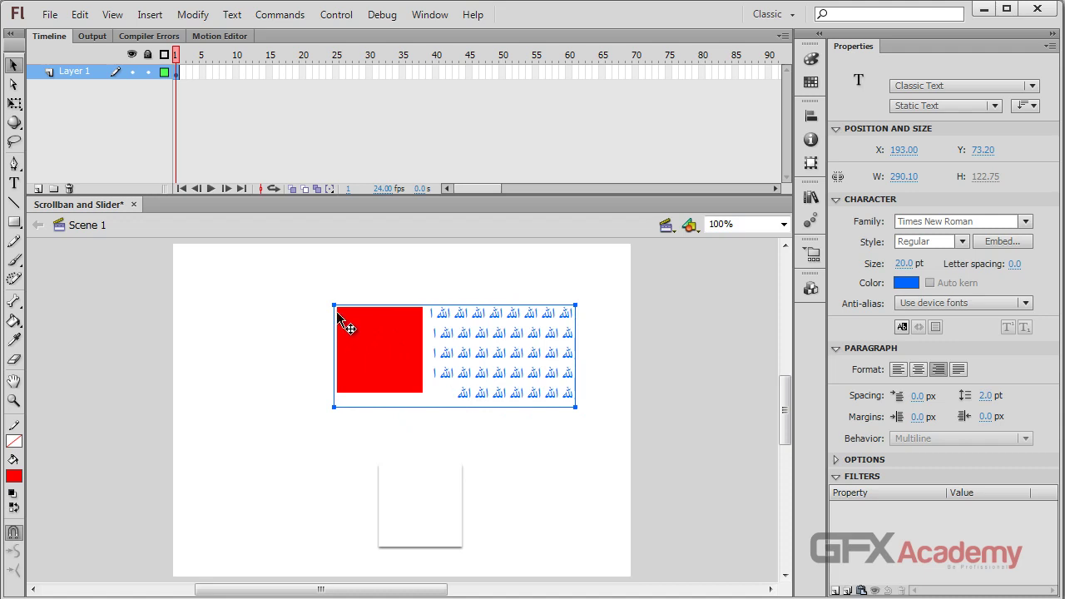
left_click_drag(339, 308, 343, 308)
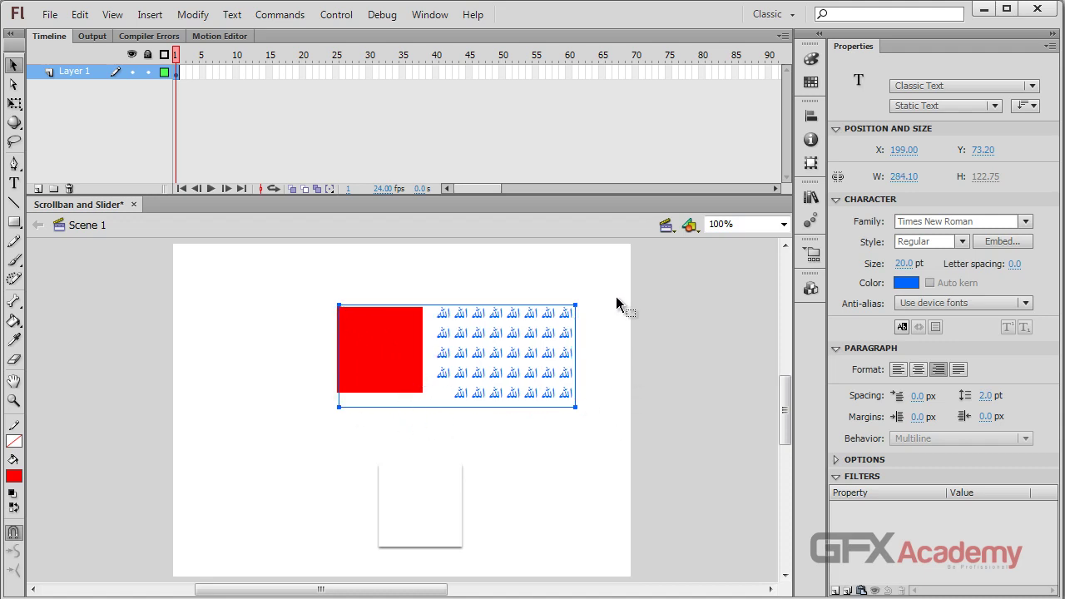
- Double the Arabic text by copying it and pasting a second copy after it
double_click(530, 395)
key("ctrl+a")
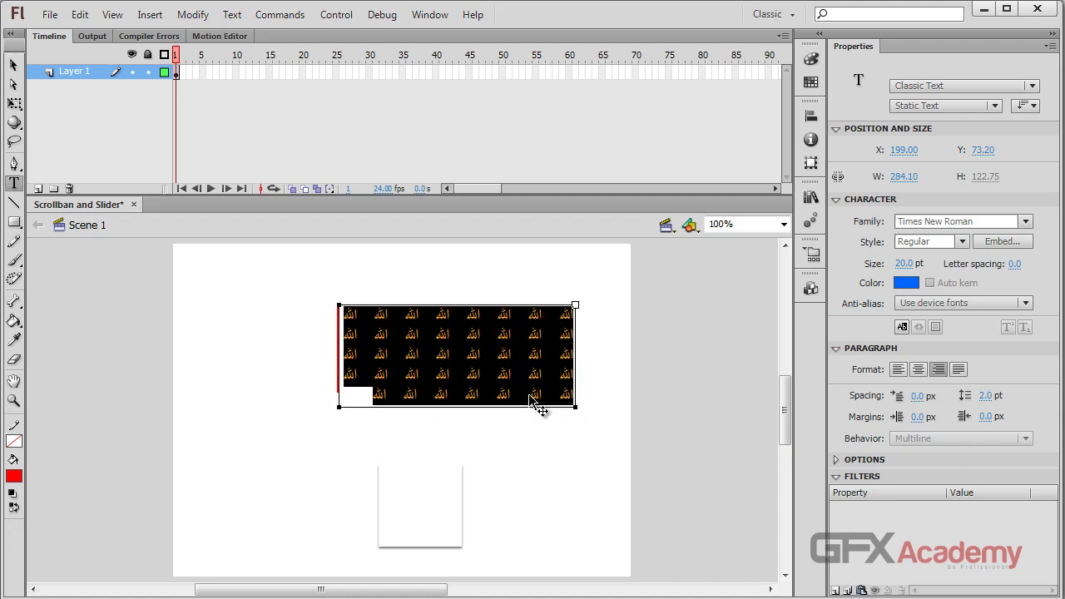
key("ctrl+c")
left_click(530, 397)
key("ctrl+v")
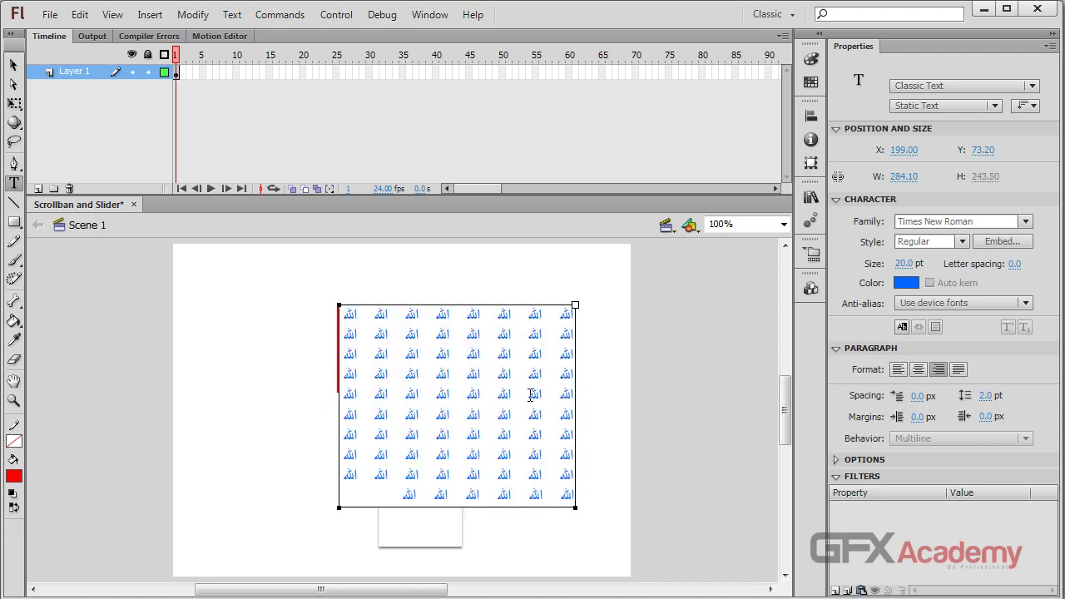
key("Escape")
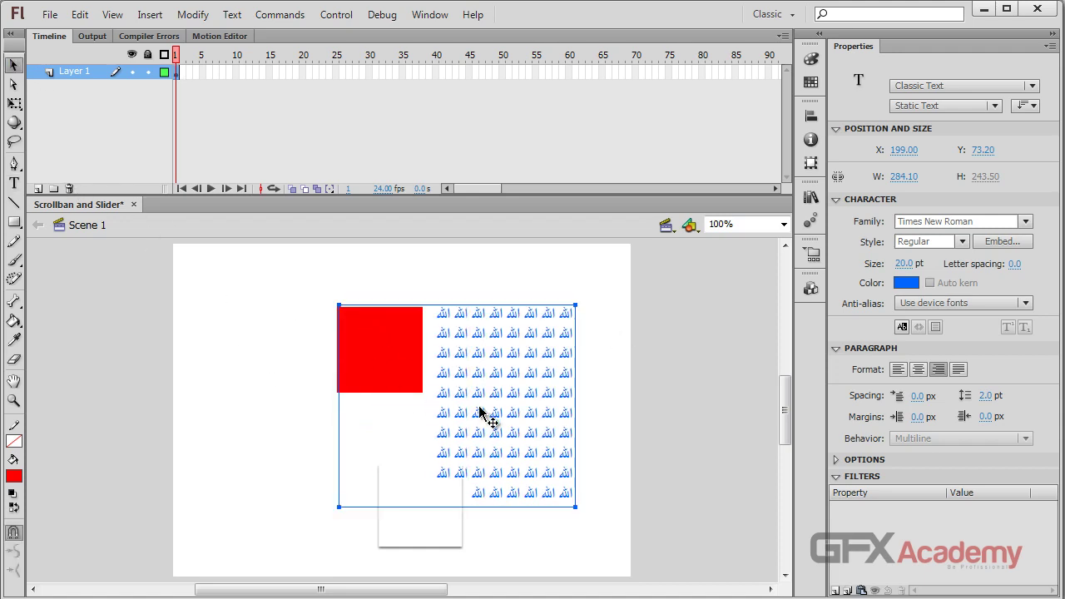
left_click_drag(253, 282, 694, 524)
left_click(283, 492)
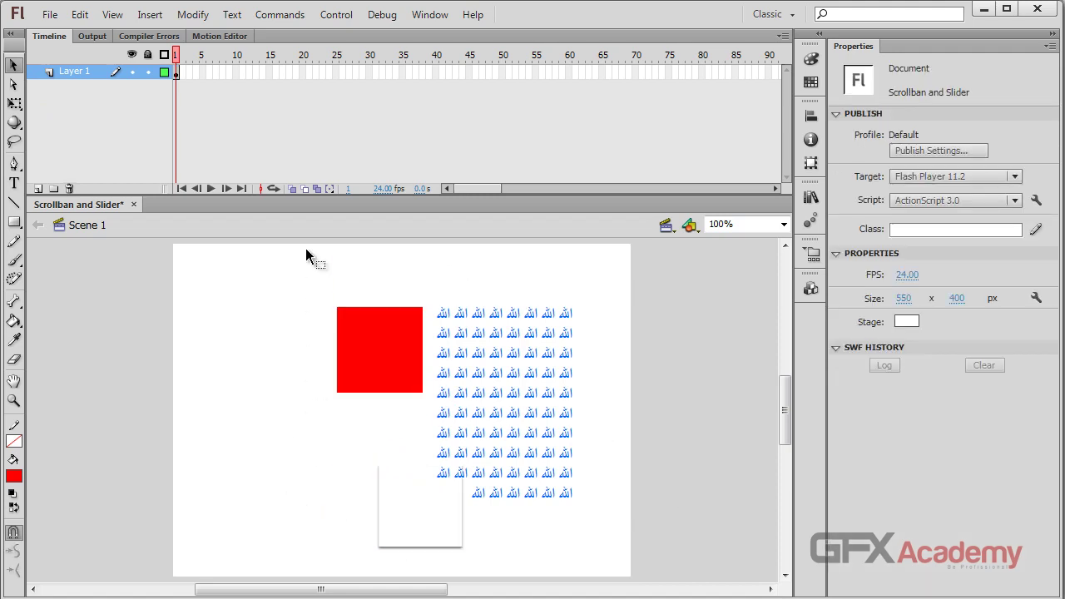
- Convert the red square and Arabic text to Movie Clip 'aricle' and name its instance aricle
left_click_drag(306, 248, 610, 403)
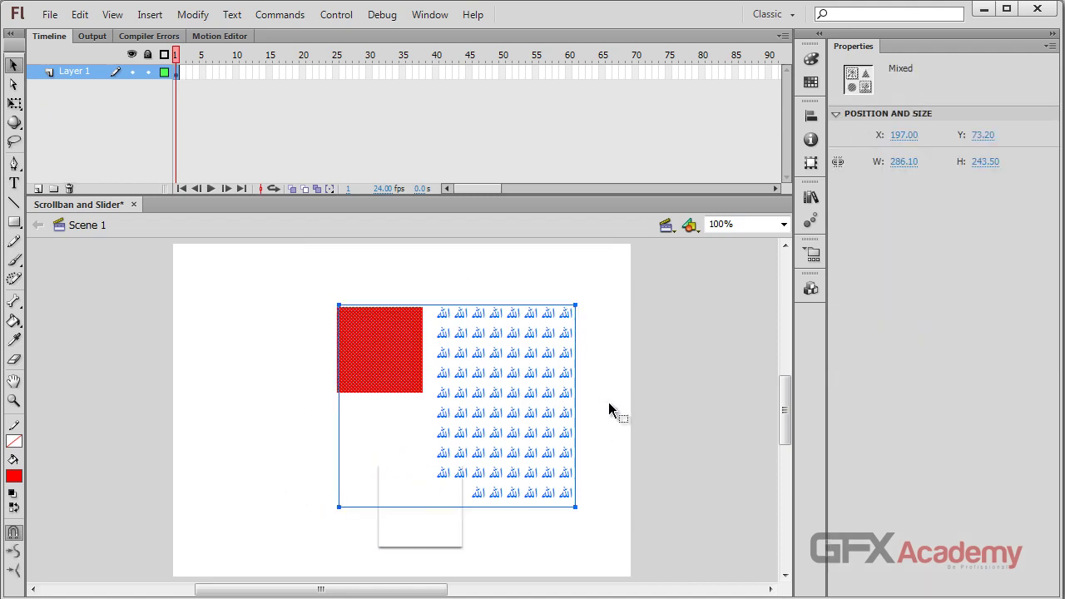
key("F8")
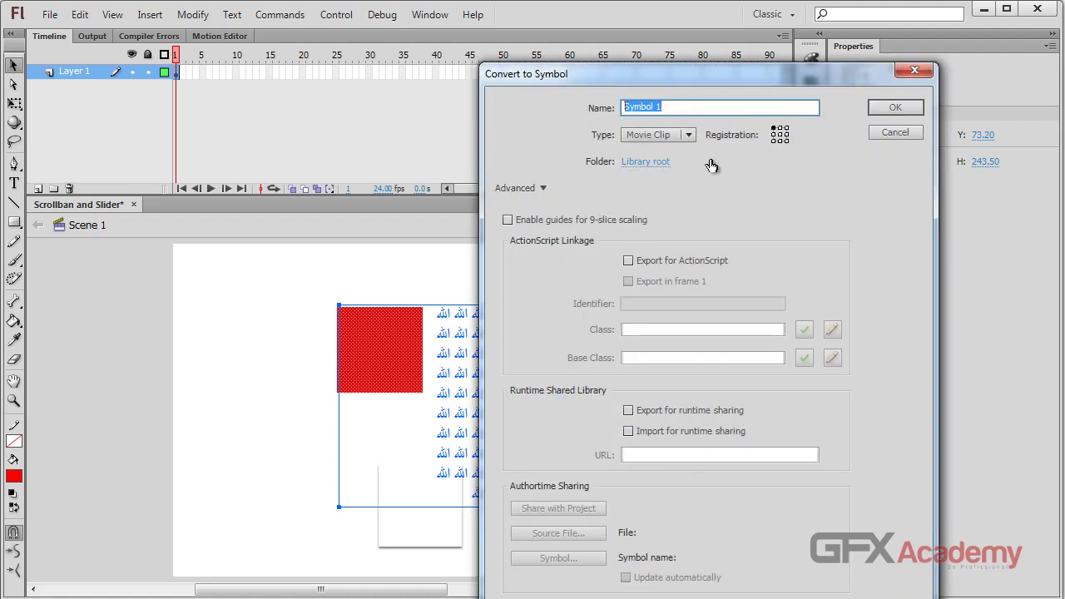
type("ش")
type("r")
left_click(894, 108)
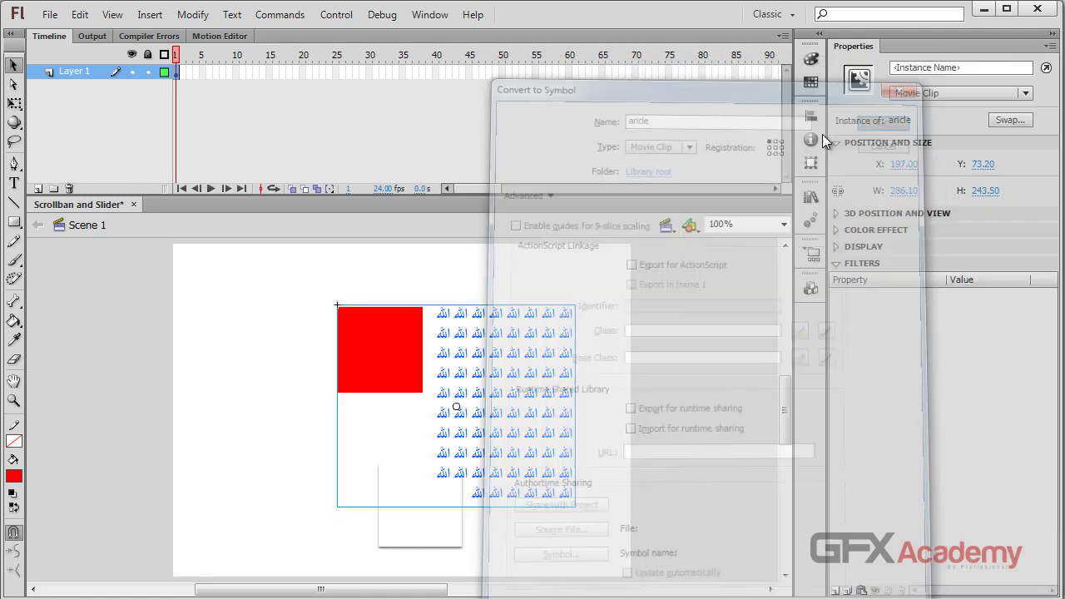
left_click(973, 70)
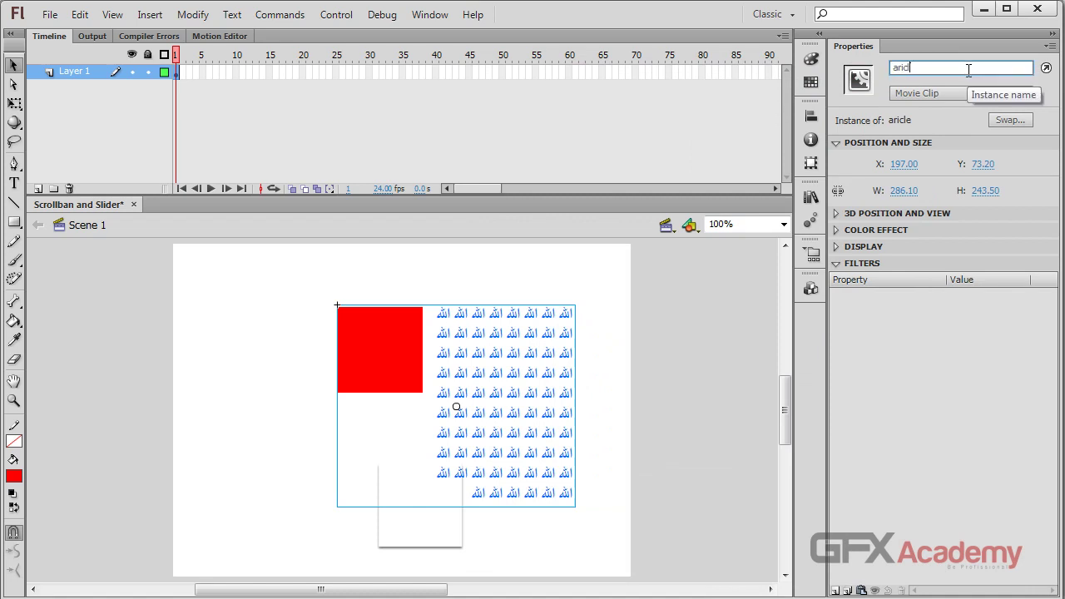
key("Return")
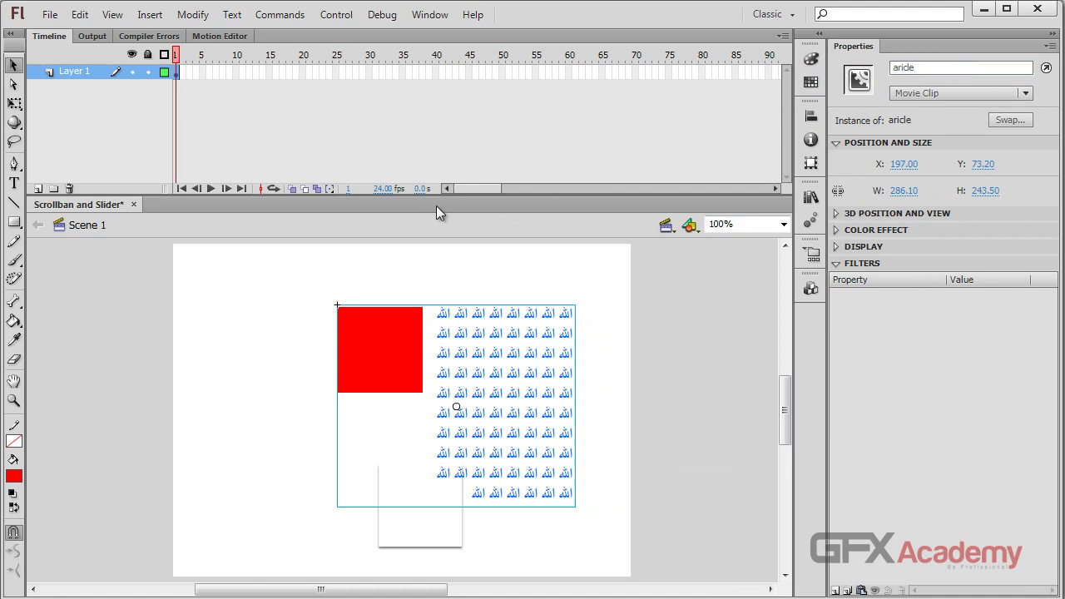
key("ctrl+shift+a")
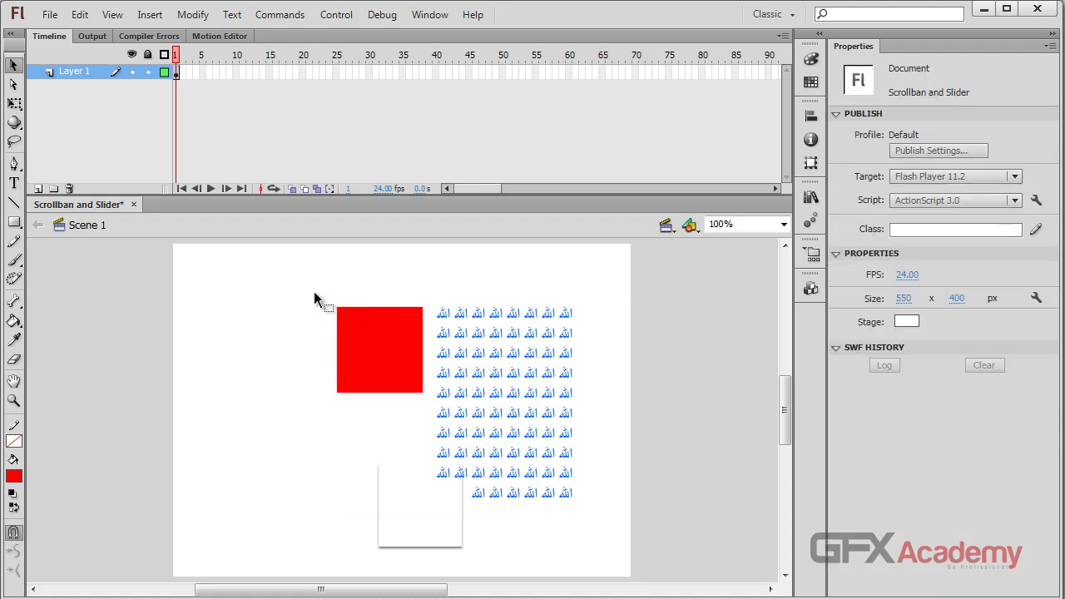
left_click_drag(314, 297, 583, 416)
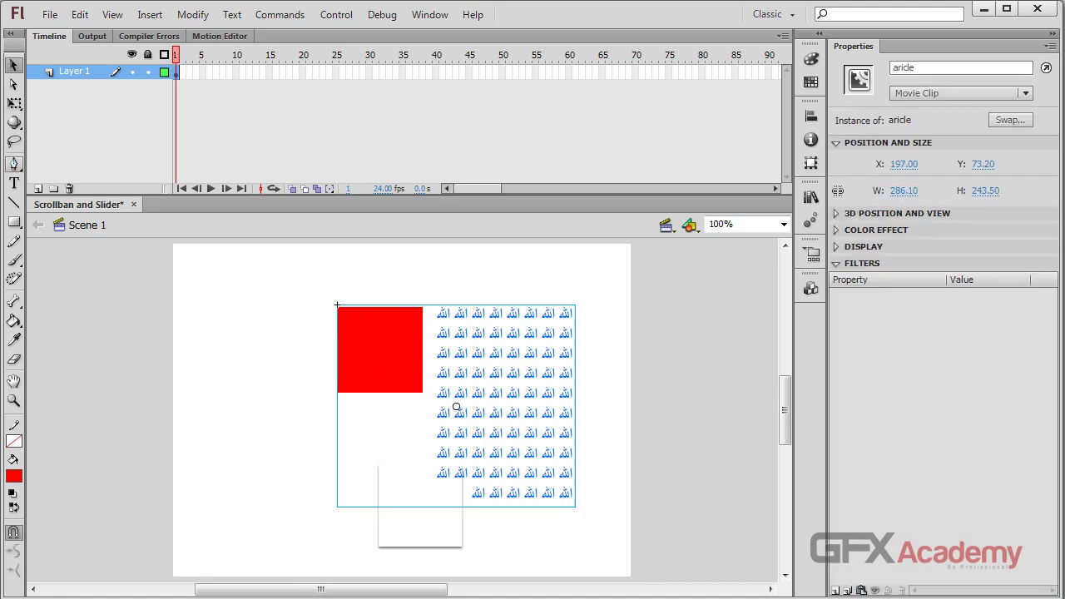
- Start Import to Stage and browse the 19- Components folders for the image
left_click(50, 14)
mouse_move(153, 270)
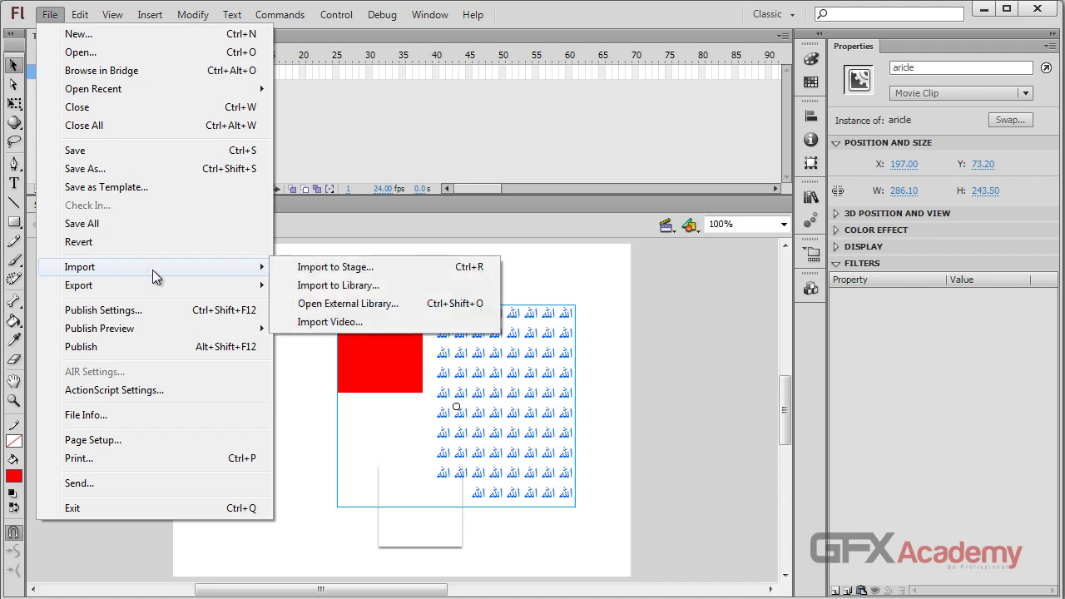
left_click(333, 266)
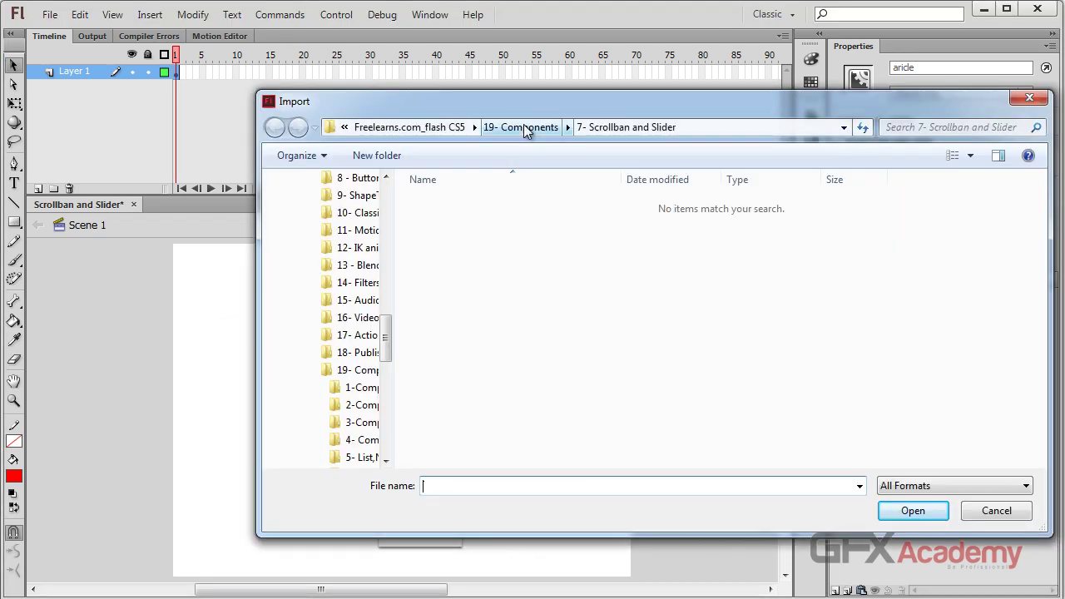
left_click(520, 127)
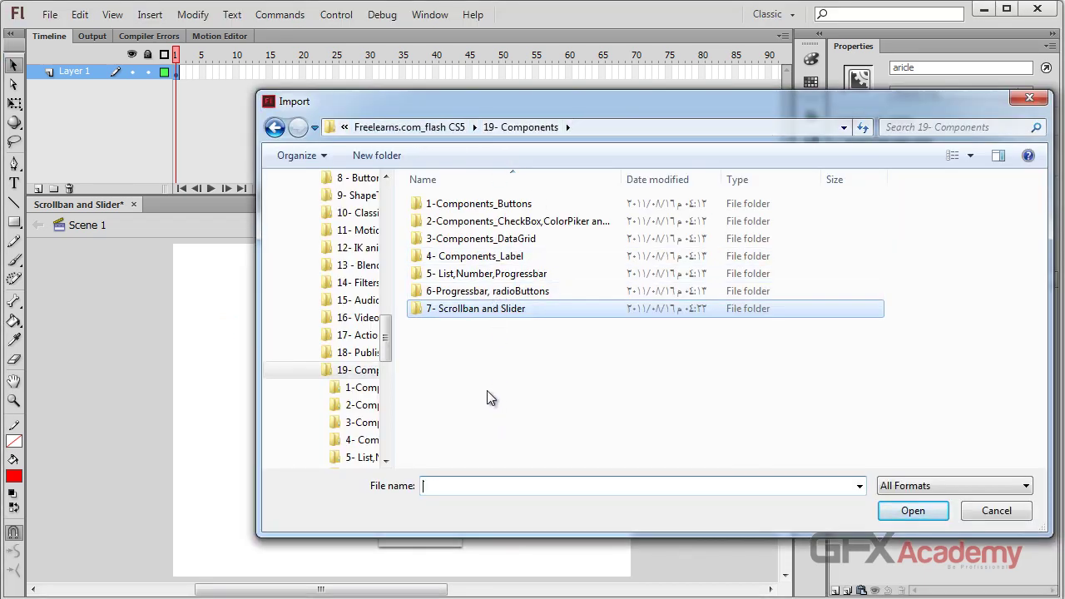
double_click(492, 291)
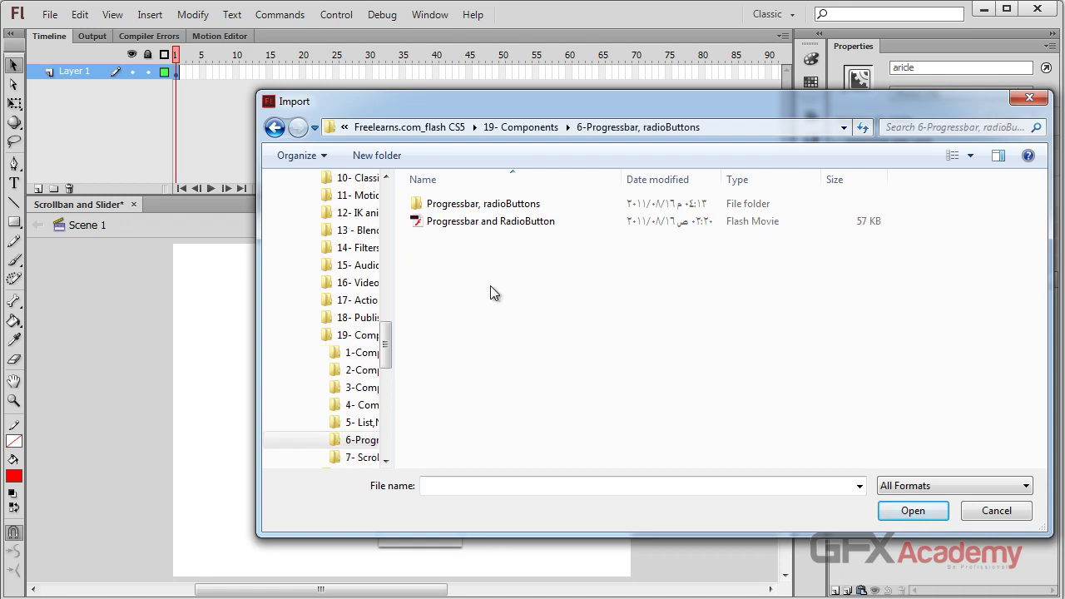
double_click(467, 203)
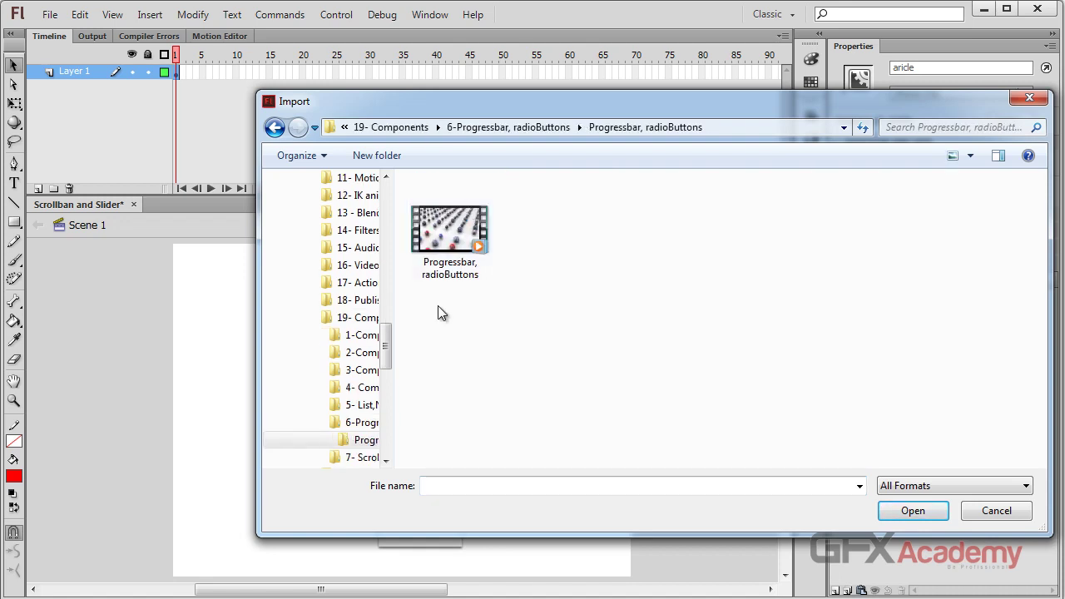
left_click(542, 127)
left_click(542, 127)
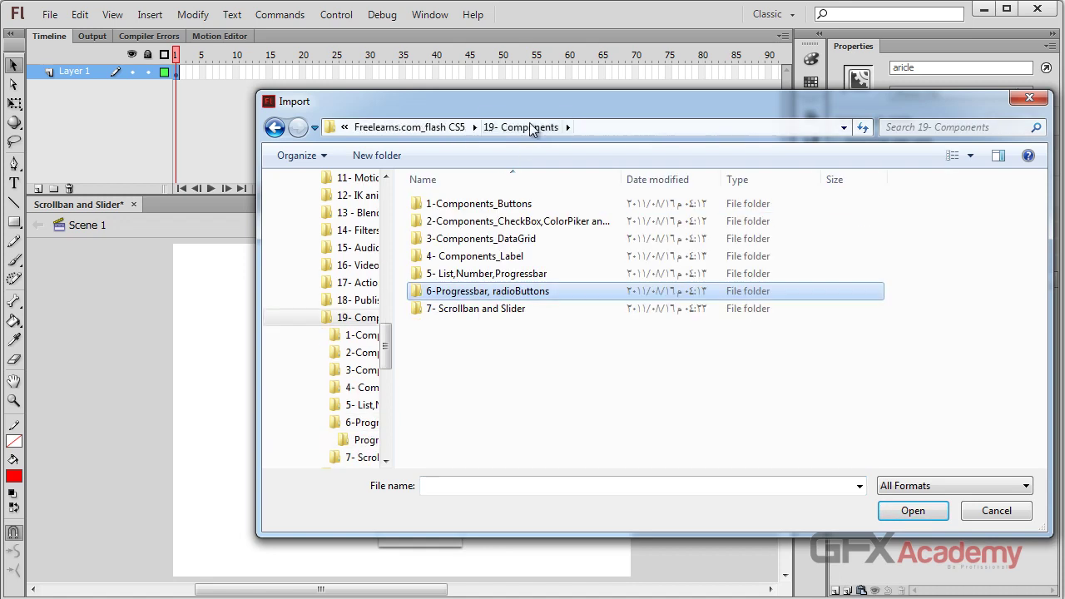
- Import GFXad from 5- List,Number,Progressbar and move the banner down the stage
double_click(497, 277)
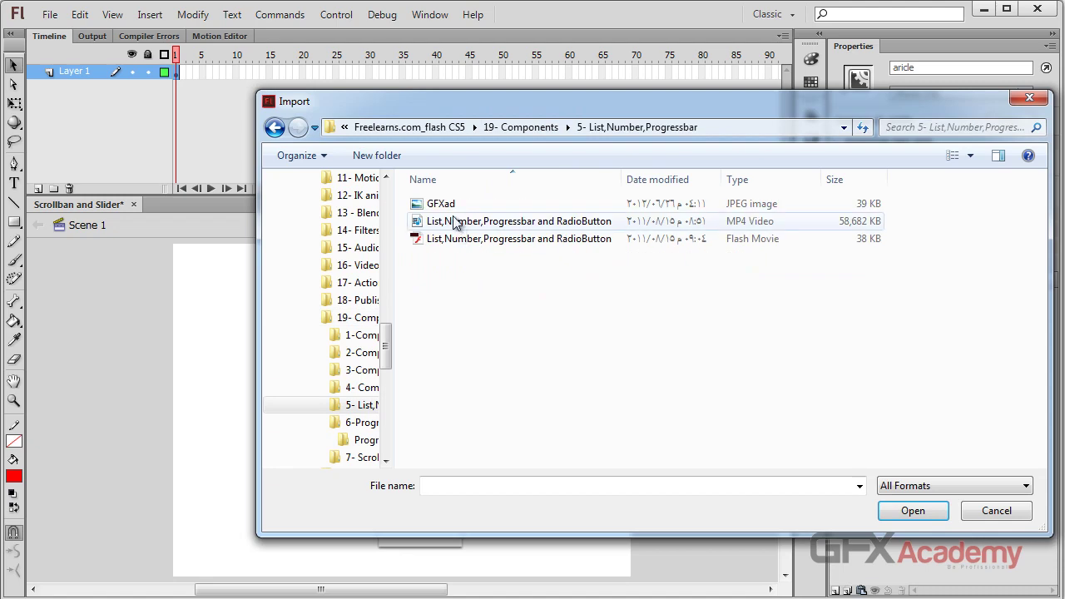
left_click(449, 206)
double_click(450, 205)
left_click_drag(330, 408, 310, 555)
- Move the aricle clip to the right edge and the scroll pane to the top-left
left_click(409, 499)
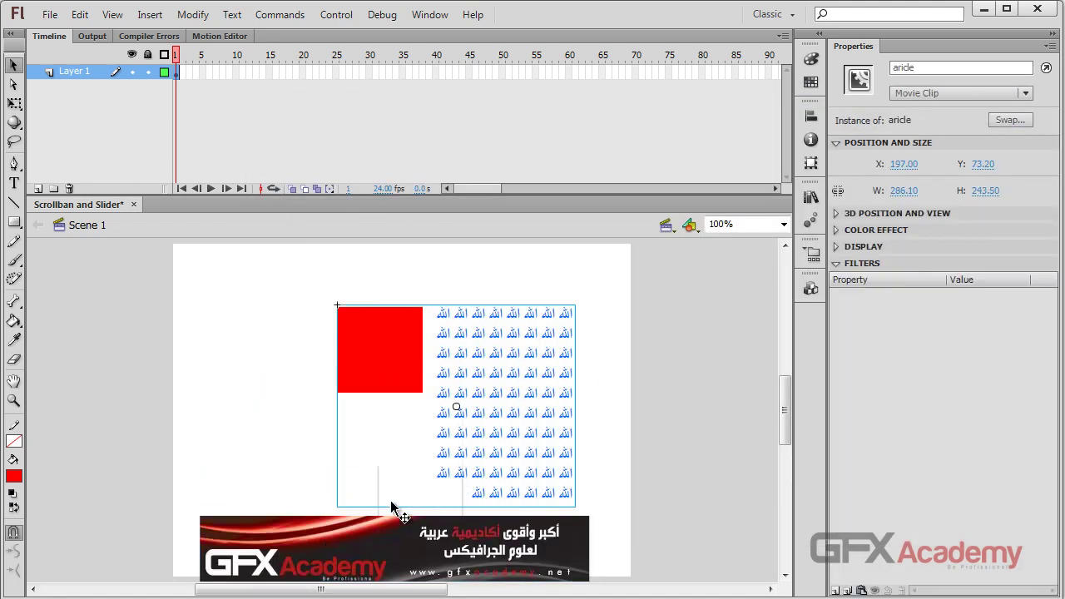
left_click_drag(385, 344, 609, 345)
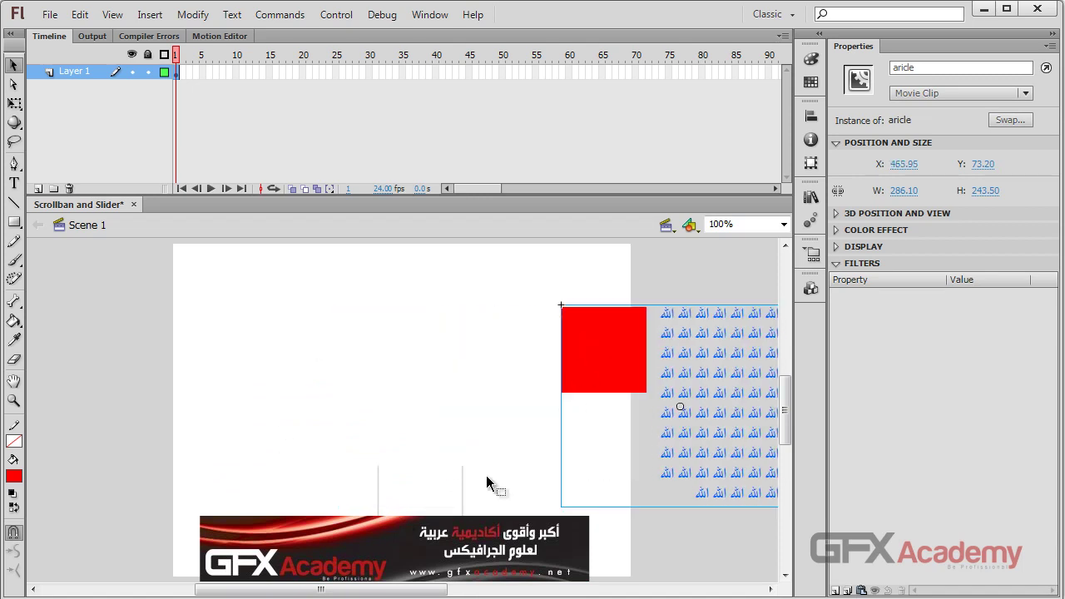
left_click(430, 495)
left_click_drag(422, 493, 258, 434)
- Duplicate the scroll pane below as ScrollBan2, then begin converting the banner to a symbol
left_click(260, 321)
left_click(260, 433)
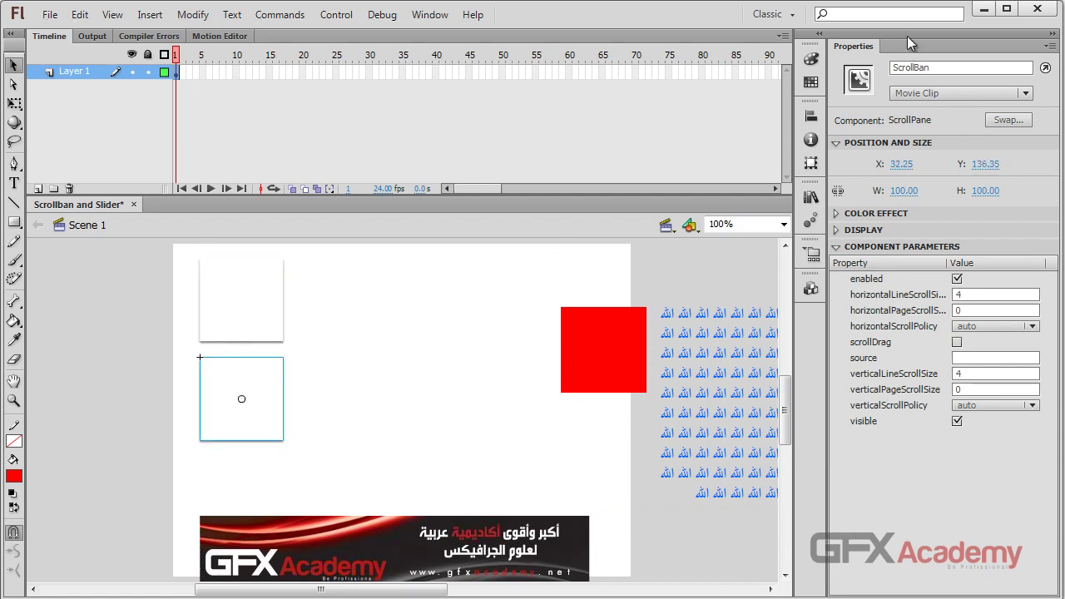
left_click(945, 67)
type("2")
key("Return")
left_click_drag(273, 392, 272, 437)
left_click(350, 555)
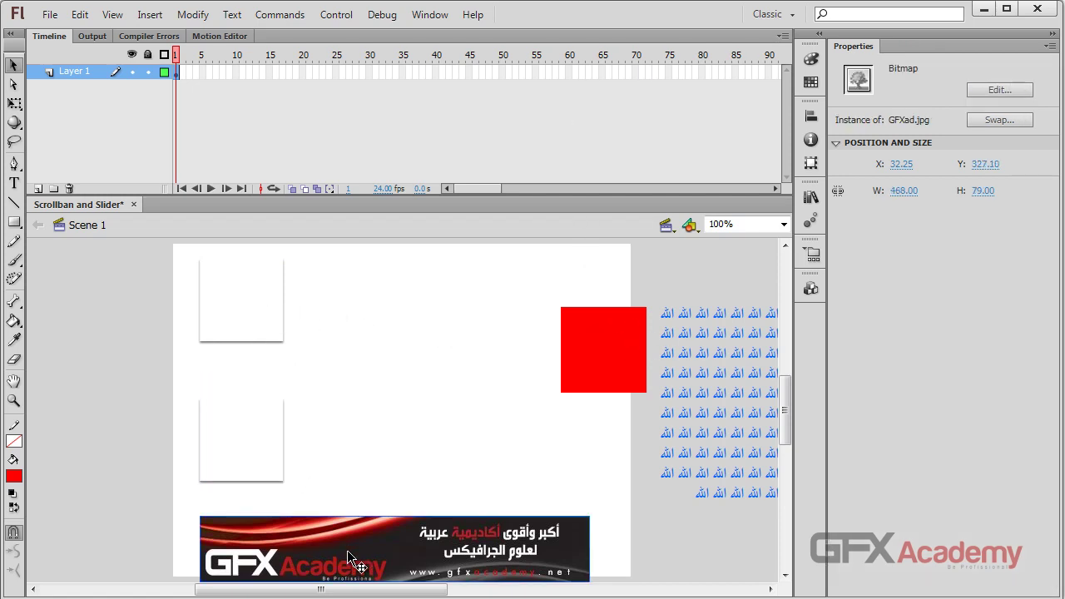
key("F8")
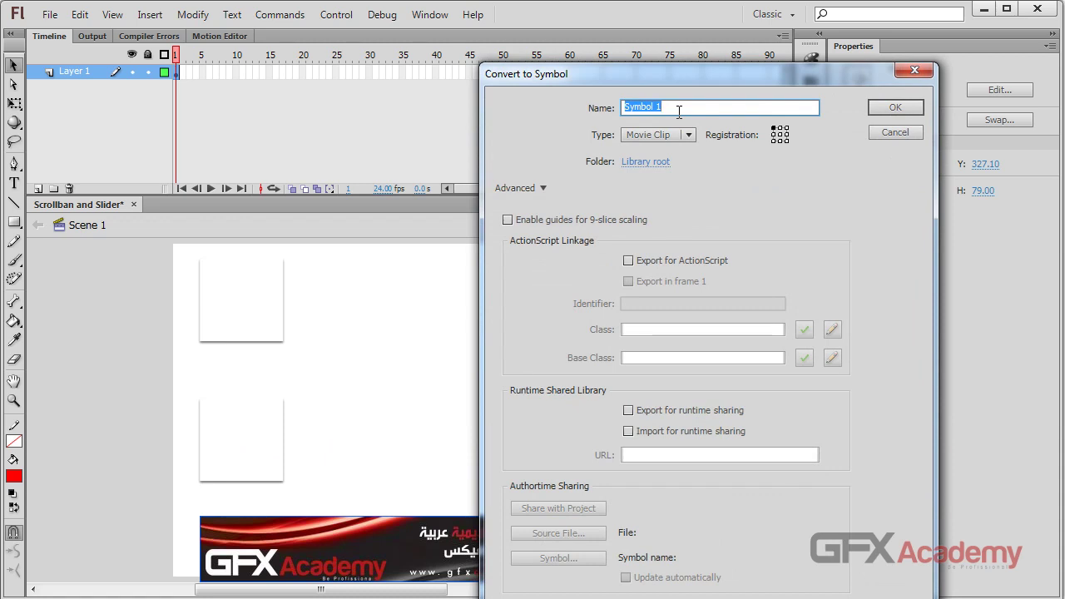
- Name the banner's movie clip symbol GFXads and give its instance the name GFXads
type("GFXads")
key("Return")
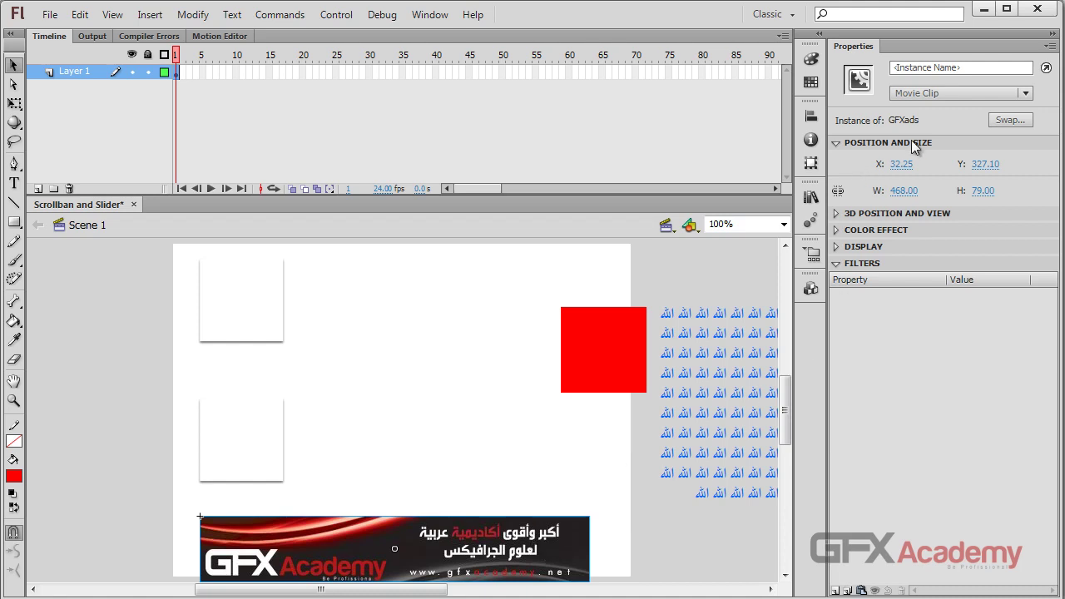
left_click(951, 68)
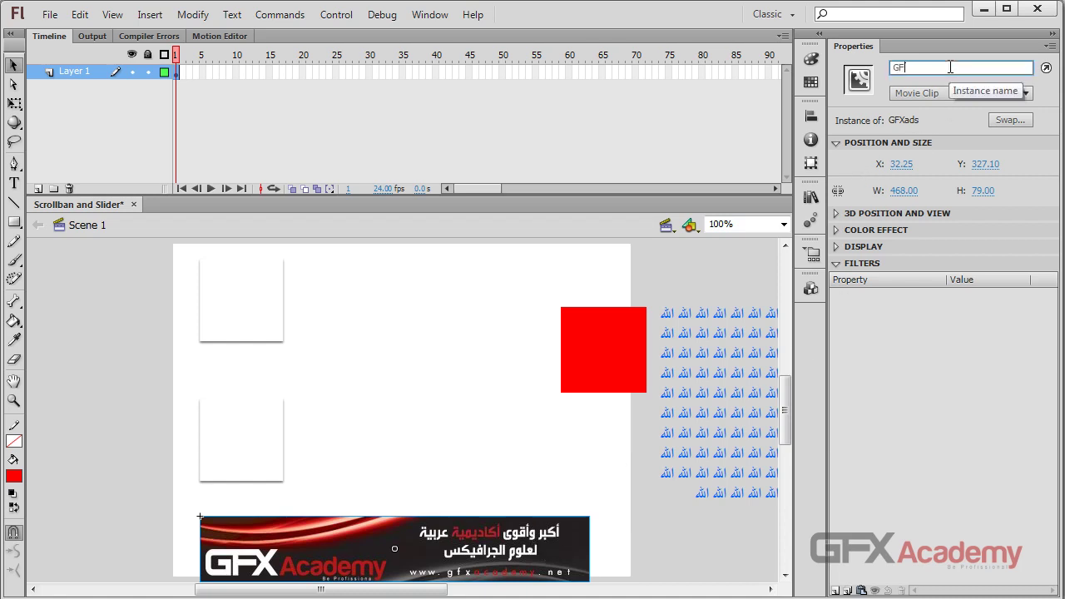
key("Return")
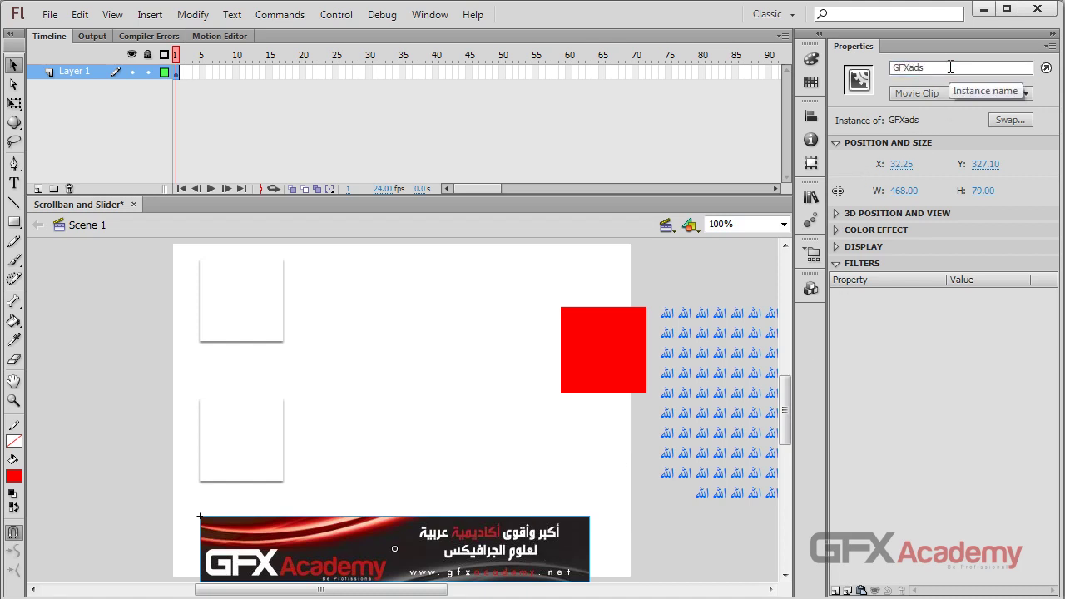
left_click(279, 308)
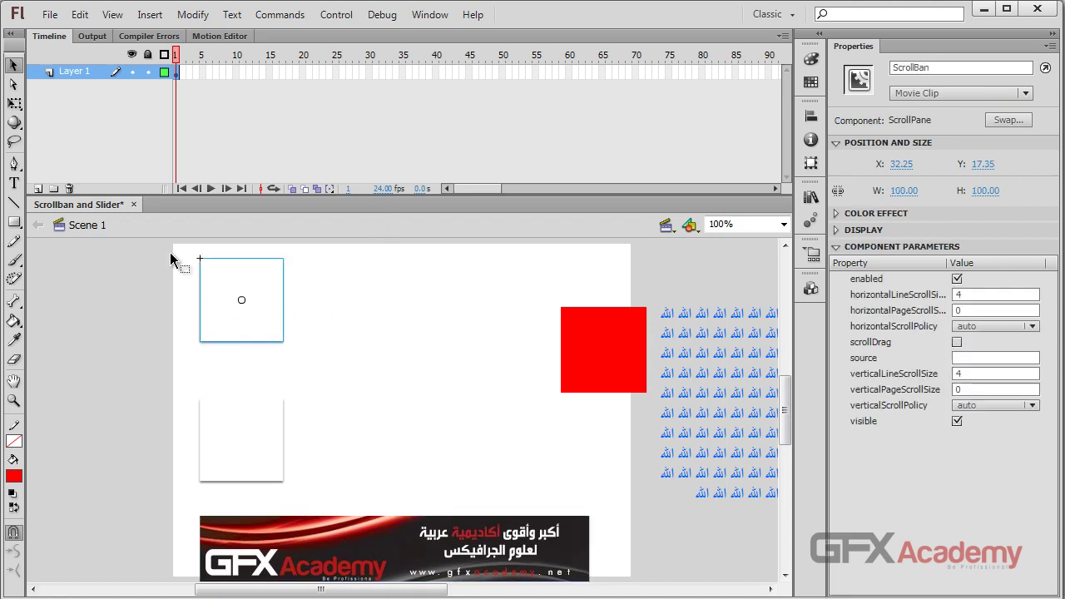
- Add Layer 2, save the document, and open the Actions panel for its frame 1
left_click(36, 189)
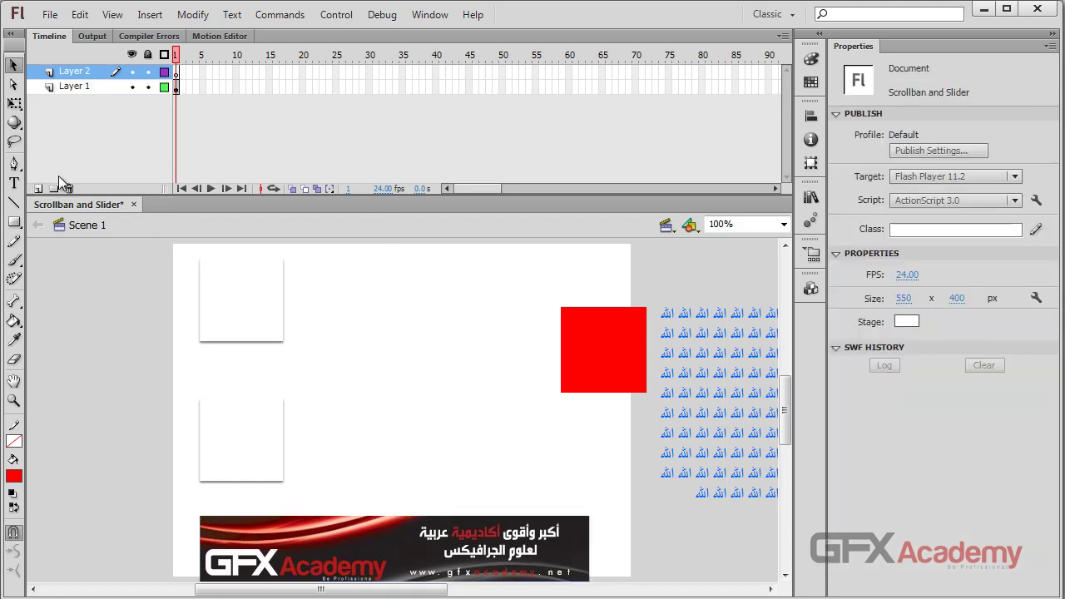
key("ctrl+s")
left_click(177, 71)
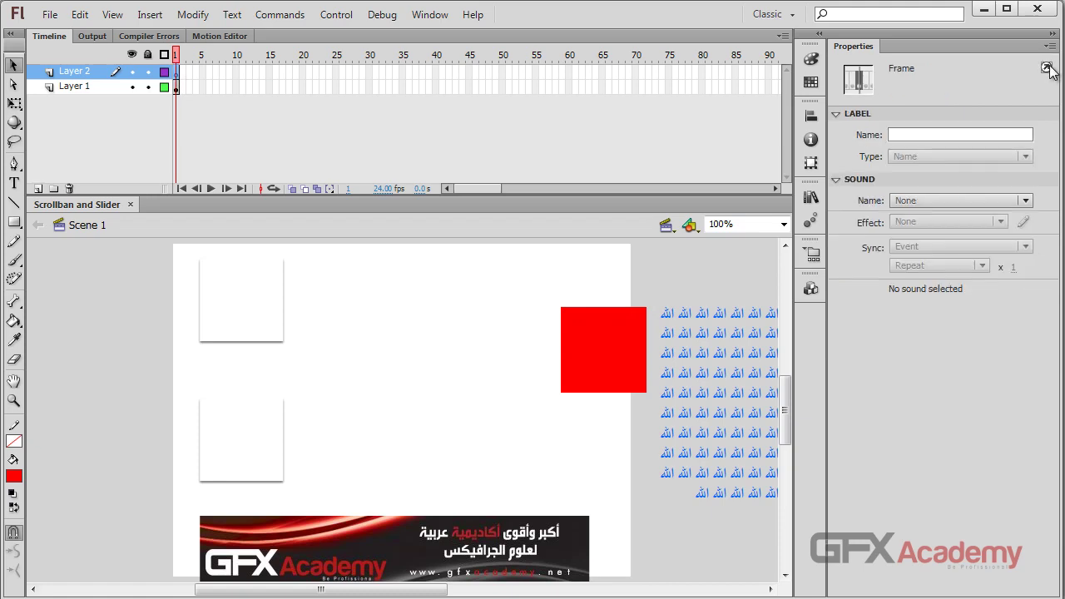
key("F9")
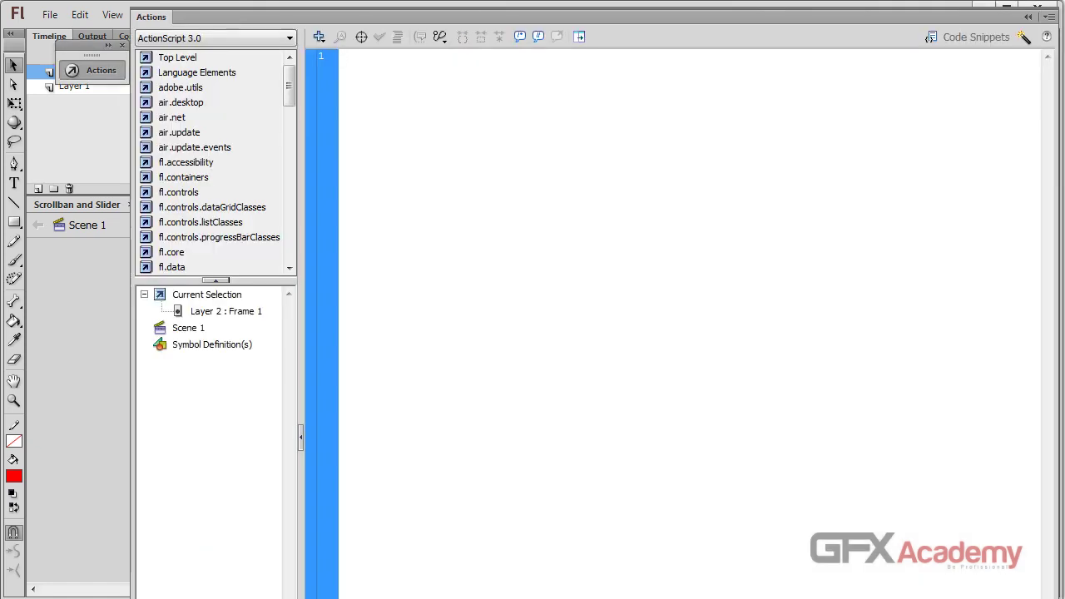
key("F9")
left_click(93, 72)
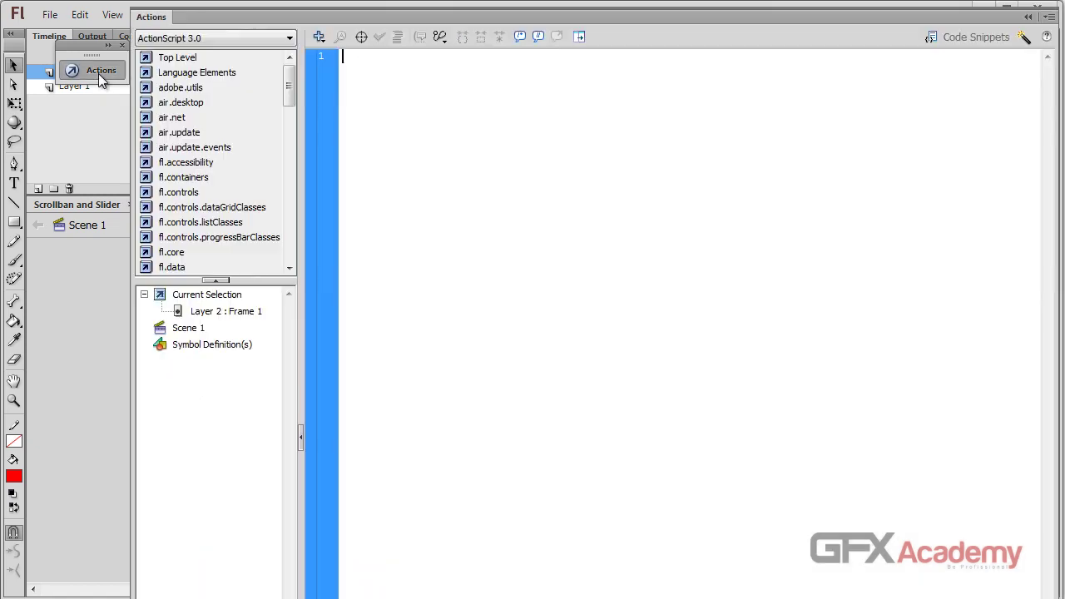
left_click(89, 316)
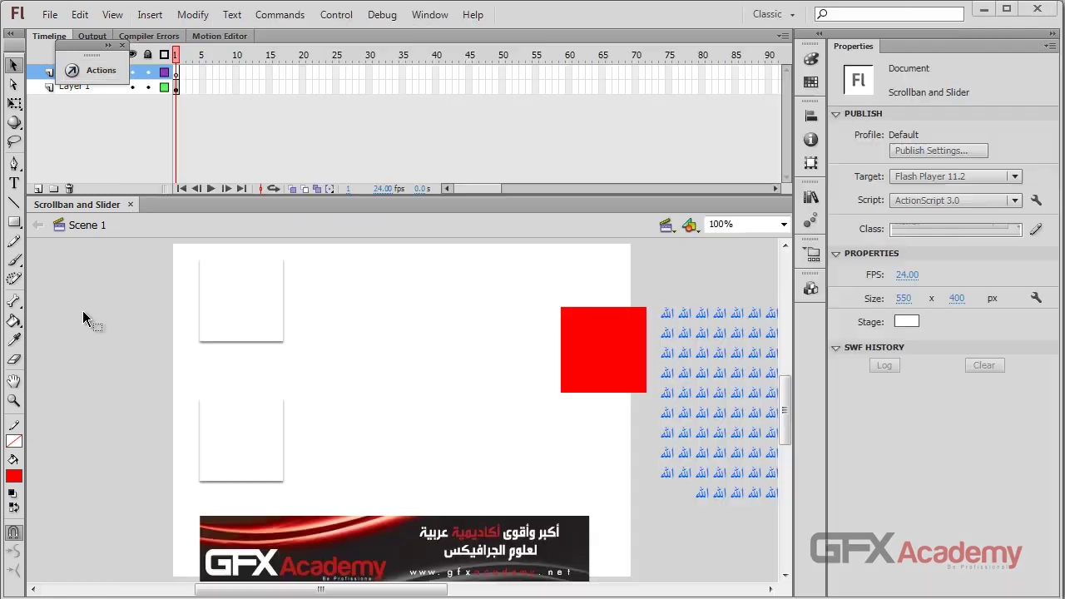
- Write ScrollBan.source=aricle; in Layer 2's frame 1 script and test the movie
left_click(278, 305)
left_click(978, 66)
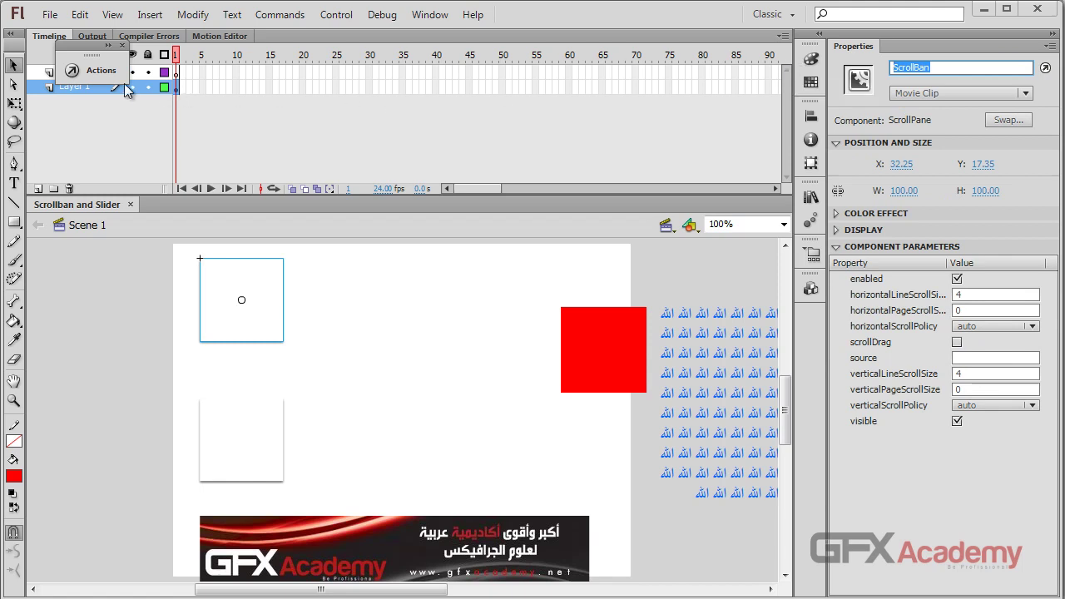
left_click(93, 70)
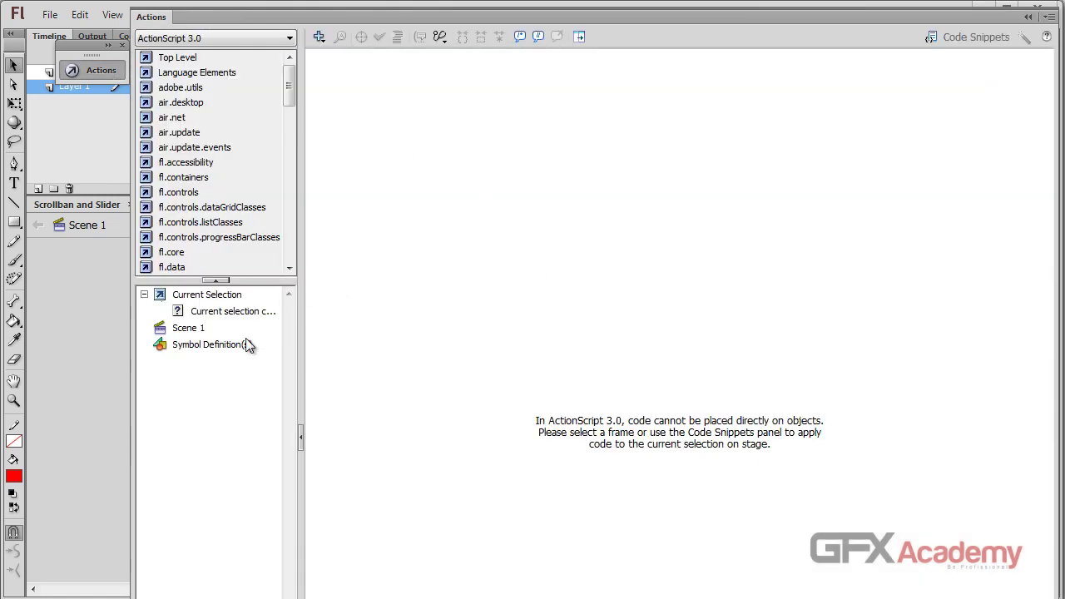
left_click(38, 71)
left_click(93, 71)
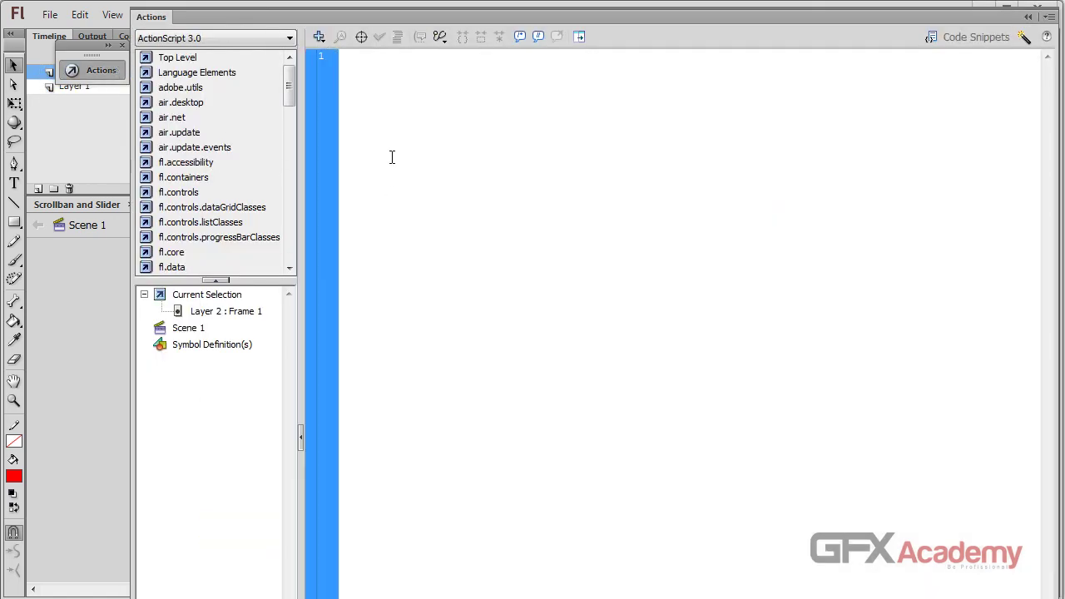
type("ScrollBan.source=aricle;")
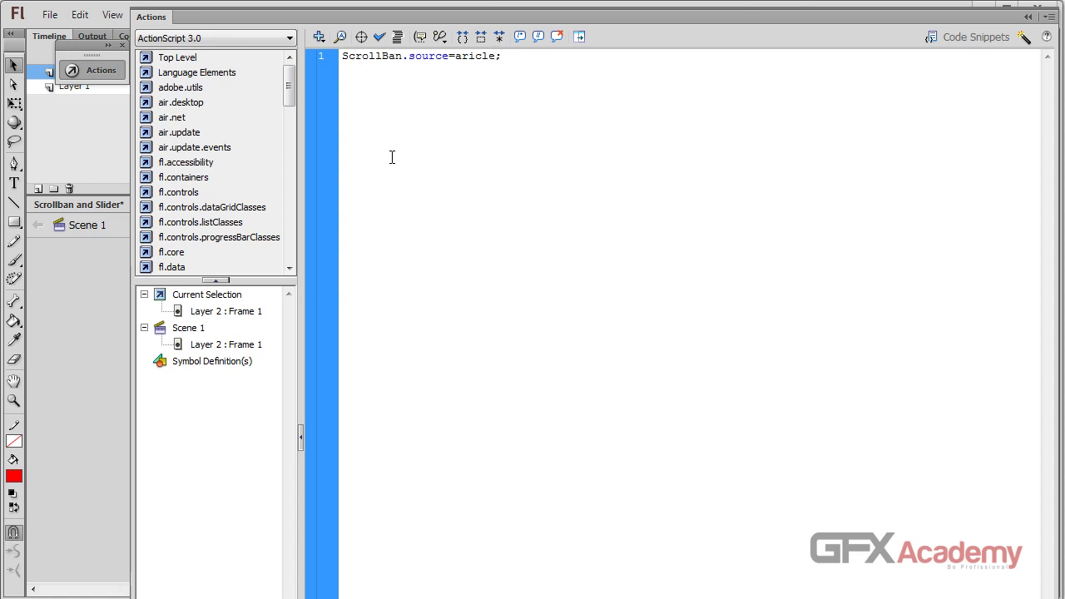
key("ctrl+Return")
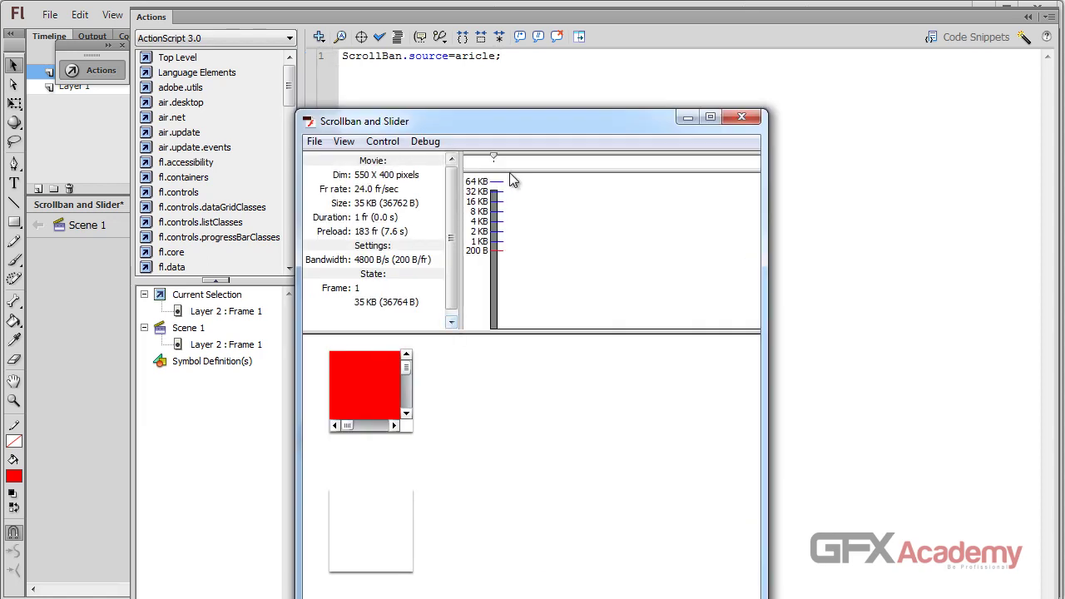
- Scroll the Arabic text inside the test movie's scroll pane, then close the test window
left_click_drag(525, 120, 601, 115)
left_click_drag(484, 366, 482, 394)
left_click_drag(424, 421, 450, 422)
left_click(818, 111)
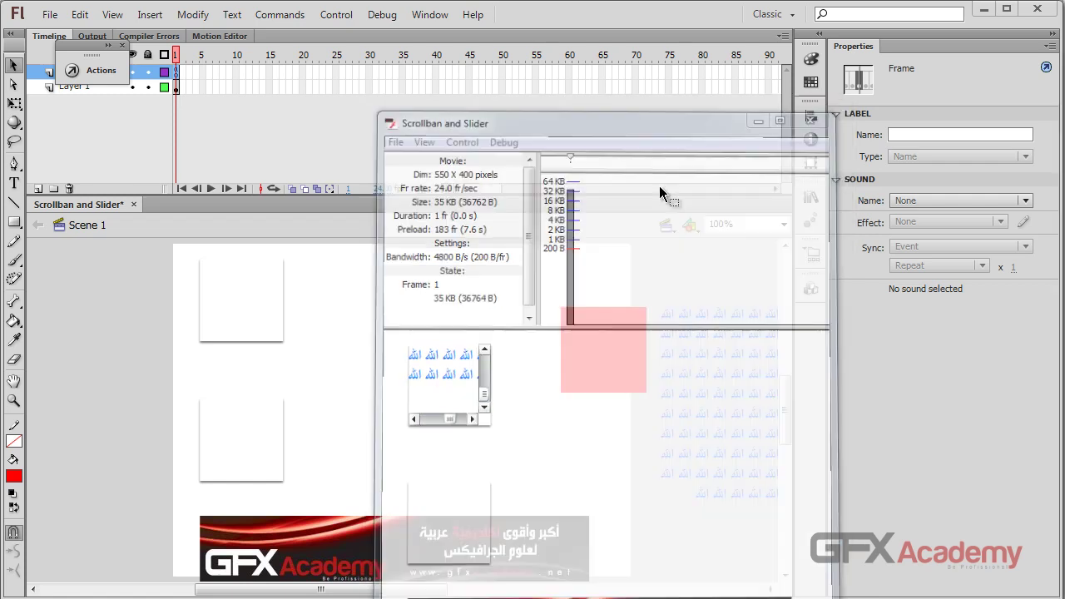
left_click(254, 306)
left_click(767, 358)
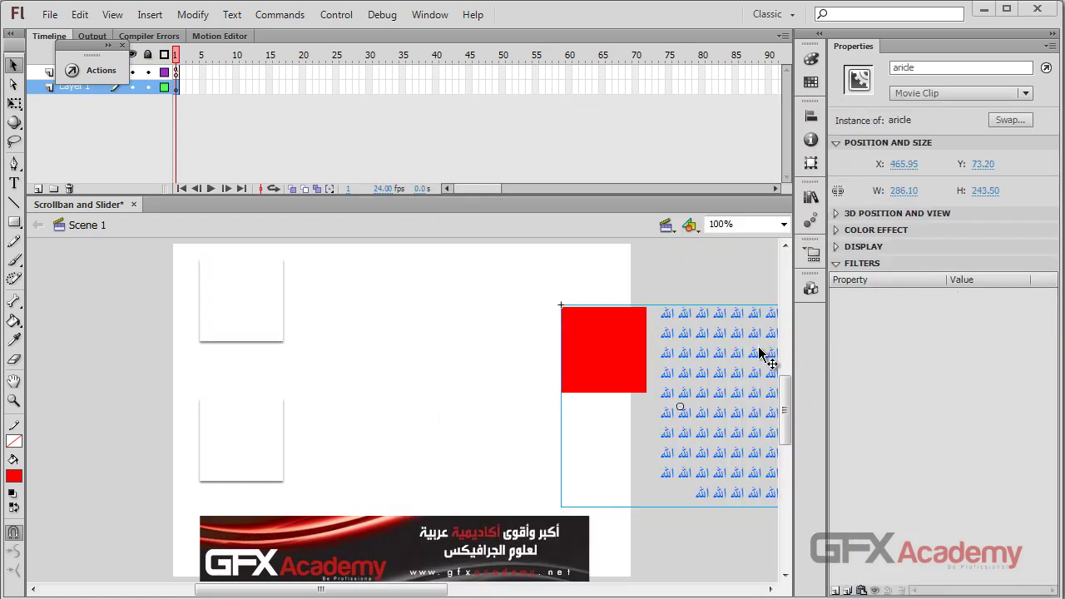
- Give the ScrollBan scroll pane the aricle clip's 286.1 width
left_click(907, 192)
key("ctrl+c")
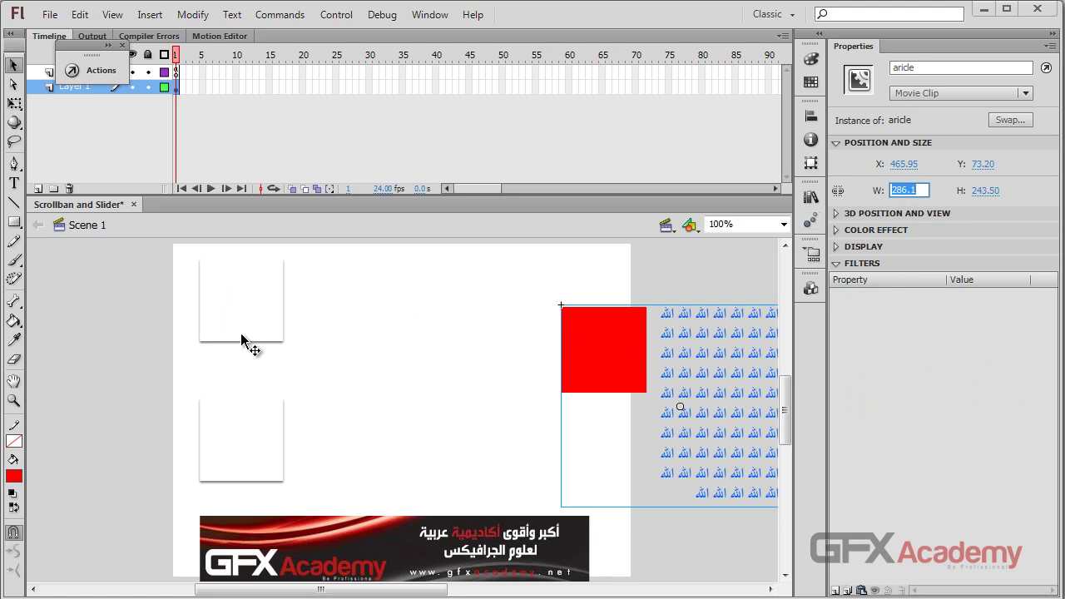
left_click(248, 333)
left_click(899, 192)
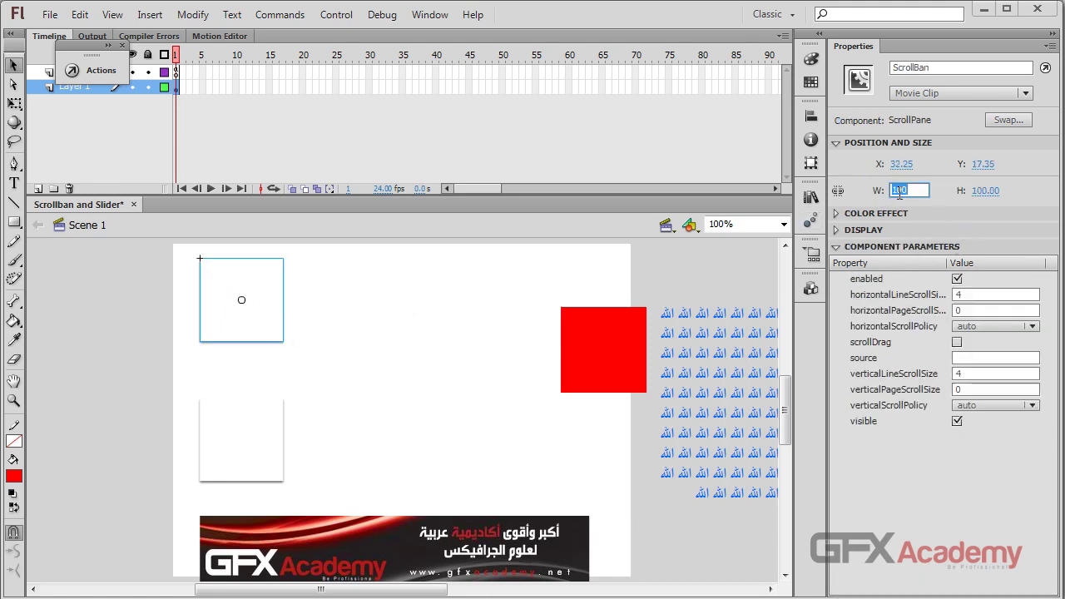
key("ctrl+v")
key("Return")
- Compare against the aricle clip and set the scroll pane's height to 150
left_click(689, 354)
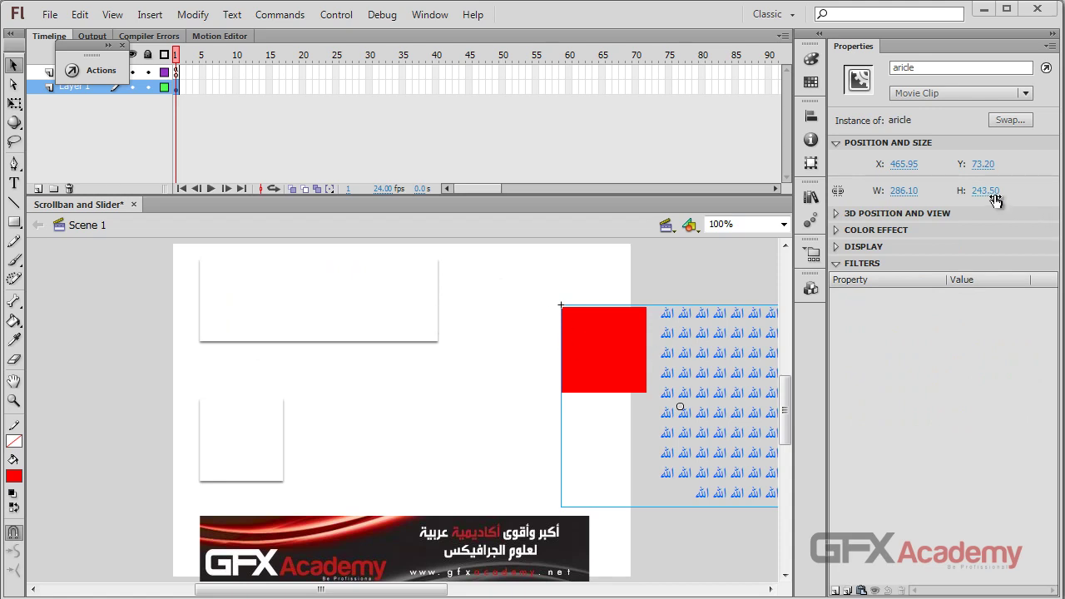
left_click(296, 330)
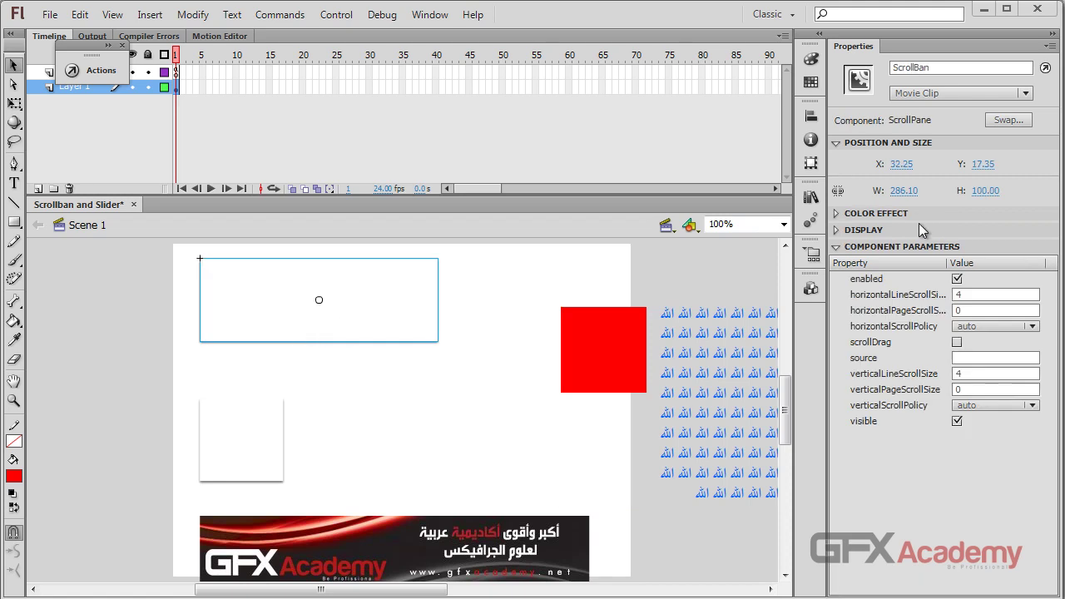
left_click(601, 358)
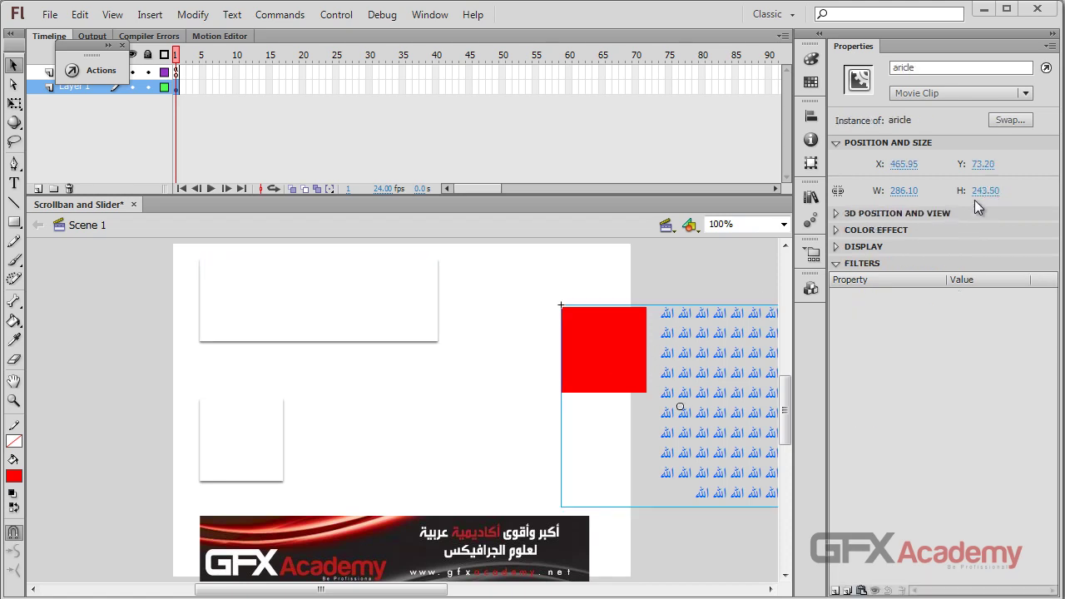
left_click(288, 326)
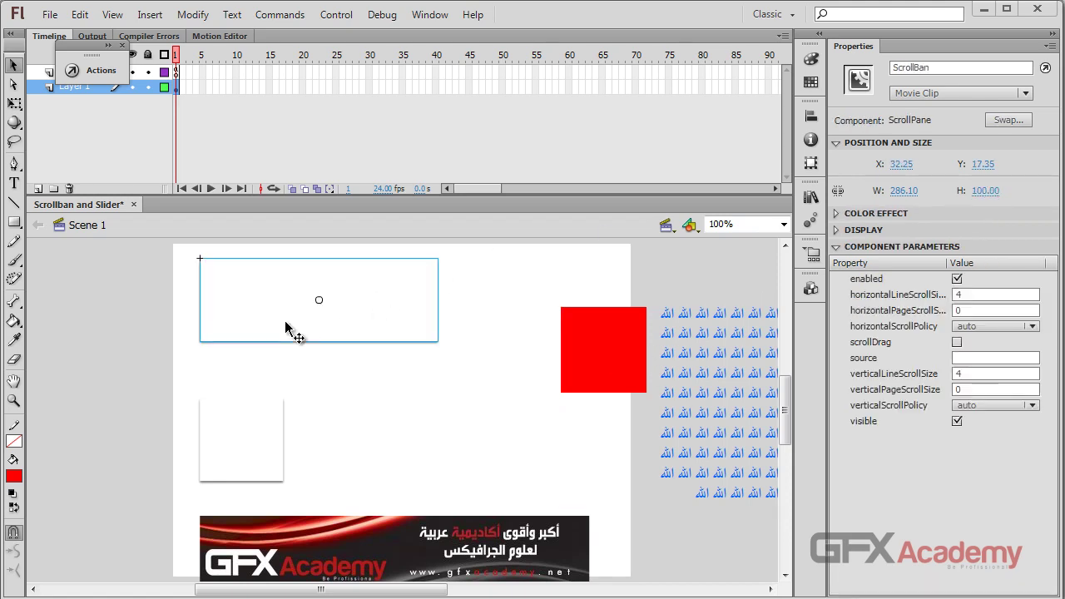
left_click(985, 192)
type("150")
key("Return")
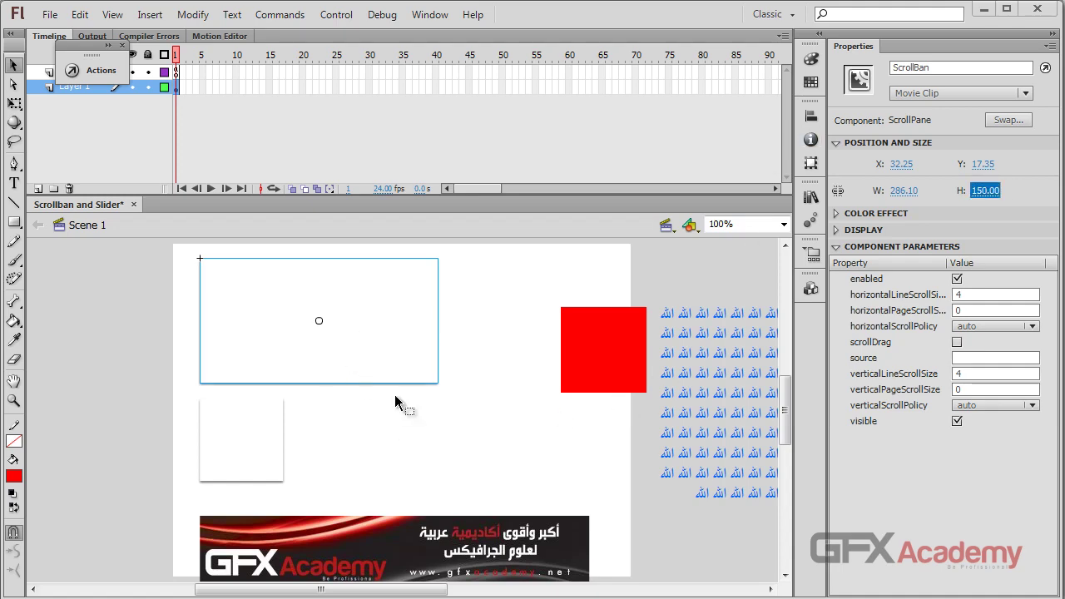
- Preview the movie and scroll the ScrollBan pane's text to check it
key("ctrl+Return")
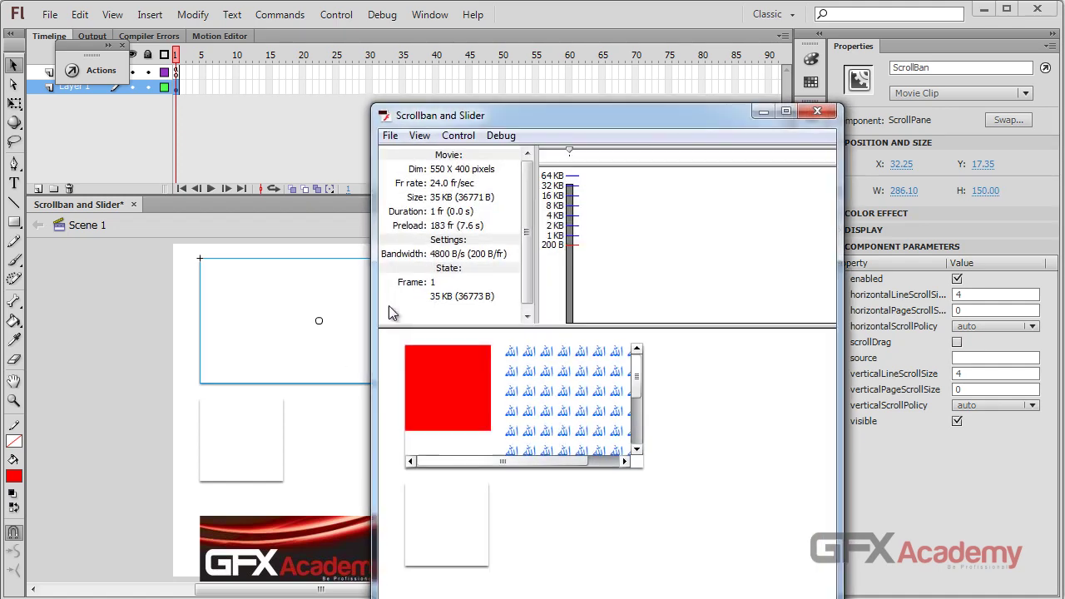
mouse_move(641, 381)
left_mouse_down()
mouse_move(637, 416)
mouse_move(639, 375)
left_mouse_up()
mouse_move(550, 461)
left_mouse_down()
mouse_move(566, 460)
mouse_move(545, 460)
left_mouse_up()
left_click(817, 110)
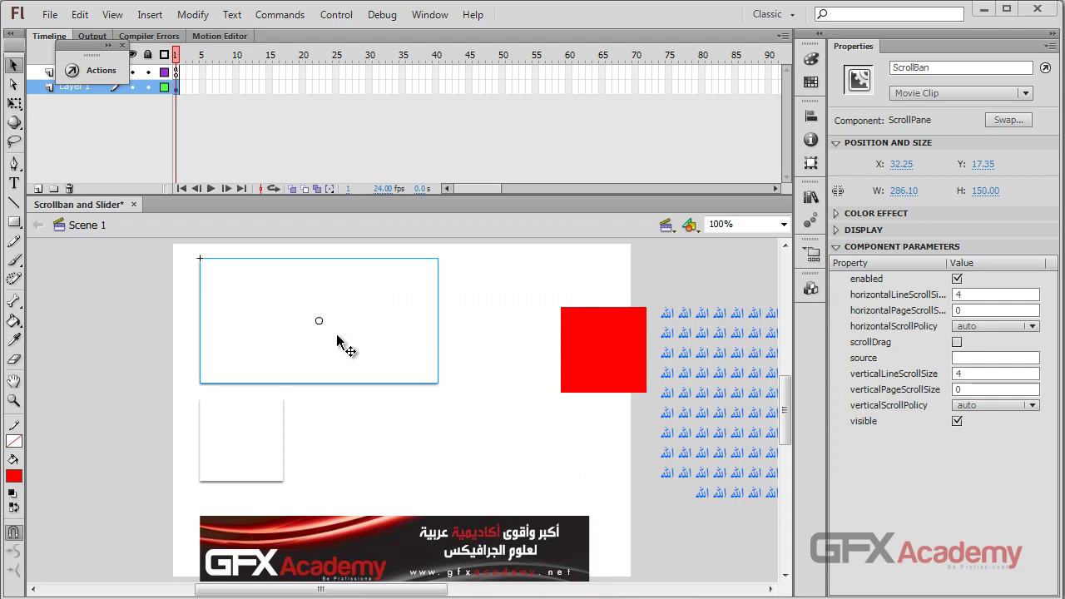
- Widen the scroll pane to about 310 px with Free Transform and preview it
key("q")
left_click_drag(438, 321, 450, 321)
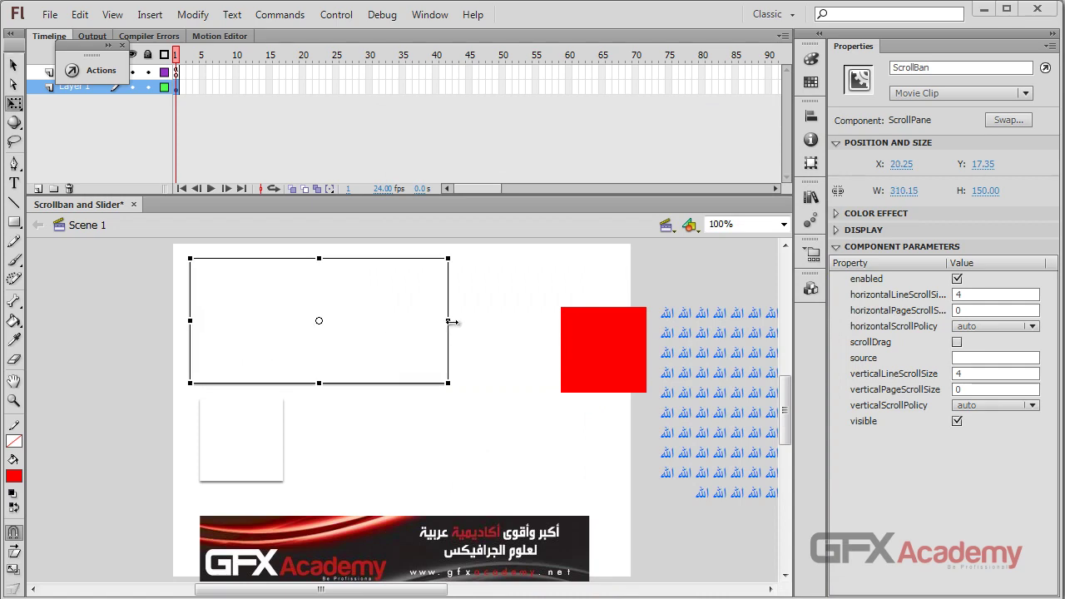
key("ctrl+Return")
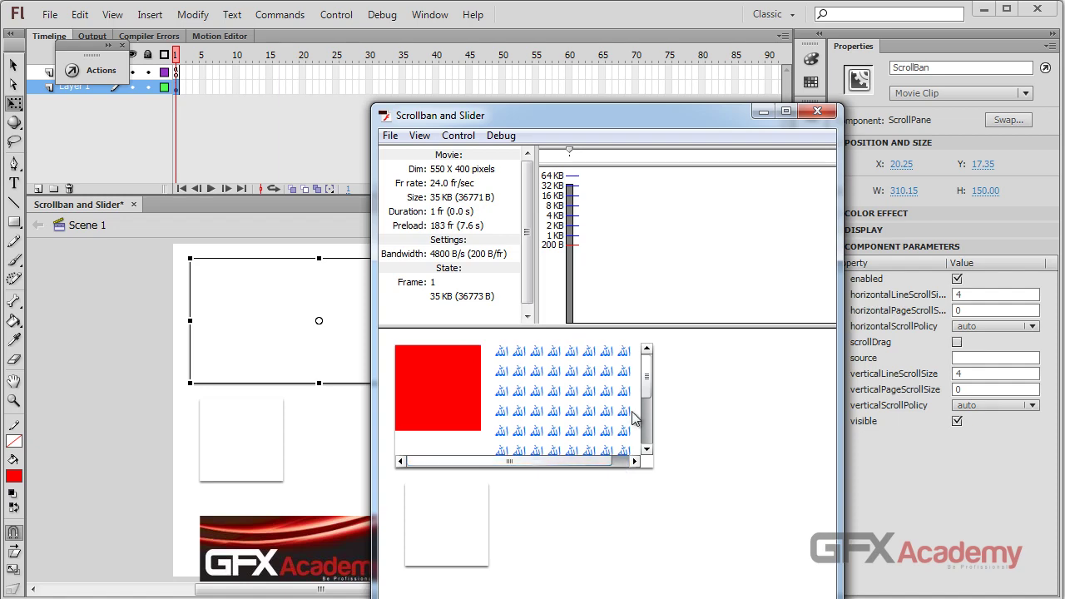
left_click(816, 111)
- Widen the pane further to about 336 px, test its scrolling, then open its skin symbol
left_click_drag(449, 322, 462, 321)
key("ctrl+Return")
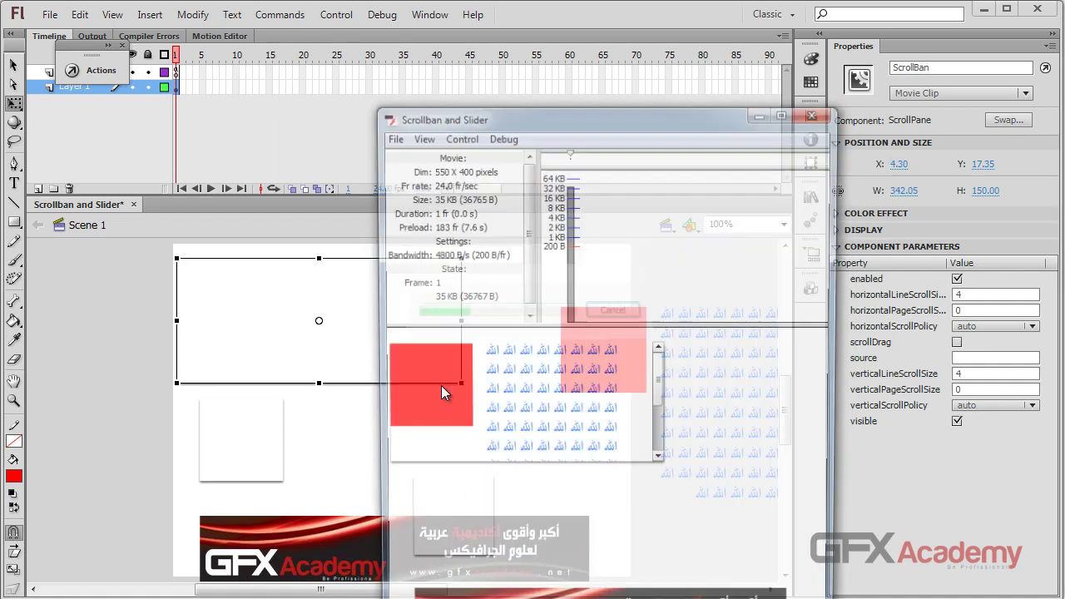
mouse_move(660, 383)
left_mouse_down()
mouse_move(660, 425)
mouse_move(660, 367)
left_mouse_up()
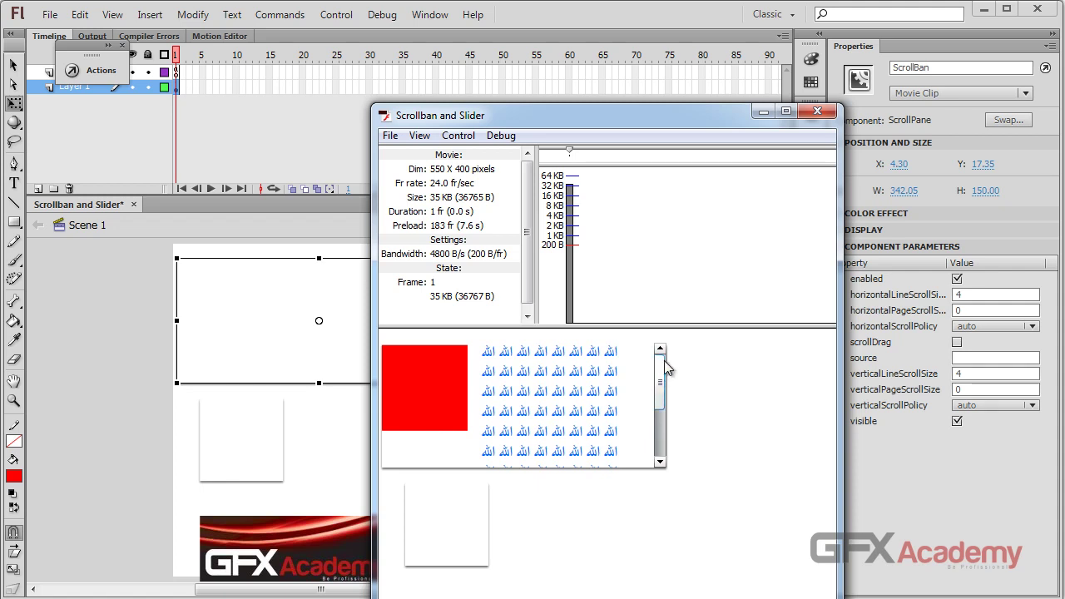
left_click(659, 460)
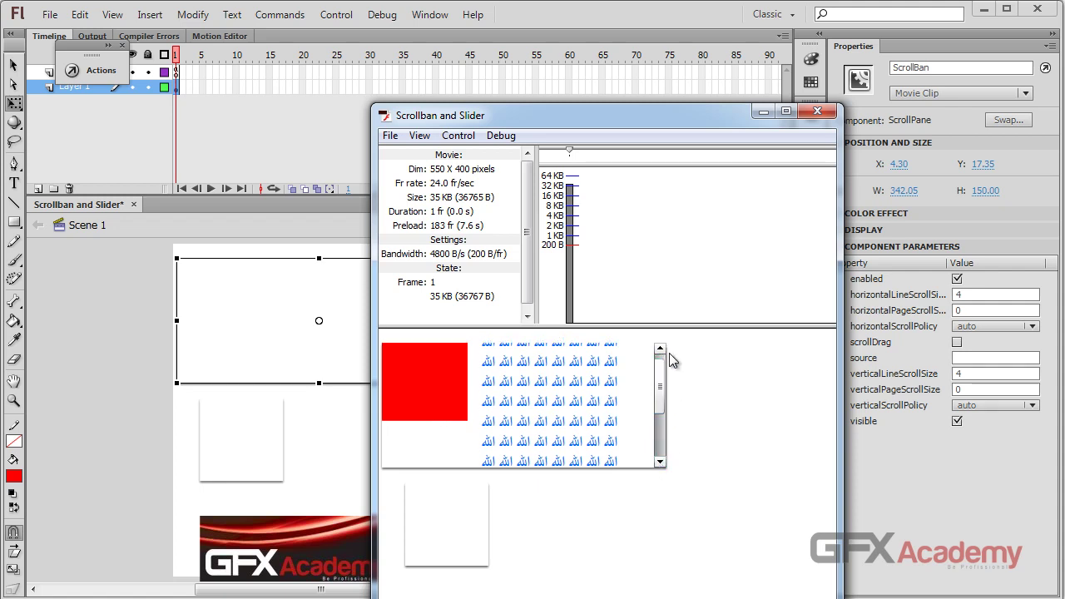
mouse_move(661, 388)
left_mouse_down()
mouse_move(660, 364)
mouse_move(661, 398)
left_mouse_up()
left_click(809, 111)
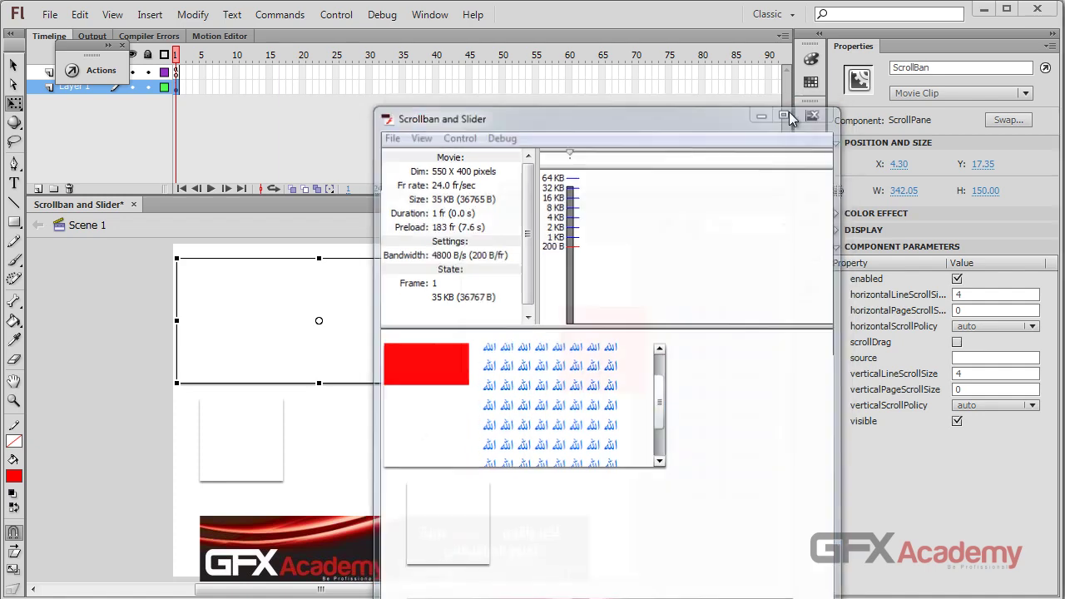
double_click(352, 305)
left_click(13, 65)
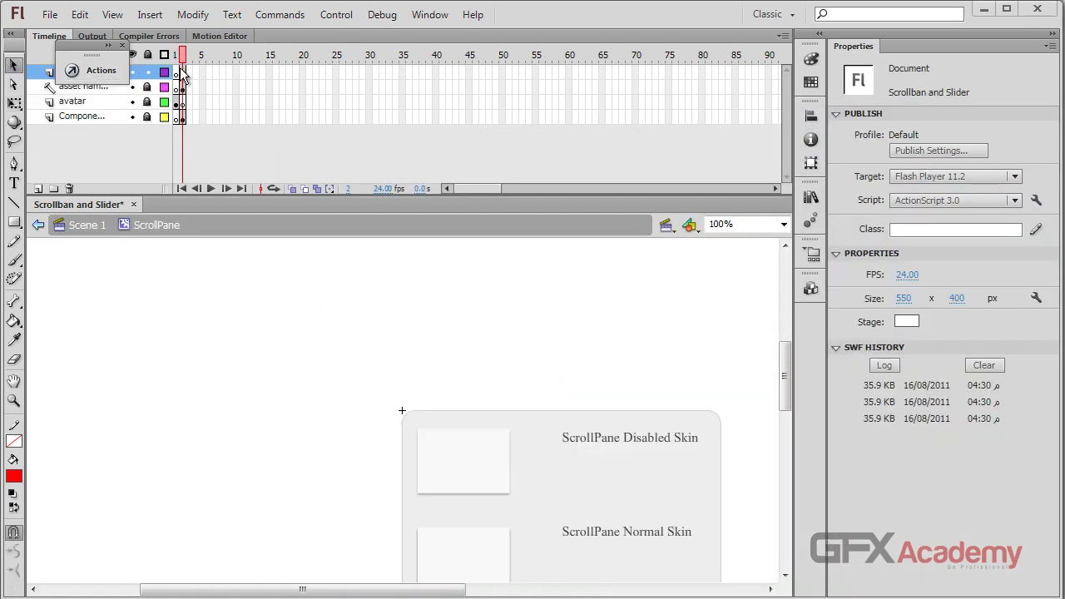
left_click(188, 73)
left_click(182, 73)
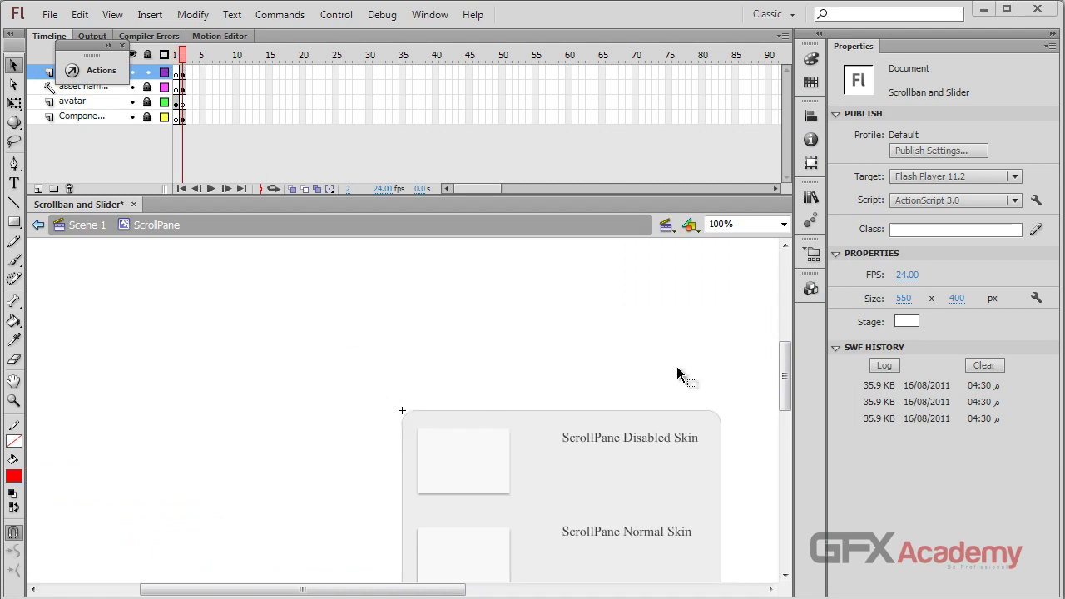
left_click_drag(784, 376, 785, 432)
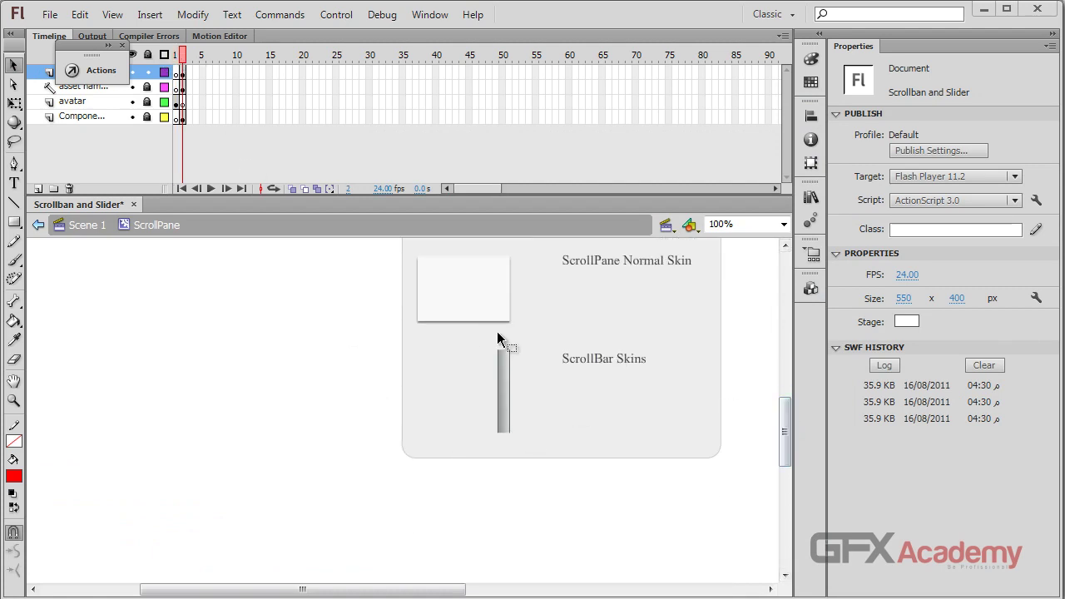
double_click(505, 376)
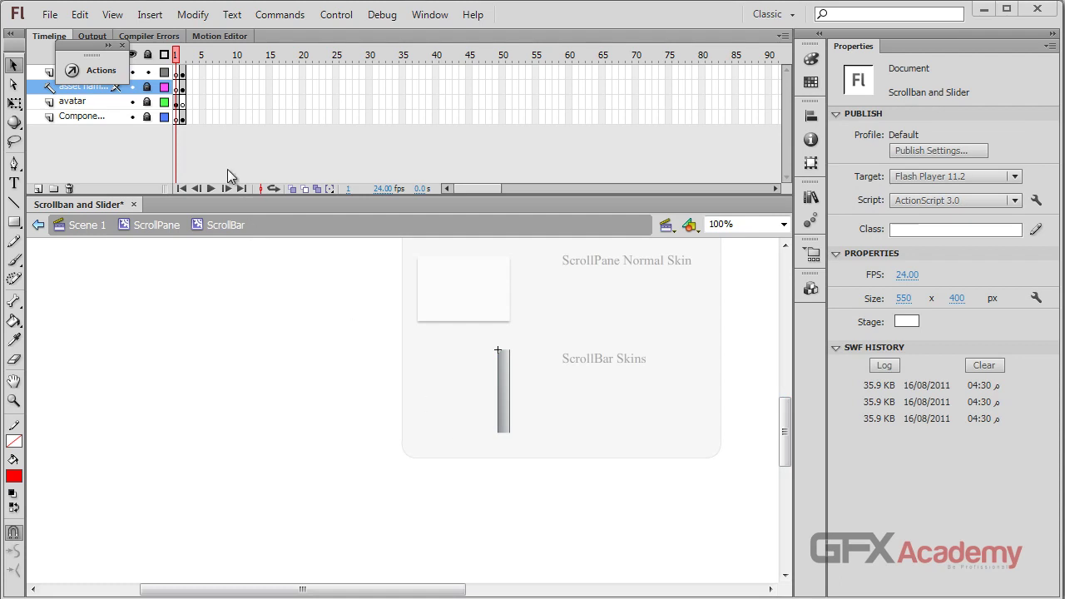
left_click(183, 55)
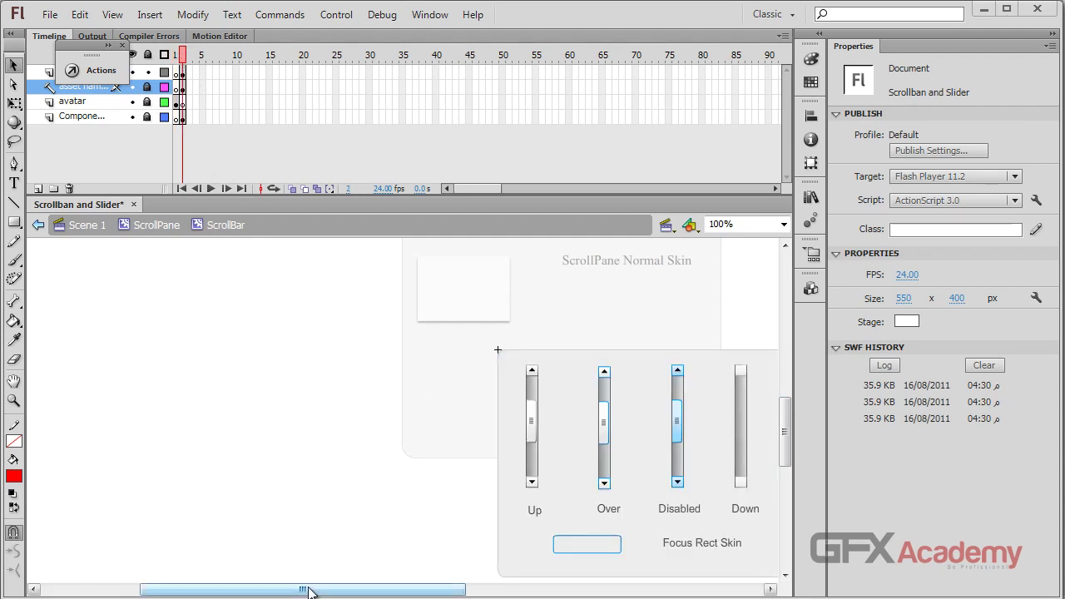
left_click_drag(303, 591, 344, 591)
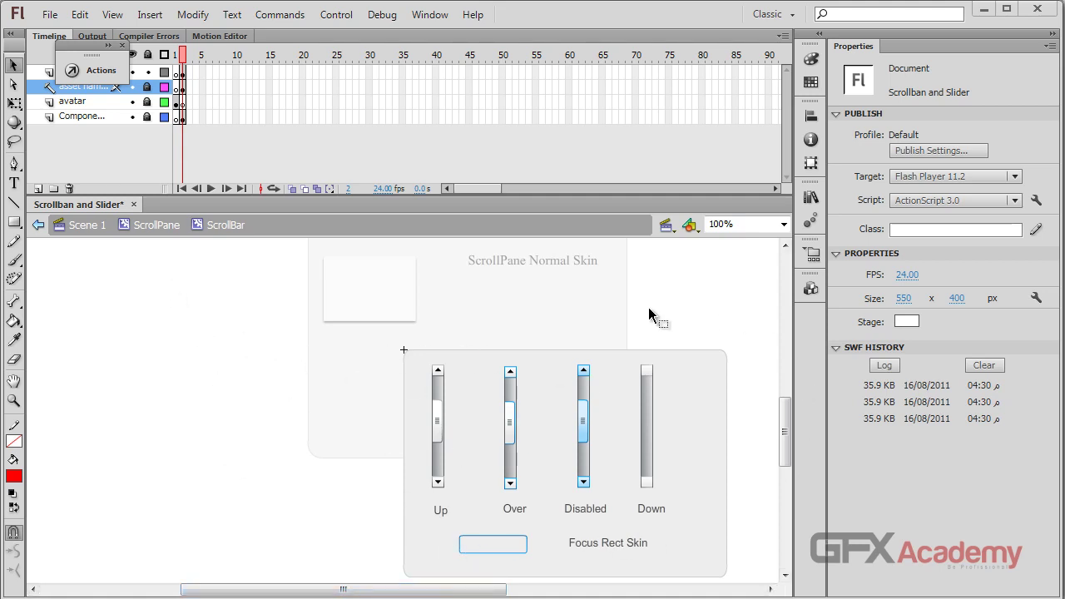
left_click(84, 225)
left_click(295, 433)
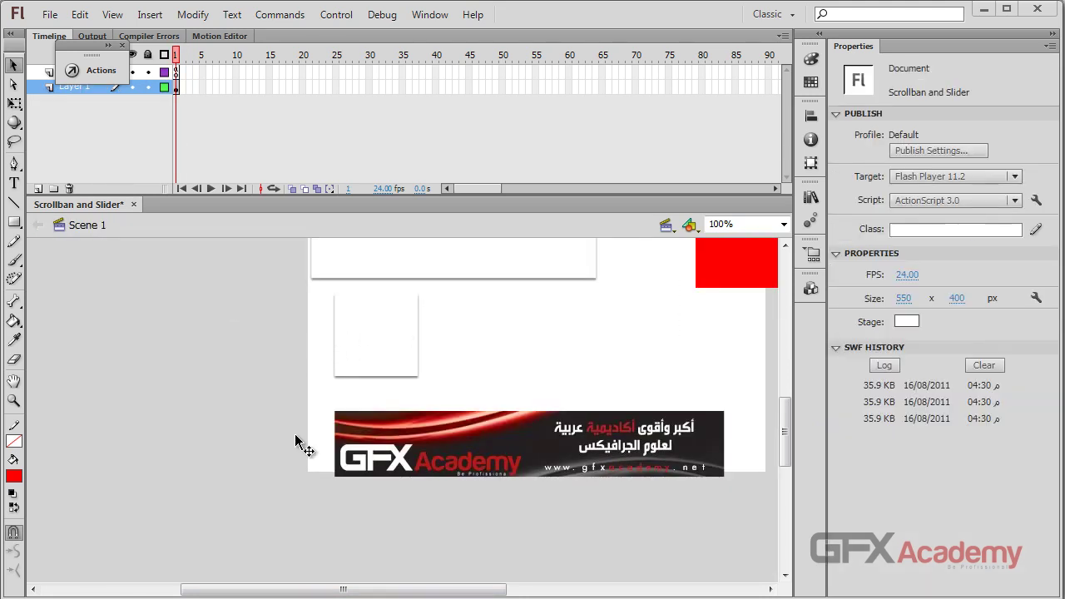
left_click_drag(785, 428, 799, 409)
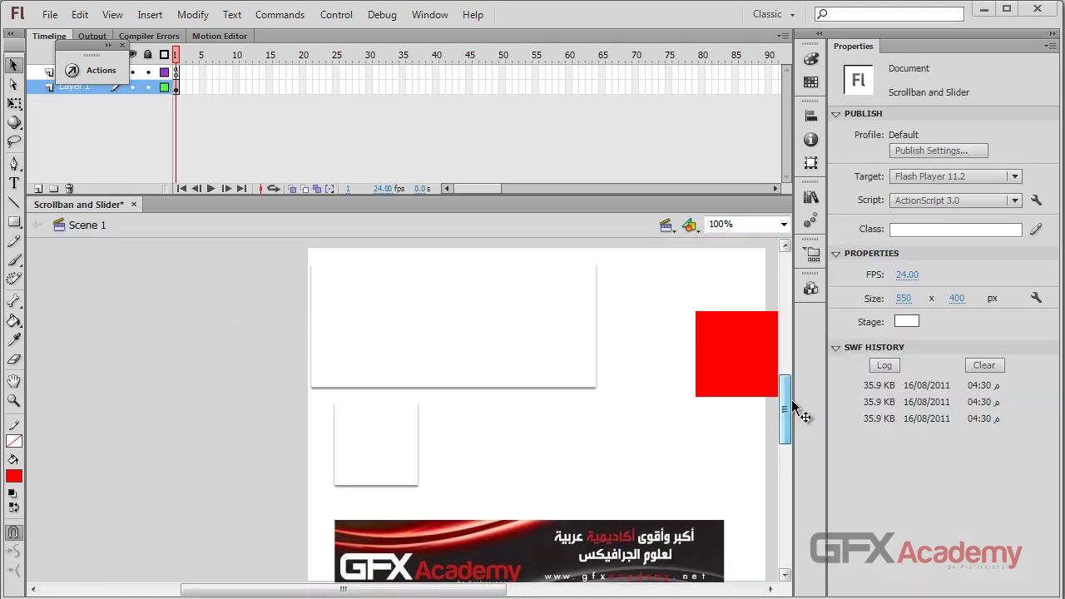
left_click_drag(392, 589, 502, 484)
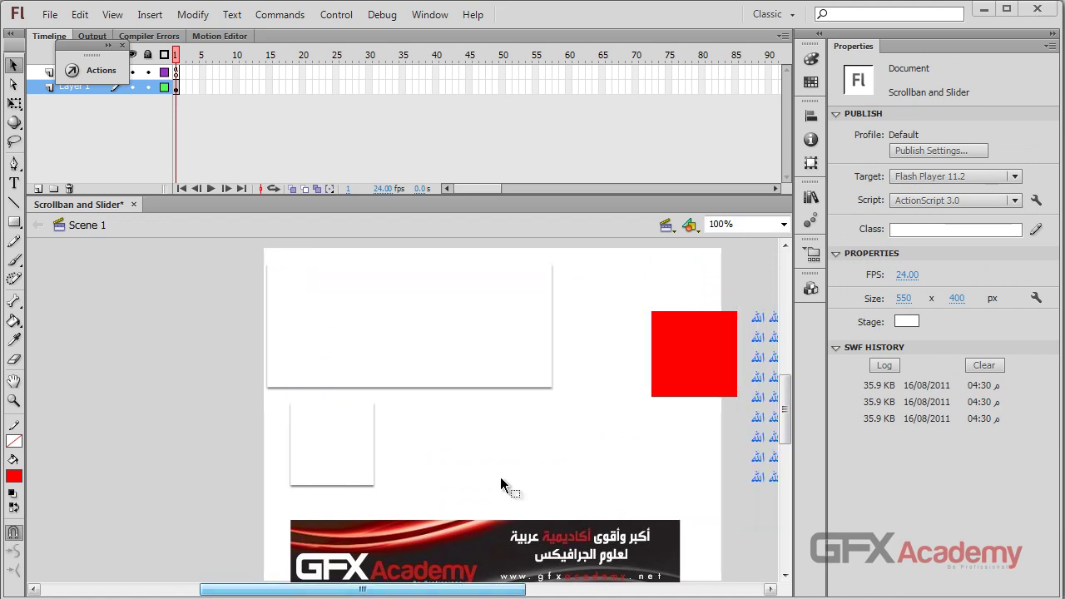
- Copy the banner's instance name GFXads and open Layer 2 frame 1's ActionScript
left_click(356, 474)
left_click(433, 547)
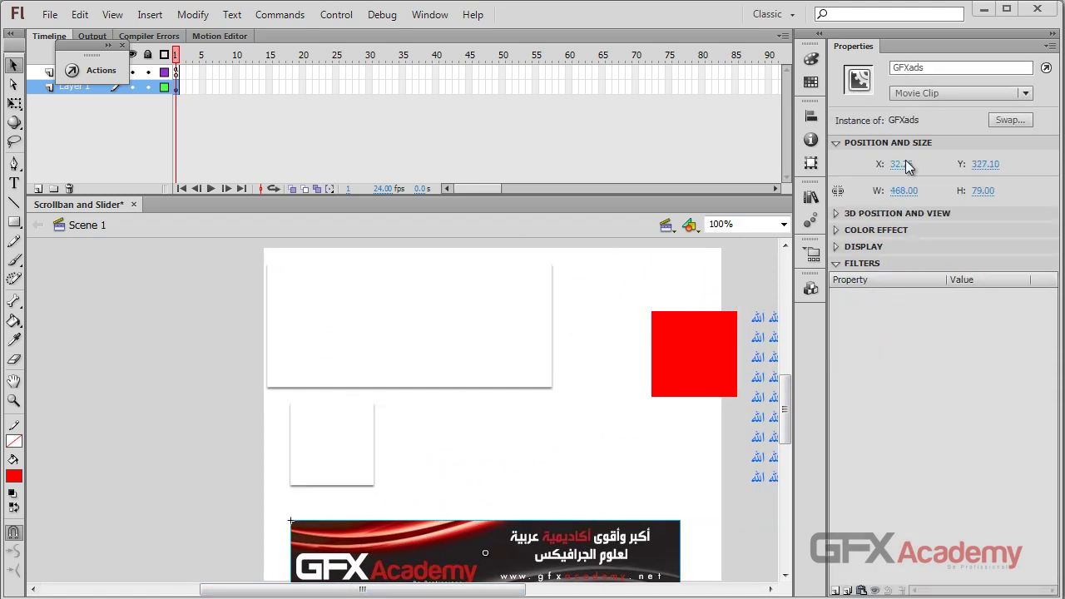
double_click(931, 67)
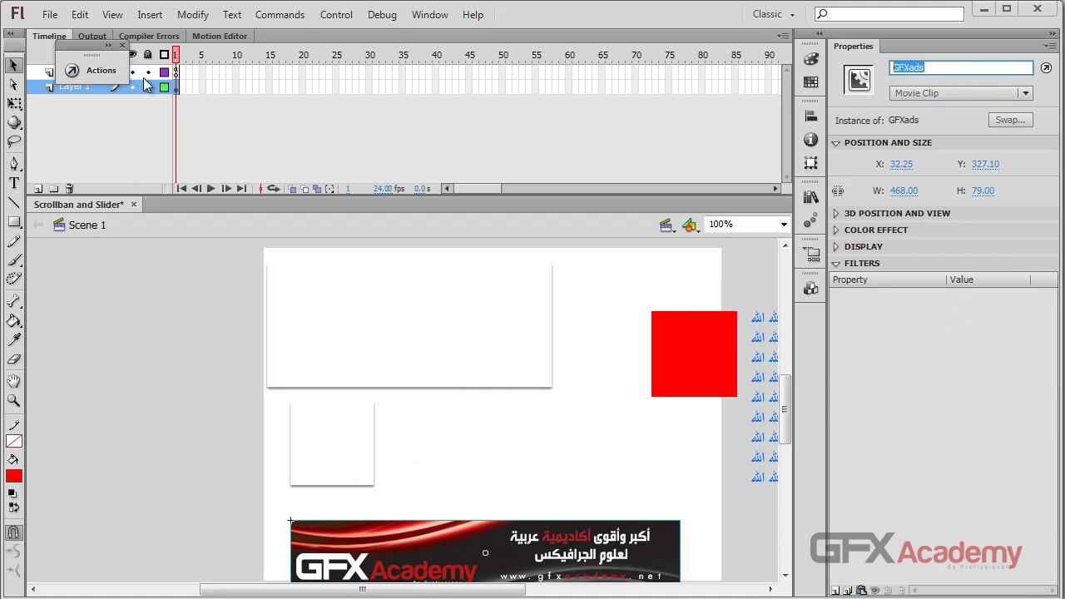
left_click(178, 73)
left_click(101, 70)
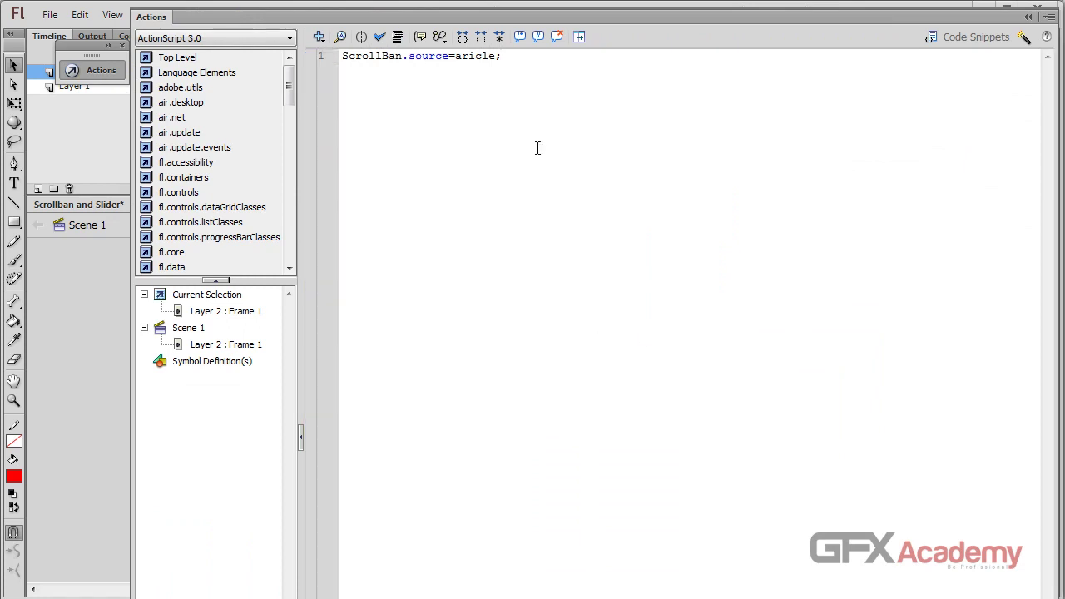
- Duplicate line 1 as line 2, edited to ScrollBan2.source=GFXads, and test the movie
key("ctrl+a")
key("ctrl+c")
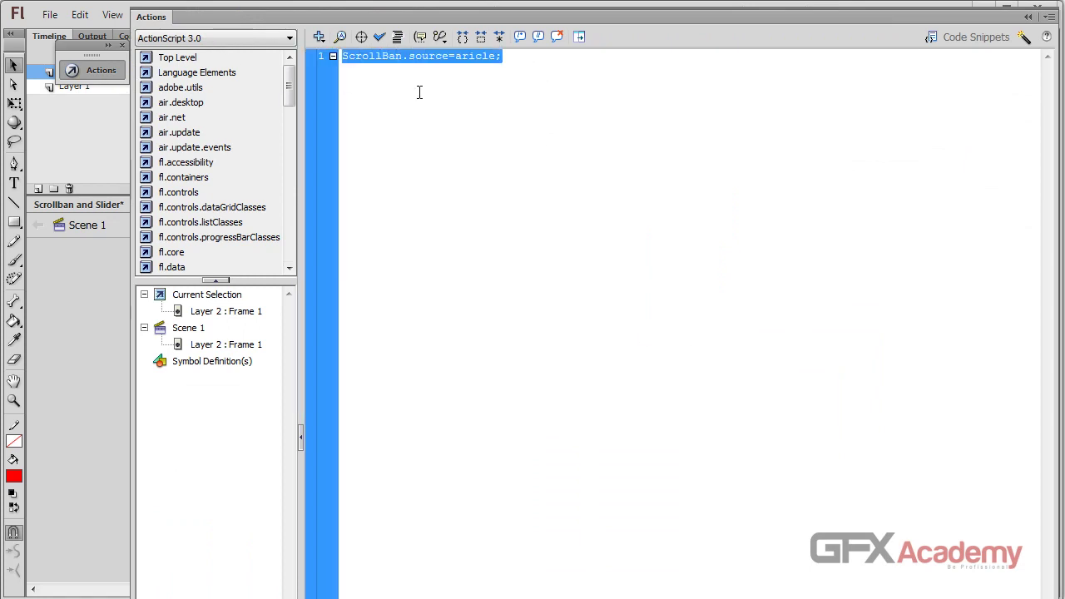
left_click(554, 77)
key("Return")
key("ctrl+v")
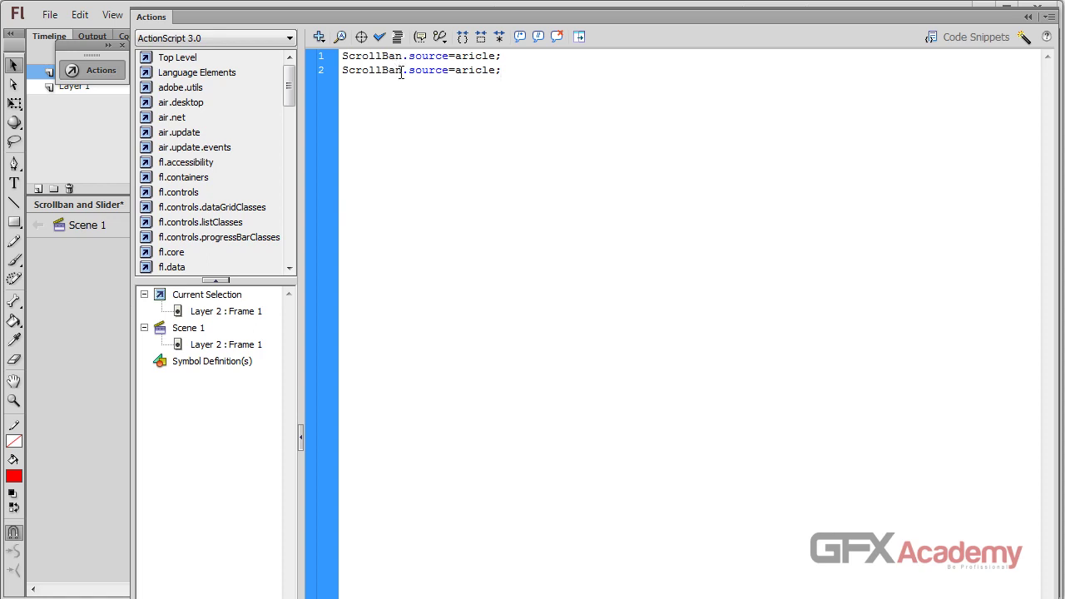
type("2")
left_click_drag(462, 72, 498, 69)
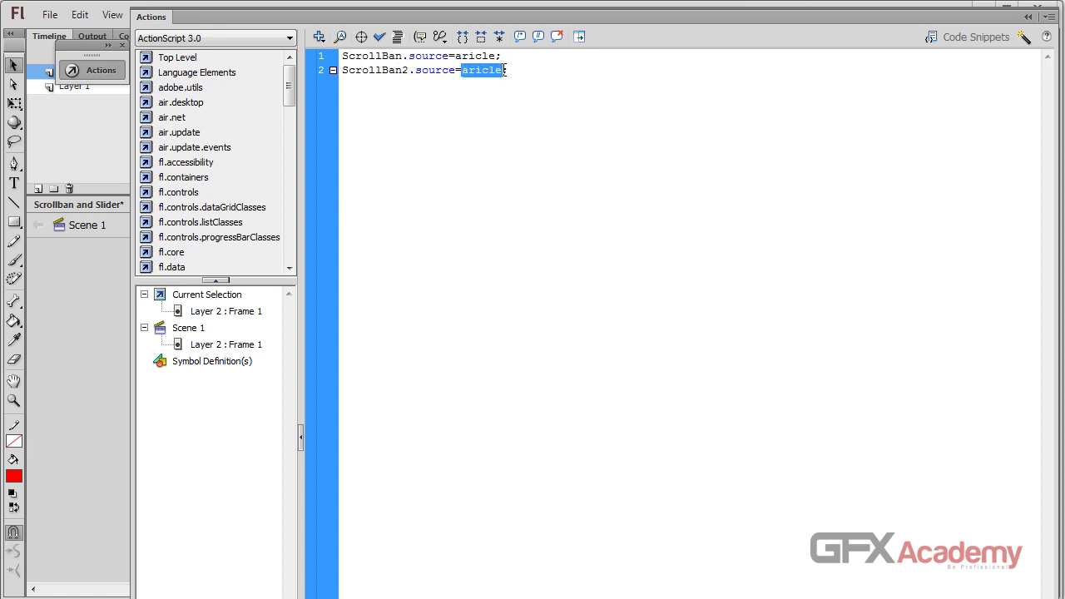
type("GFXads")
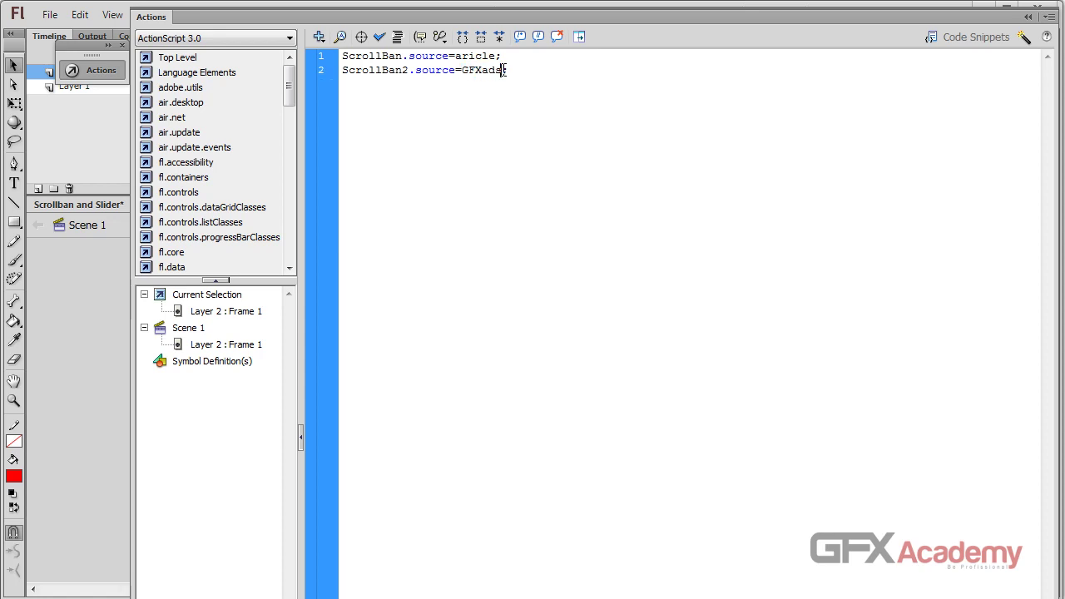
key("ctrl+Return")
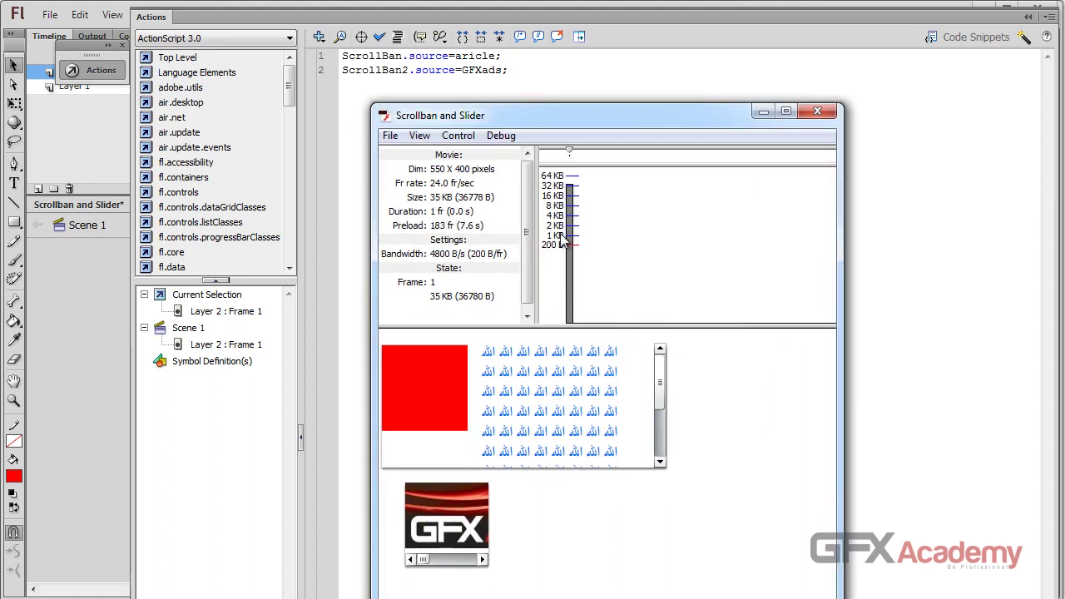
- Close the test preview and widen ScrollBan2 to 302 px with Free Transform
left_click_drag(632, 114, 641, 108)
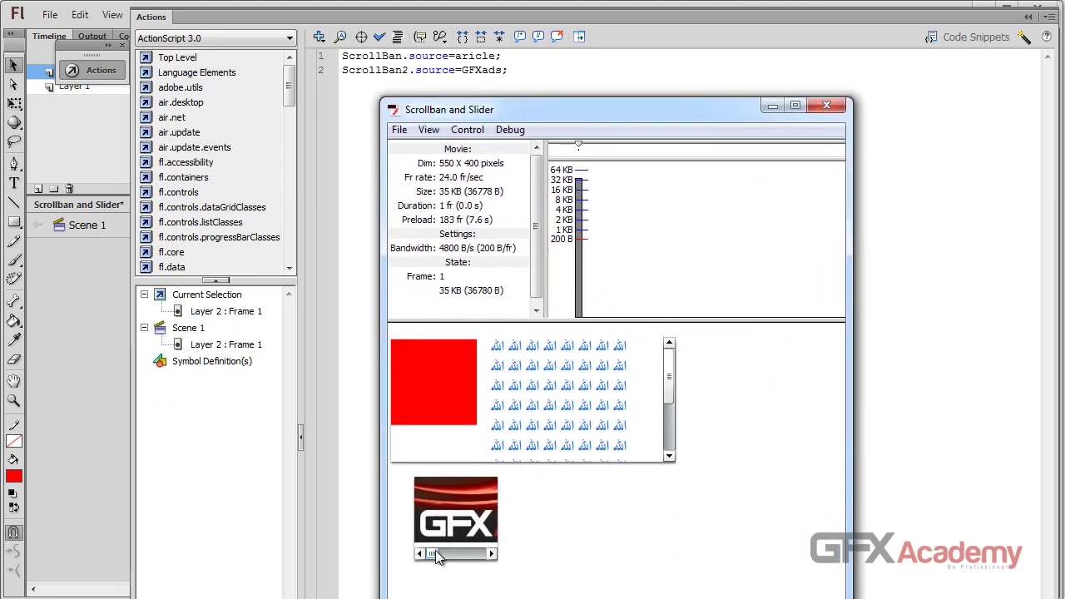
left_click_drag(439, 556, 476, 553)
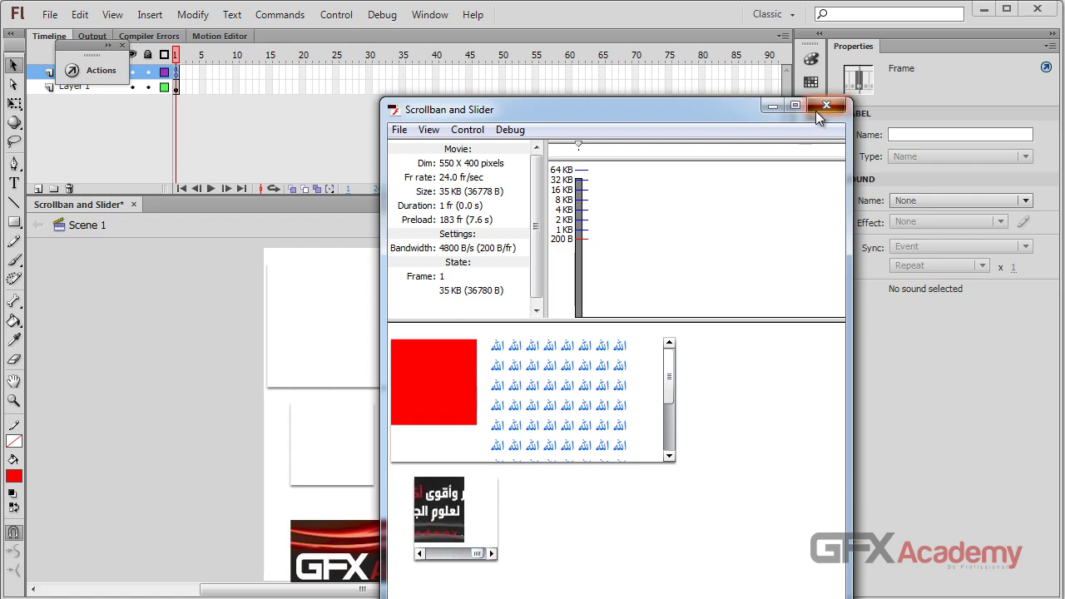
left_click(816, 111)
left_click(341, 455)
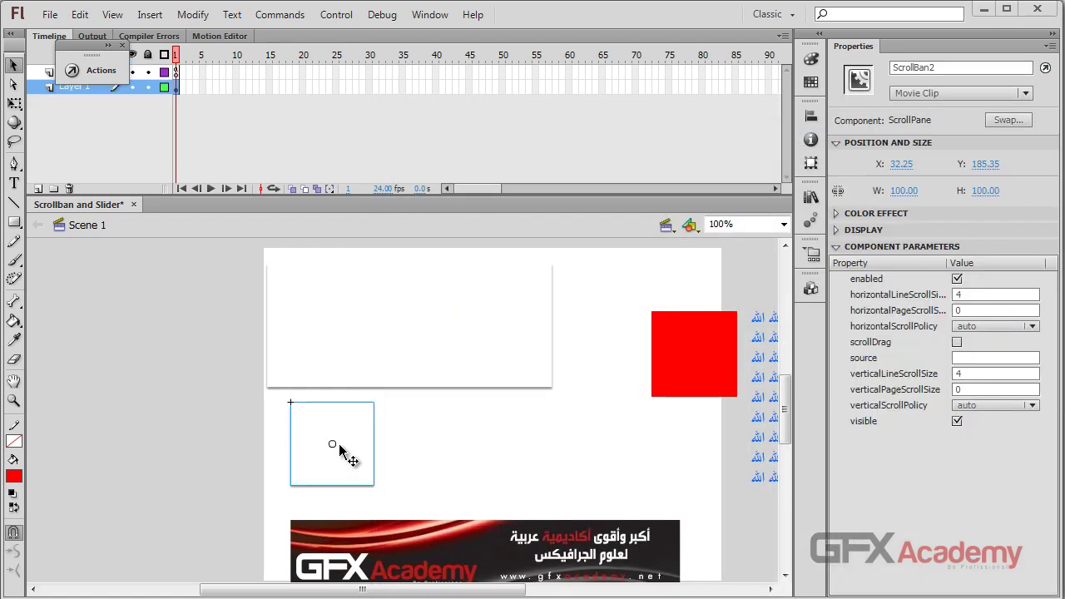
key("q")
left_click_drag(374, 444, 490, 454)
- Test the movie, turn off the Bandwidth Profiler, close the preview and deselect all
key("ctrl+Return")
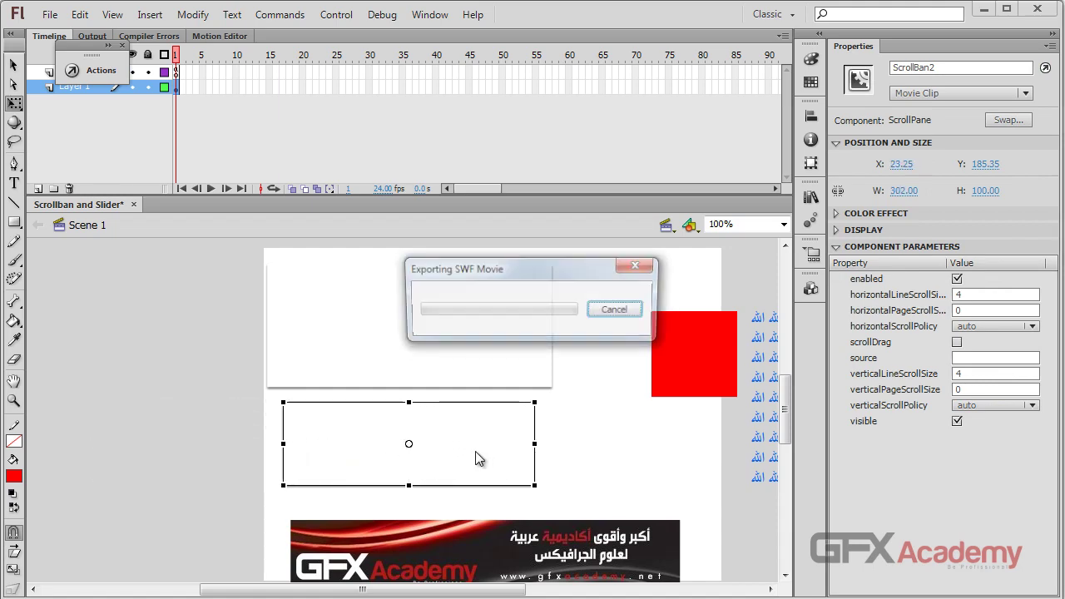
mouse_move(523, 550)
left_mouse_down()
mouse_move(596, 553)
mouse_move(477, 551)
mouse_move(690, 559)
mouse_move(509, 553)
left_mouse_up()
left_click(429, 130)
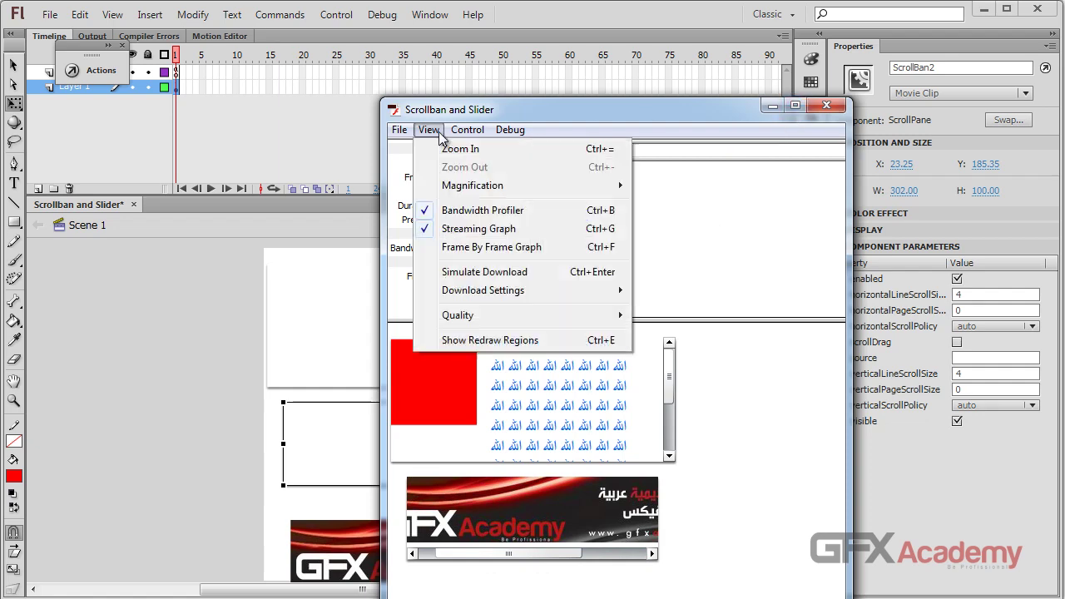
left_click(429, 211)
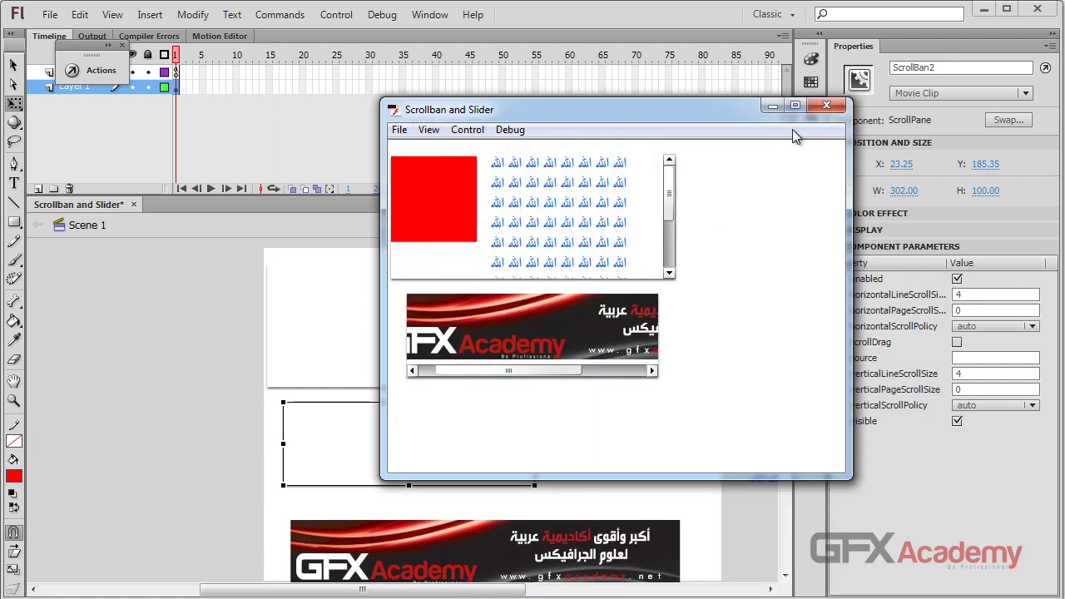
left_click(827, 105)
left_click(166, 448)
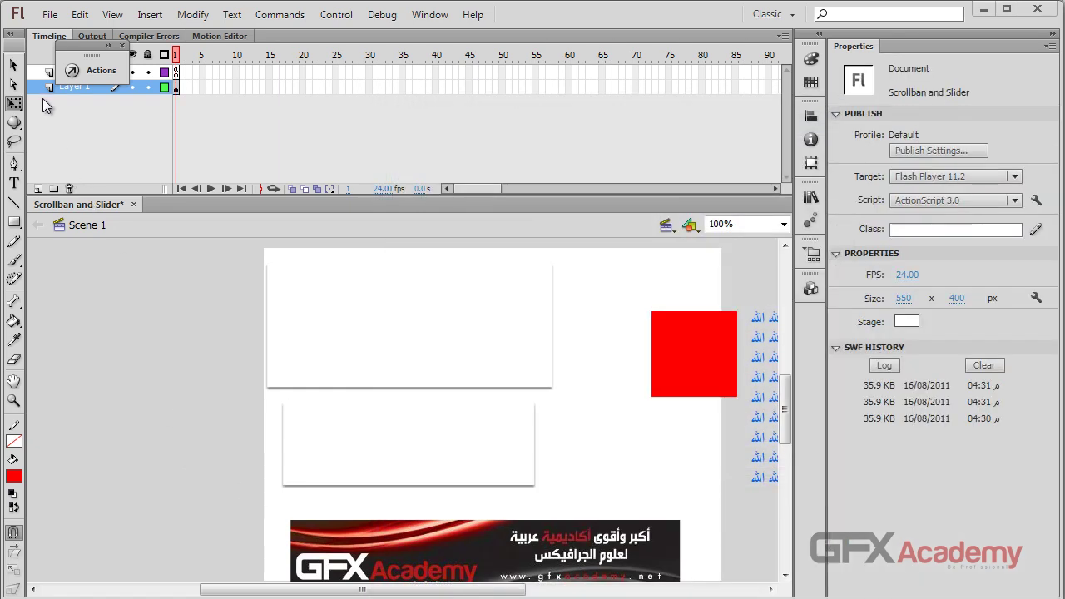
- Drag the red aricle clip right past the stage edge to X 572.75, Y 67.10
left_click(13, 65)
left_click_drag(694, 353, 739, 349)
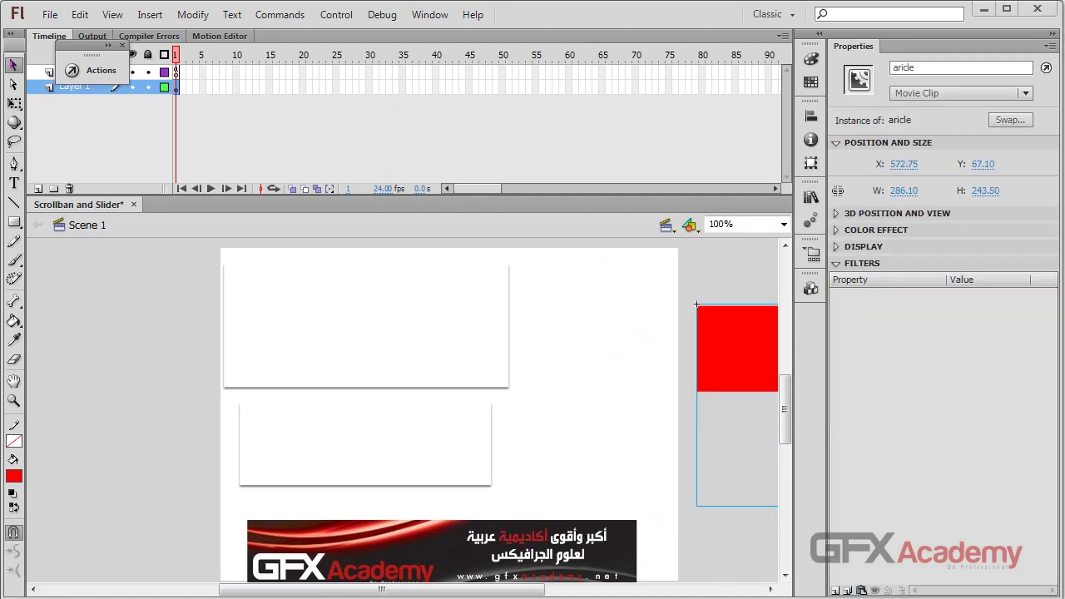
left_click(356, 529)
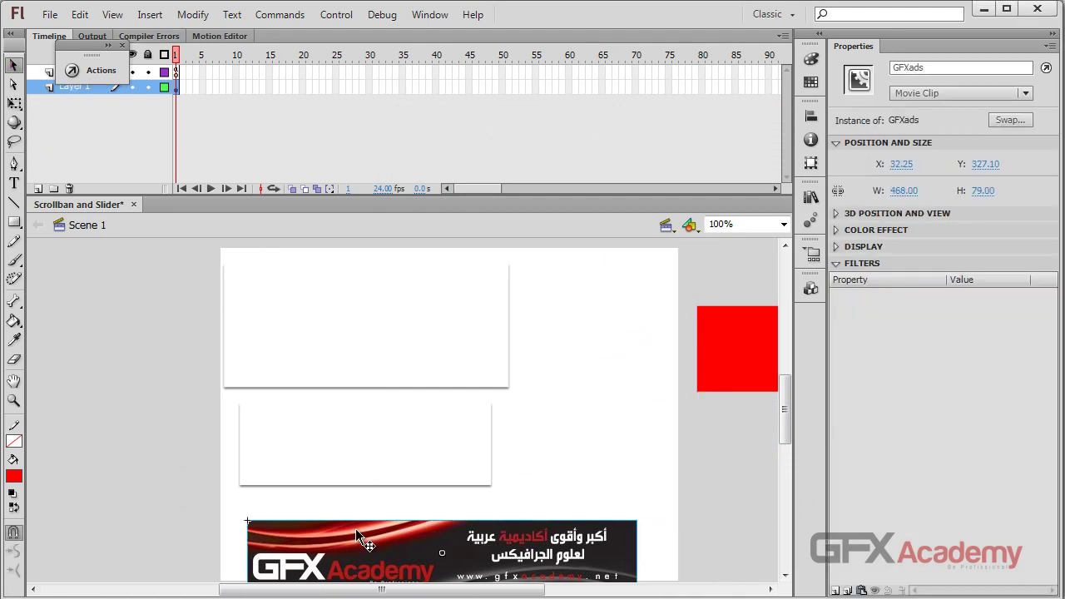
left_click(725, 350)
left_click(770, 335)
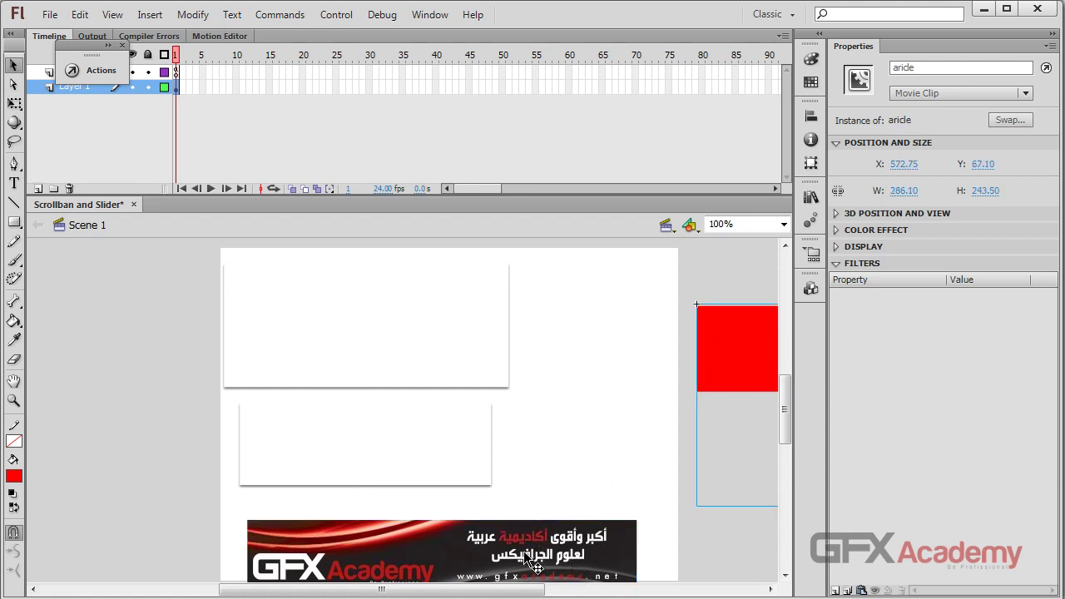
left_click(741, 359)
left_click(766, 353)
- Inspect GFXads' Export for ActionScript symbol properties, cancel, and collapse the Library
left_click(812, 198)
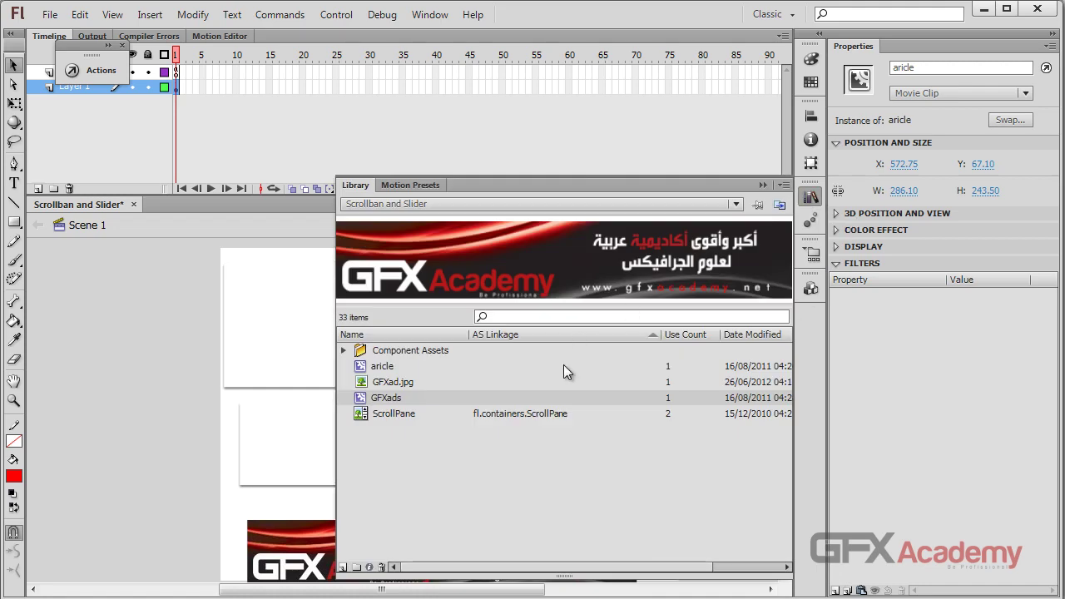
right_click(554, 402)
left_click(596, 593)
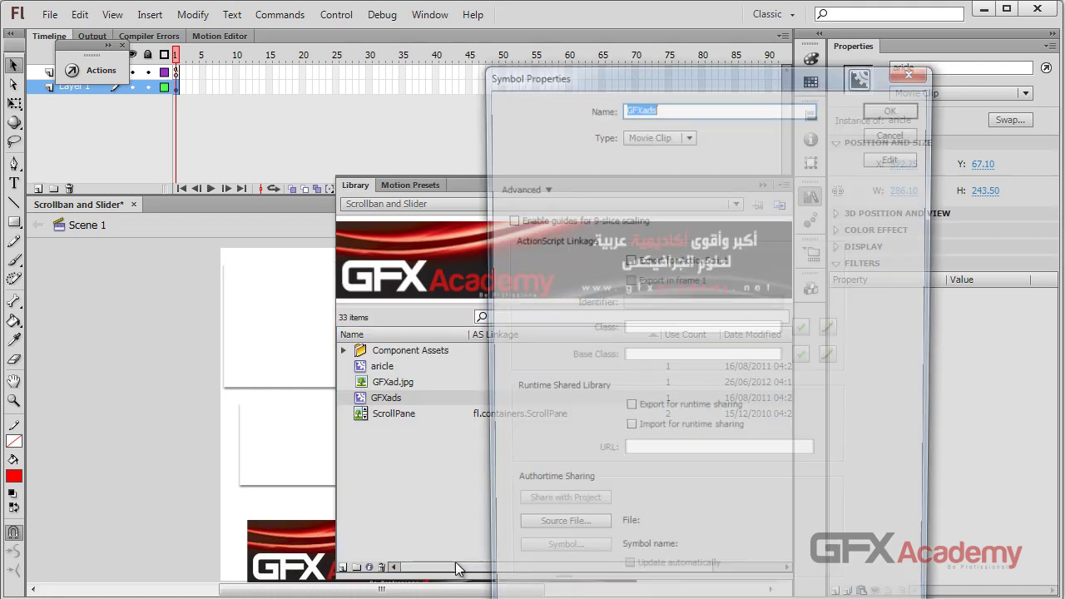
left_click(508, 219)
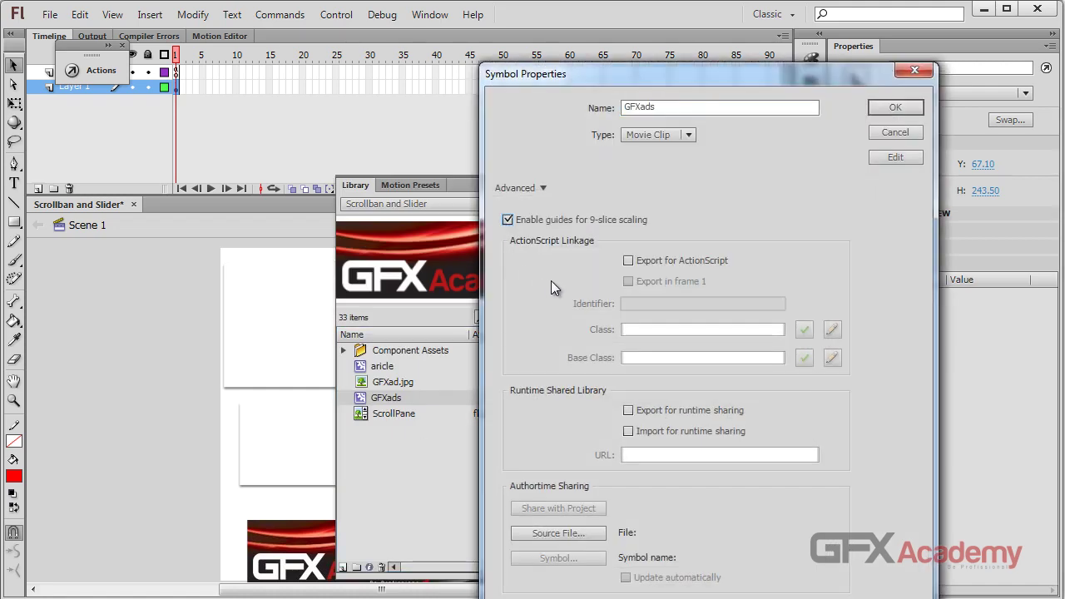
left_click(508, 220)
left_click(515, 189)
left_click(514, 189)
left_click(626, 260)
left_click_drag(692, 330, 597, 327)
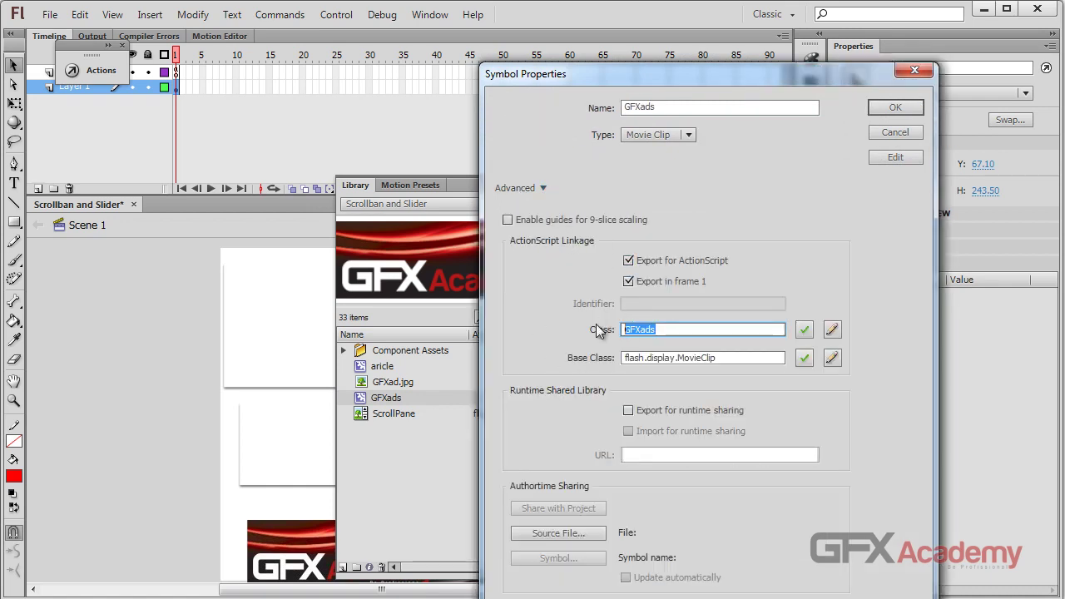
left_click(896, 135)
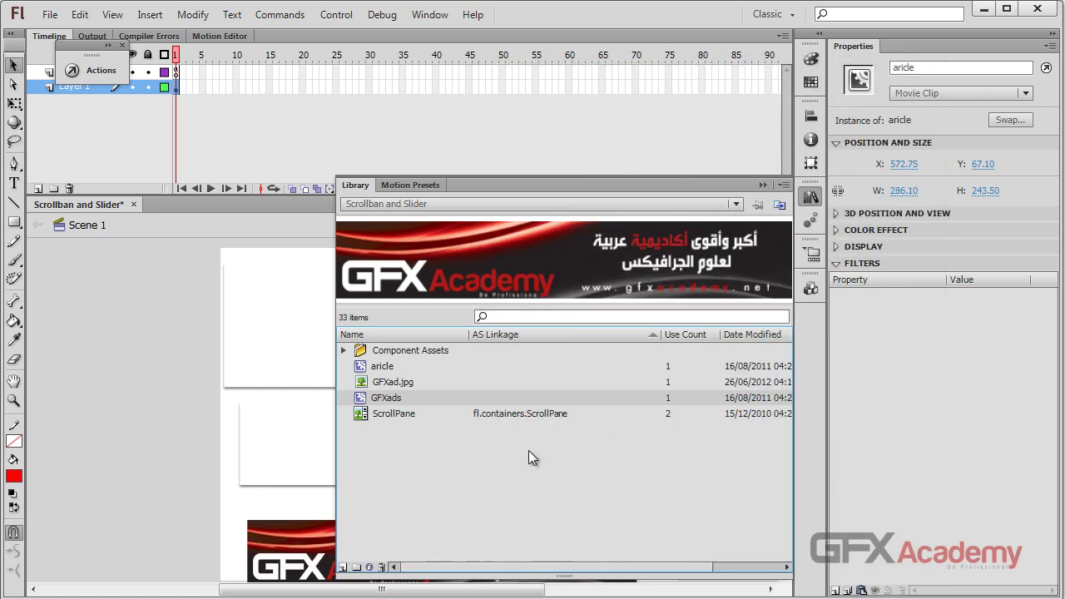
left_click(812, 197)
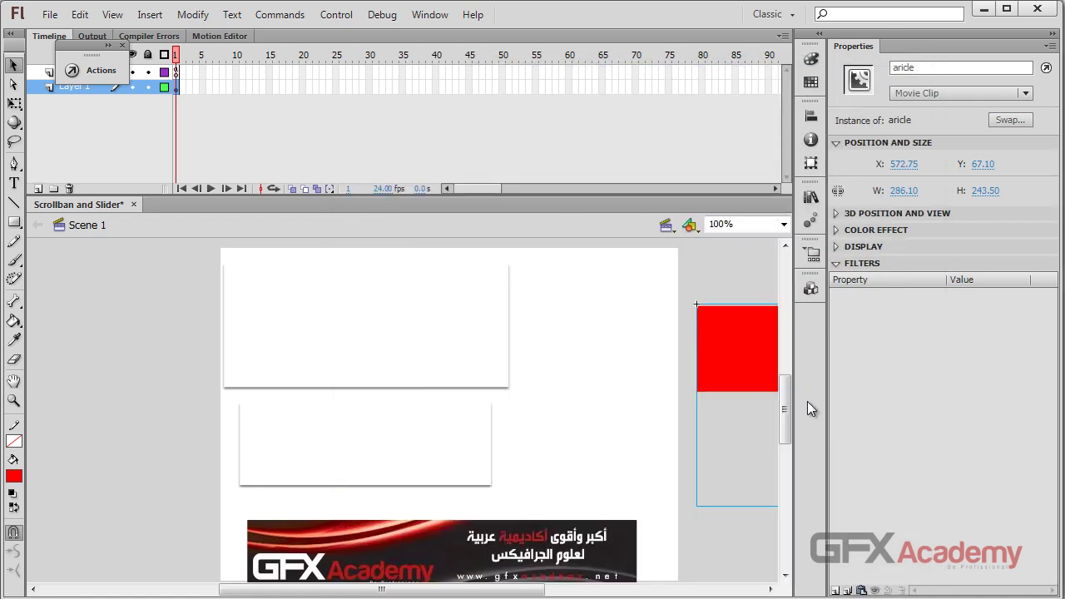
- Save the document and add blank lines below line 2 of the frame script
left_click(482, 552)
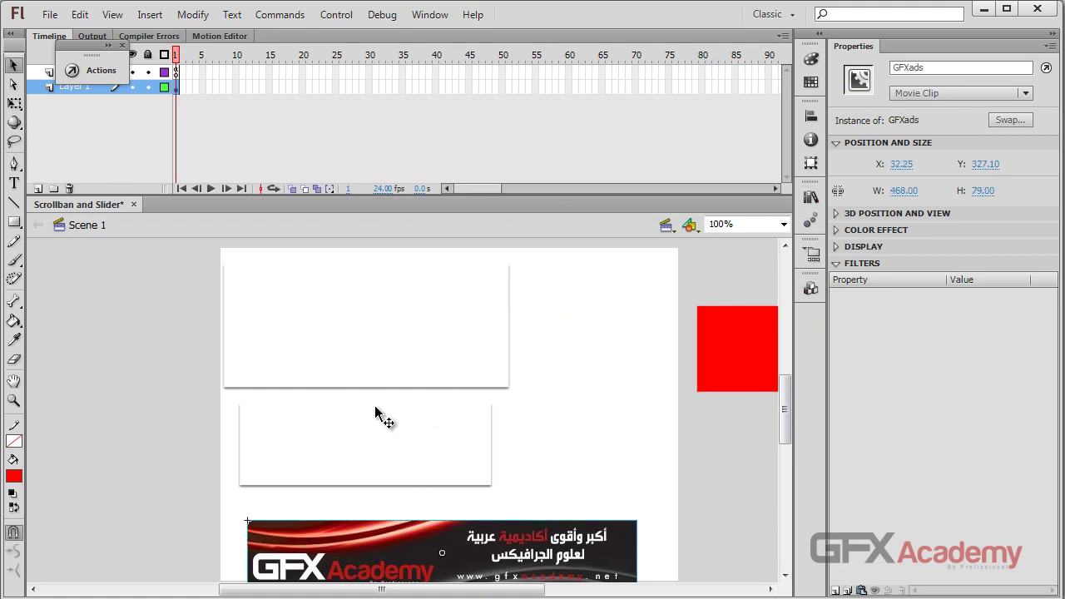
key("ctrl+s")
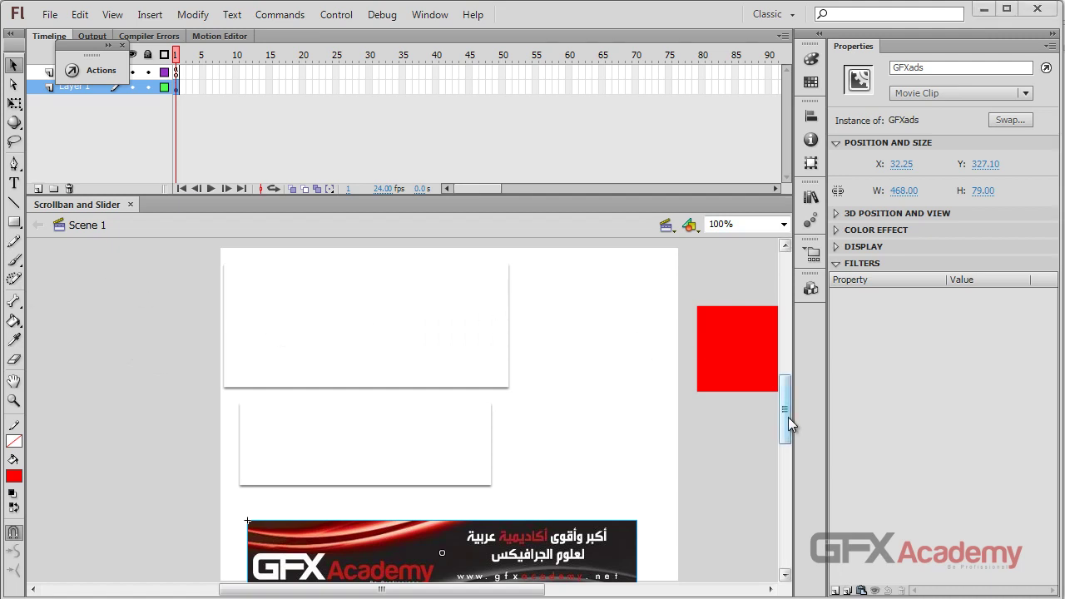
scroll(790, 398, "down", 1)
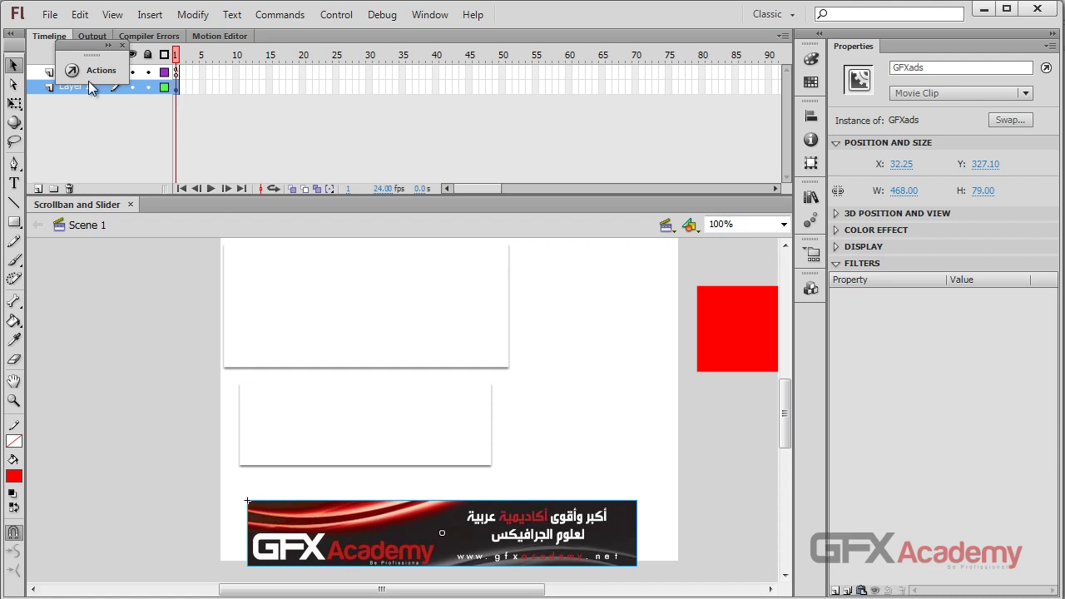
left_click(48, 76)
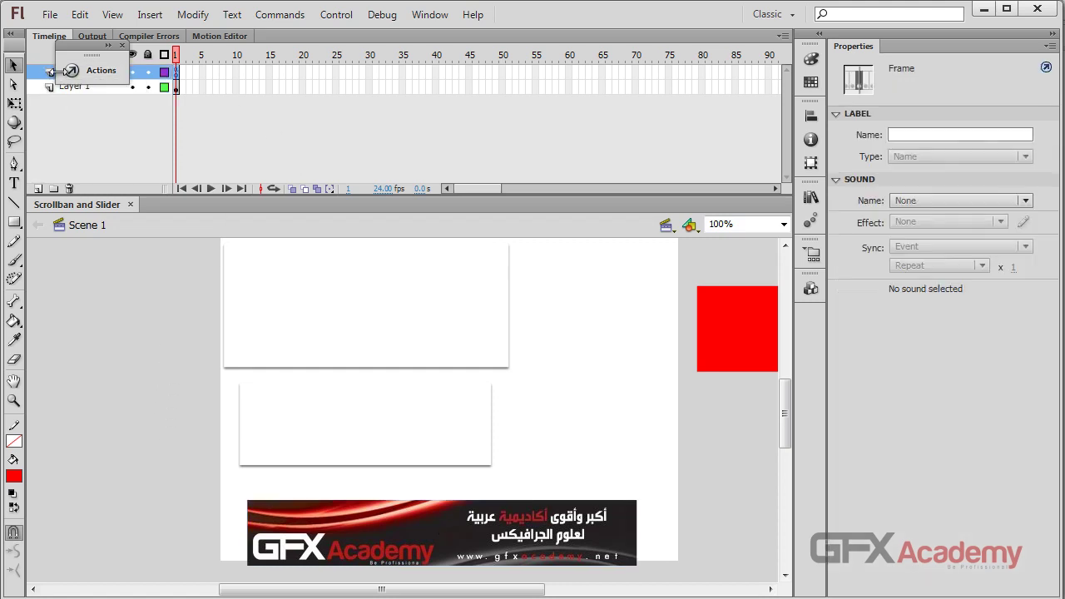
left_click(96, 70)
left_click(521, 71)
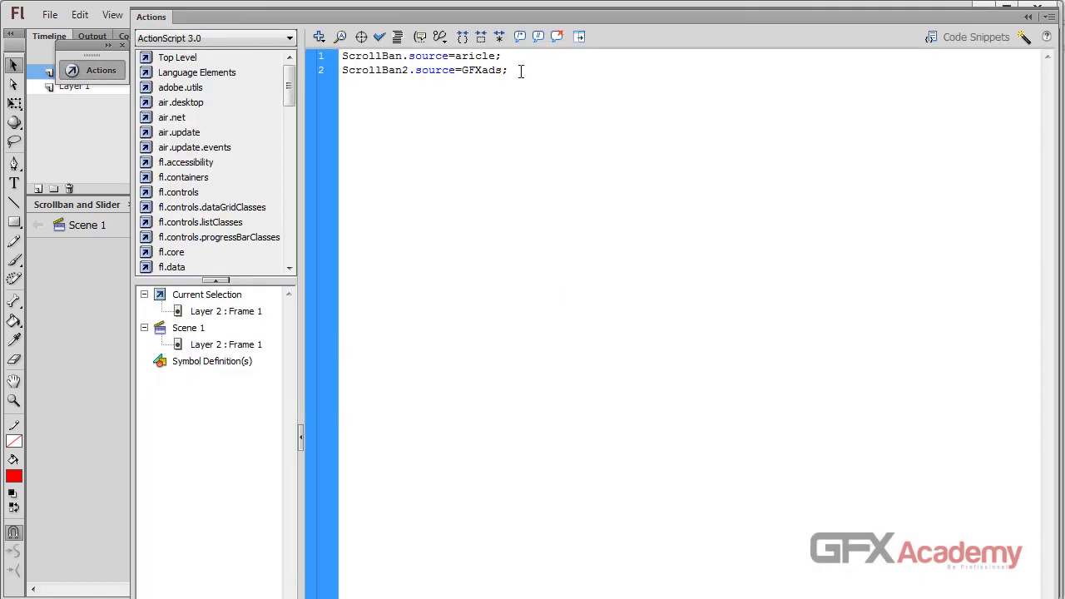
key("Return")
key("Return")
key("Return")
key("Return")
- Nudge ScrollBan2 left to X 11.25 and bring up the Components panel
left_click(116, 70)
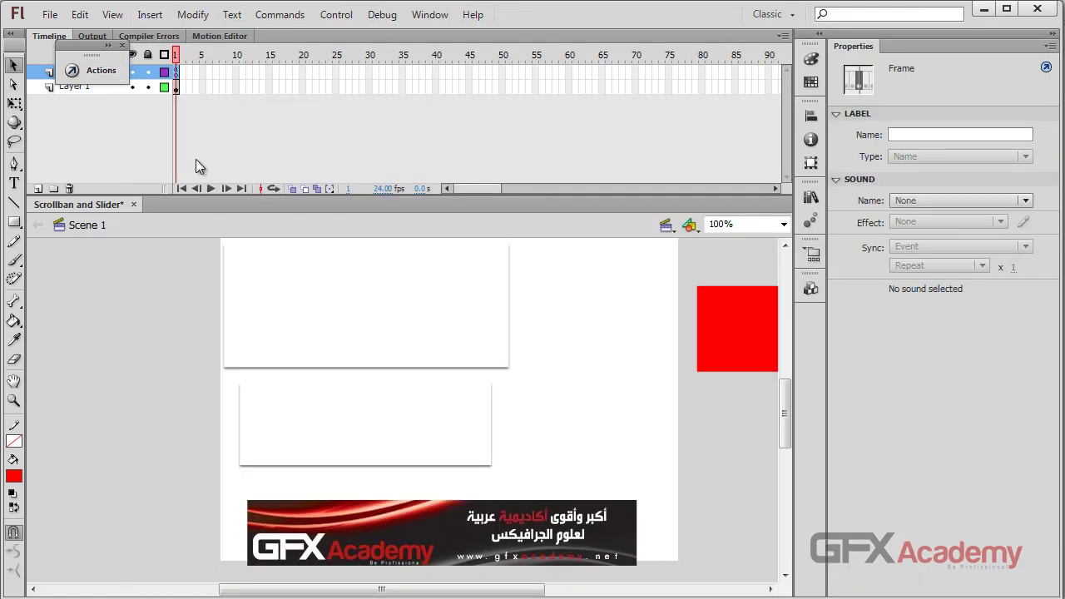
left_click(401, 426)
left_click_drag(394, 425, 390, 425)
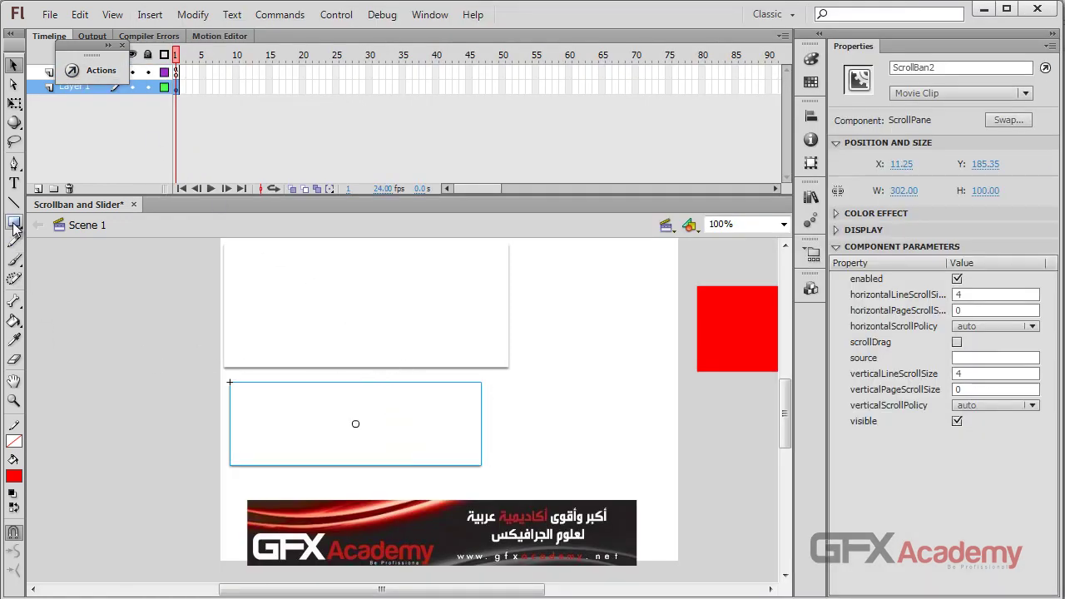
left_click(811, 287)
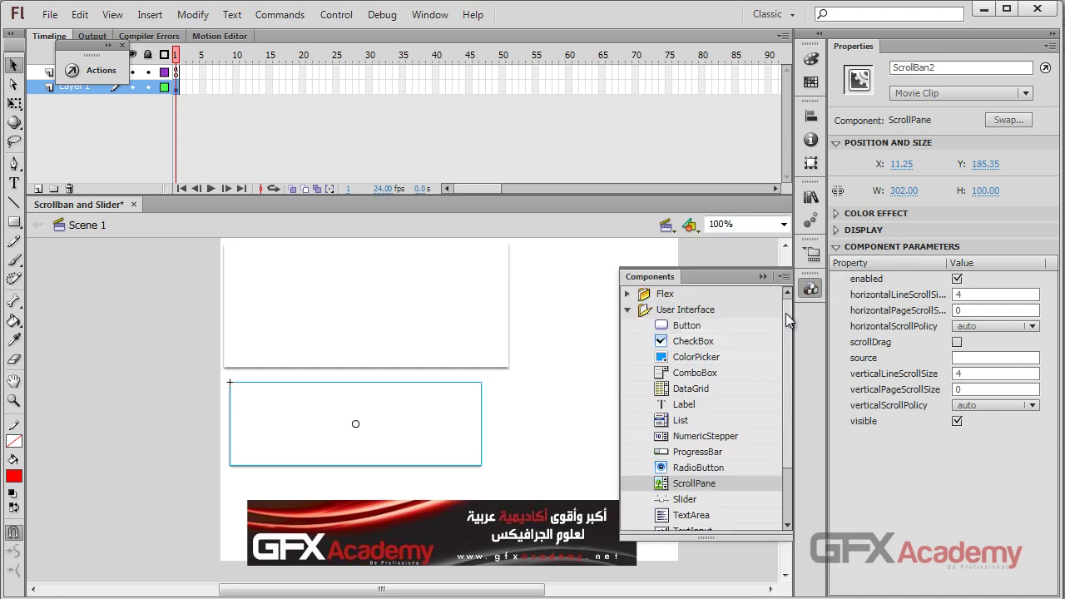
- Place a 100×100 ScrollPane named ScrollBan3 on the stage and open frame 1's script
left_click_drag(666, 483, 599, 425)
left_click(929, 69)
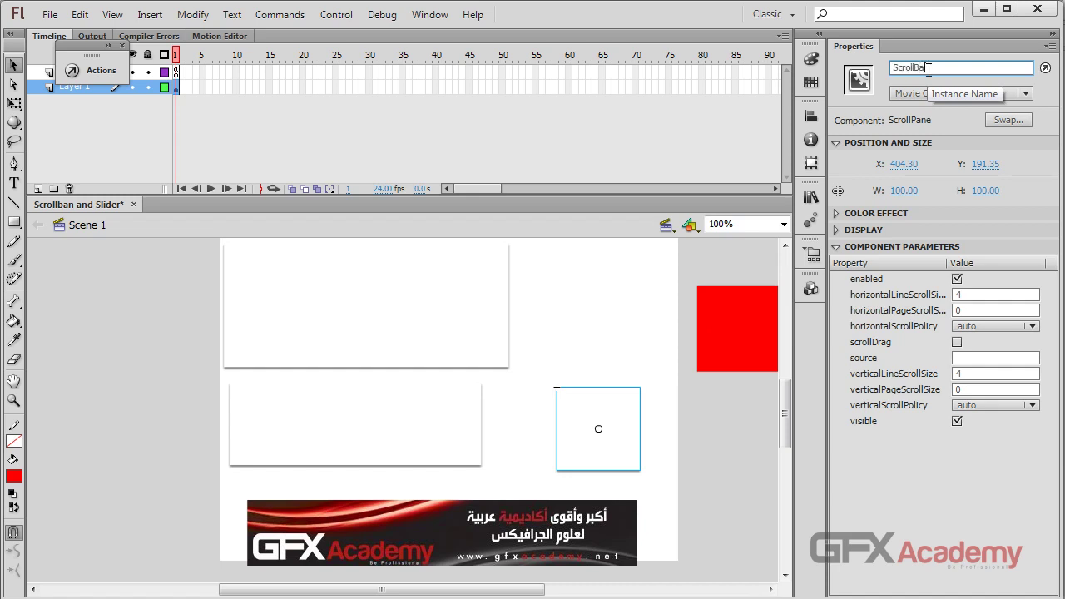
type("ScrollBan3")
key("Return")
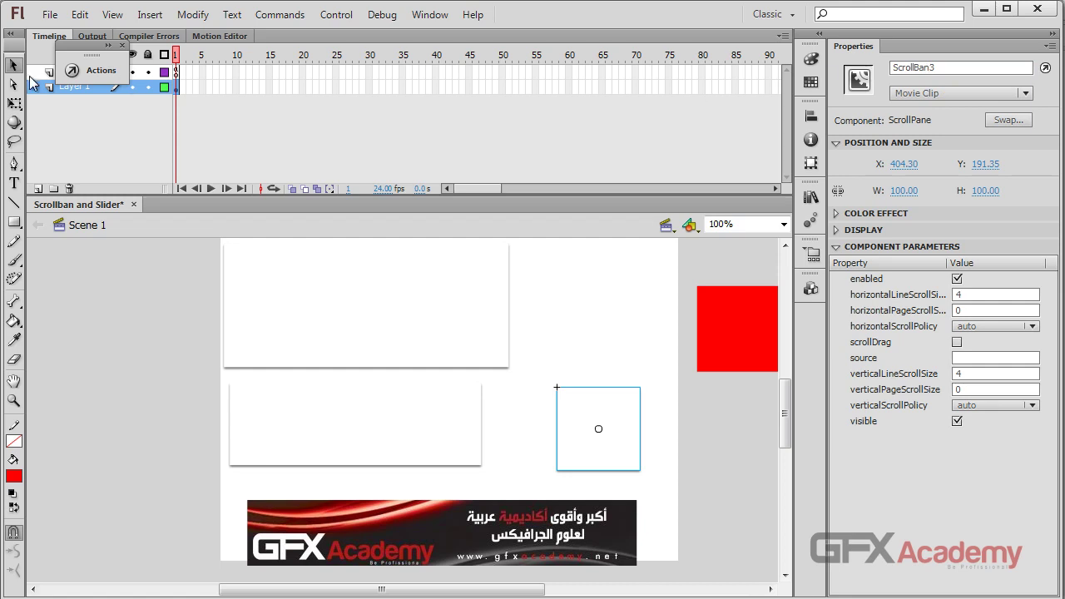
left_click(175, 72)
left_click(101, 70)
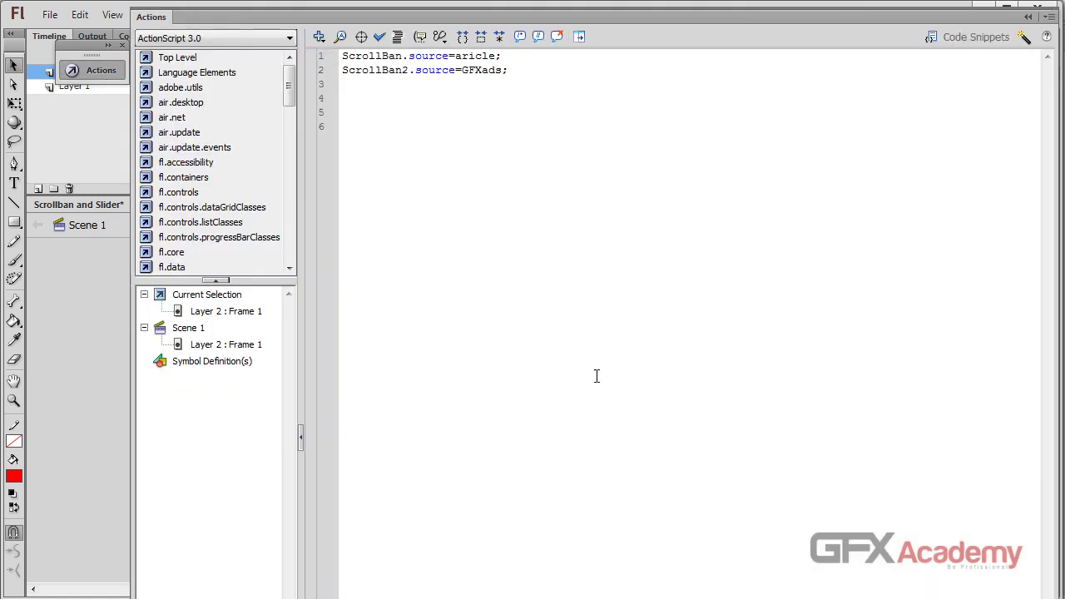
- Add line 3 ScrollBan3.sourse, test it, and fix the misspelling to source after error 1119
left_click(369, 123)
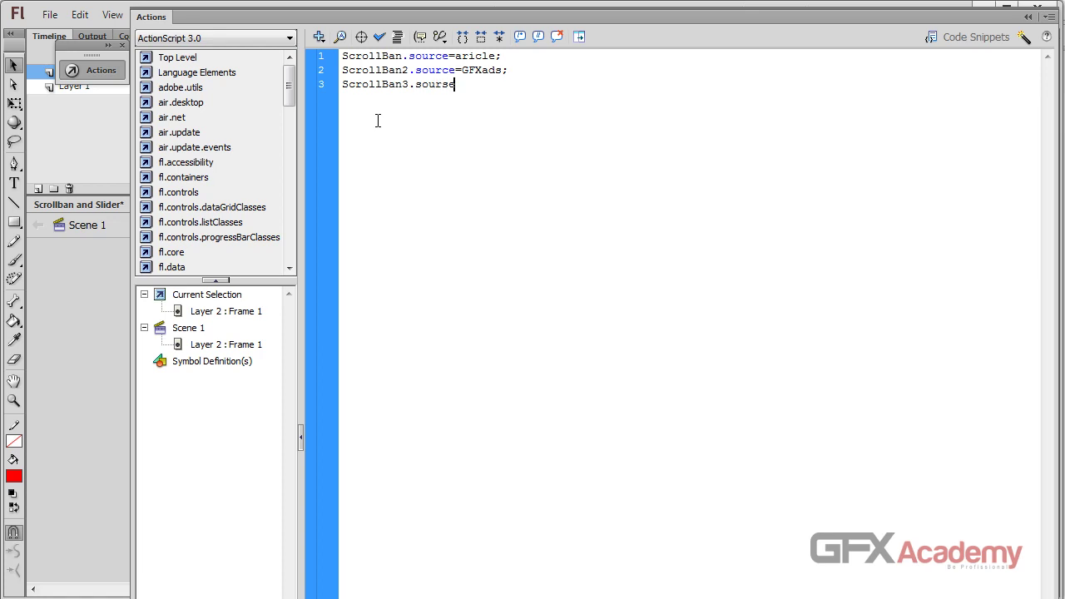
key("F12")
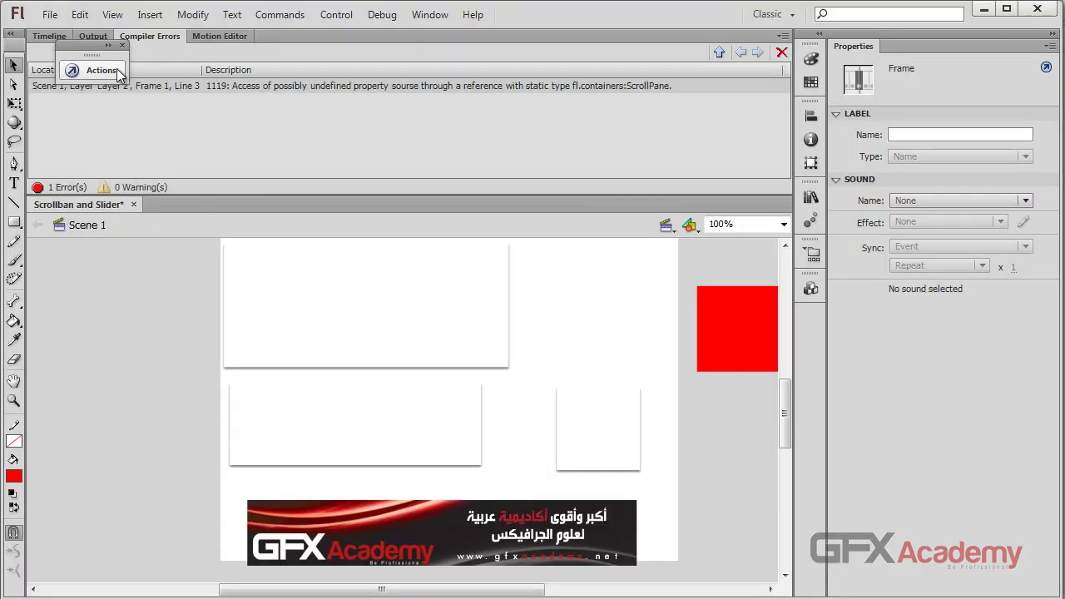
left_click(83, 70)
left_click(468, 86)
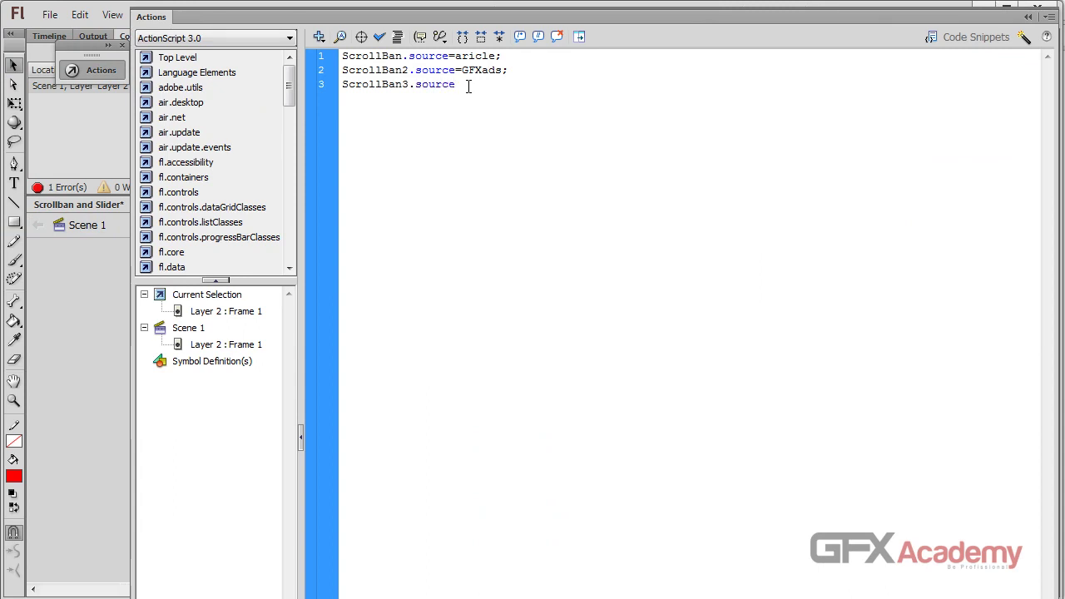
- Assign ScrollBan3.source the quoted header.png URL, save, and test the movie with 0 errors
type("= \"\";")
type("http://forums.gfxacademy.net/images/styles/blackstealth/images/header.png")
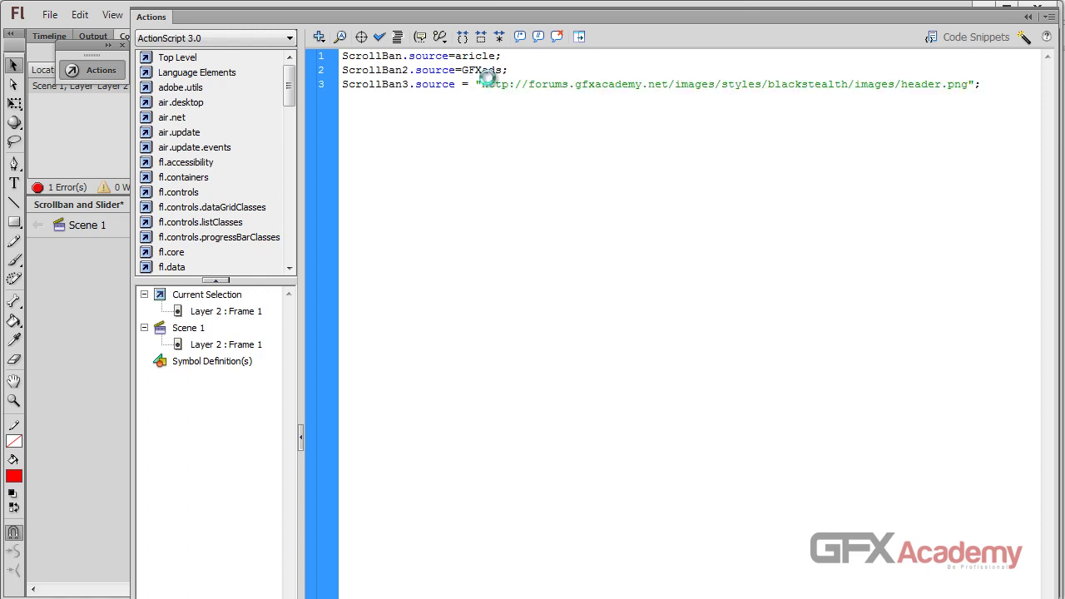
key("ctrl+s")
key("ctrl+Return")
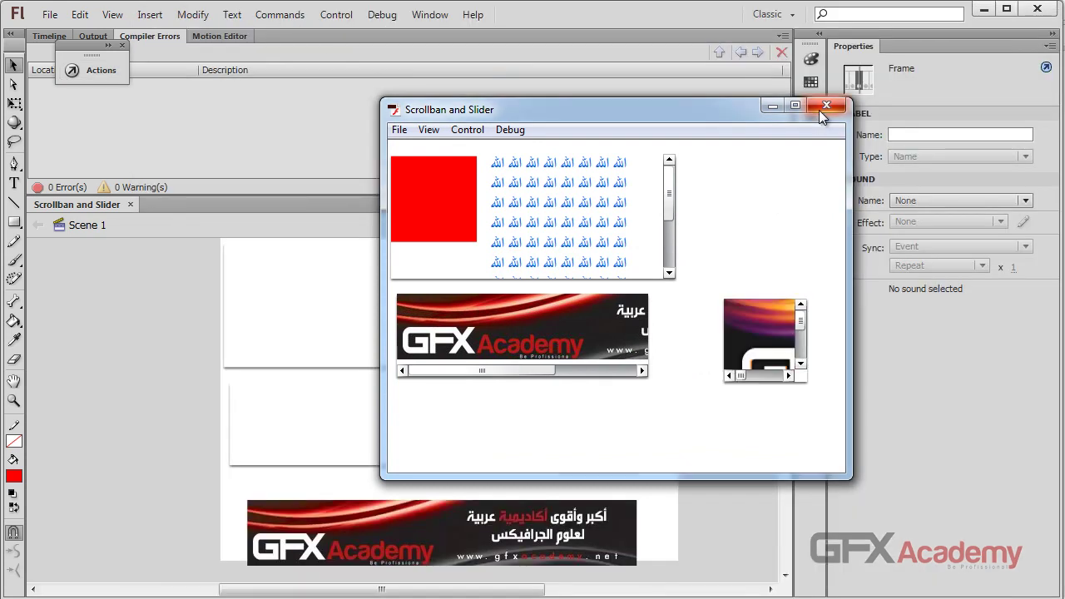
left_click(822, 107)
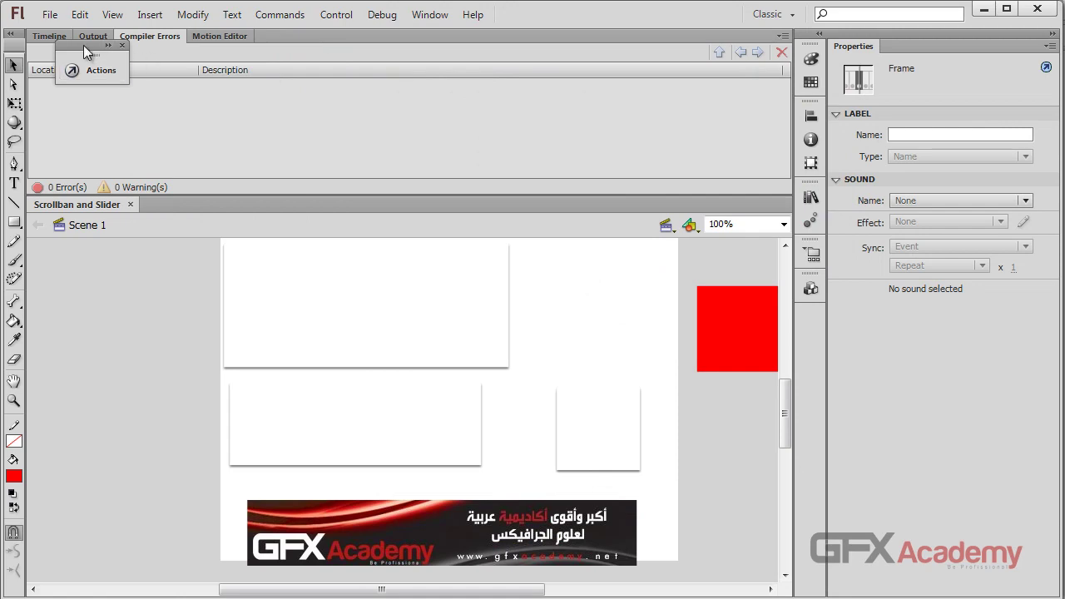
- Move ScrollBan2 and ScrollBan off the stage's left edge and raise ScrollBan3 for scaling
left_click(52, 37)
left_click(96, 70)
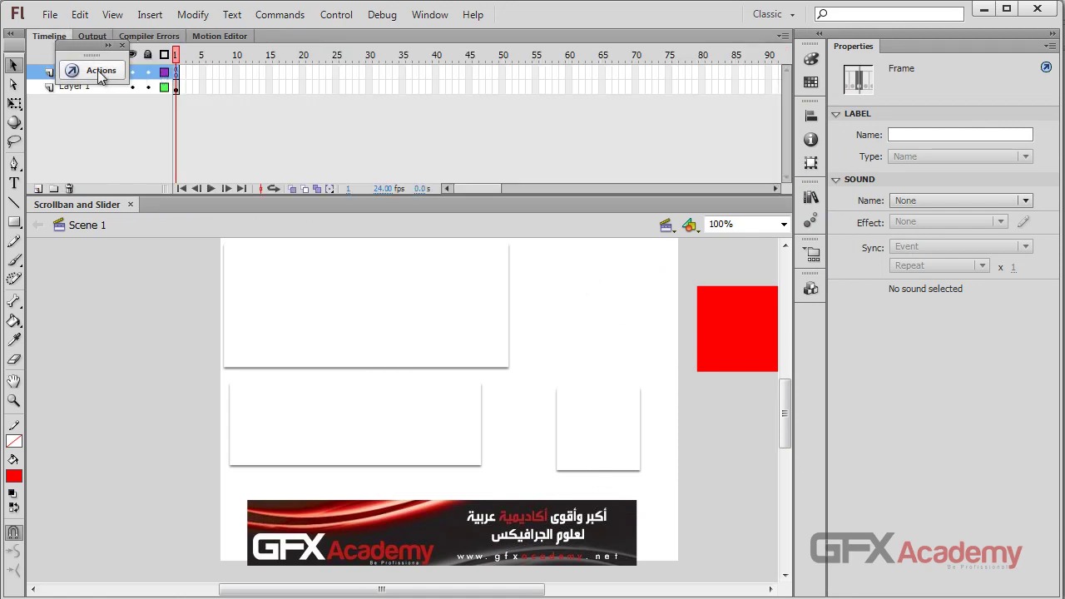
left_click(97, 275)
left_click_drag(400, 436, 124, 440)
left_click_drag(372, 328, 78, 297)
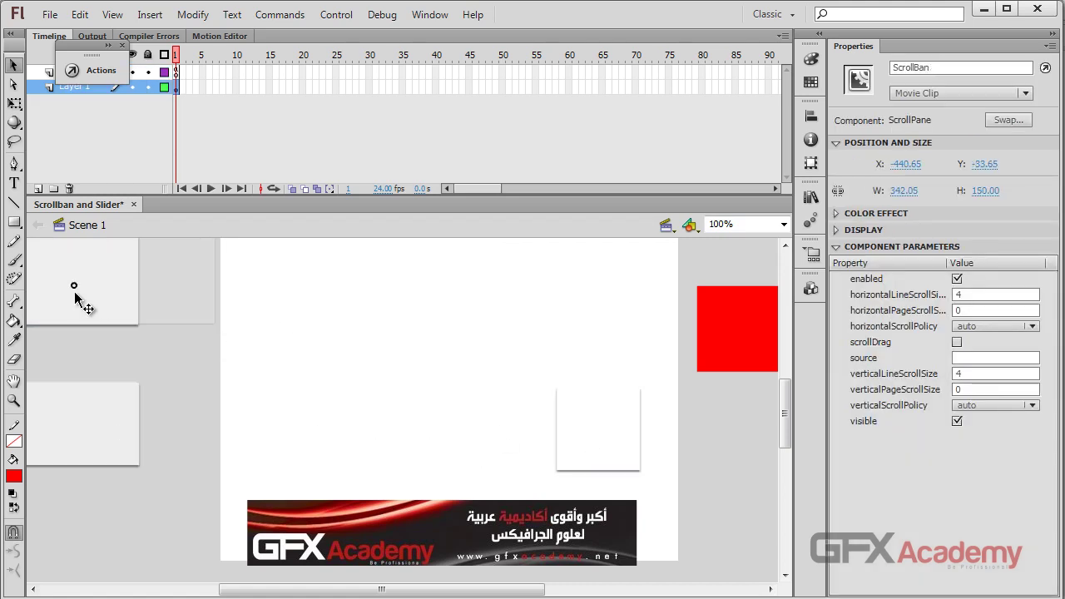
left_click_drag(584, 450, 364, 432)
key("q")
- Widen ScrollBan3 to 534.10 px and scroll the header image in a test run
left_click_drag(368, 351, 191, 351)
key("ctrl+Return")
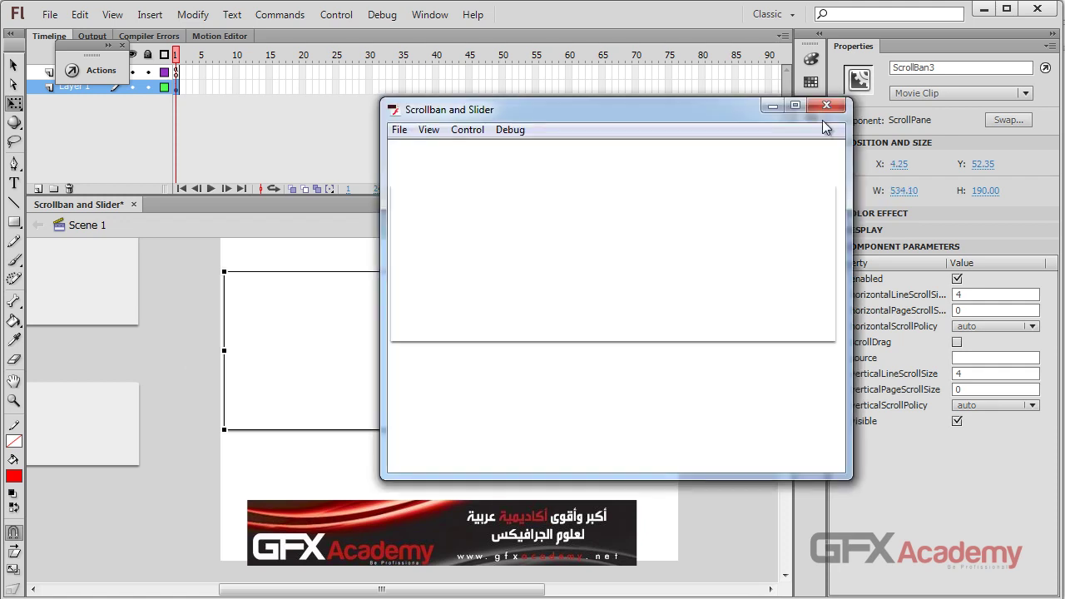
left_click_drag(504, 335, 603, 332)
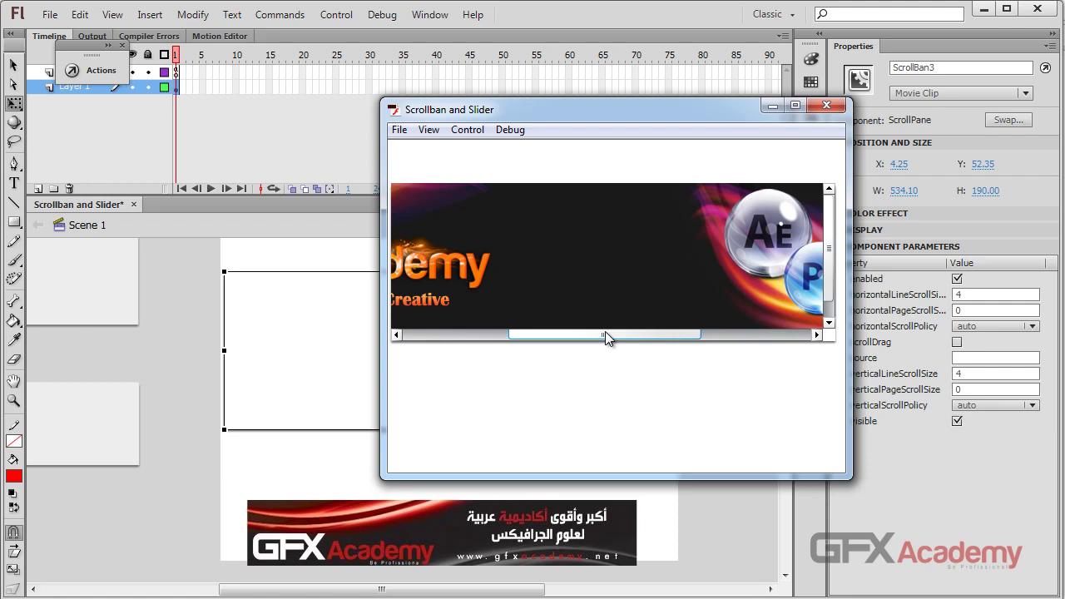
left_click(835, 113)
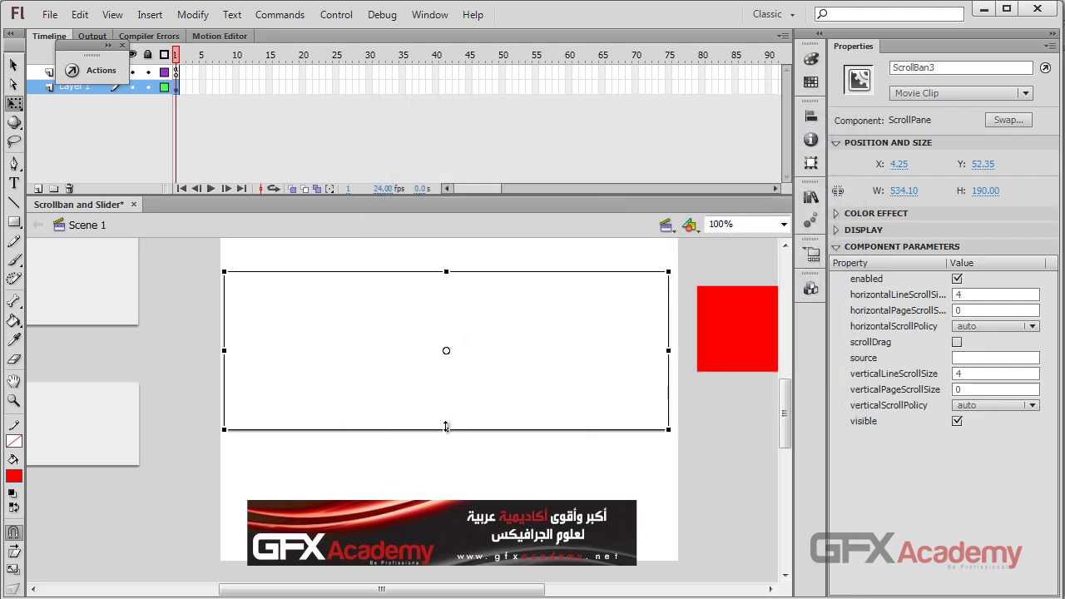
- Make ScrollBan3 216.05 px tall and retest the horizontally scrolling image
left_click_drag(445, 429, 446, 440)
key("ctrl+Return")
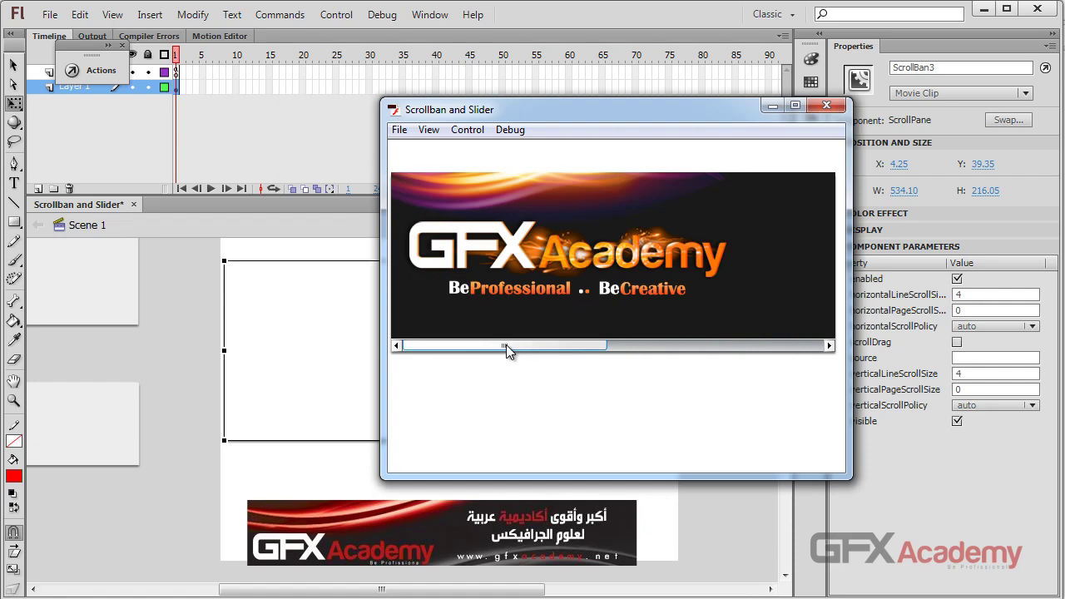
left_click_drag(506, 345, 453, 344)
left_click(827, 105)
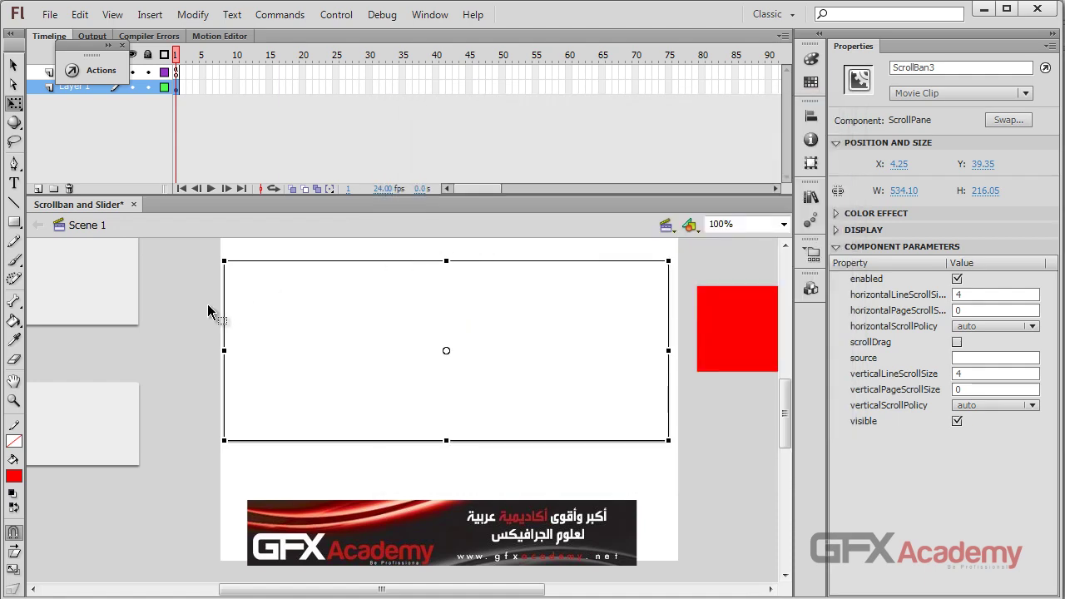
- Save the document with ScrollBan3's empty source, line scroll sizes of 4 and auto scroll policies
key("ctrl+s")
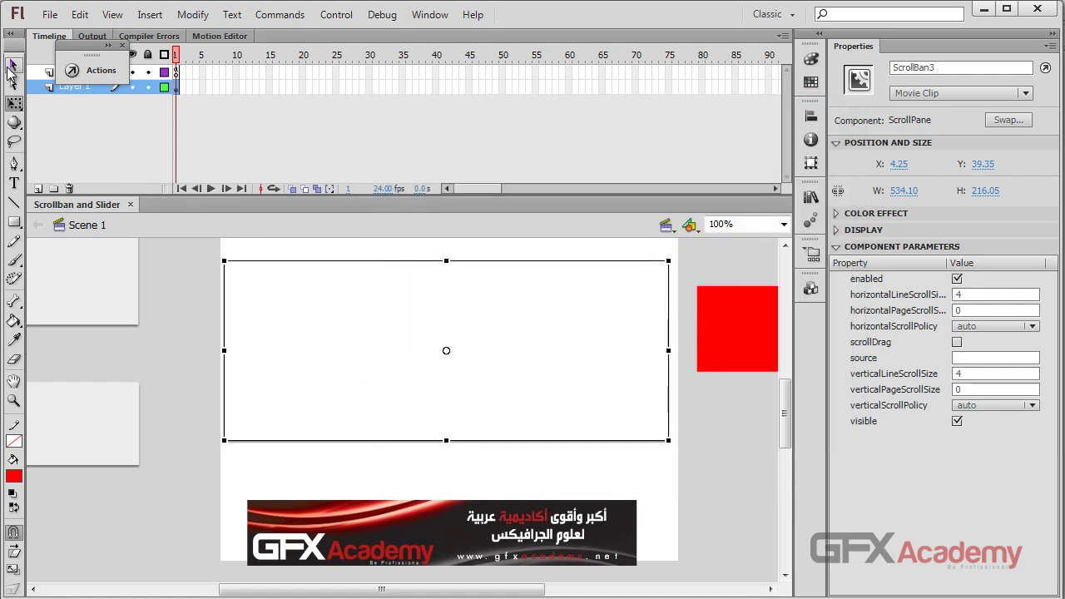
left_click(12, 65)
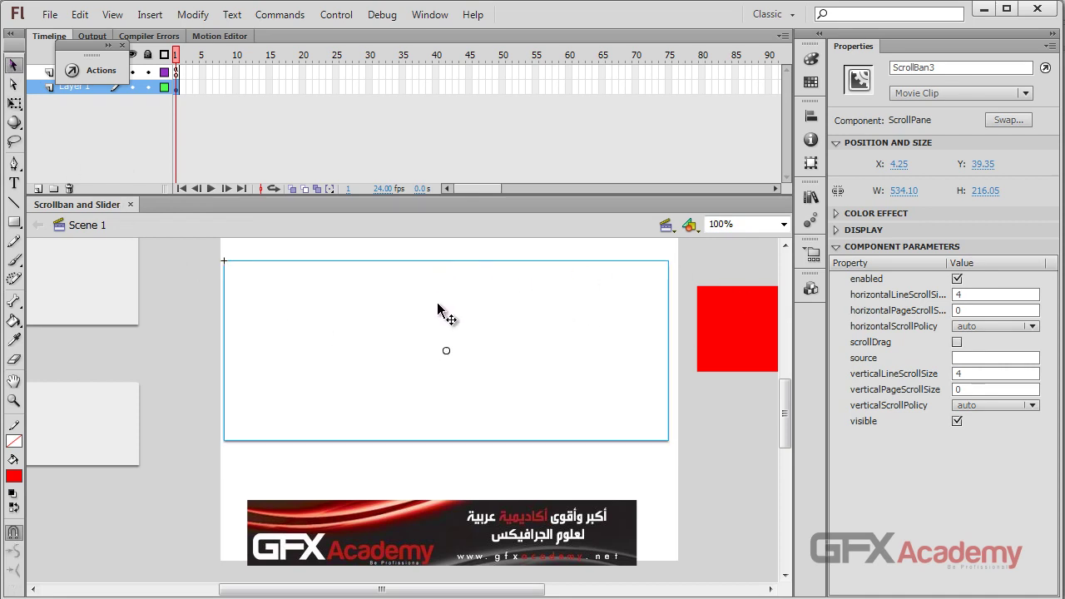
left_click(978, 357)
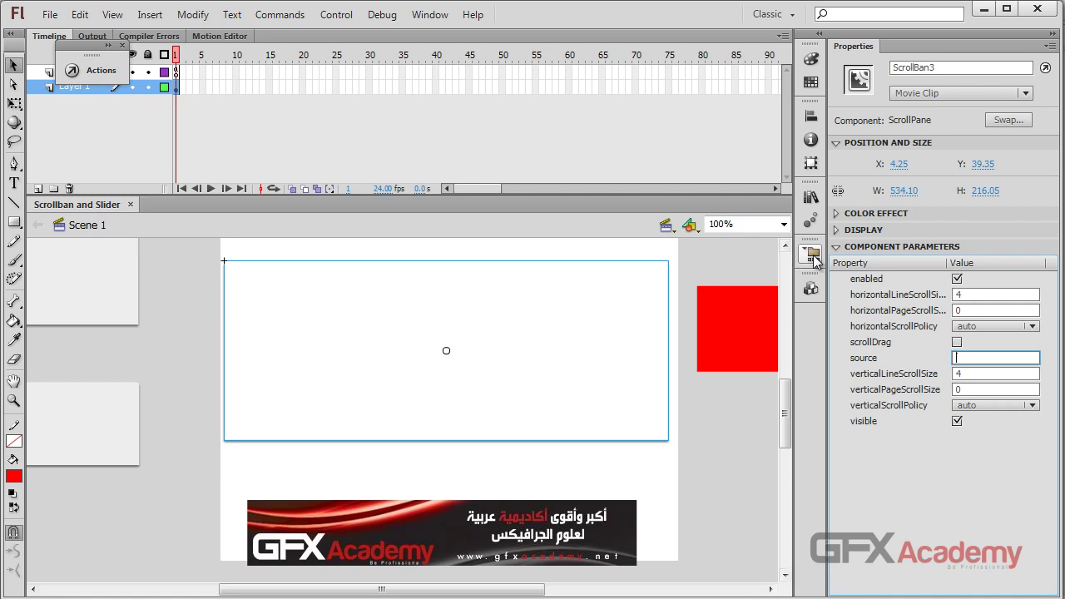
left_click(812, 288)
left_click(812, 287)
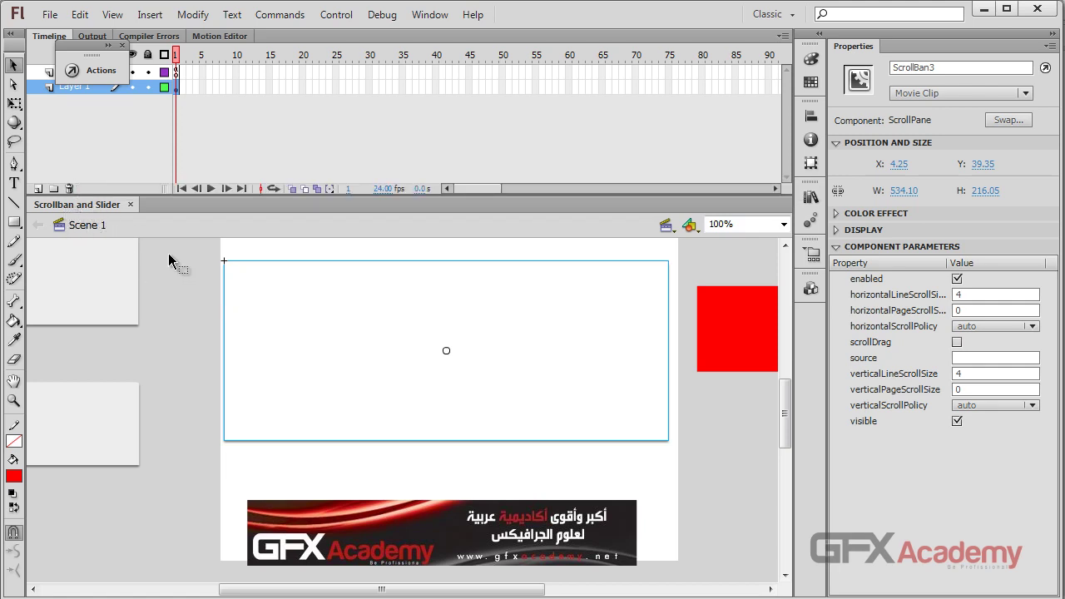
- Save a copy named Slider by removing 'Scrollban and ' from the file name
left_click(50, 14)
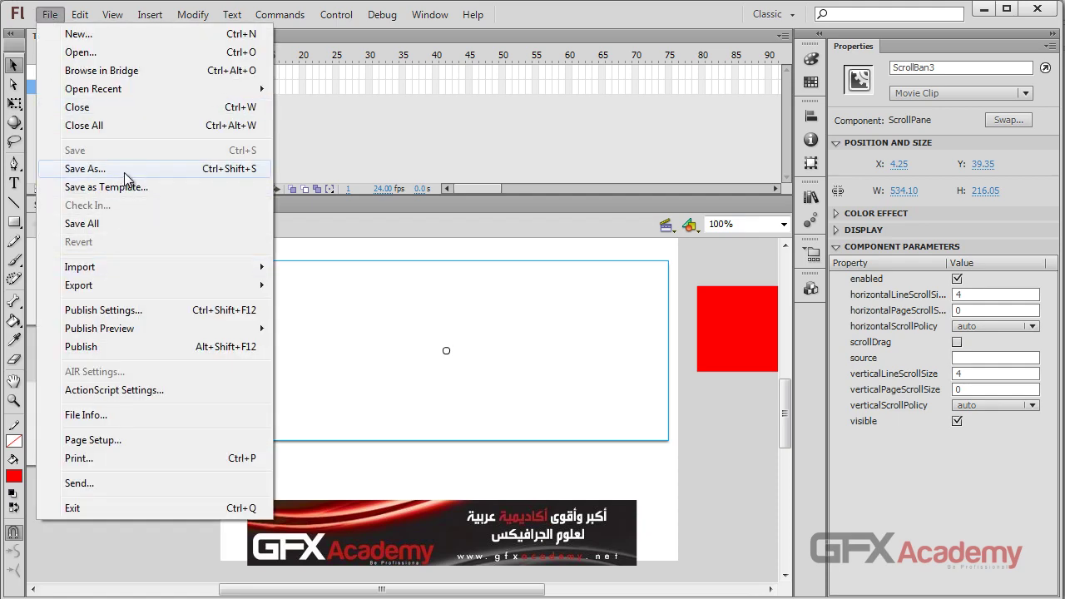
left_click(124, 170)
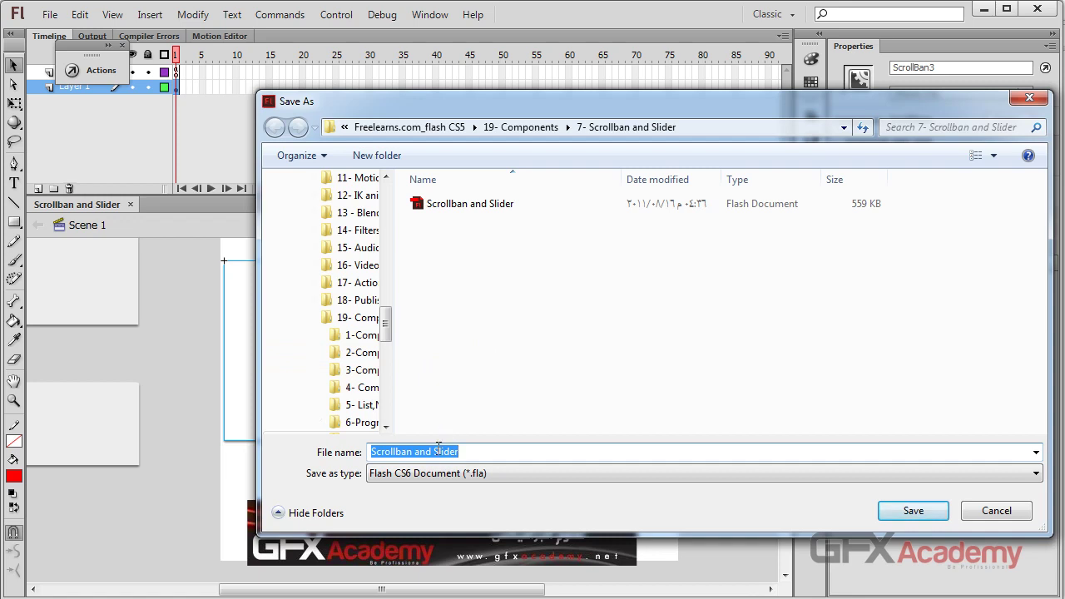
left_click(433, 452)
left_click_drag(433, 452, 325, 451)
key("BackSpace")
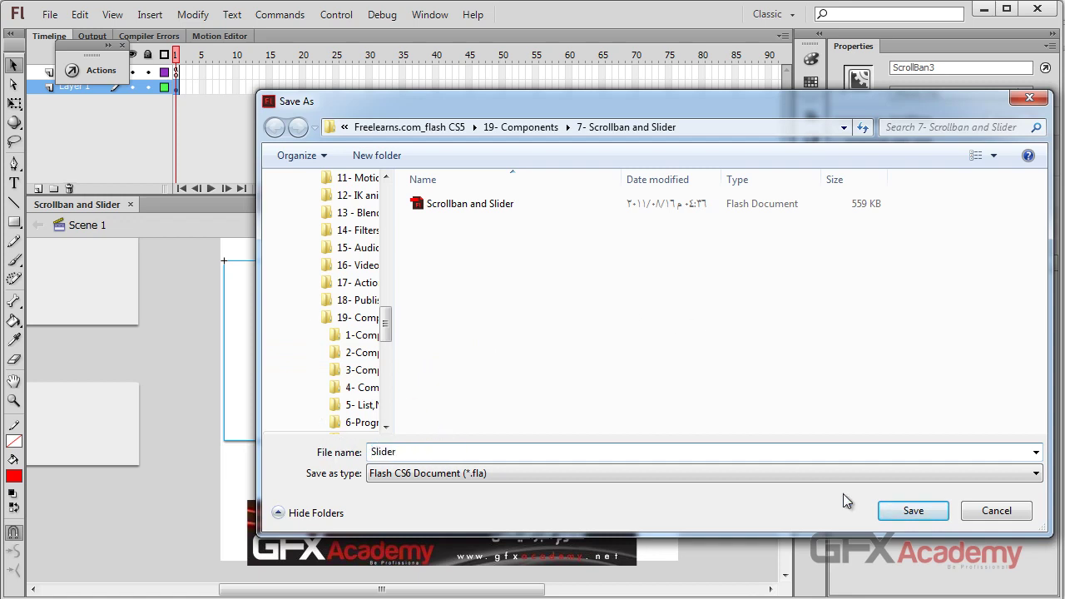
left_click(933, 511)
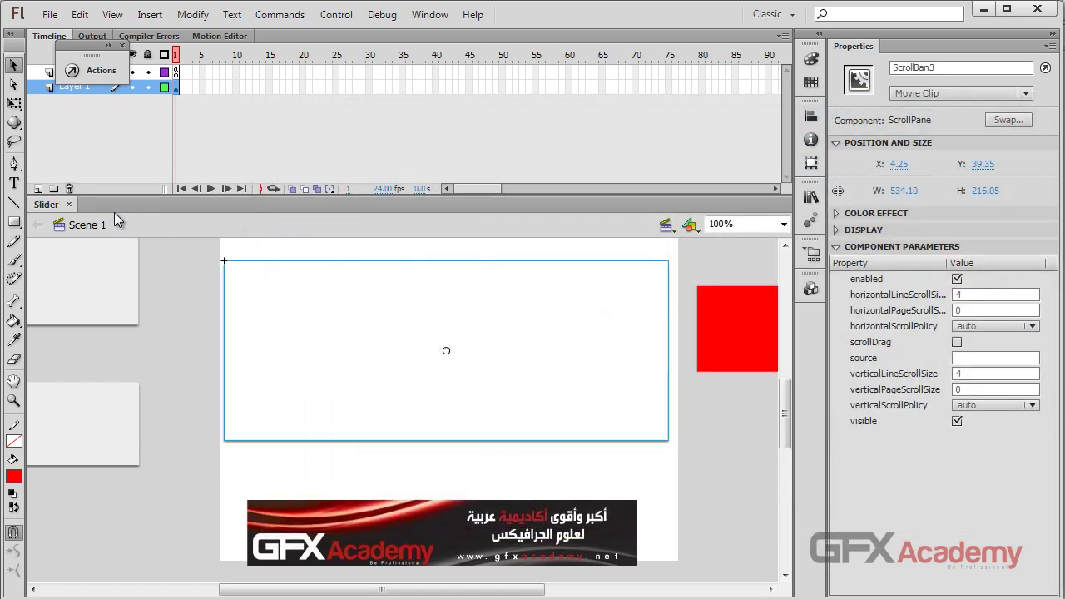
left_click(171, 273)
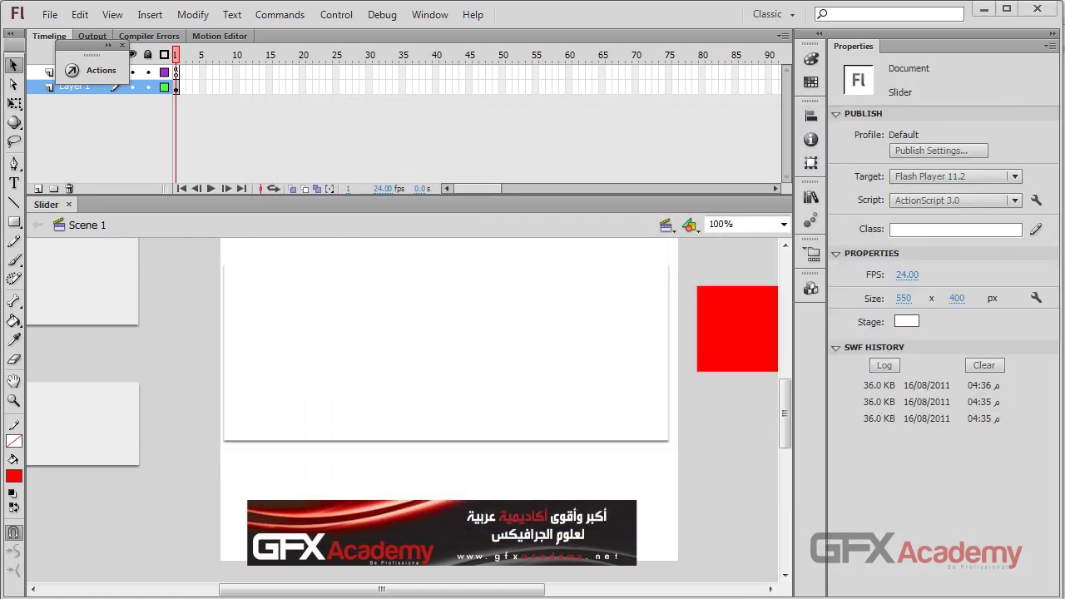
key("alt+Tab")
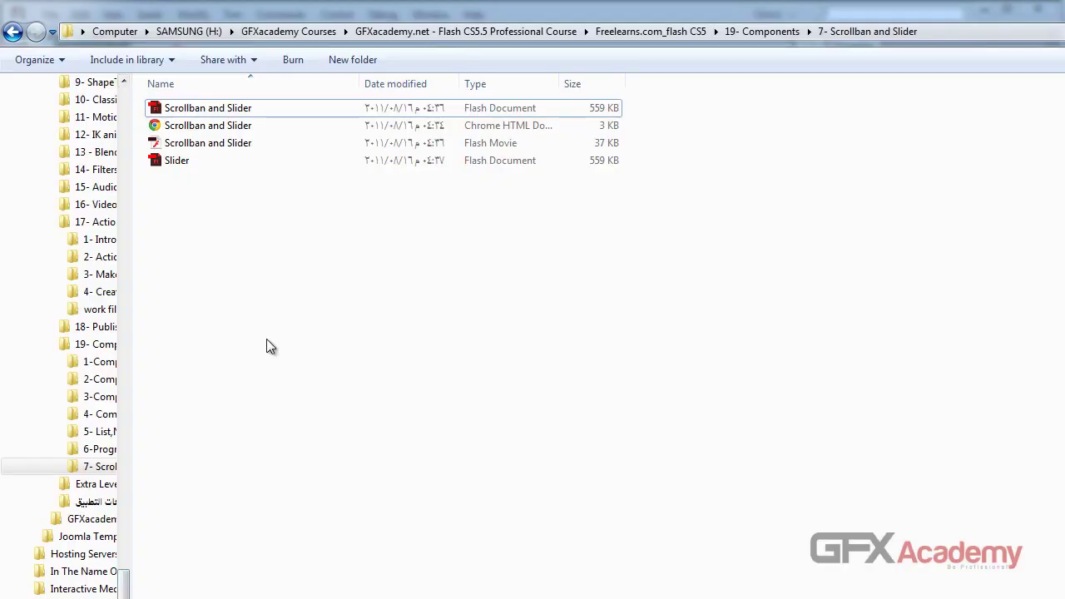
- Delete the published HTML page, then open and close Scrollban and Slider.fla in Flash
left_click(234, 131)
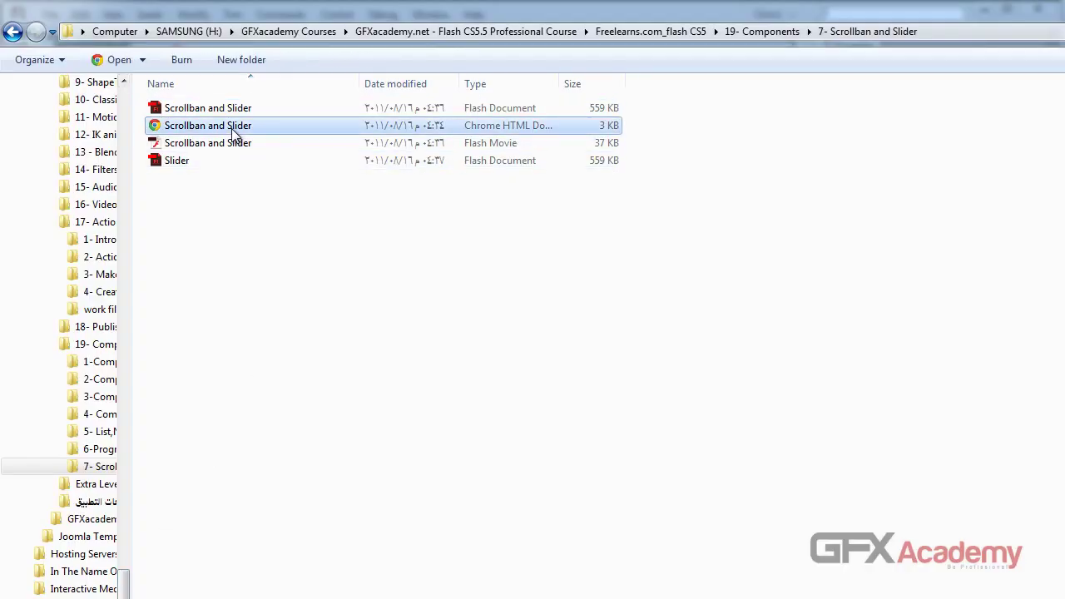
key("Delete")
key("Return")
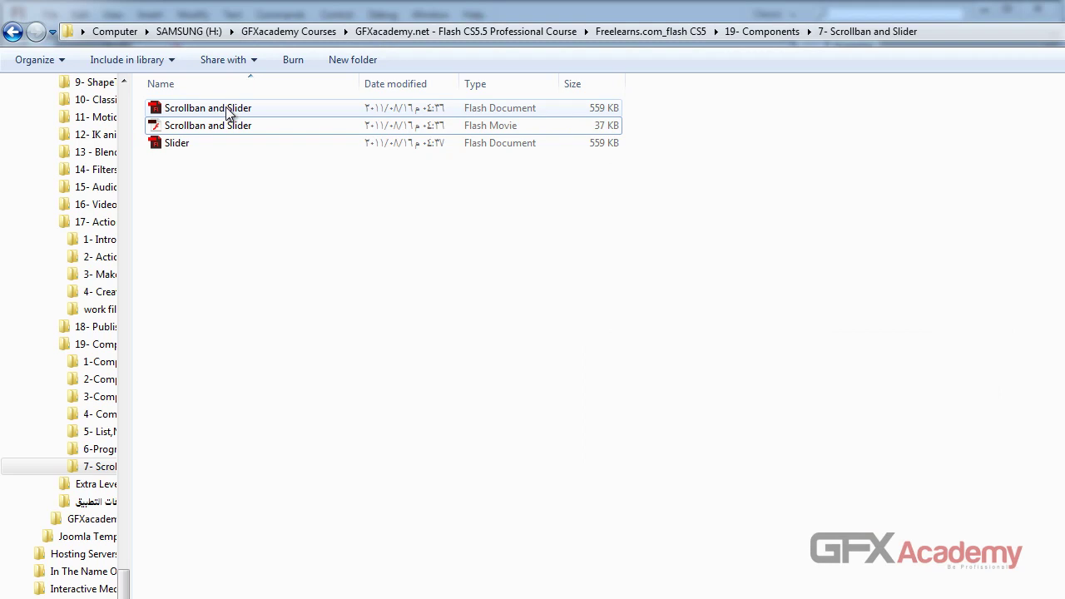
double_click(230, 114)
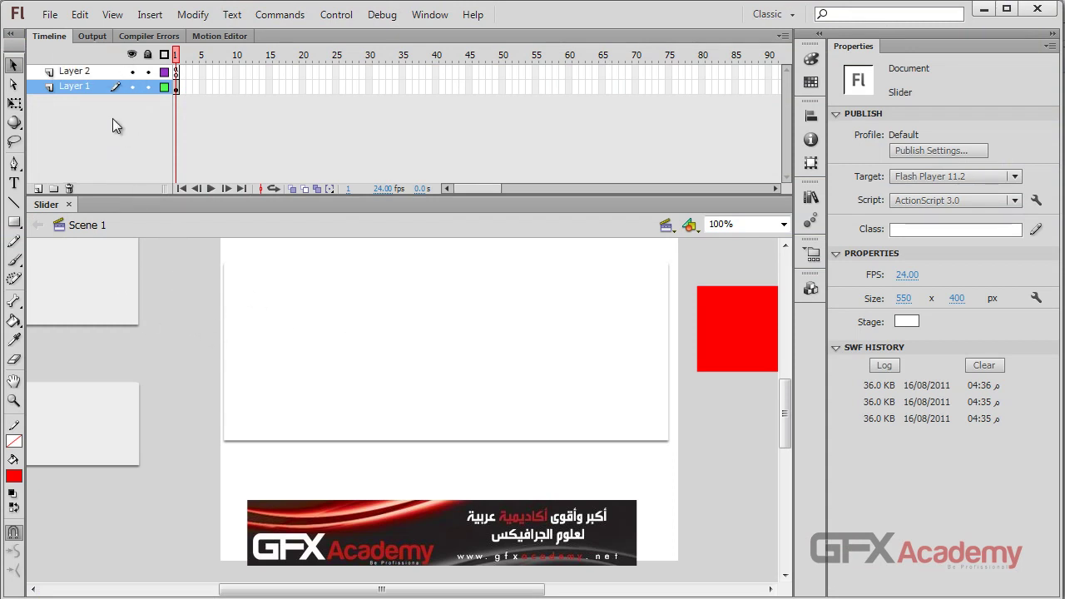
left_click(52, 15)
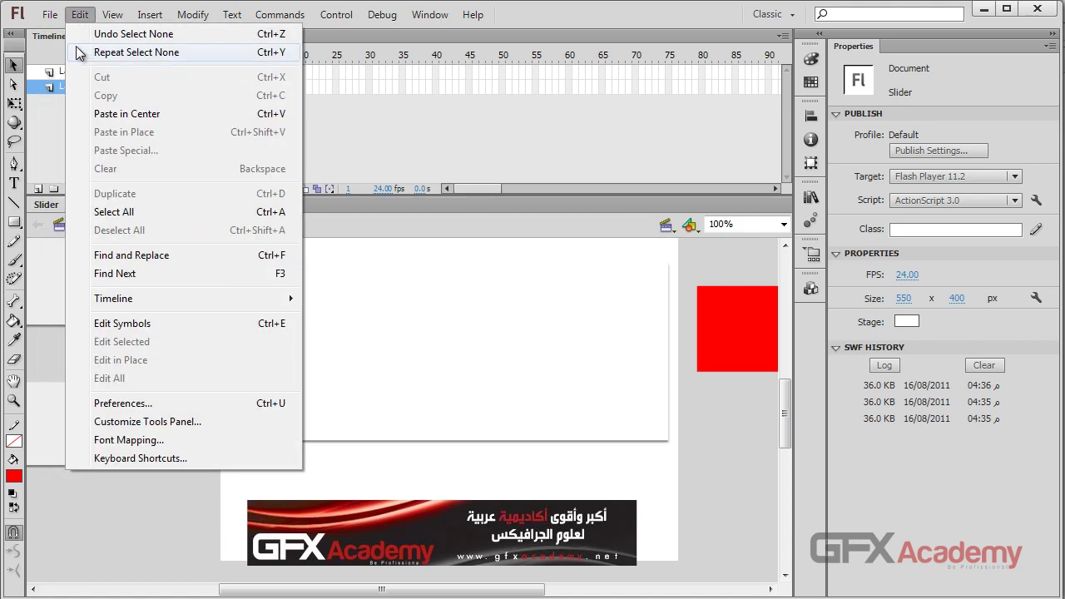
left_click(121, 53)
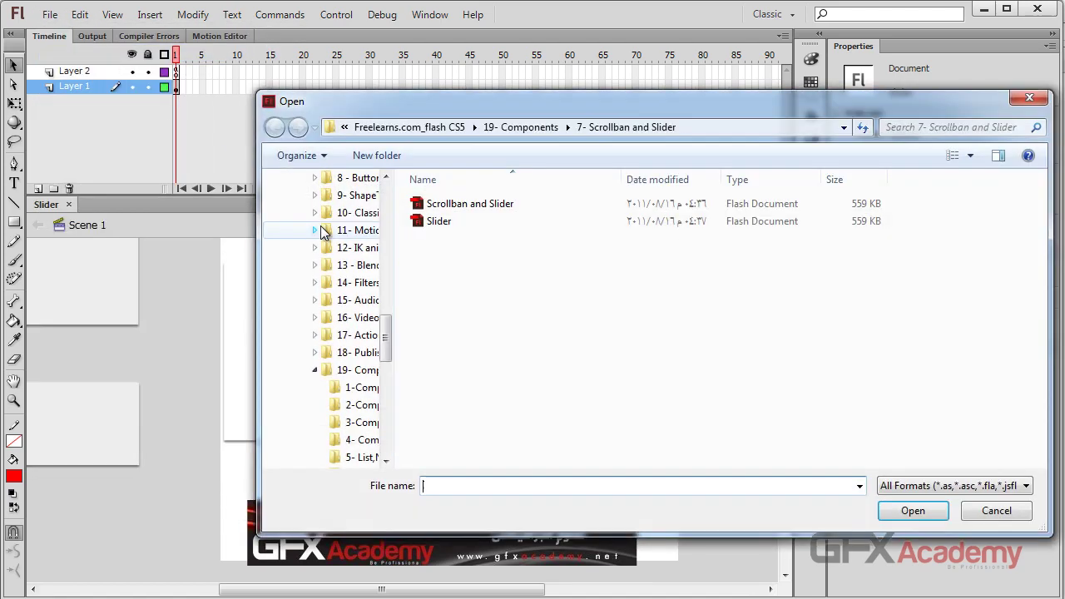
double_click(431, 204)
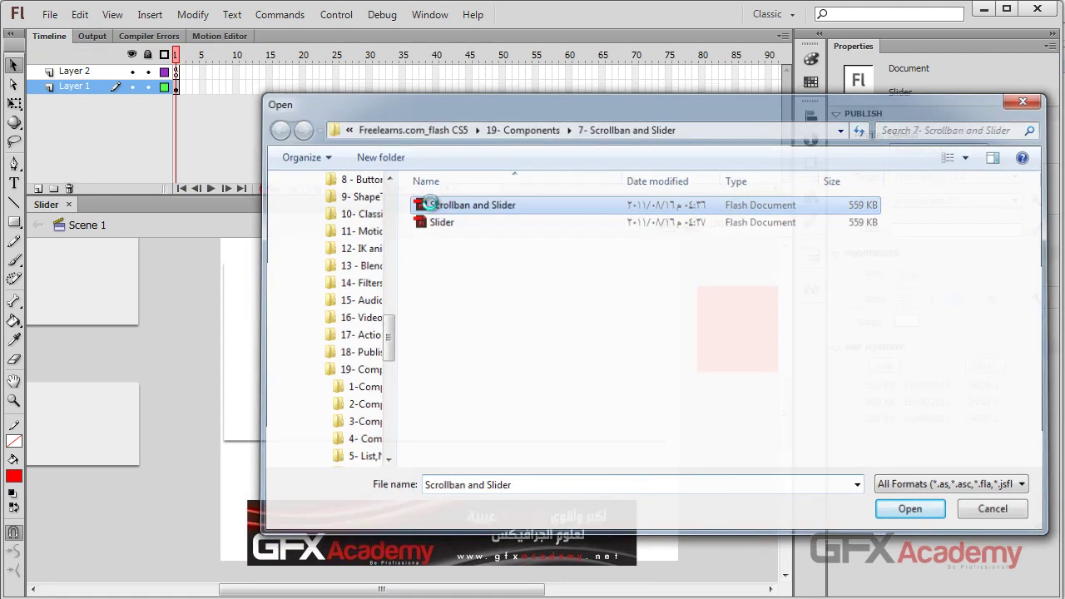
left_click(182, 204)
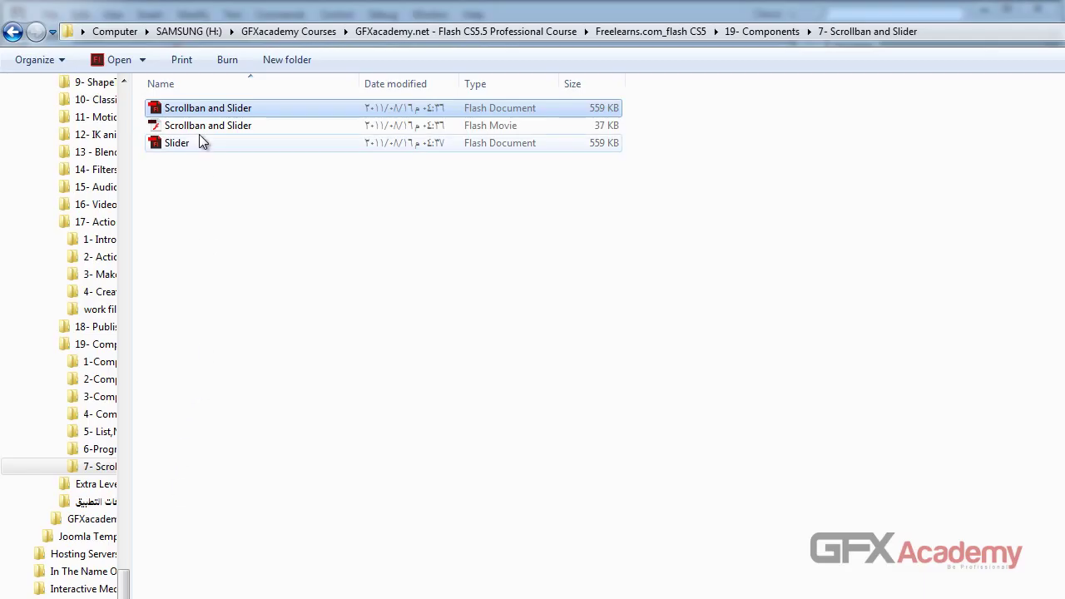
- Rename Scrollban and Slider.fla to Scrollban in Windows Explorer
left_click(208, 109)
key("End")
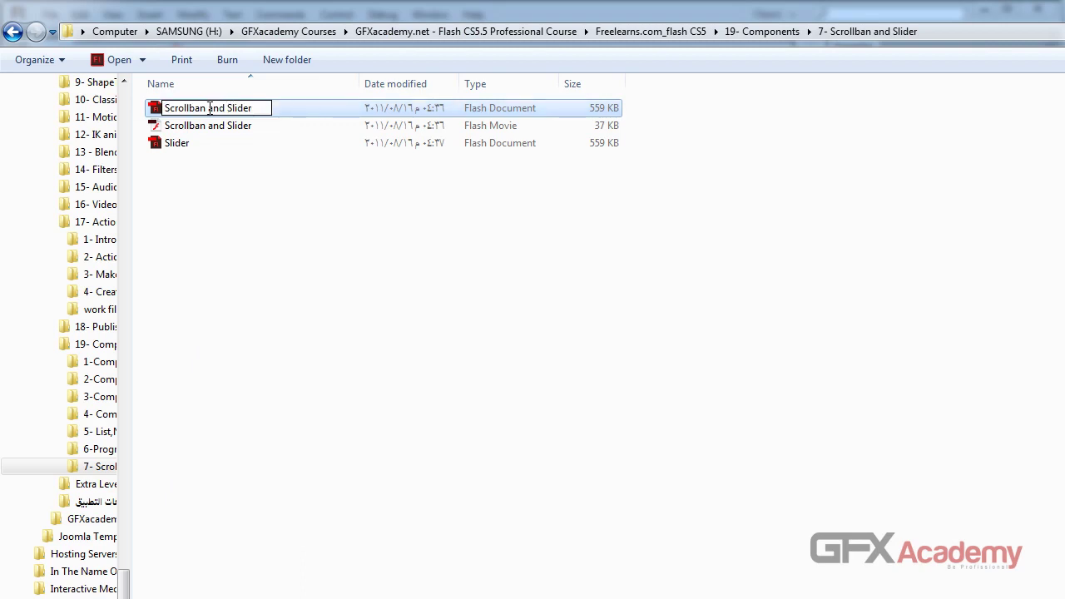
key("shift+End")
key("Delete")
key("Return")
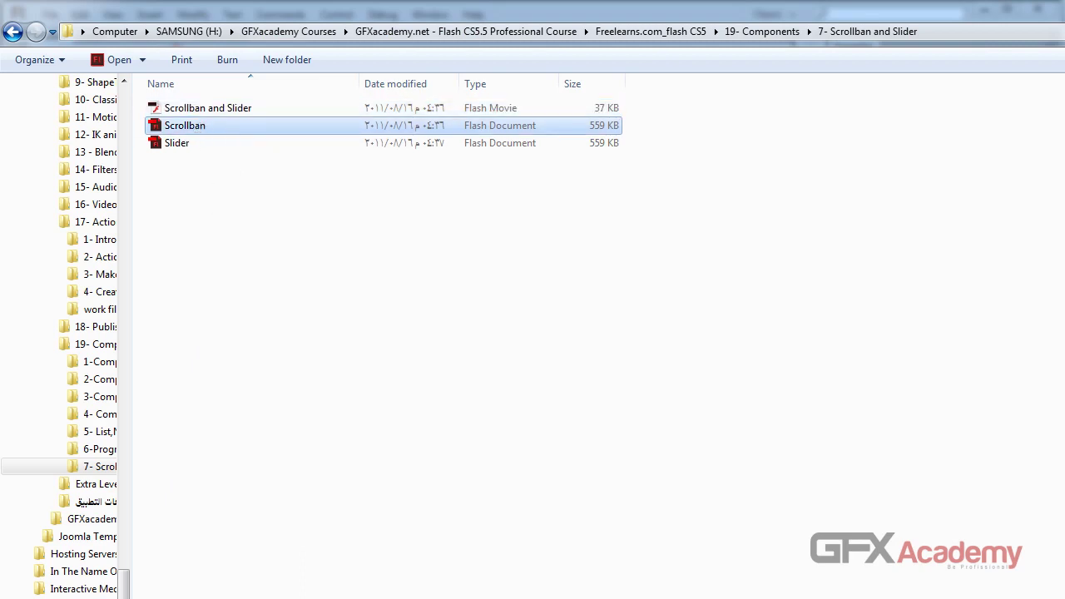
key("alt+Tab")
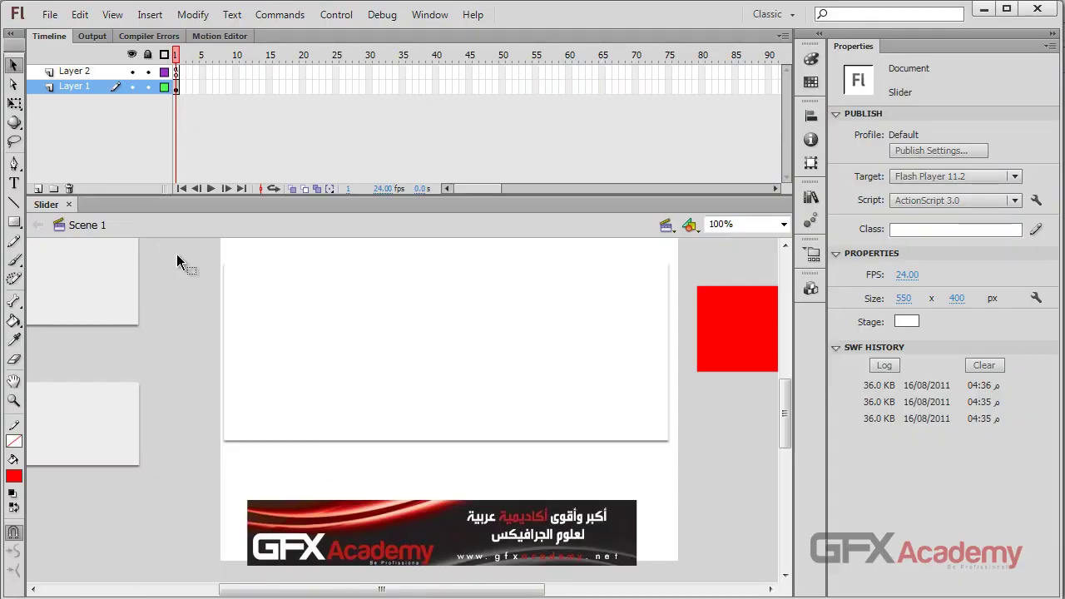
- Delete everything on the stage and the scrollbar code in Layer 2 frame 1
key("ctrl+a")
key("Delete")
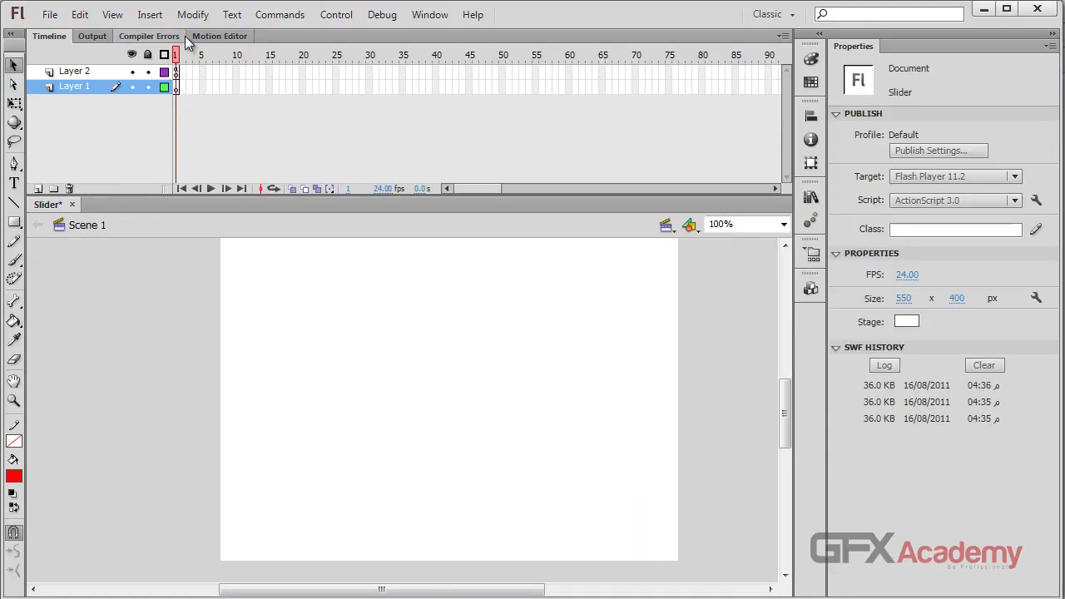
left_click(176, 73)
key("F9")
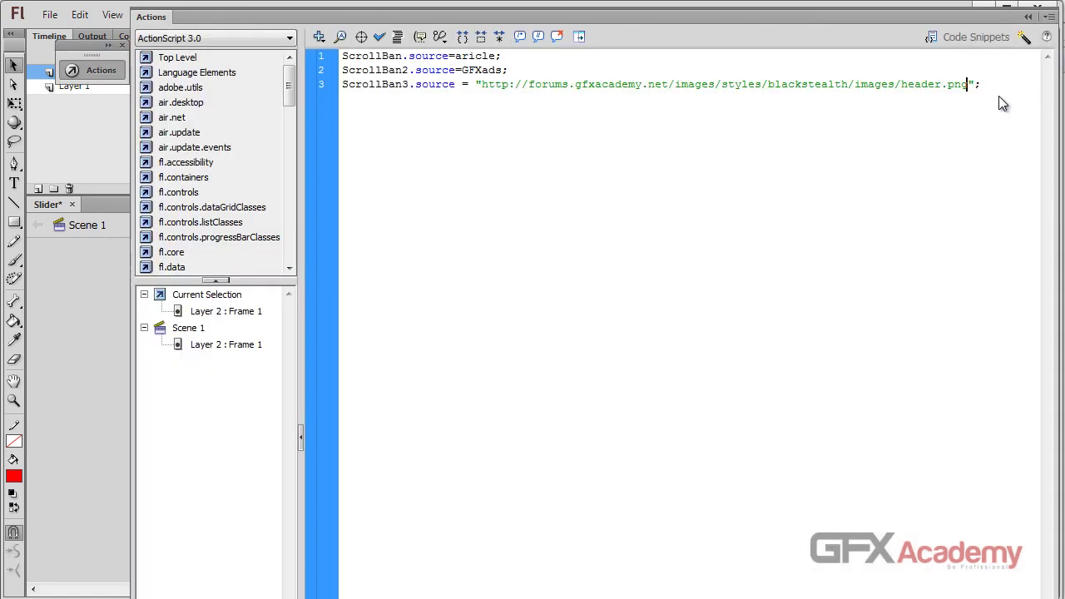
key("ctrl+a")
key("Delete")
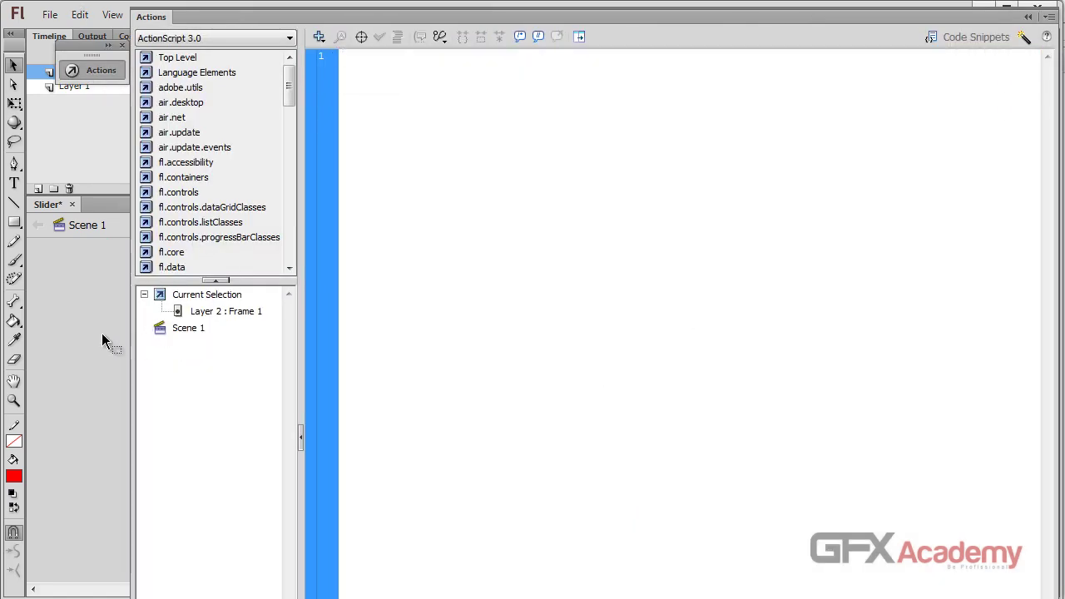
key("F9")
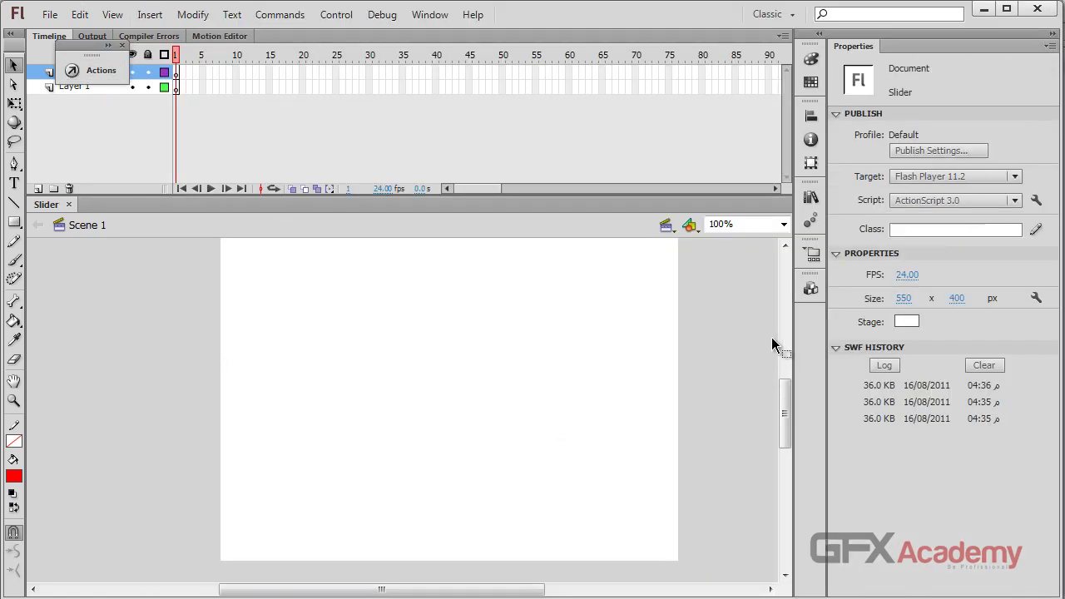
- Drag a Slider component from the Components panel onto the stage
left_click(811, 288)
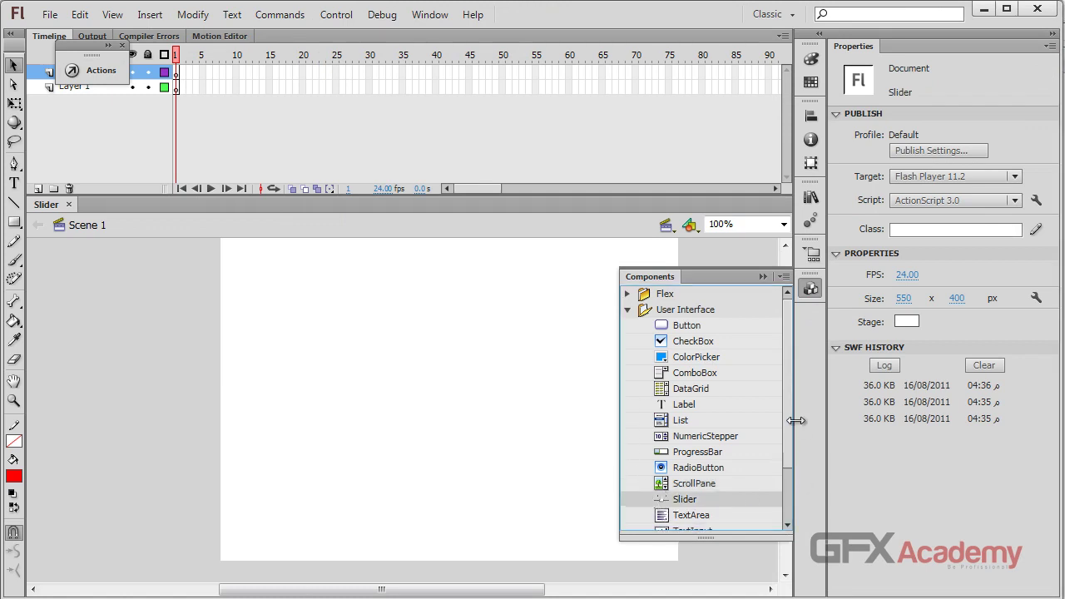
left_click_drag(789, 420, 783, 473)
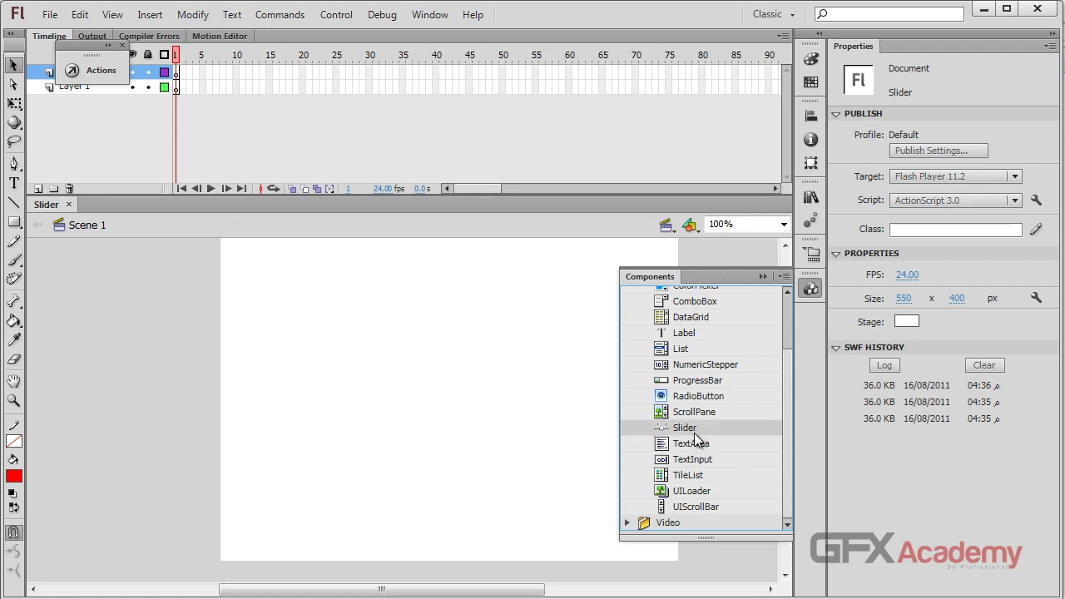
left_click_drag(671, 427, 428, 488)
key("ctrl+F7")
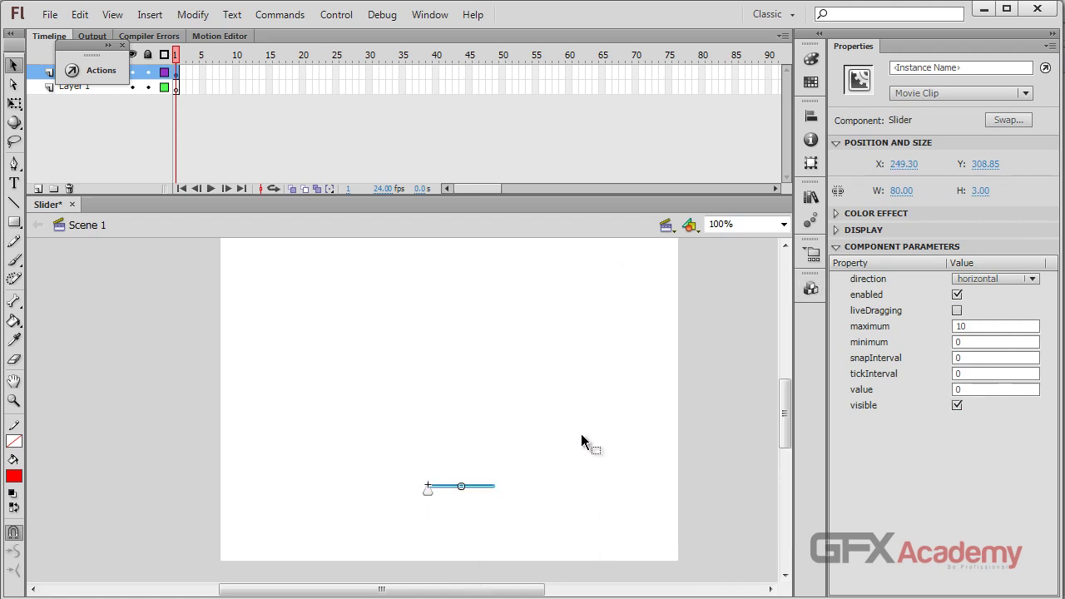
left_click_drag(490, 488, 618, 464)
- Resize the Slider to 348 by 9 and run a test movie
key("q")
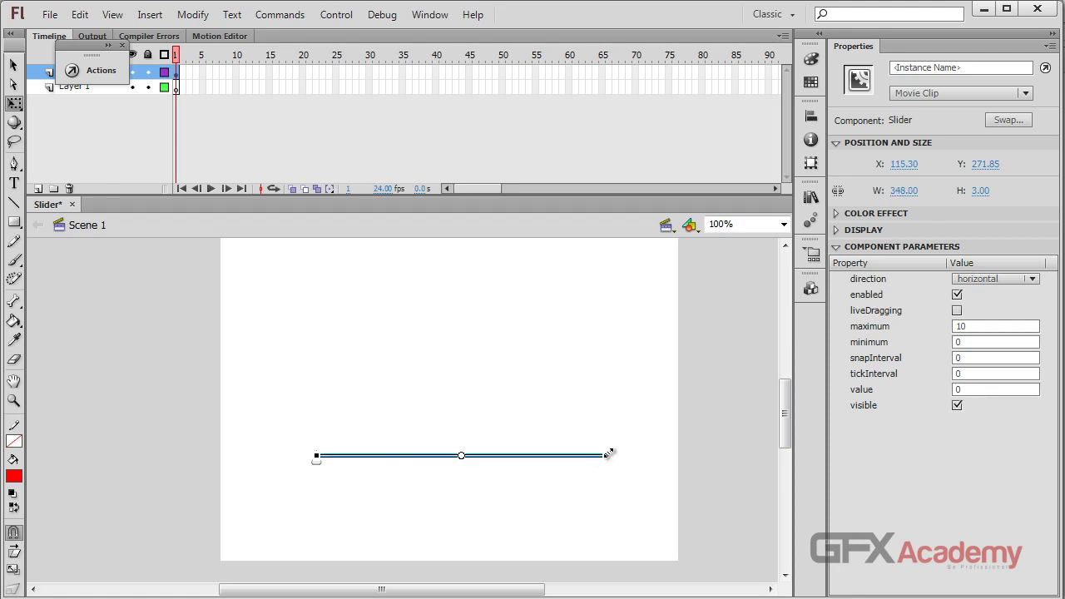
left_click(980, 191)
type("13")
key("Return")
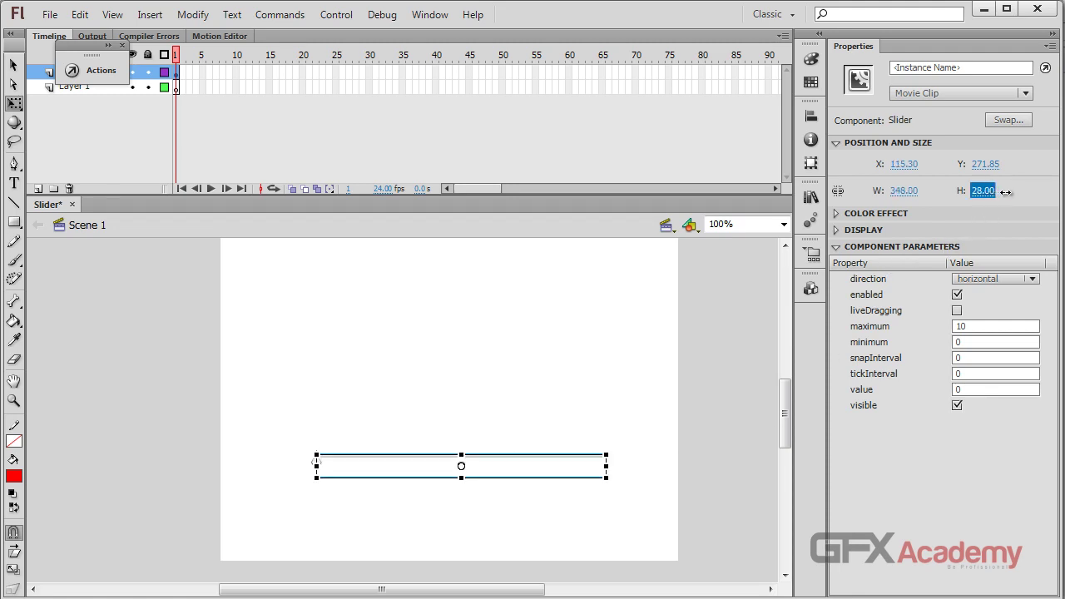
left_click(562, 417)
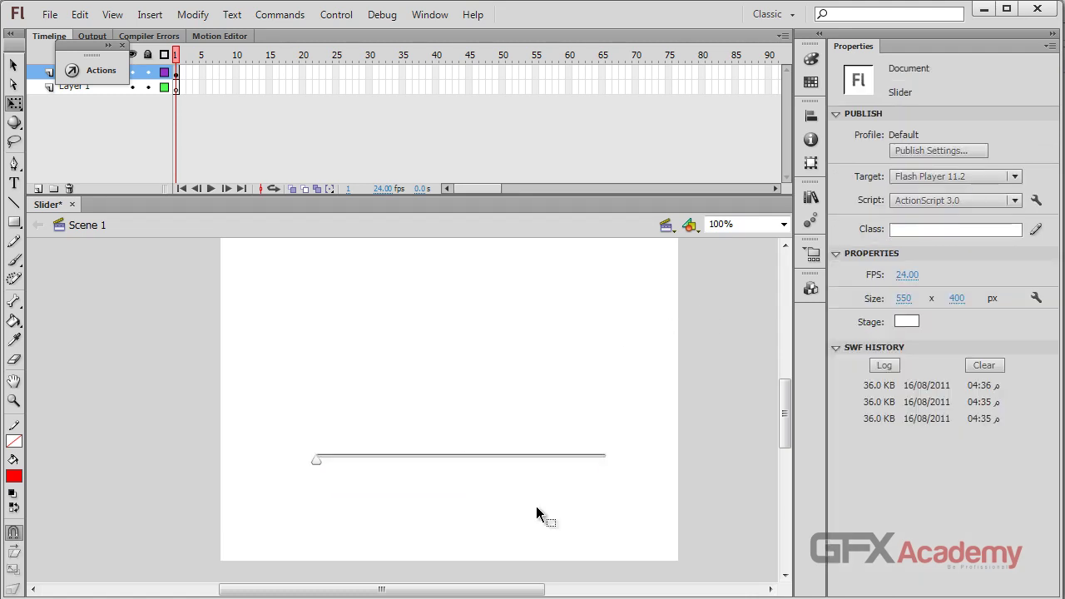
left_click(560, 462)
left_click(981, 191)
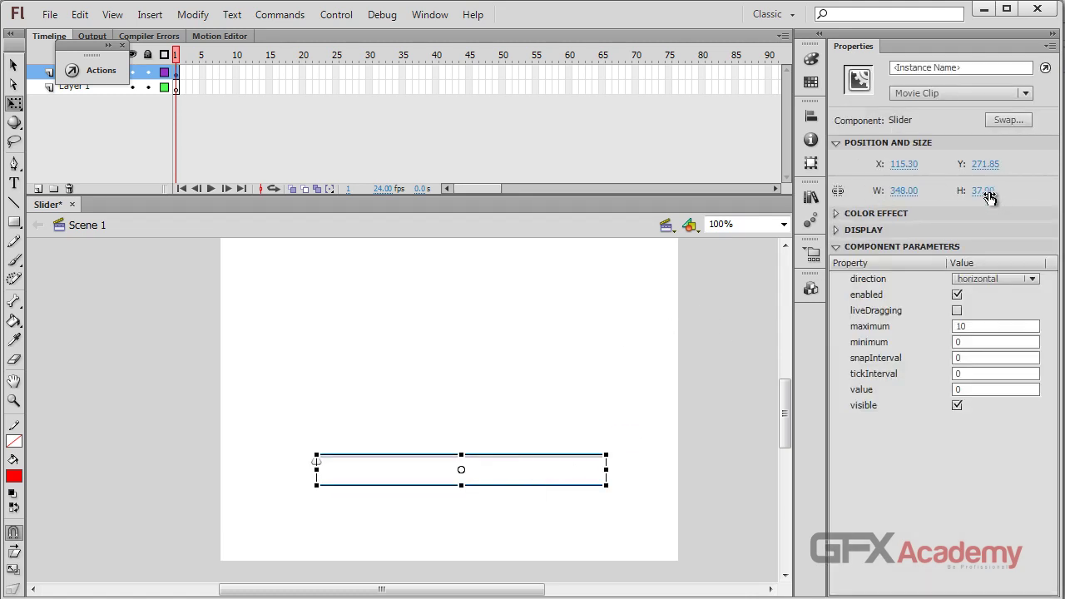
type("26")
key("Return")
left_click_drag(980, 191, 961, 194)
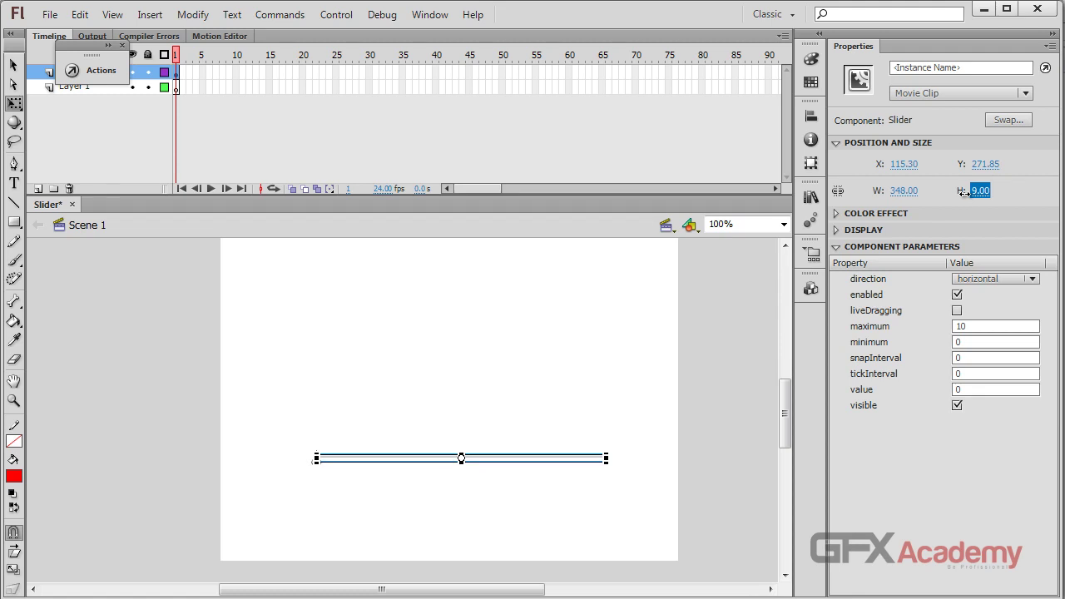
key("ctrl+Return")
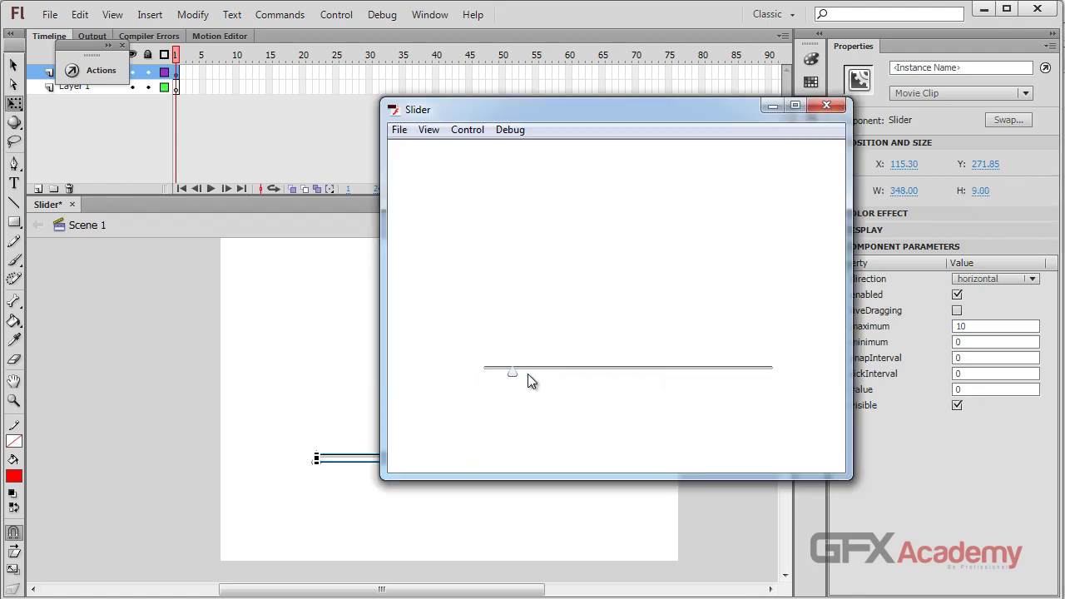
- Drag the slider thumb back and forth along the track in the test preview
left_click_drag(528, 374, 626, 372)
left_click_drag(746, 371, 541, 372)
left_click_drag(623, 116, 480, 116)
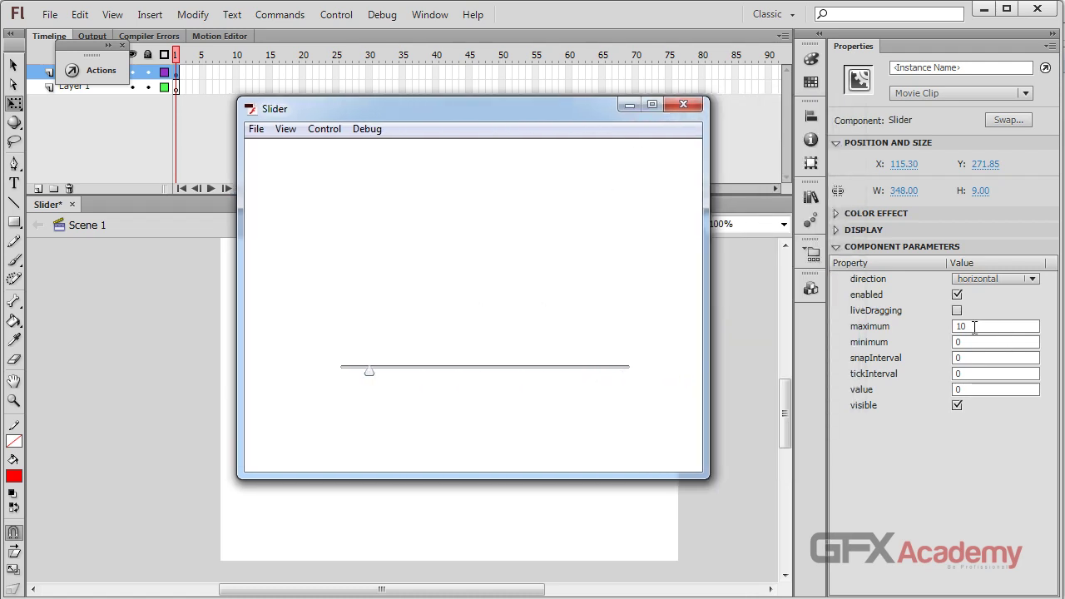
left_click_drag(369, 374, 339, 373)
left_click_drag(341, 372, 363, 380)
left_click(360, 374)
left_click(367, 375)
- Try a vertical direction and taller size, undo it, and rerun the test movie
left_click(1032, 278)
left_click(992, 316)
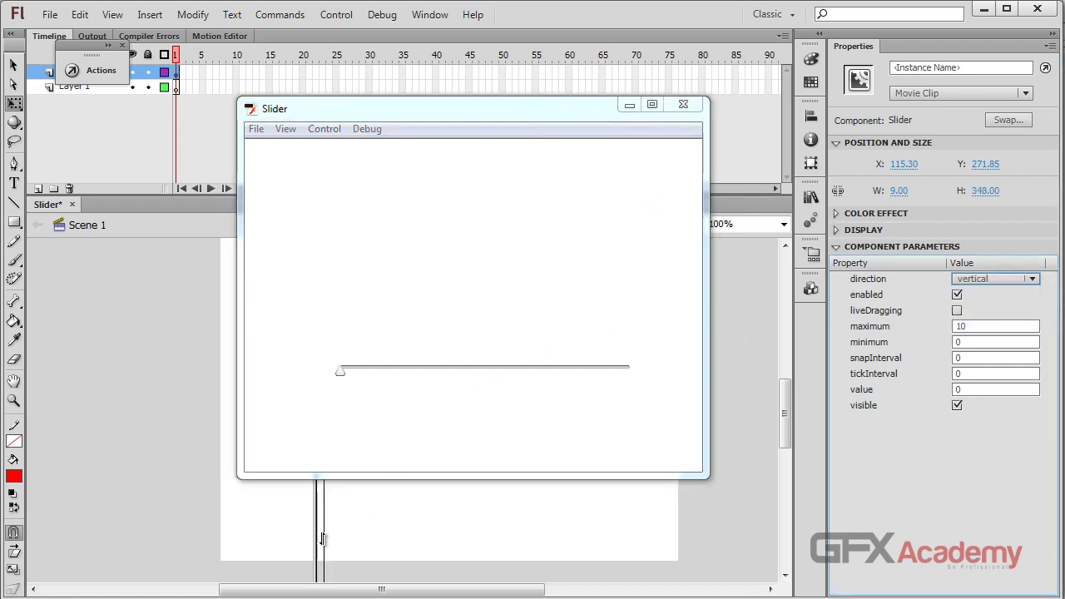
left_click_drag(322, 539, 320, 526)
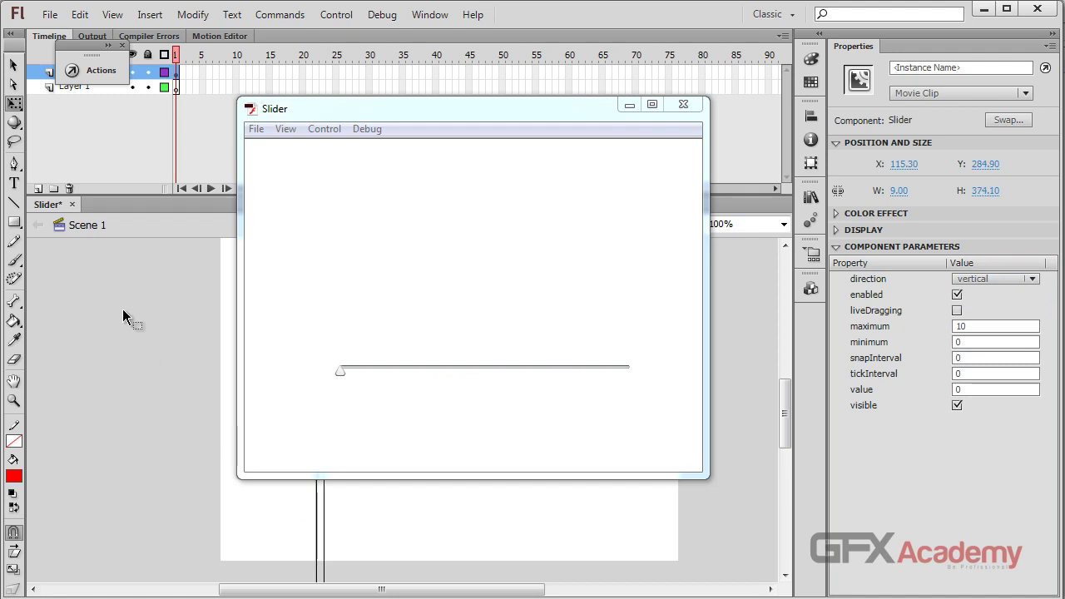
key("ctrl+z")
key("ctrl+z")
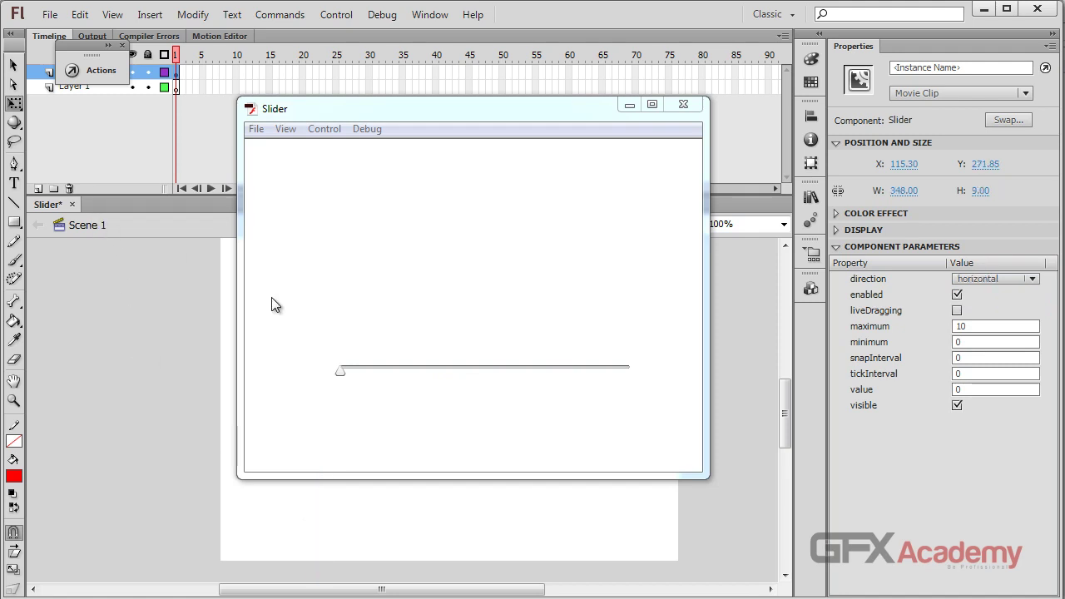
left_click(683, 104)
key("ctrl+Return")
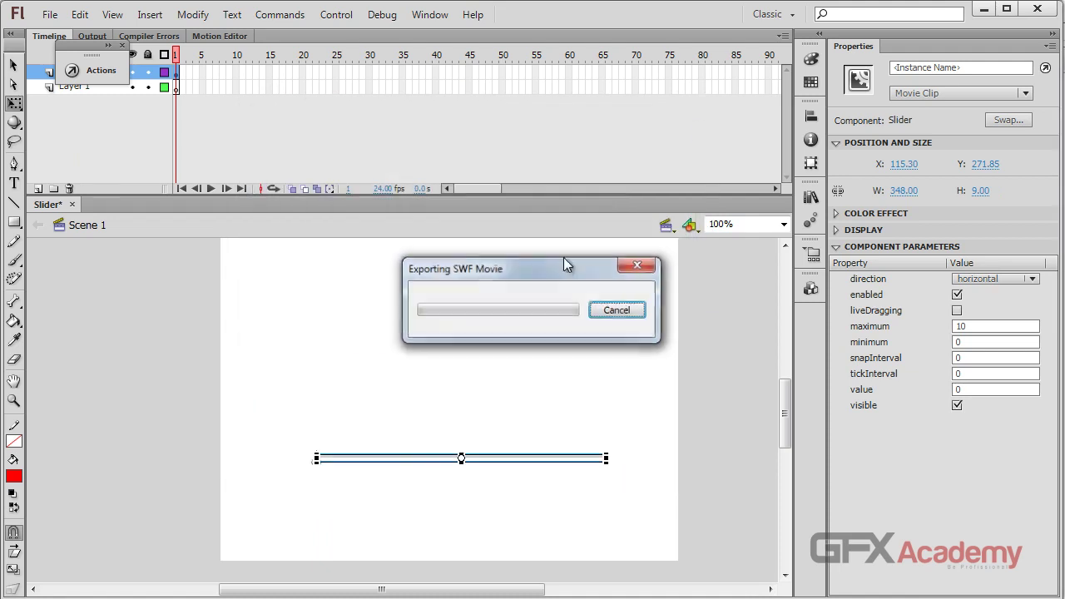
left_click(681, 106)
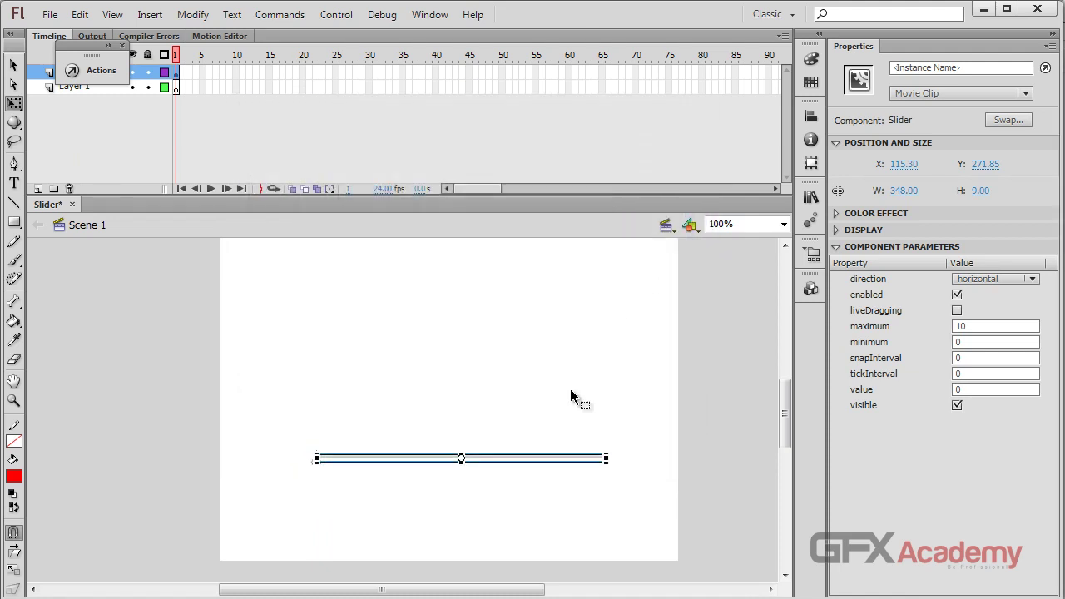
- Set the Slider's direction to vertical, move it up to the stage top, and test it
left_click(1032, 279)
left_click(990, 309)
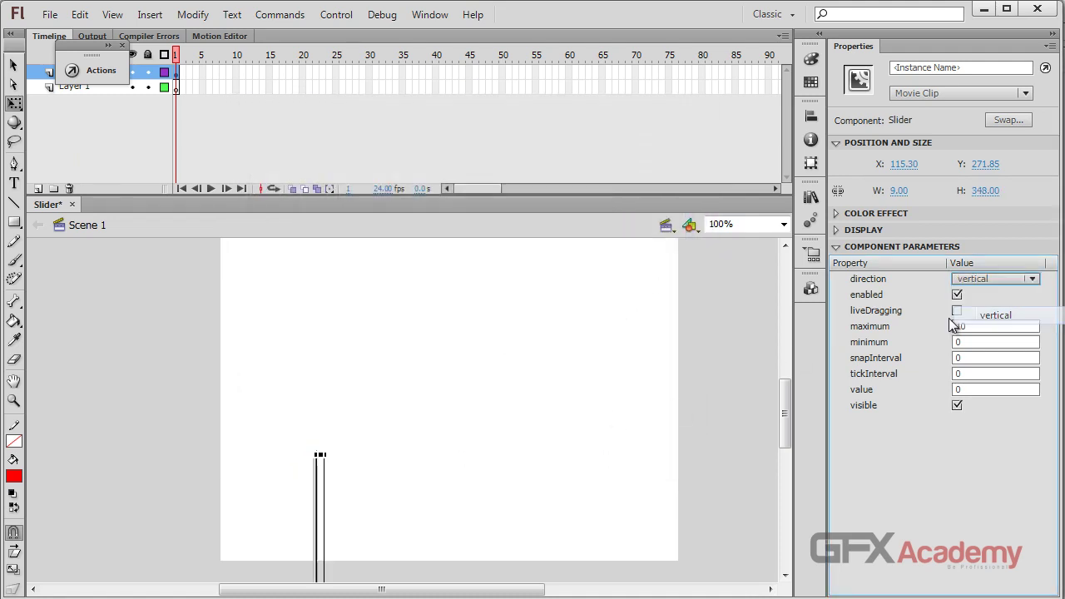
left_click(360, 481)
left_click_drag(325, 519, 325, 320)
left_click(13, 64)
key("ctrl+Return")
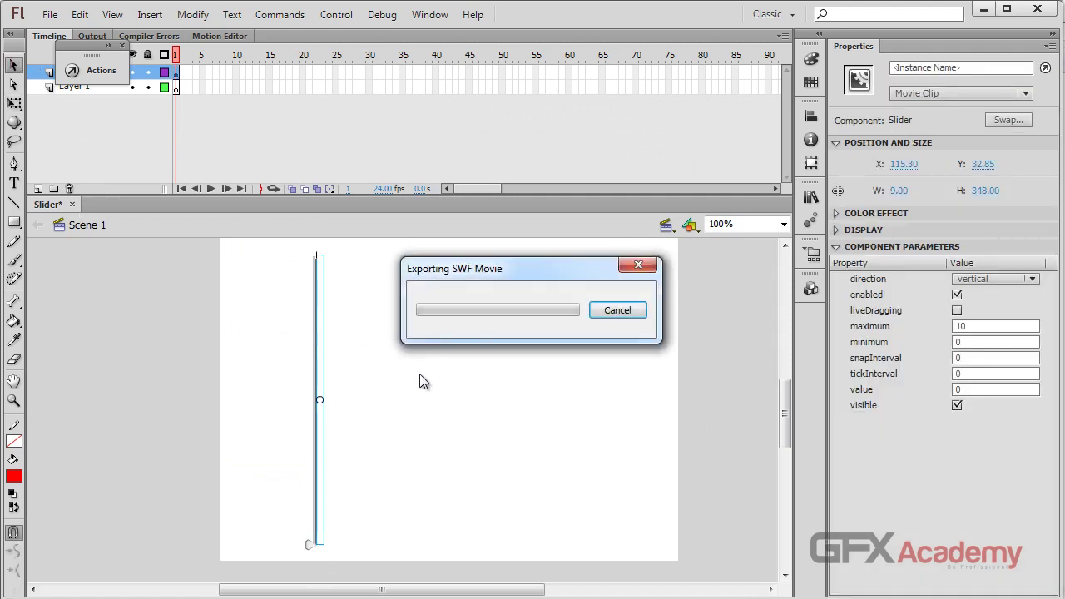
left_click_drag(339, 453, 354, 277)
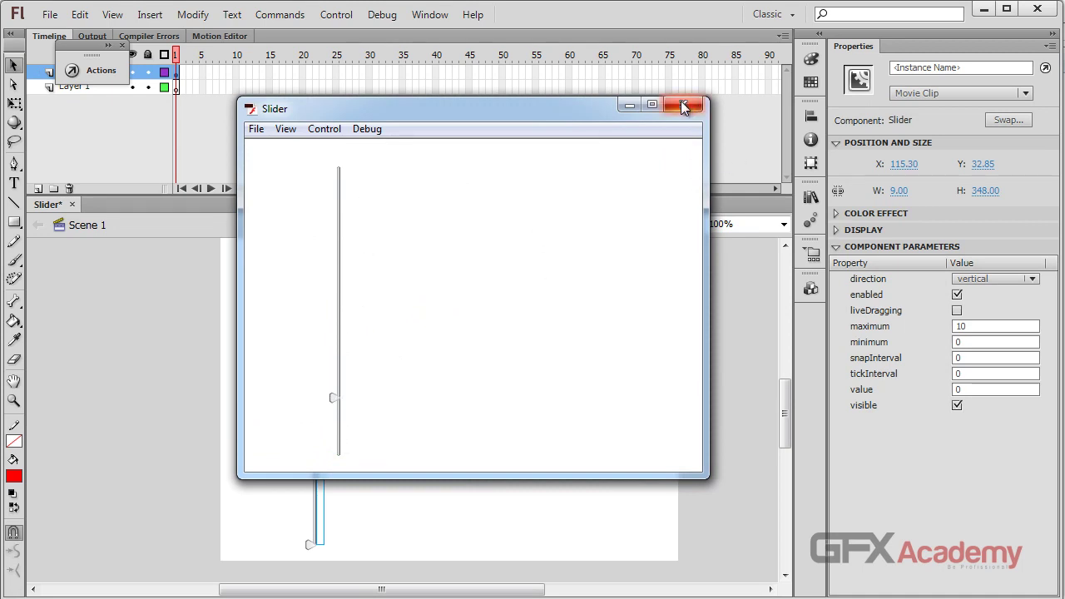
left_click(683, 104)
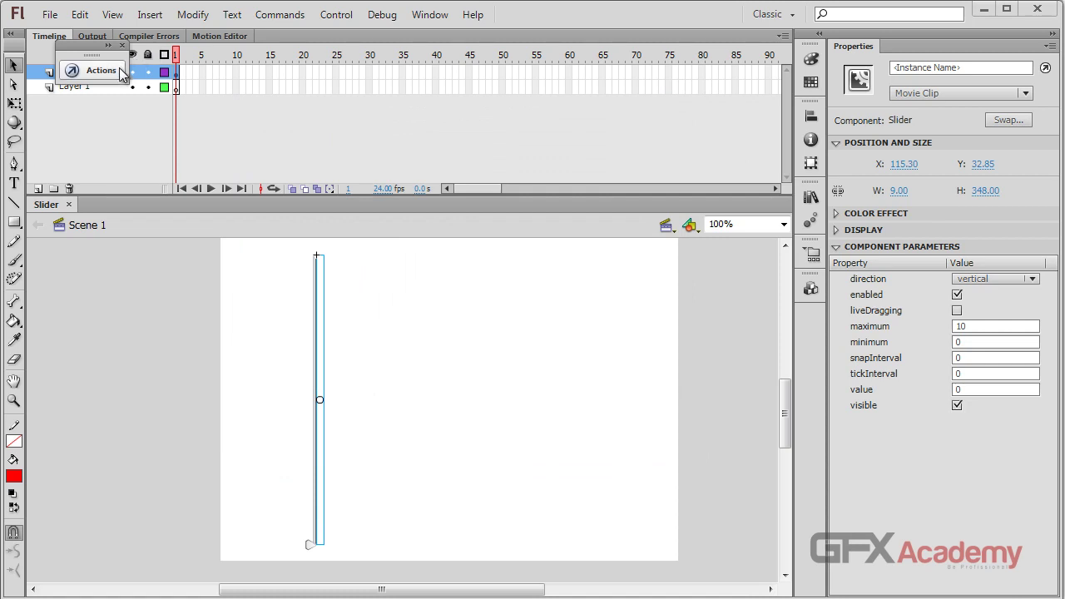
left_click(116, 98)
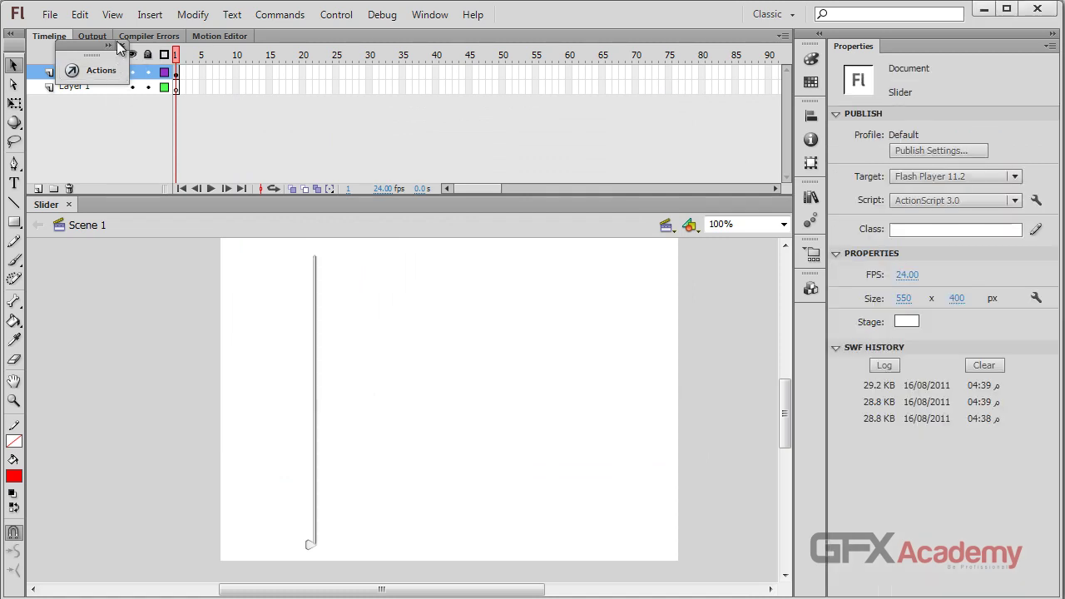
- Move Layer 1 above Layer 2 and rename it as3.0
left_click(120, 46)
left_click(125, 87)
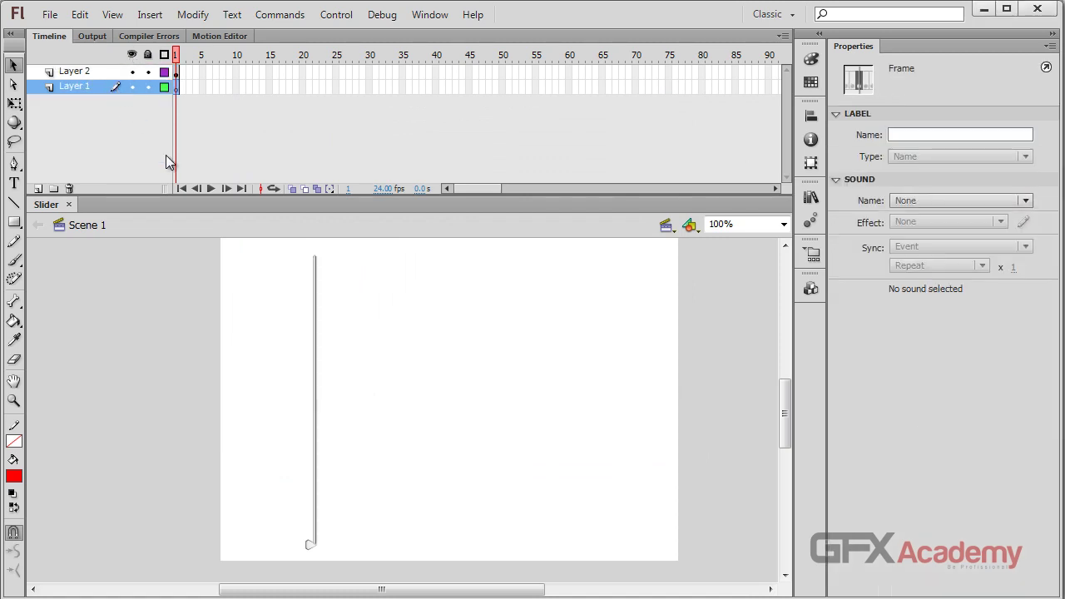
left_click(87, 84)
key("ctrl+shift+a")
left_click_drag(87, 87, 86, 72)
double_click(83, 72)
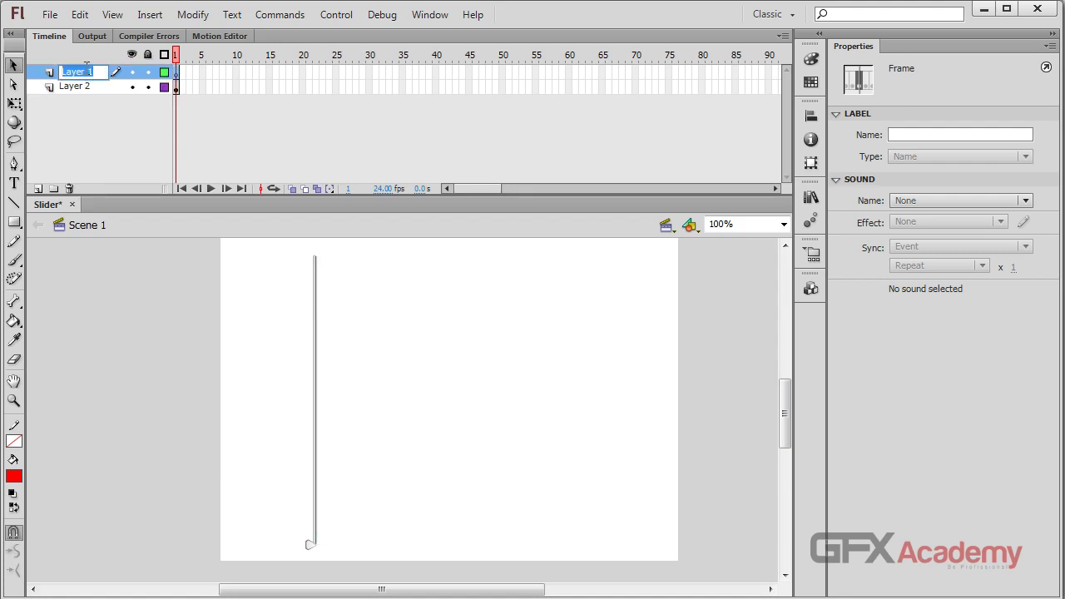
type("as3.0")
key("Return")
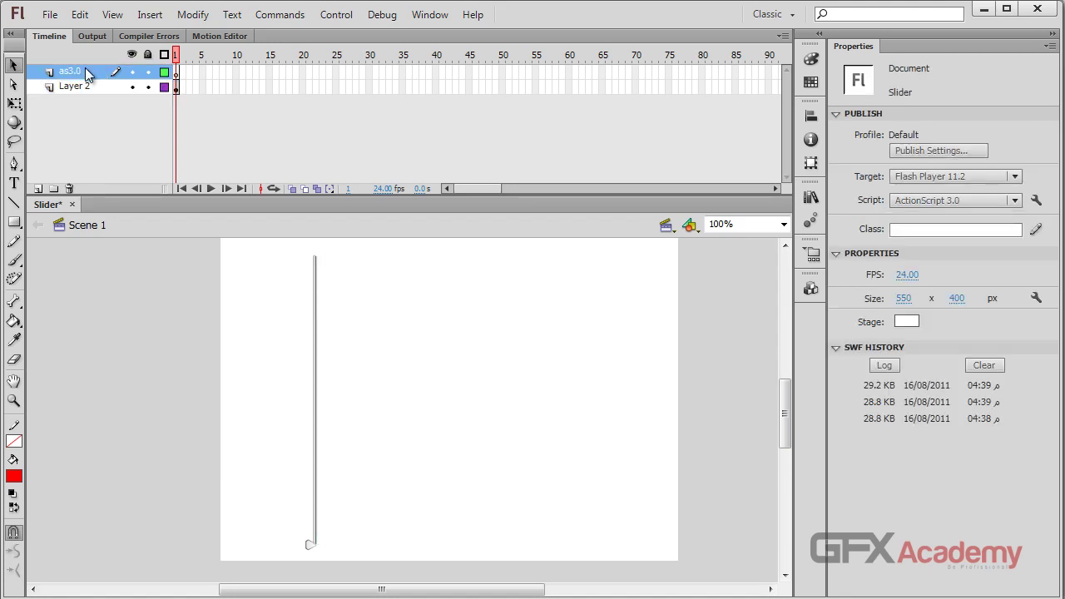
- Rename Layer 2 to slider, save the document, and lock the slider layer
left_click(115, 88)
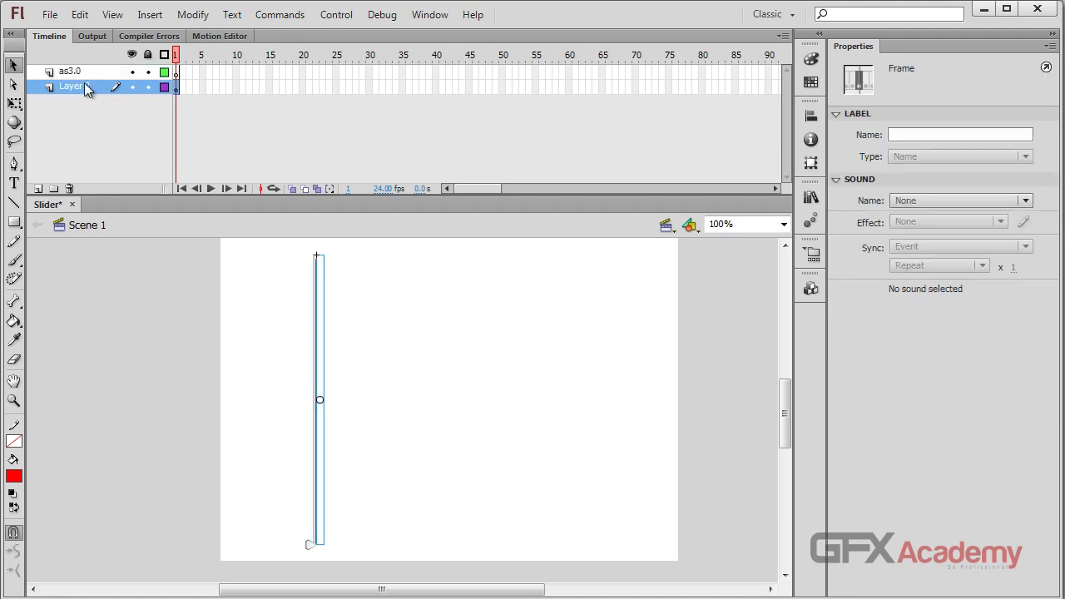
double_click(86, 84)
type("slider")
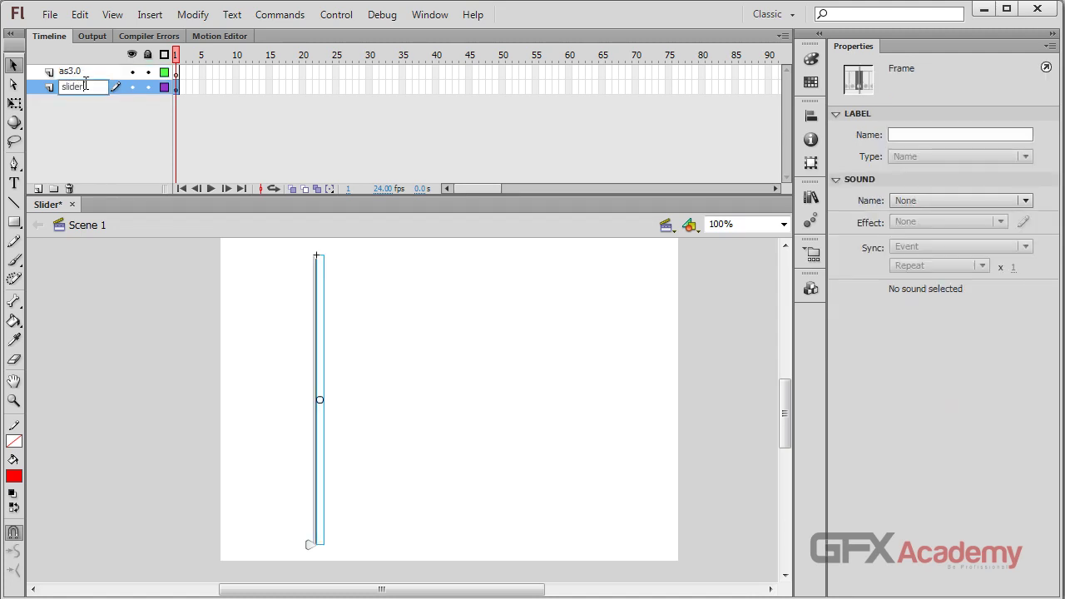
key("Return")
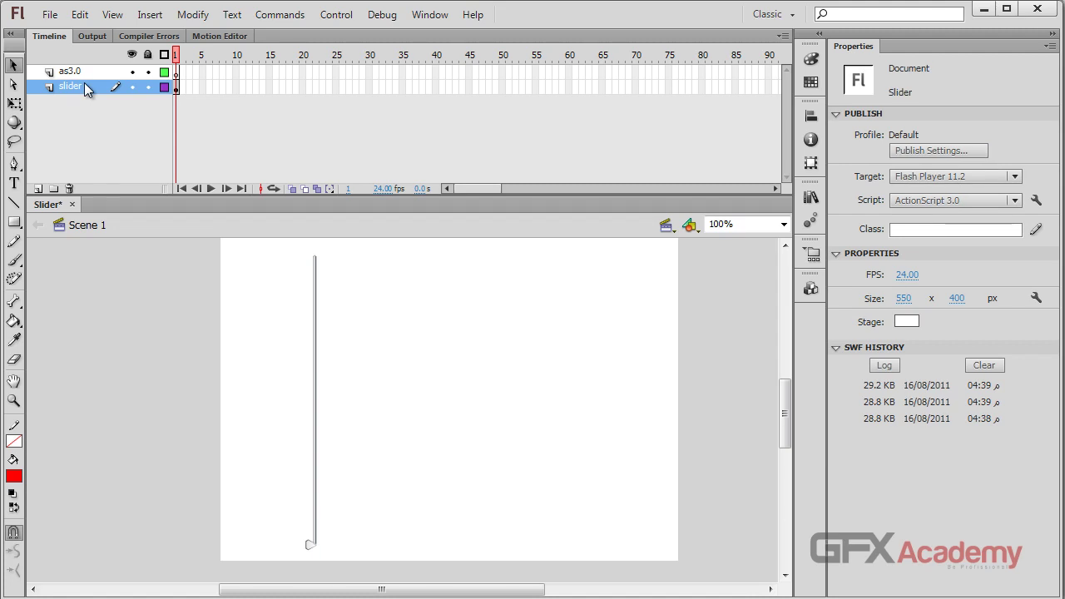
key("ctrl+s")
left_click(133, 73)
left_click(150, 88)
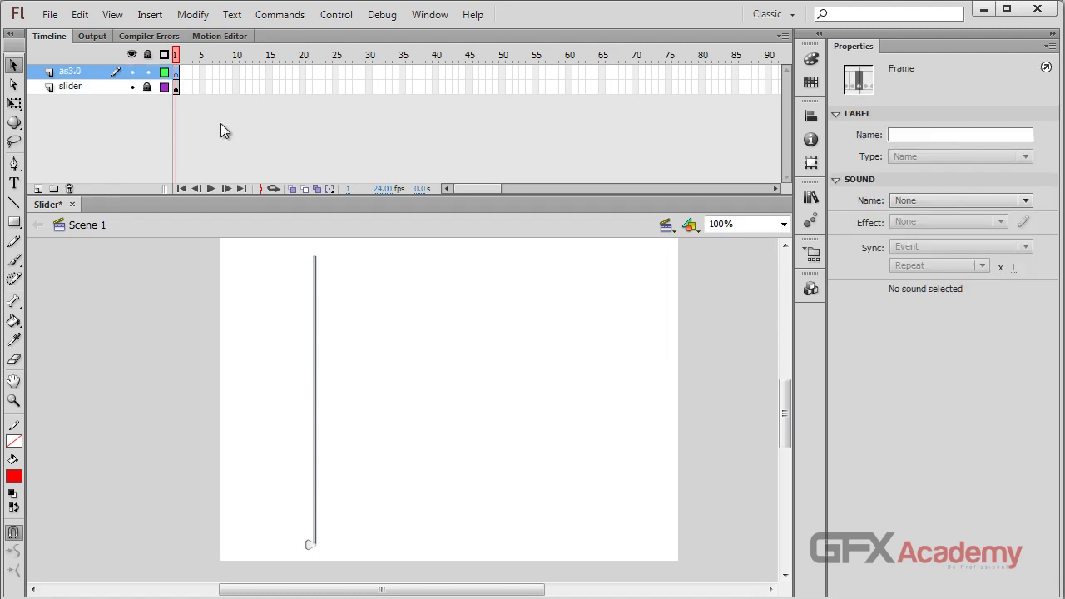
left_click(66, 88)
left_click(37, 188)
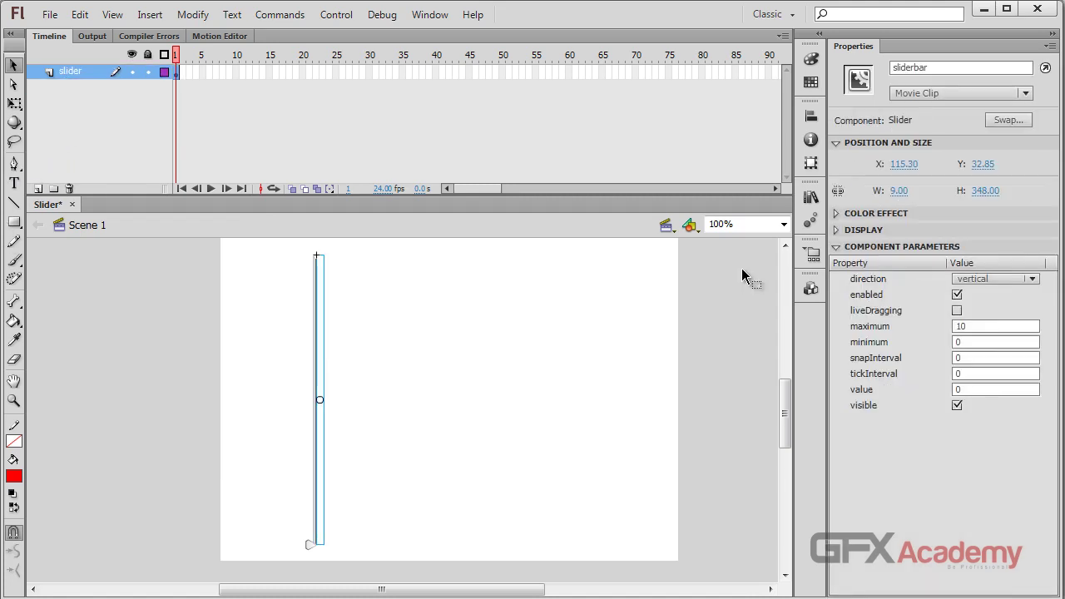
- Replace the Slider with a TextArea component sized 488 × 214.70
key("Delete")
left_click(812, 287)
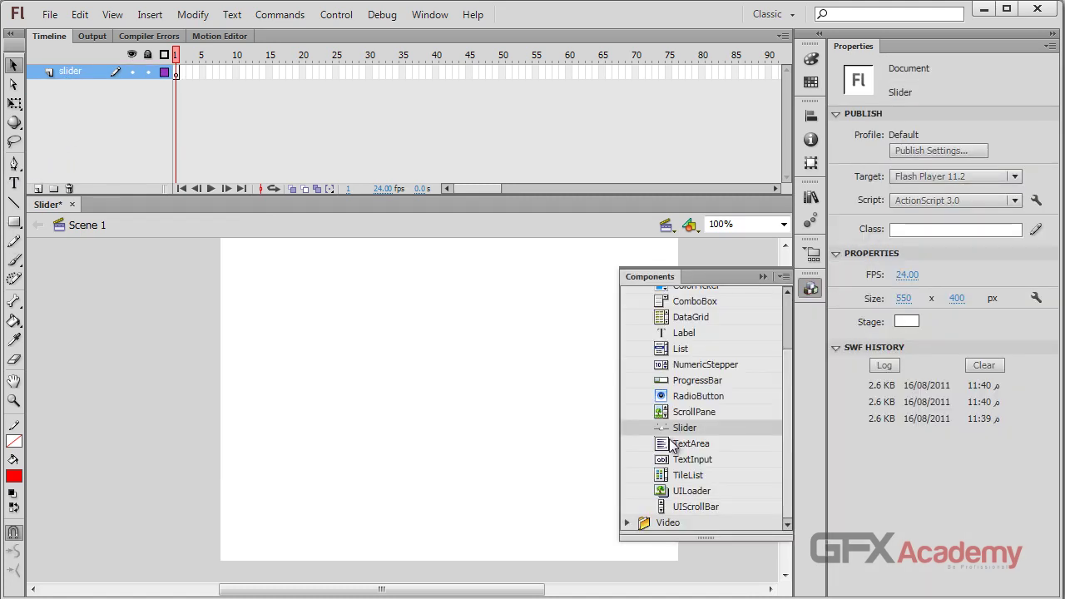
left_click_drag(672, 447, 643, 523)
key("q")
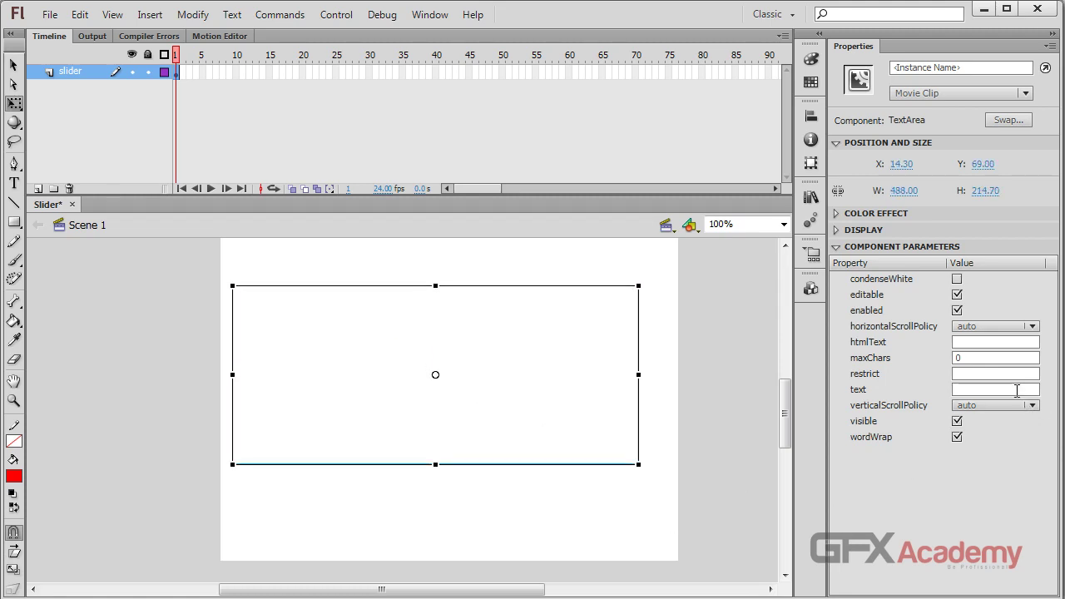
- Fill the TextArea's text parameter with 'بسم الله الرحمن الرحيم' repeated many times
left_click(1017, 390)
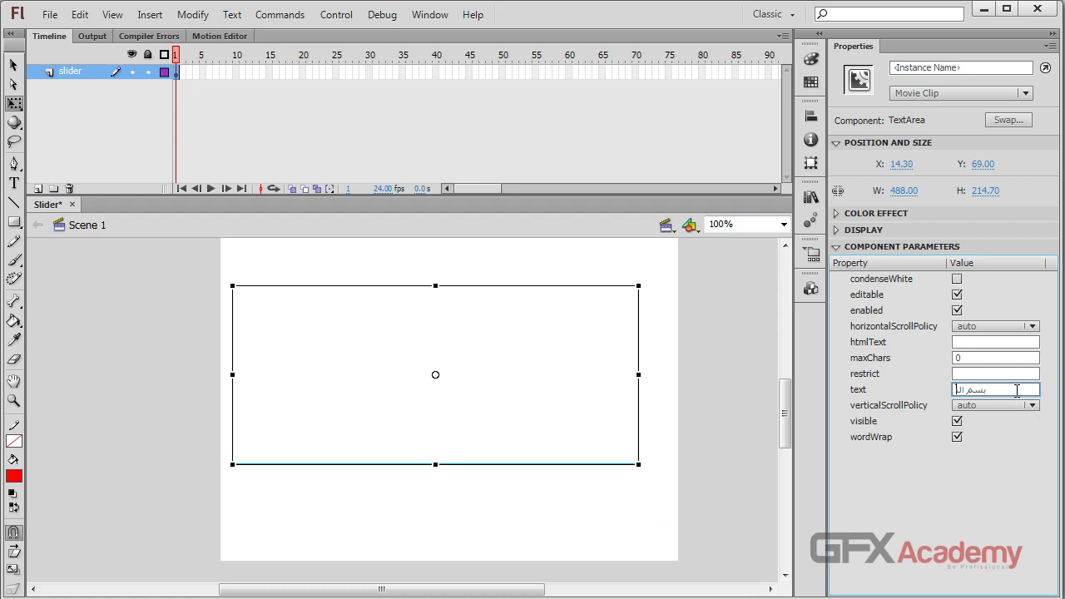
type("بسم الله الرحمن الرحيم")
key("Return")
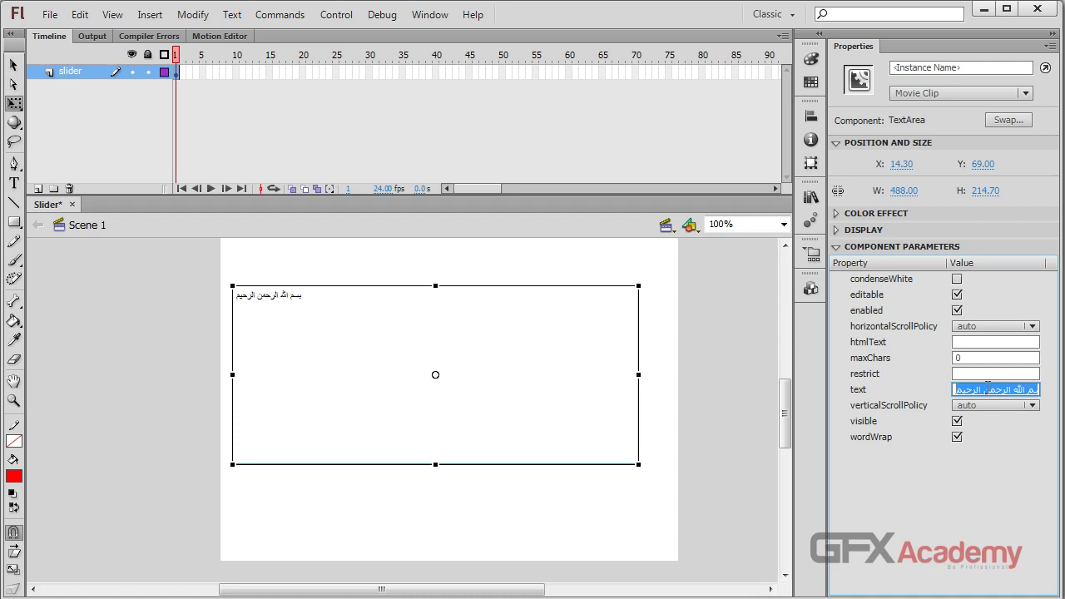
left_click(987, 388)
double_click(988, 388)
left_click(988, 388)
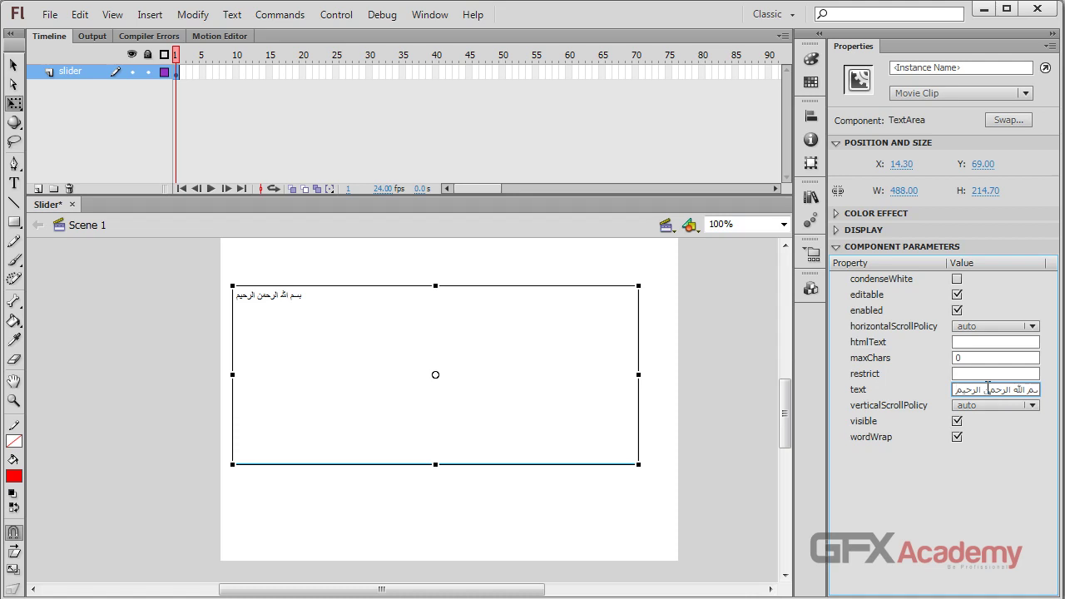
key("End")
key("Return")
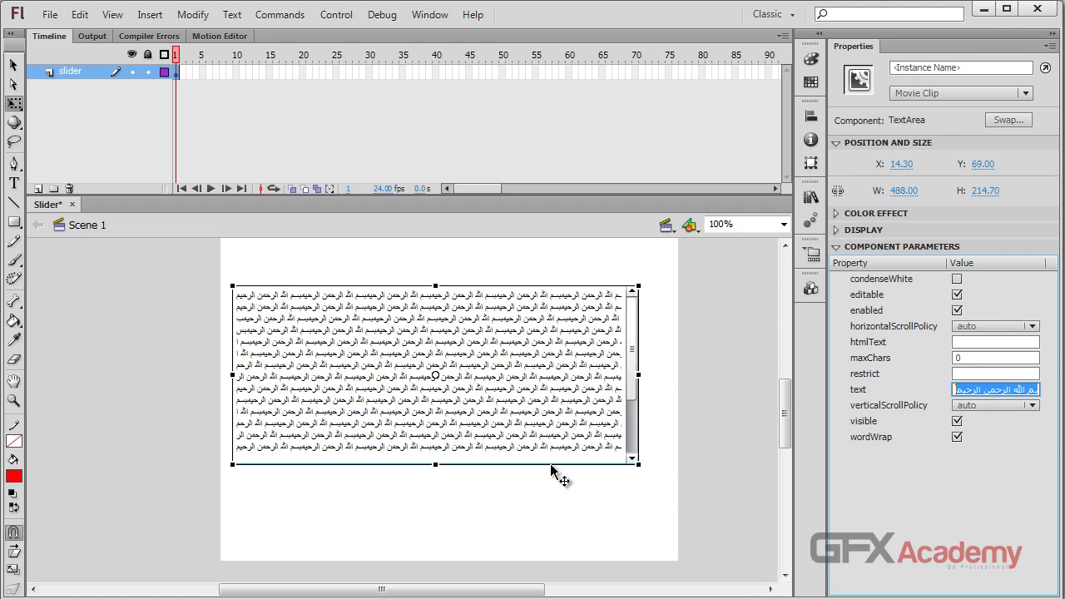
- Shorten the TextArea to 170.80 px, move it near the stage top, and test it
left_click_drag(435, 464, 436, 446)
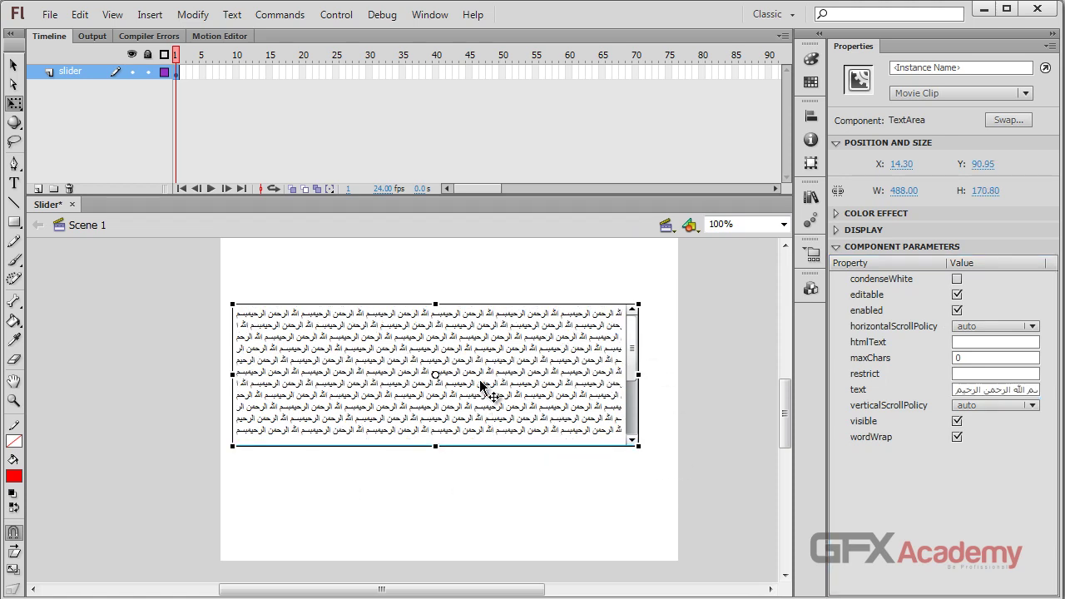
left_click_drag(480, 385, 500, 334)
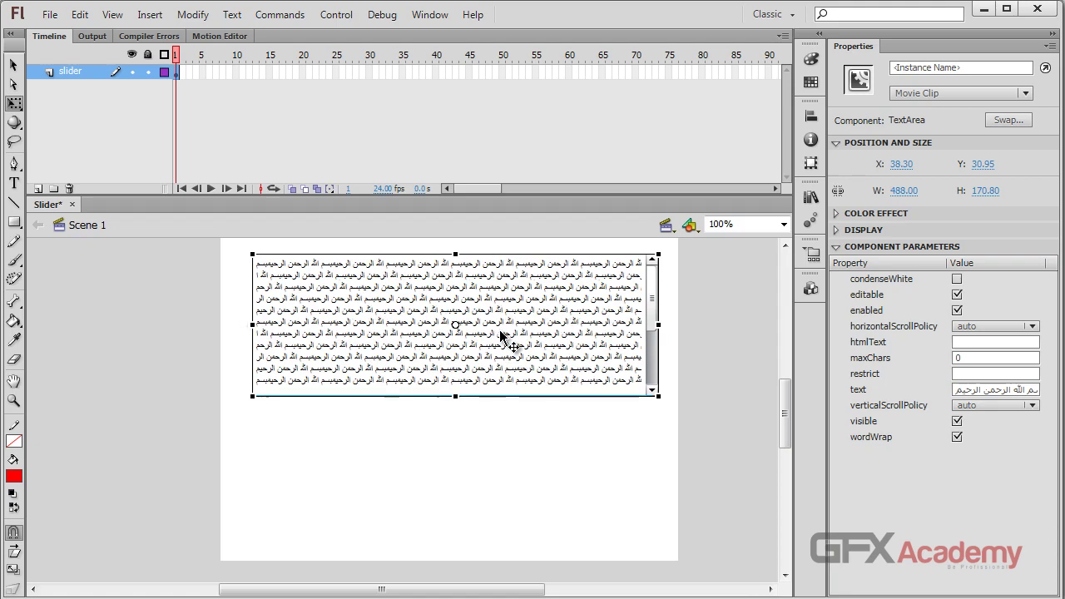
key("ctrl+Return")
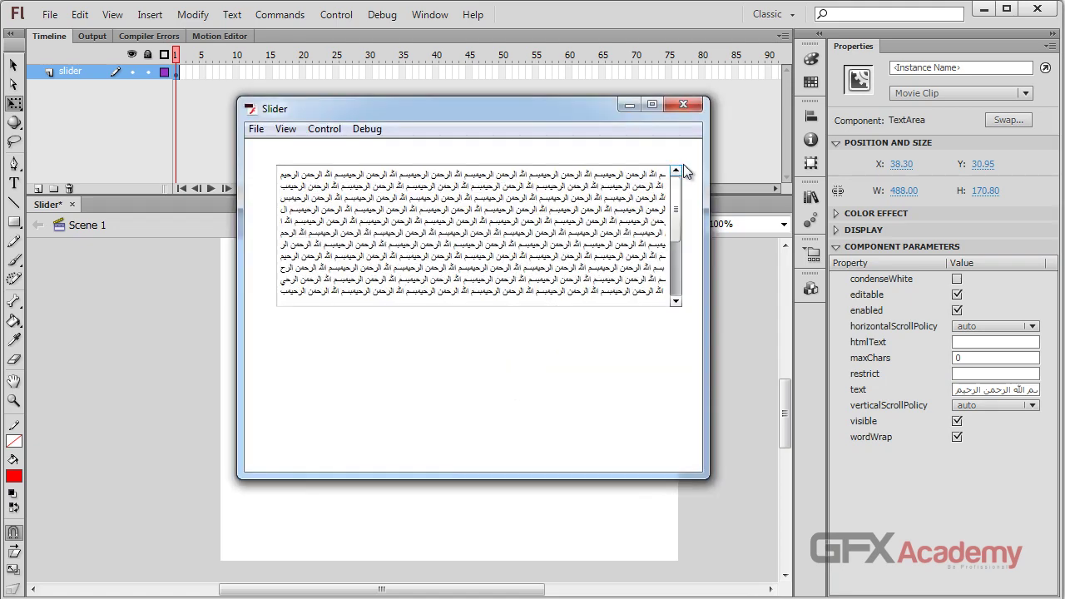
left_click_drag(676, 204, 677, 174)
left_click(684, 104)
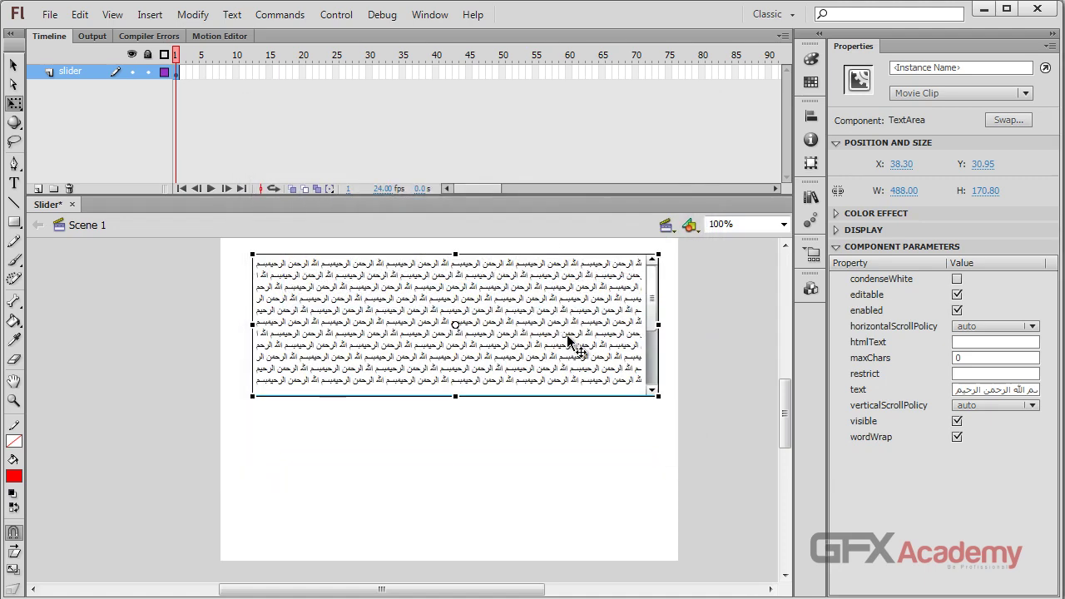
- Set the TextArea's horizontalScrollPolicy to off and preview the movie again
left_click(1032, 328)
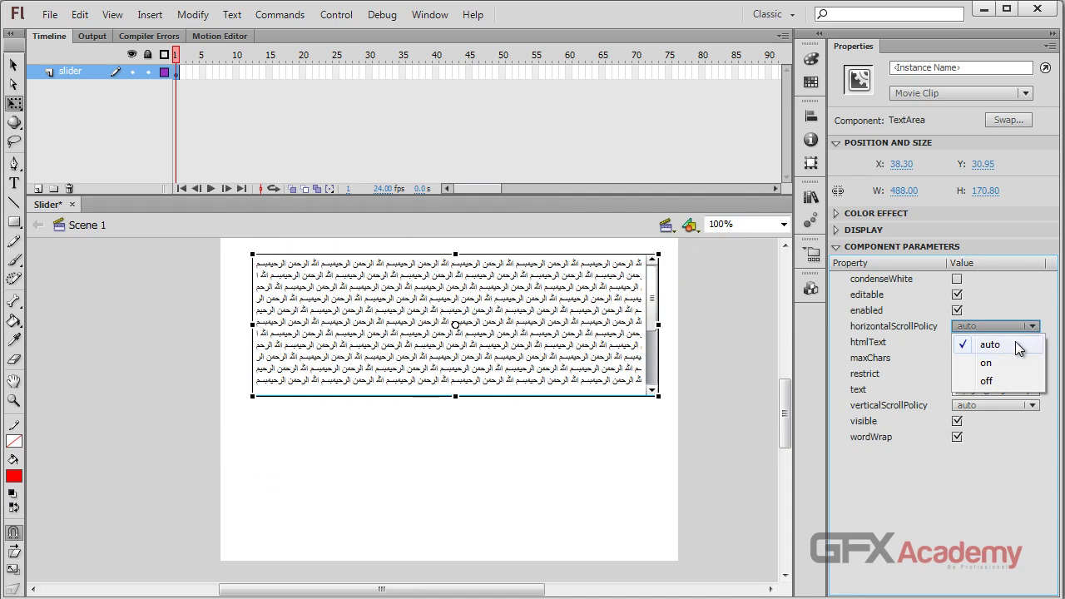
left_click(987, 381)
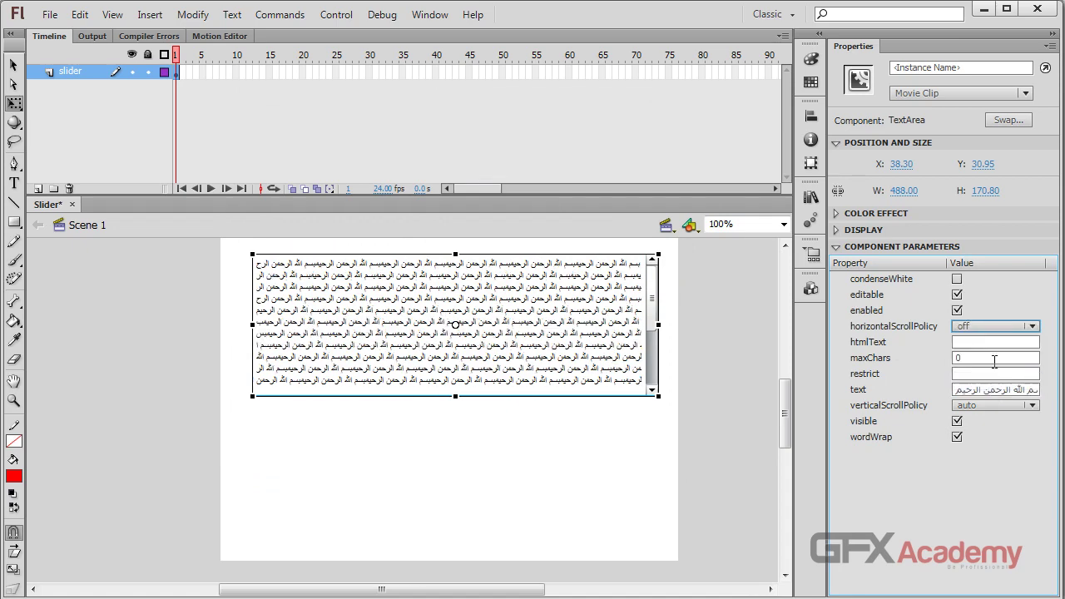
key("ctrl+Return")
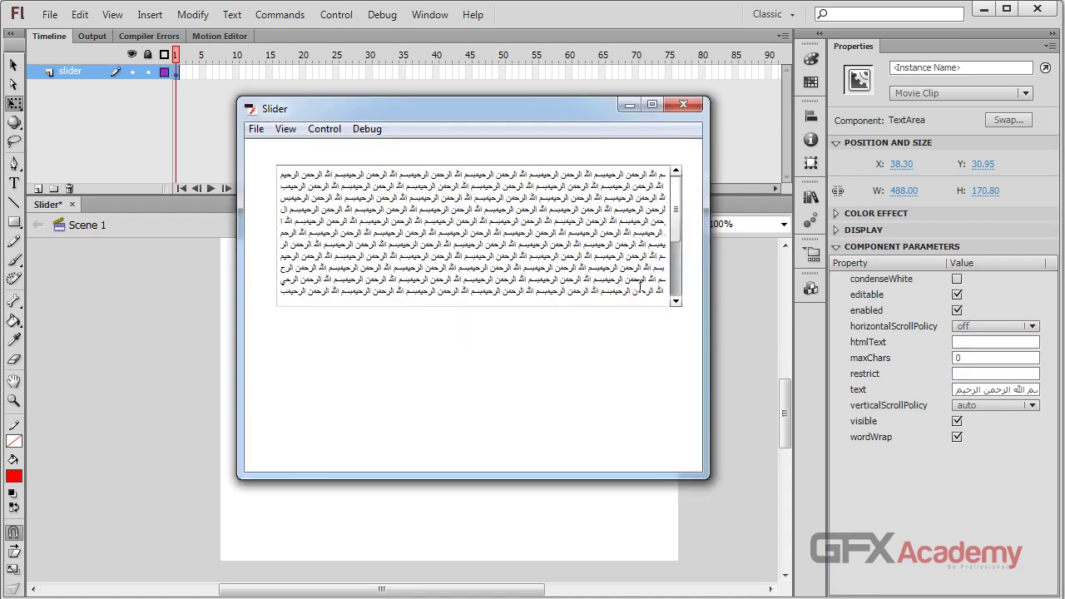
left_click_drag(678, 231, 679, 266)
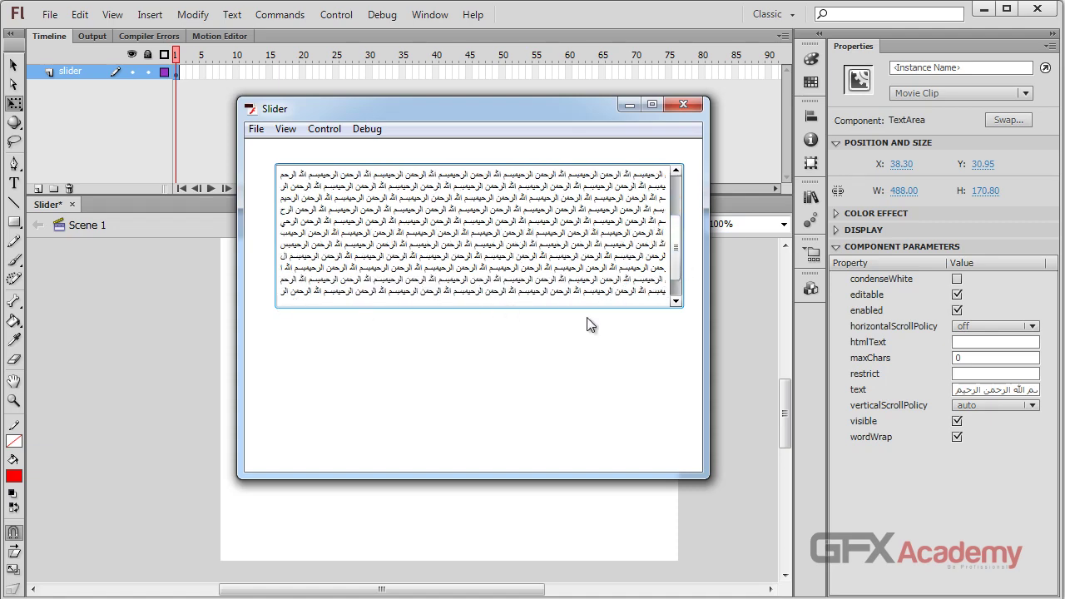
left_click(670, 108)
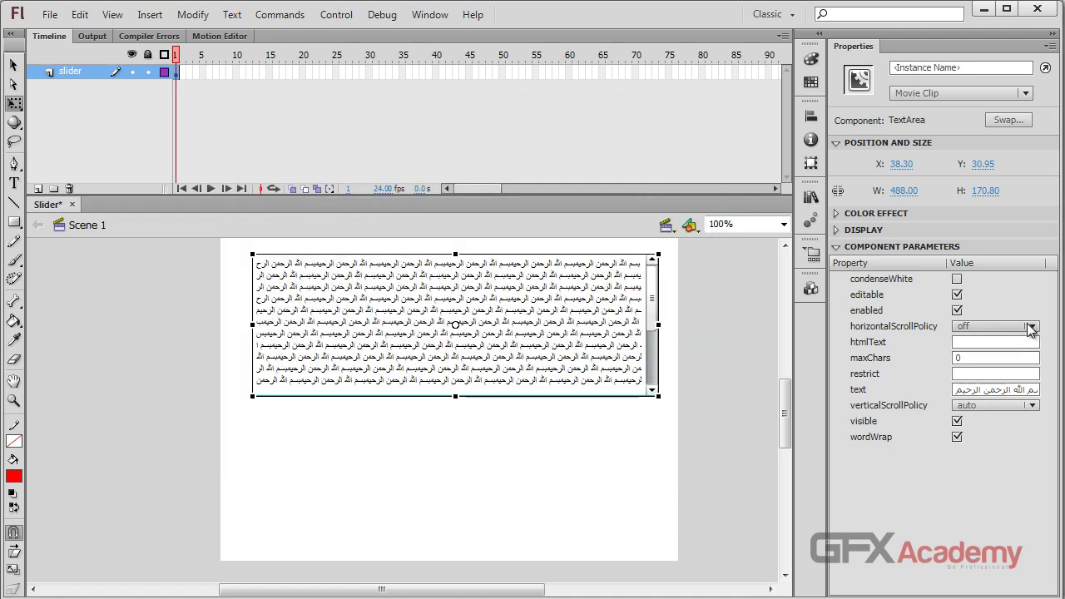
- Set horizontalScrollPolicy to auto, uncheck editable, and test wordWrap off before turning it back on
left_click(1032, 326)
left_click(970, 341)
left_click(958, 294)
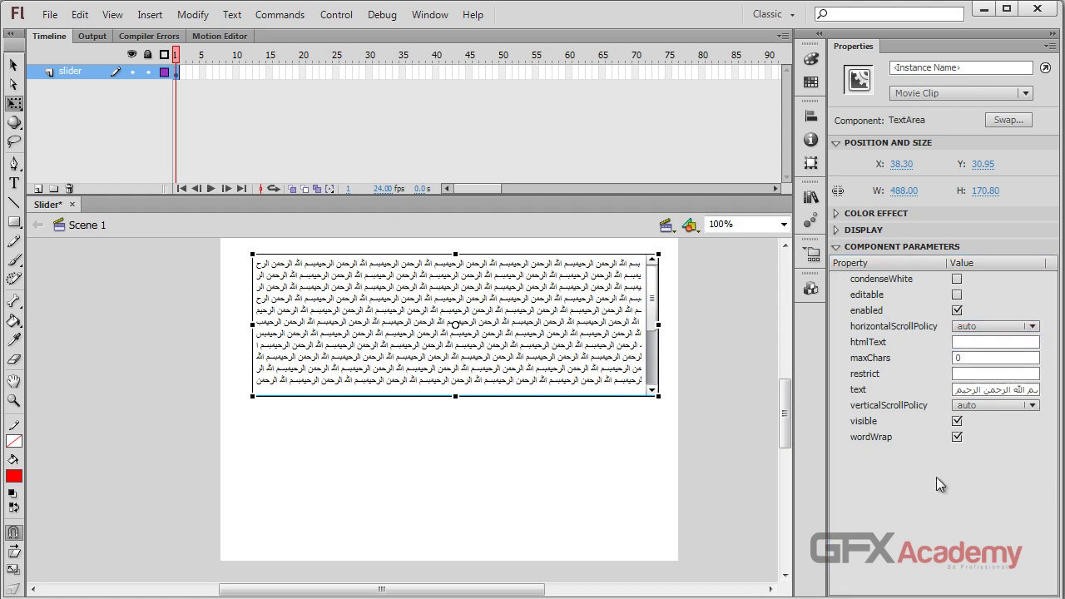
left_click(957, 437)
key("ctrl+Return")
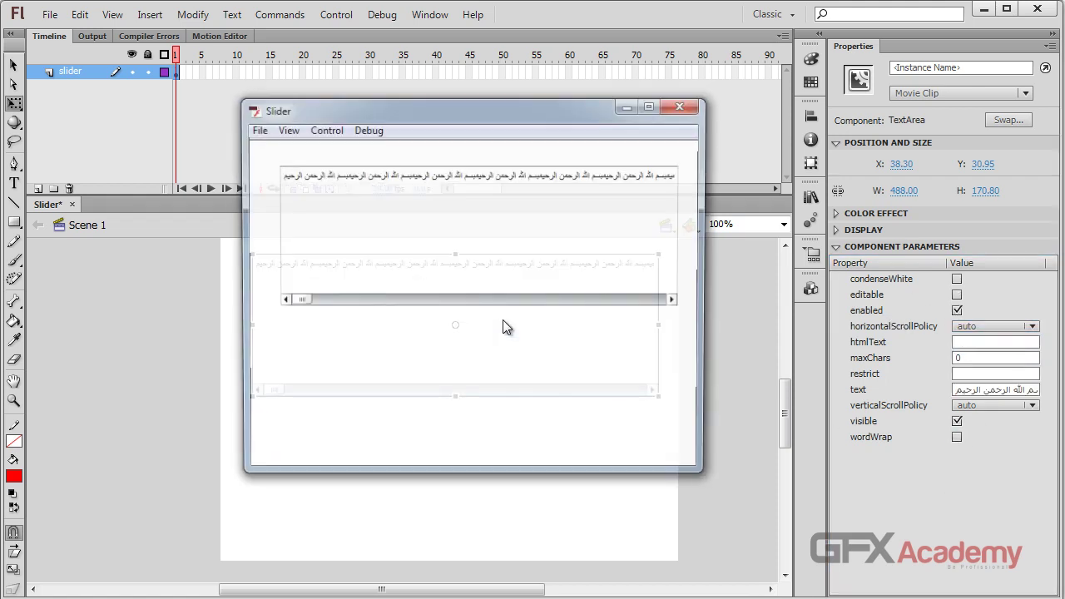
left_click_drag(546, 170, 367, 288)
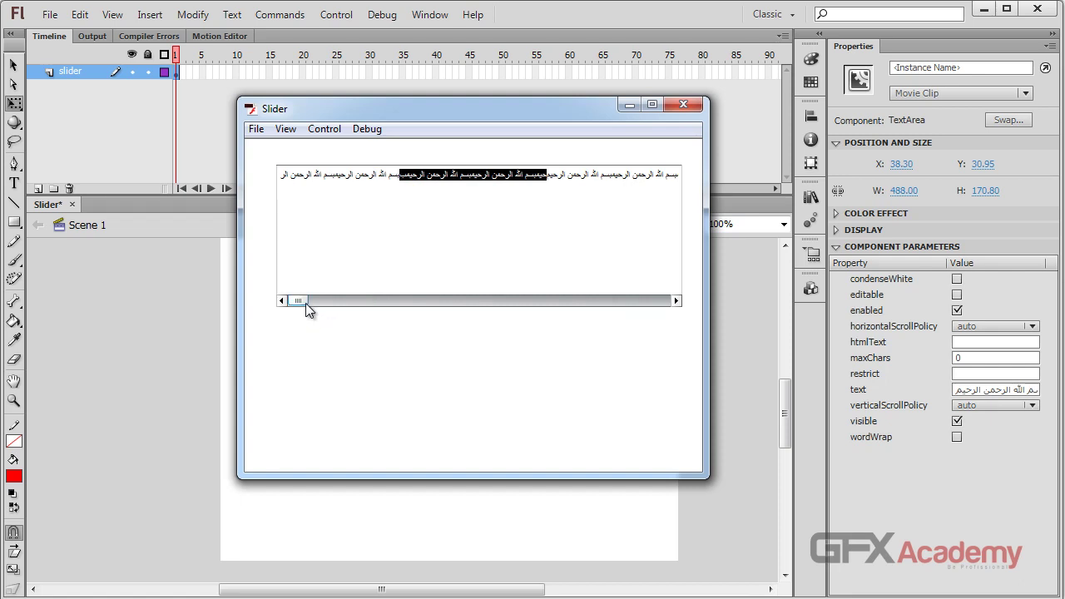
mouse_move(298, 300)
left_mouse_down()
mouse_move(660, 299)
mouse_move(299, 299)
left_mouse_up()
left_click(675, 107)
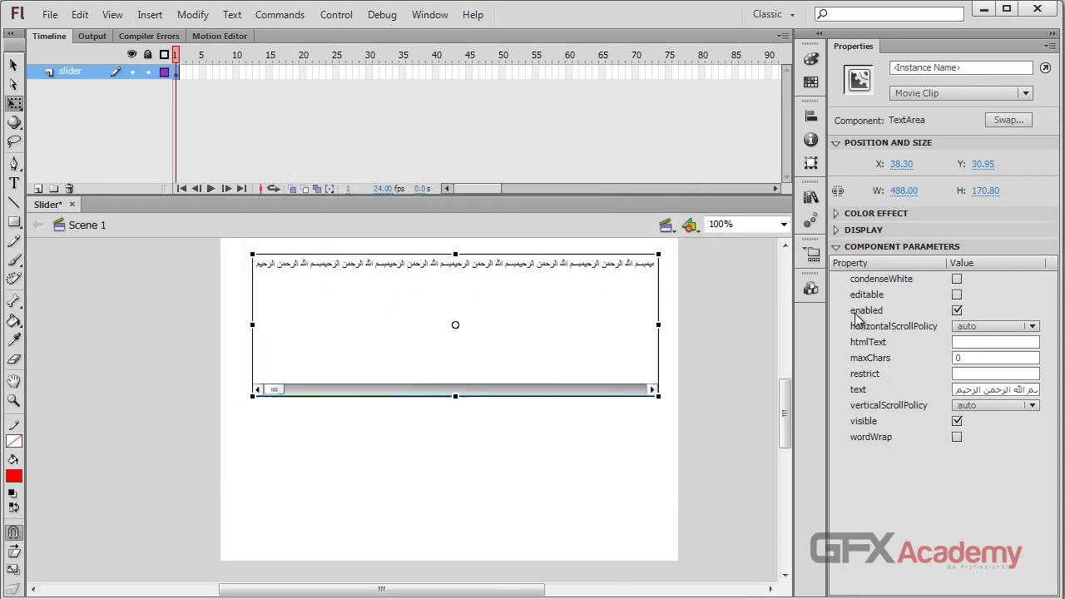
left_click(958, 437)
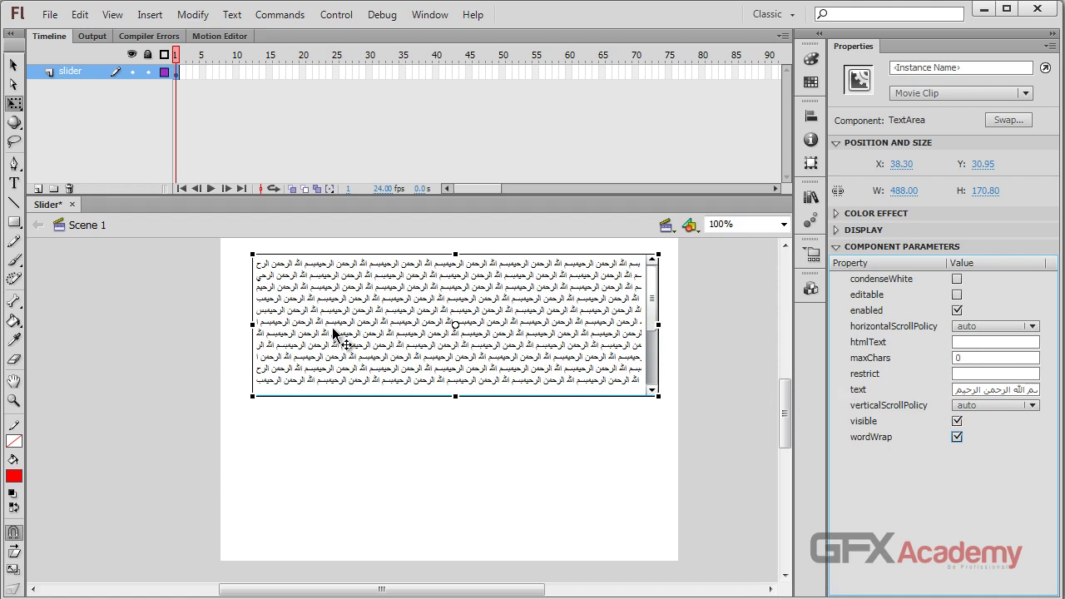
left_click(961, 344)
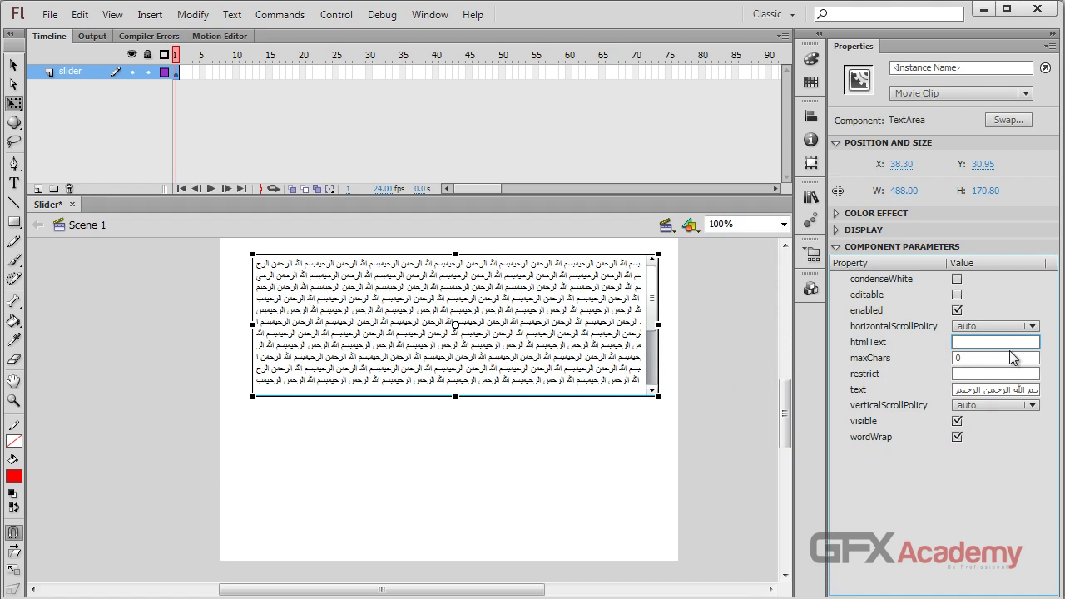
- Place a TextInput below the TextArea and paste 'بسم الله الرحمن الرحيم' as its text
left_click(811, 288)
left_click_drag(692, 461, 514, 474)
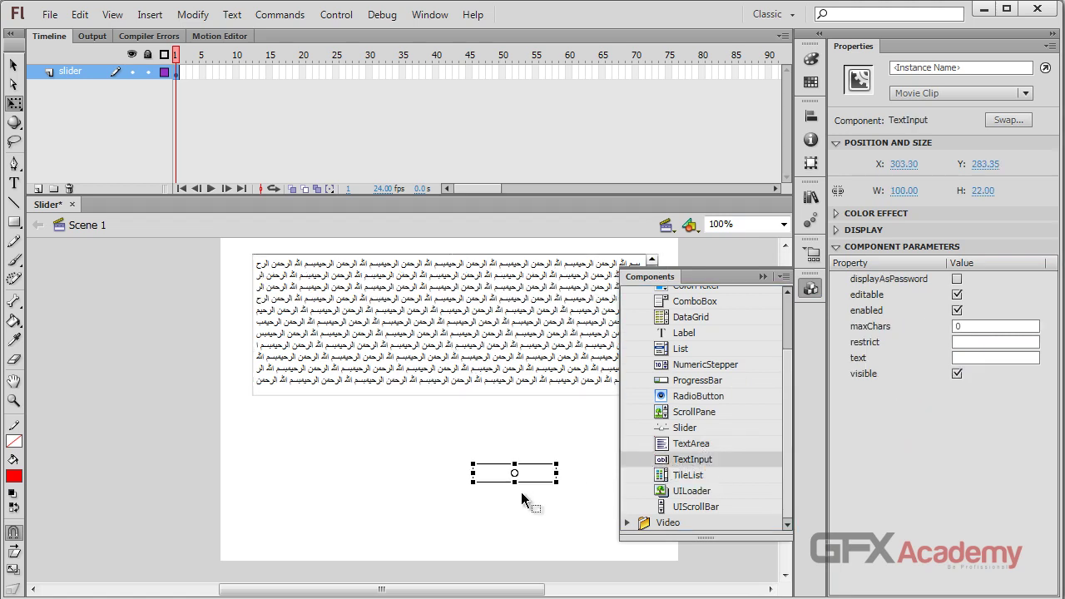
left_click(12, 62)
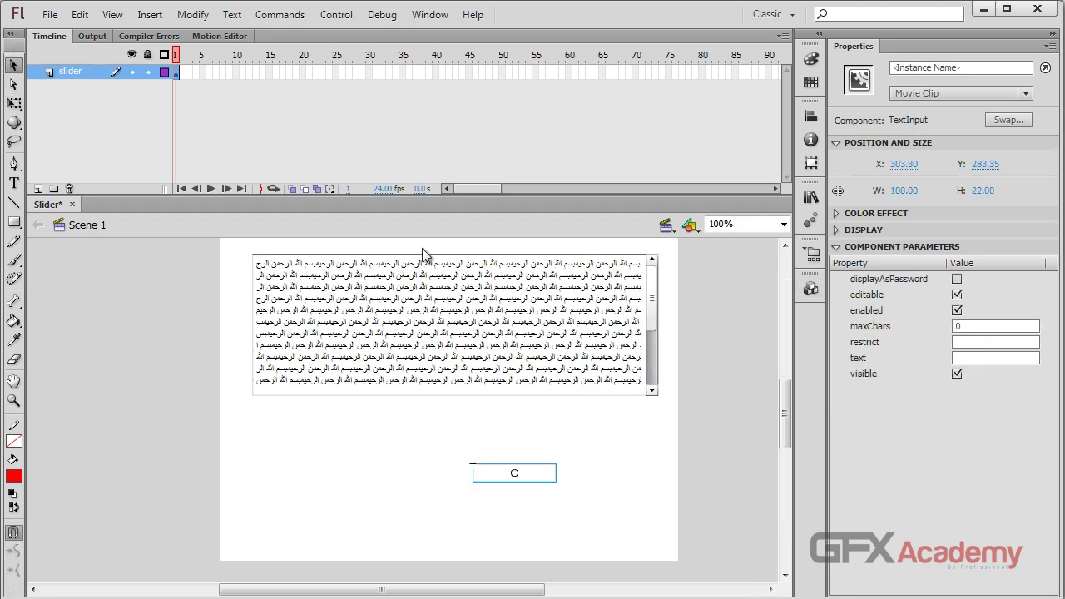
left_click(970, 358)
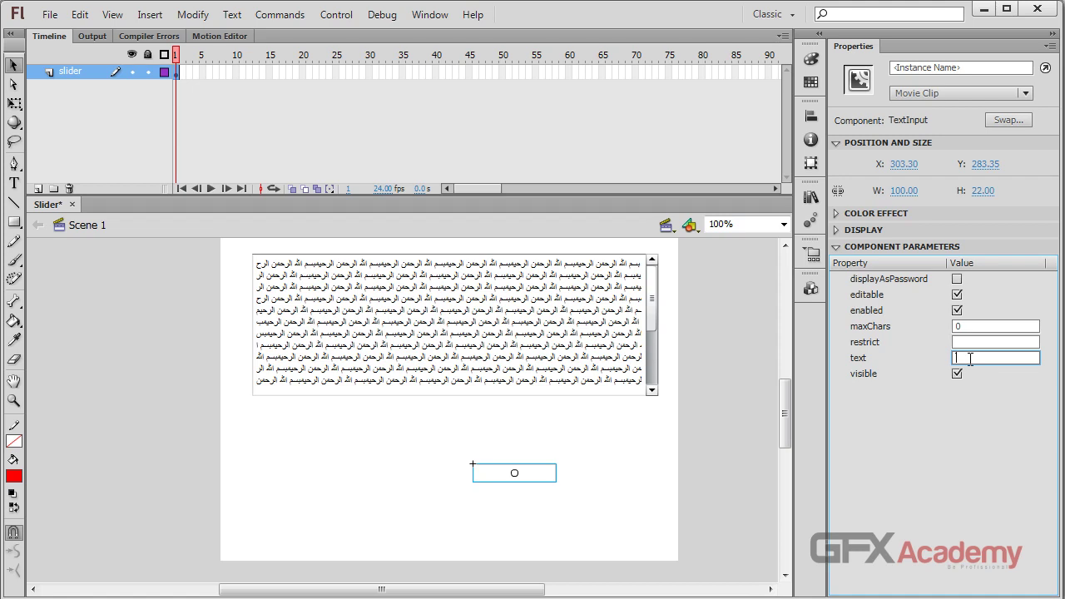
type("بسم الله الرحمن الرحيم")
key("Return")
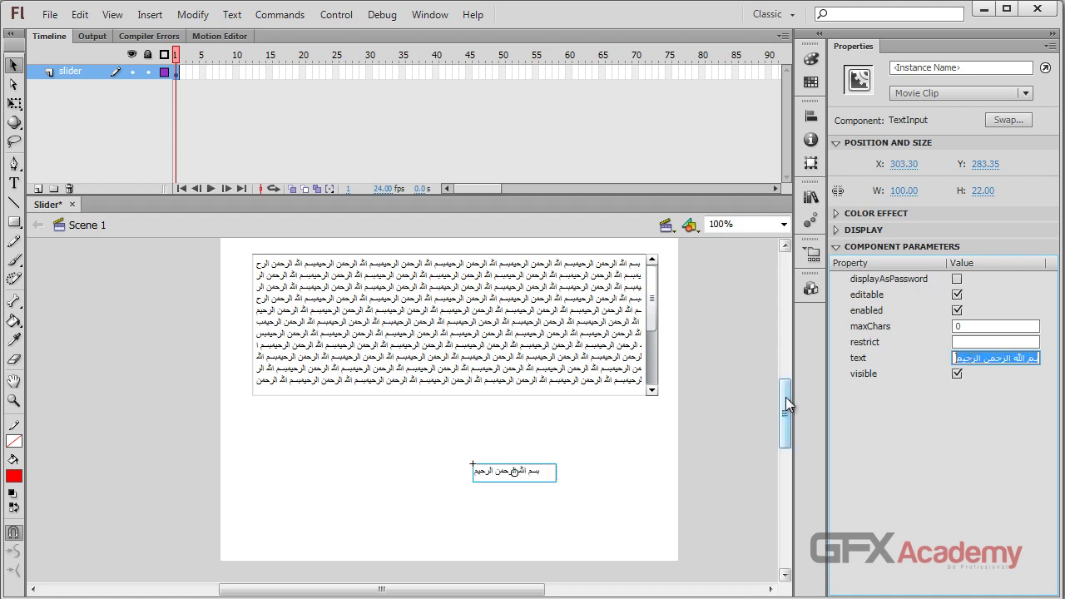
- Test the movie and select the Arabic text inside the TextInput preview
key("ctrl+Return")
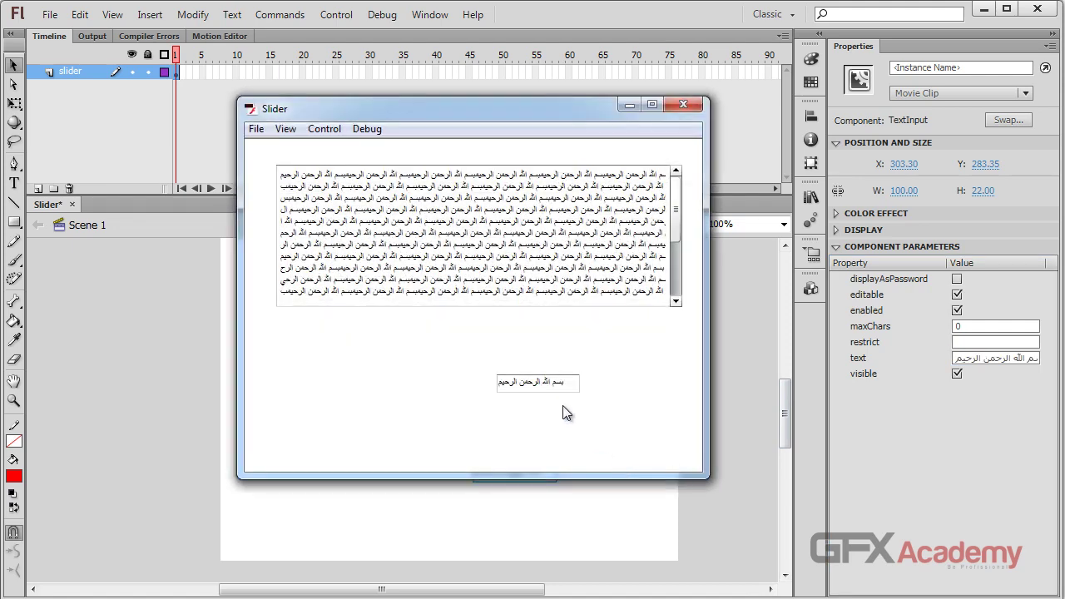
left_click(544, 381)
key("ctrl+a")
left_click(574, 381)
left_click_drag(575, 381, 498, 382)
left_click(573, 381)
left_click_drag(573, 381, 422, 389)
left_click(553, 385)
left_click(699, 101)
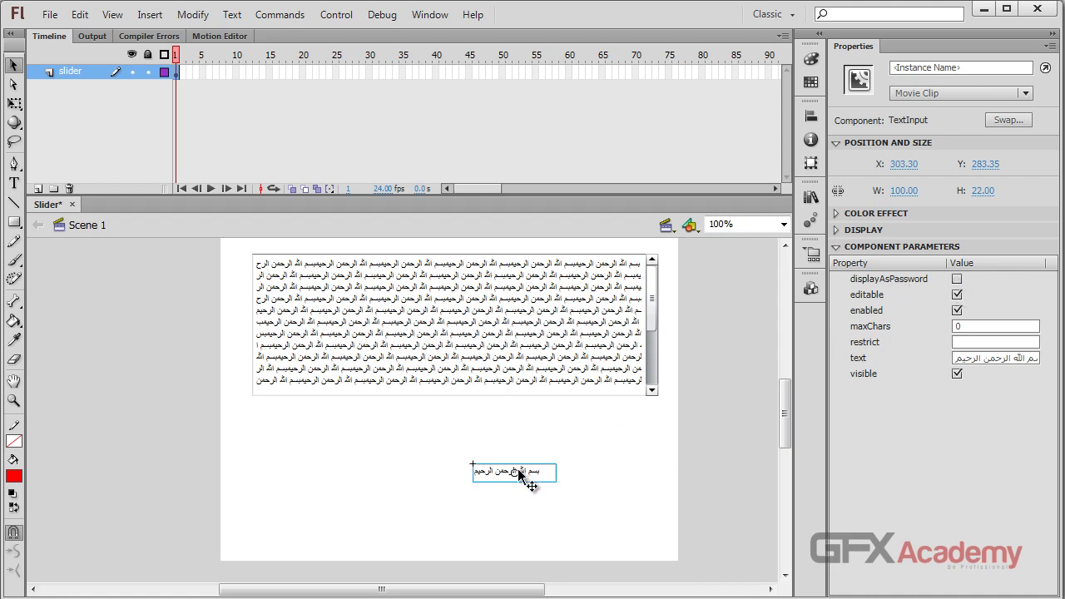
- Test the movie by retyping the TextInput's Arabic text, then switch on displayAsPassword
left_click(992, 357)
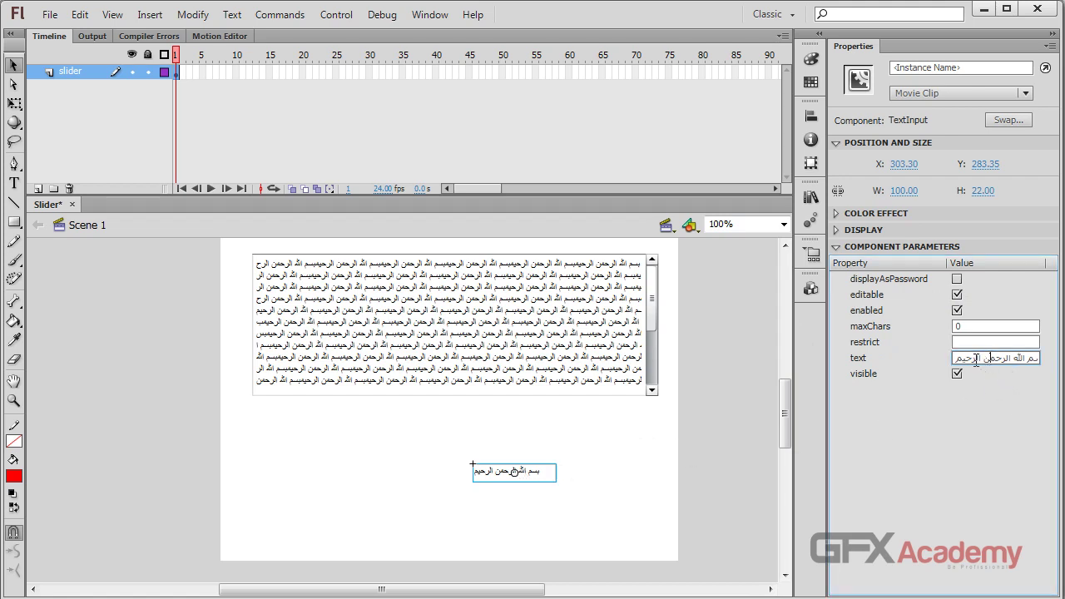
key("ctrl+a")
key("ctrl+Return")
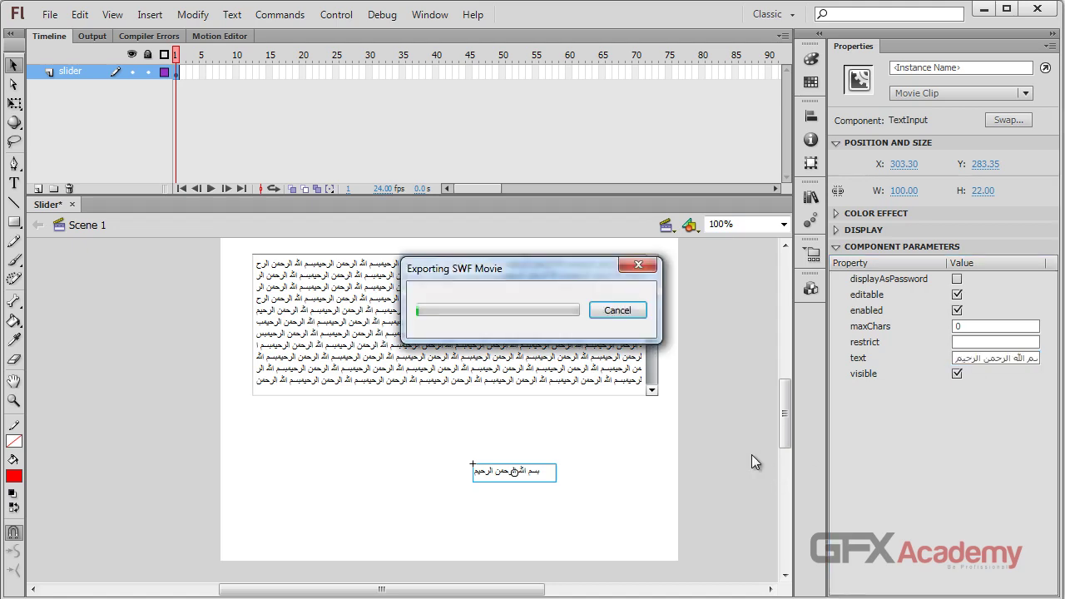
double_click(557, 383)
left_click_drag(557, 383, 421, 393)
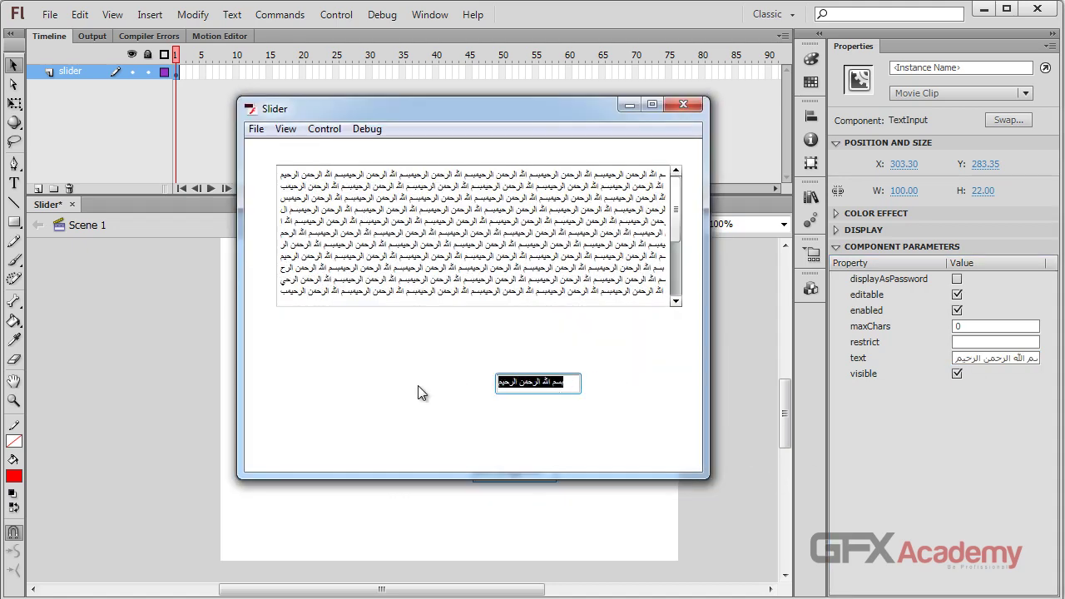
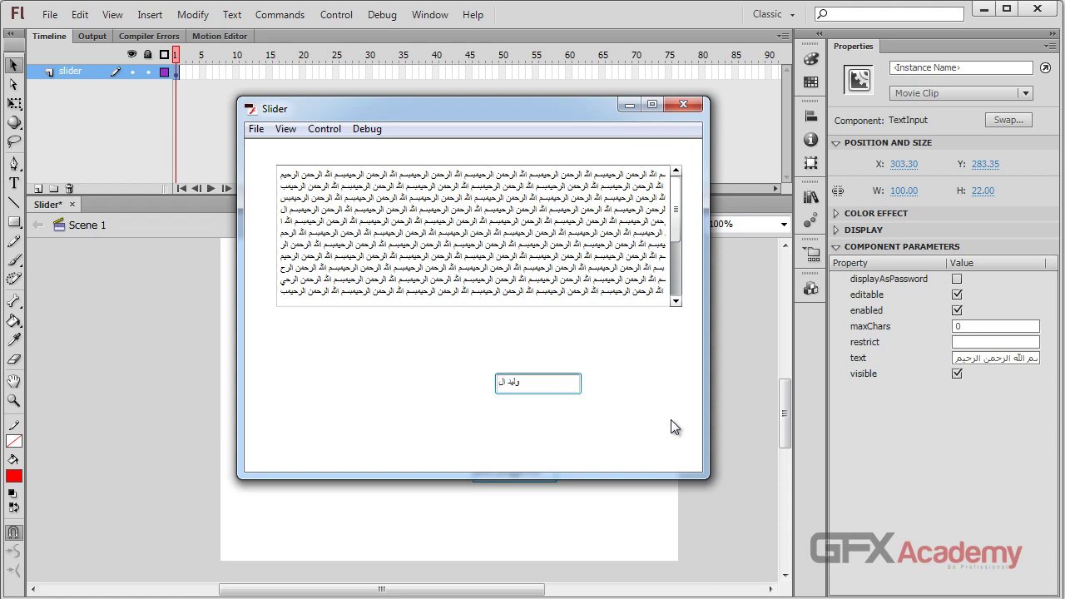
left_click(683, 103)
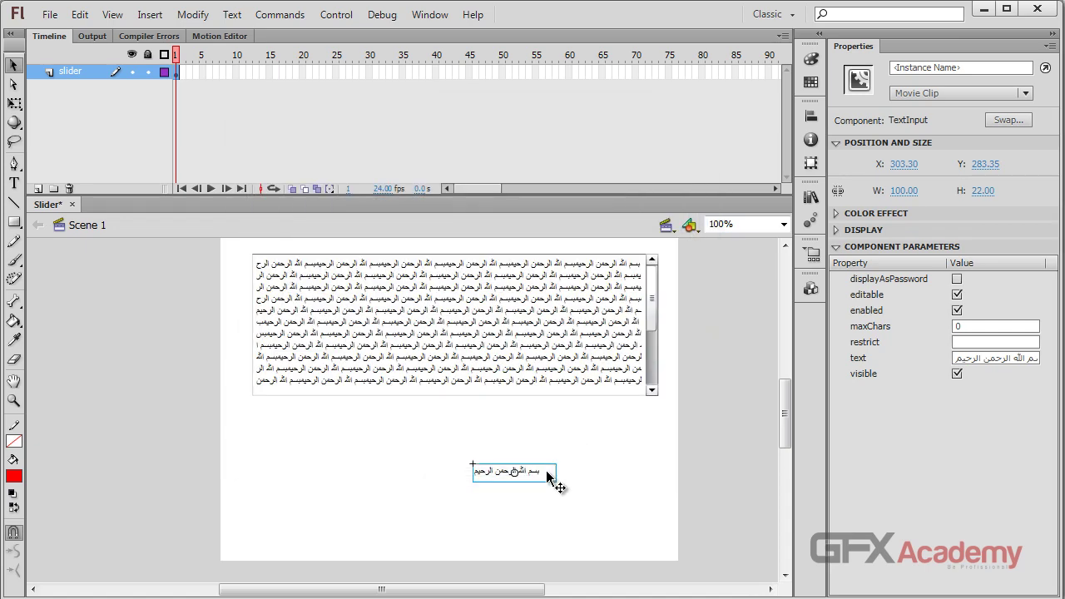
left_click(957, 279)
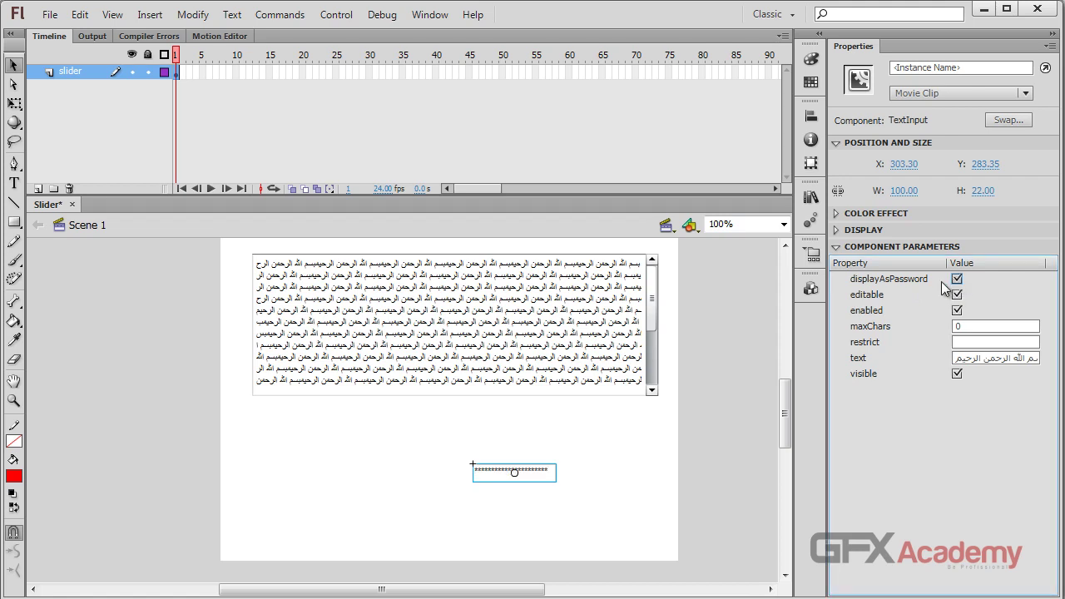
- Empty the TextInput's text value and test typing masked characters into the password field
left_click(974, 358)
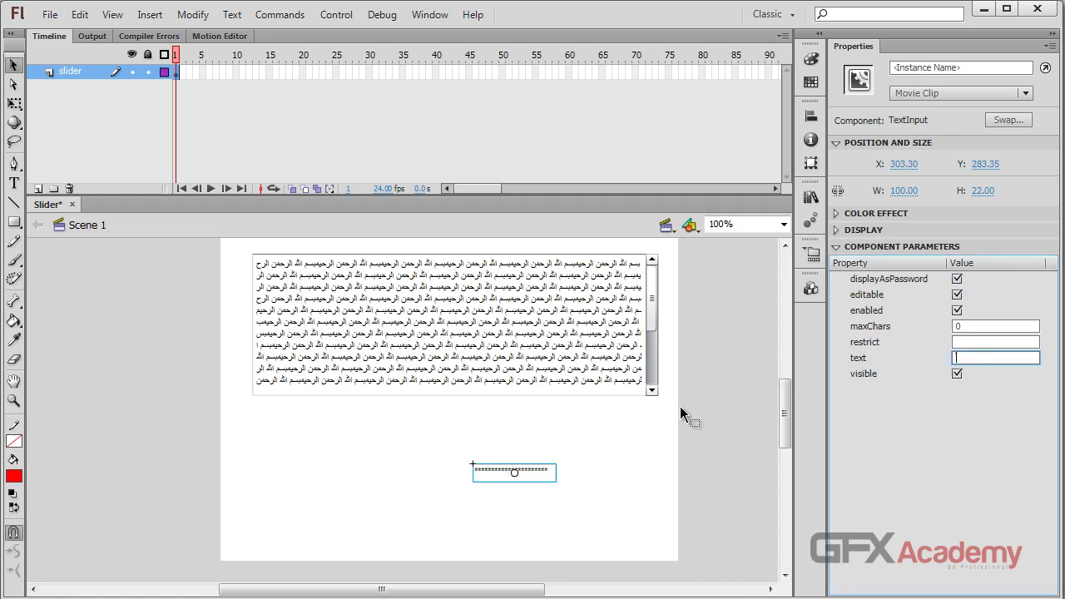
left_click(646, 452)
key("ctrl+Return")
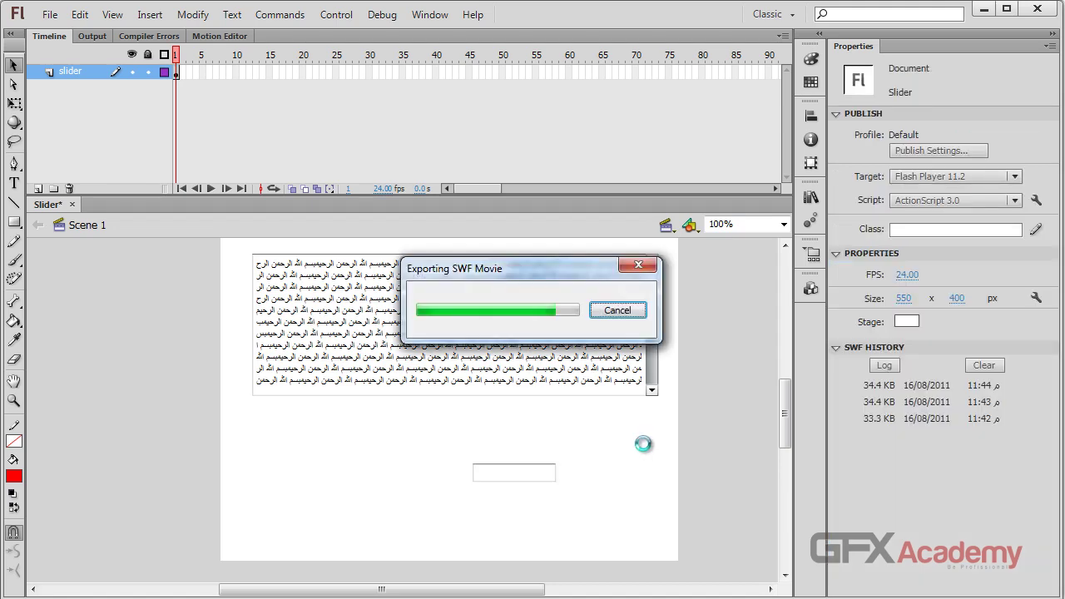
left_click(572, 383)
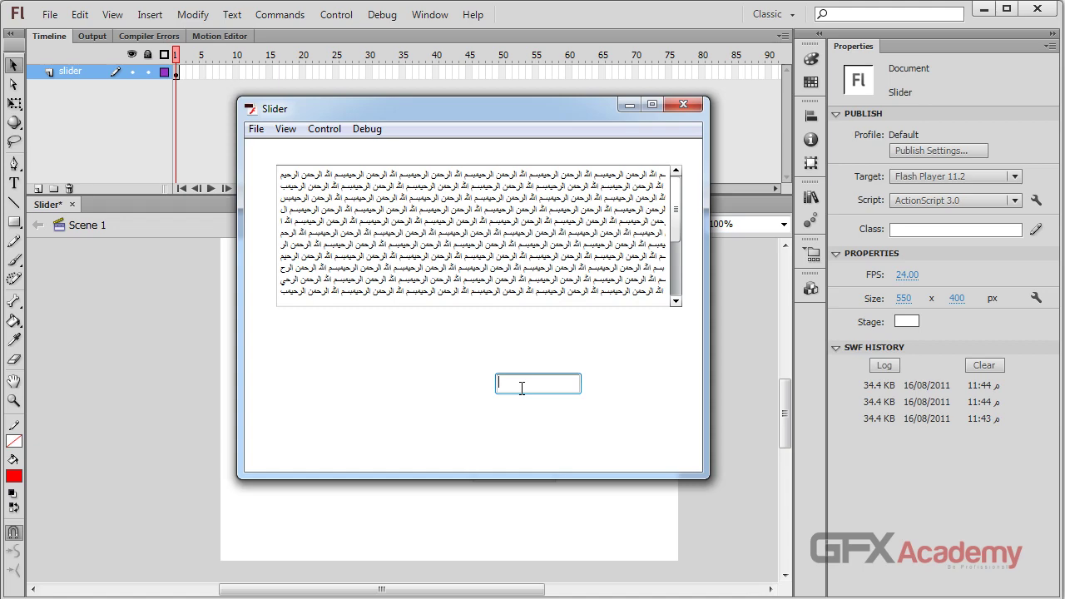
key("BackSpace")
key("BackSpace")
key("BackSpace")
key("BackSpace")
key("BackSpace")
key("BackSpace")
left_click(683, 105)
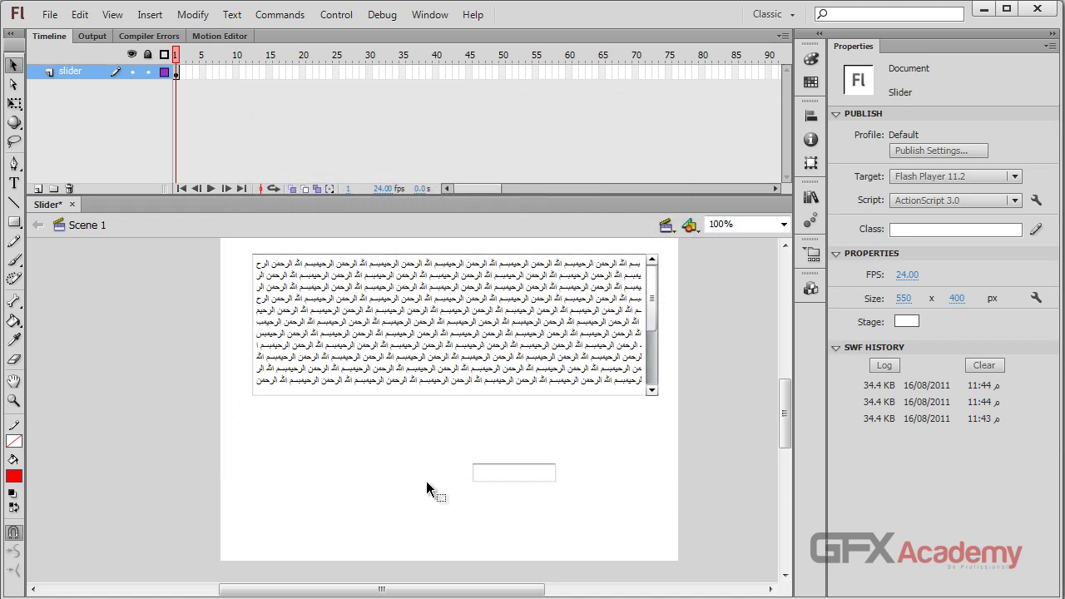
left_click(533, 476)
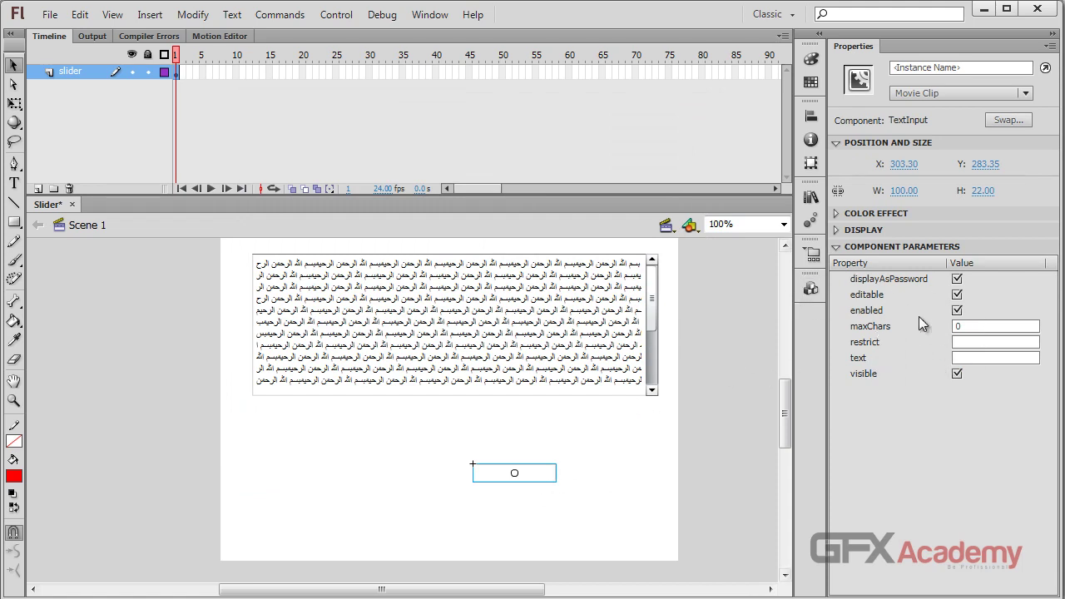
- Toggle the TextInput's editable option off and on, leave maxChars at 0, and open Components
left_click(957, 295)
left_click(957, 295)
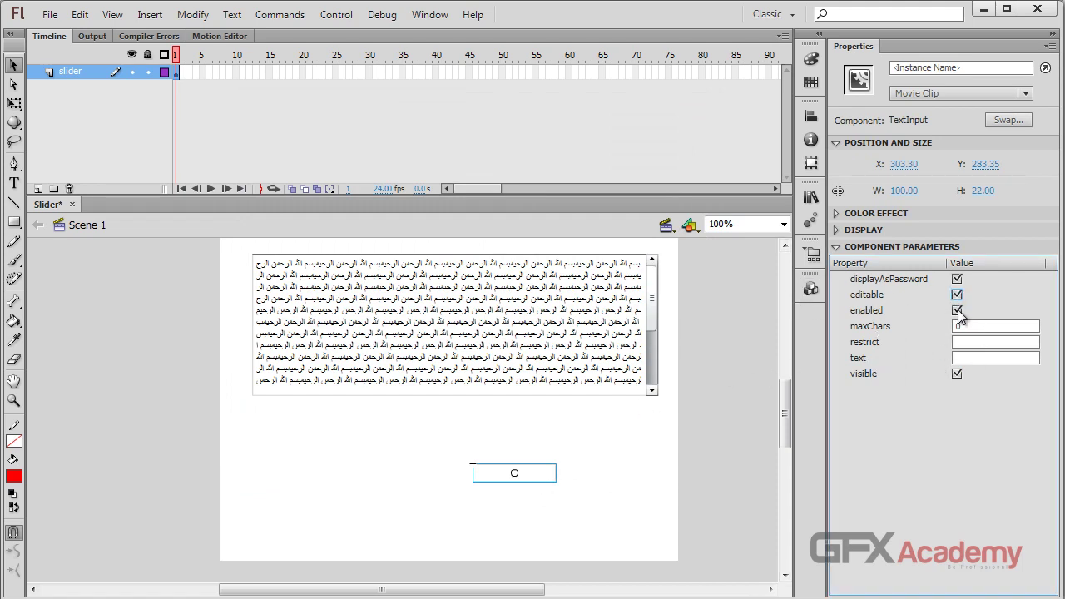
left_click(979, 330)
left_click(978, 326)
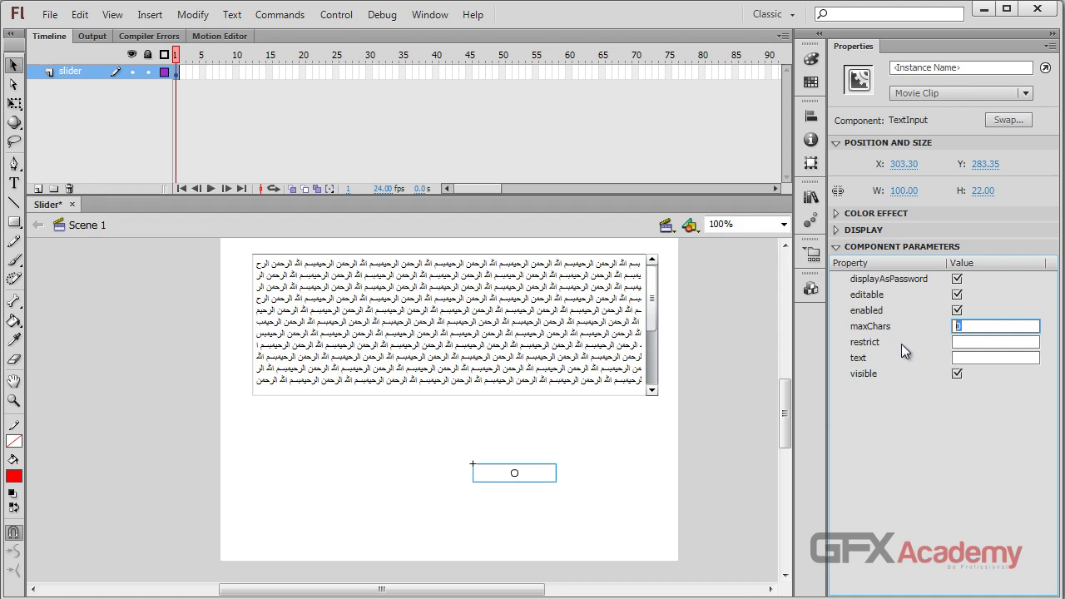
left_click(968, 328)
left_click(966, 357)
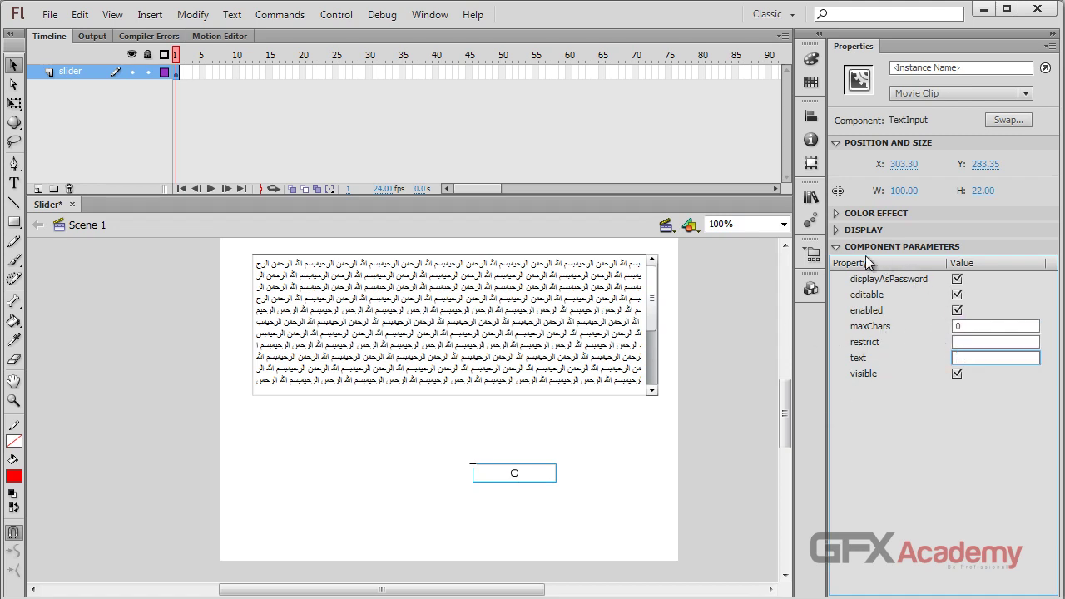
left_click(809, 289)
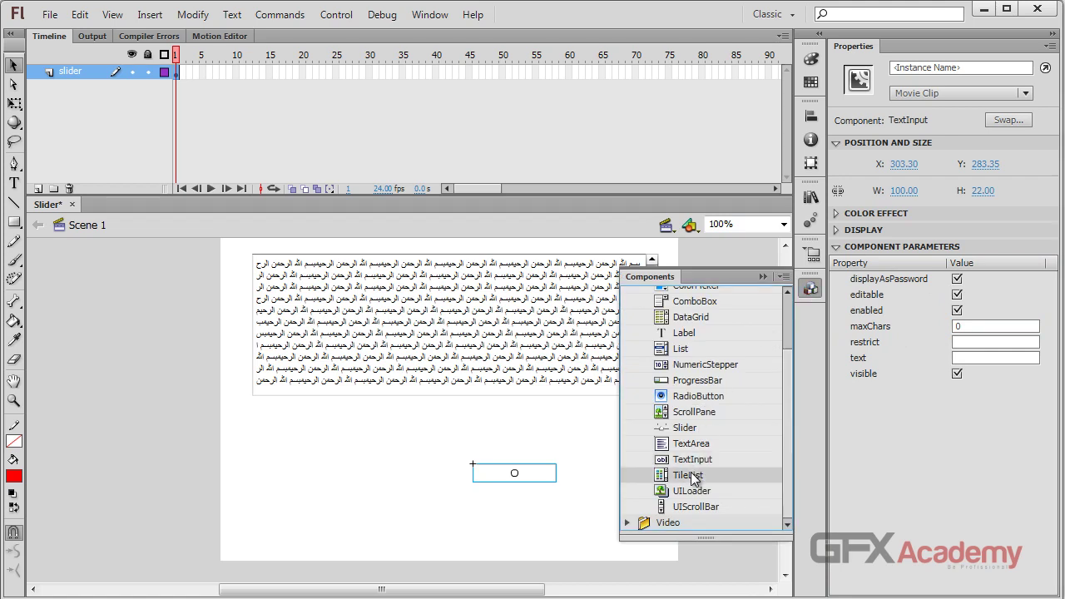
- Drop a TileList onto the stage and shift the TextInput to the left
left_click_drag(660, 476, 590, 471)
left_click_drag(525, 481, 314, 477)
left_click(574, 481)
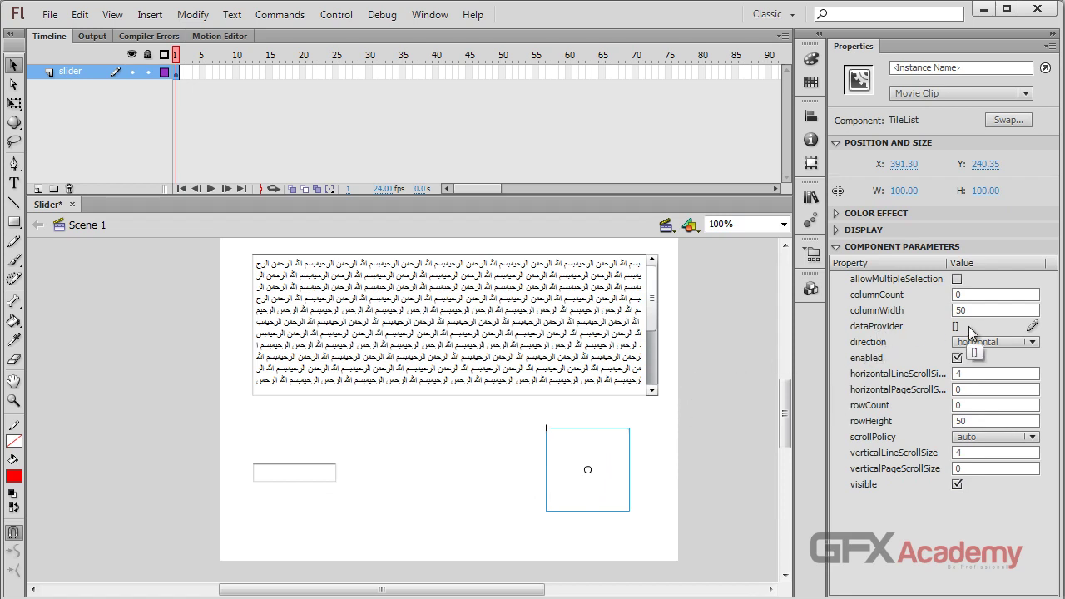
- Add seven more label items to the TileList's dataProvider
left_click(1033, 327)
left_click(543, 191)
left_click(542, 191)
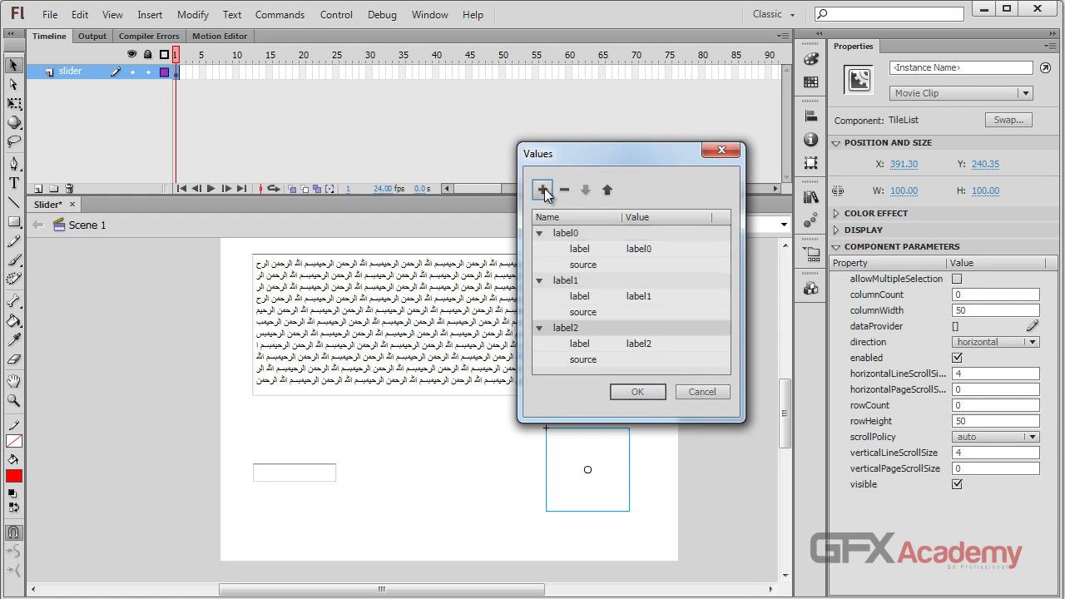
left_click(543, 190)
left_click(542, 190)
left_click(543, 191)
left_click(543, 191)
left_click(542, 191)
left_click(543, 191)
left_click(543, 190)
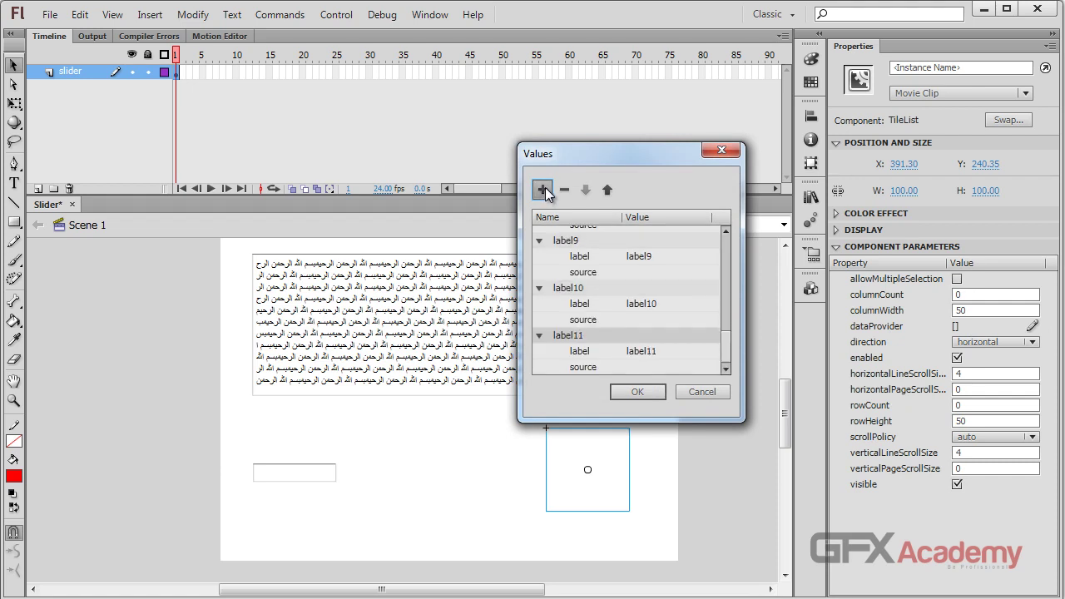
left_click(543, 191)
left_click(543, 191)
left_click(543, 190)
left_click(636, 393)
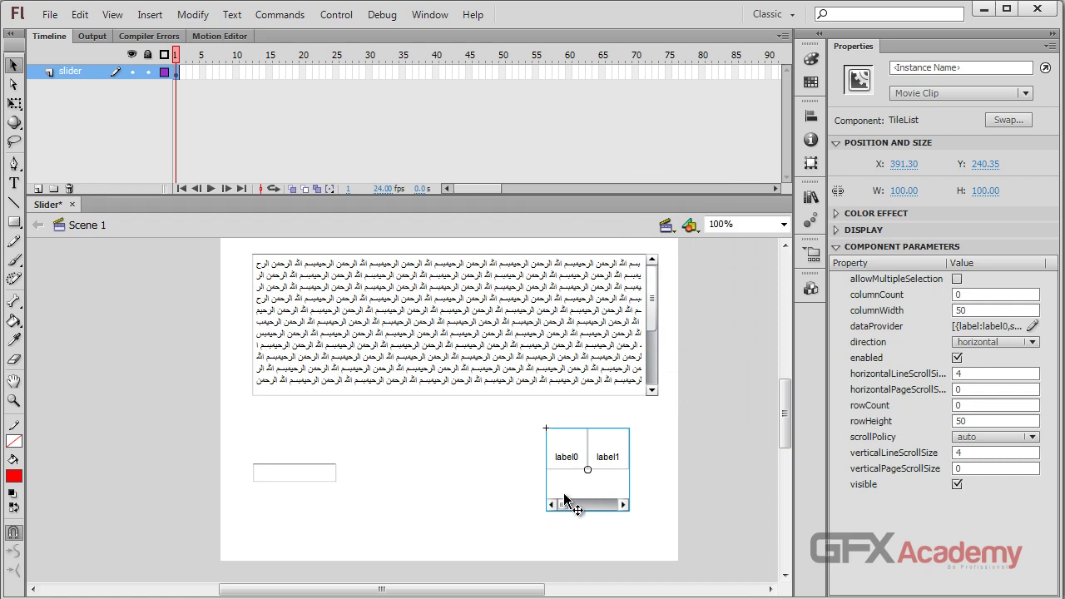
- Widen the TileList with Free Transform and move it to the stage bottom
key("q")
left_click_drag(546, 470, 452, 475)
left_click_drag(625, 458, 565, 501)
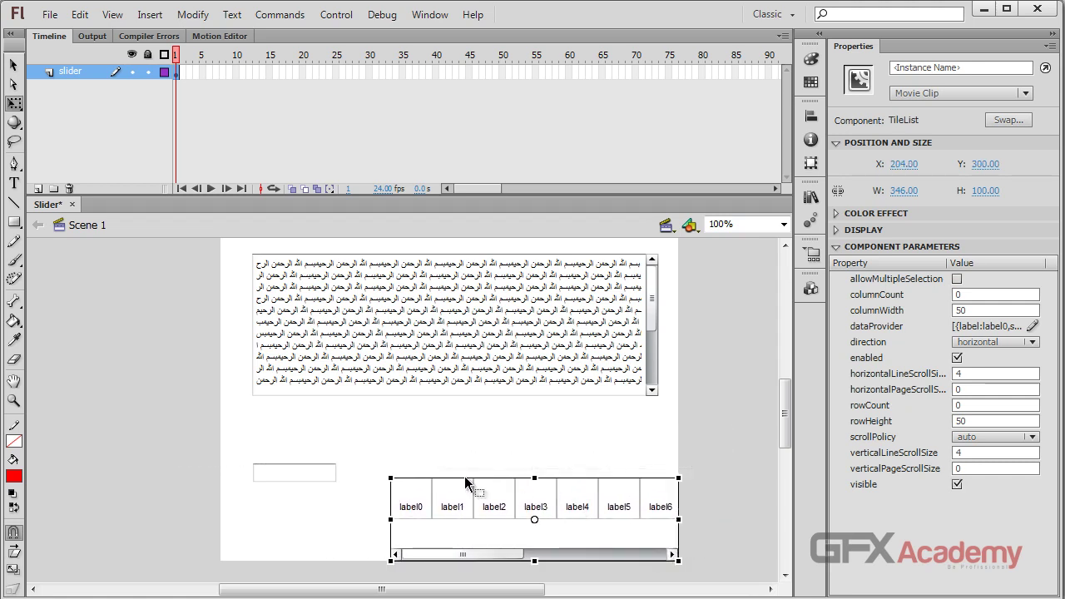
key("v")
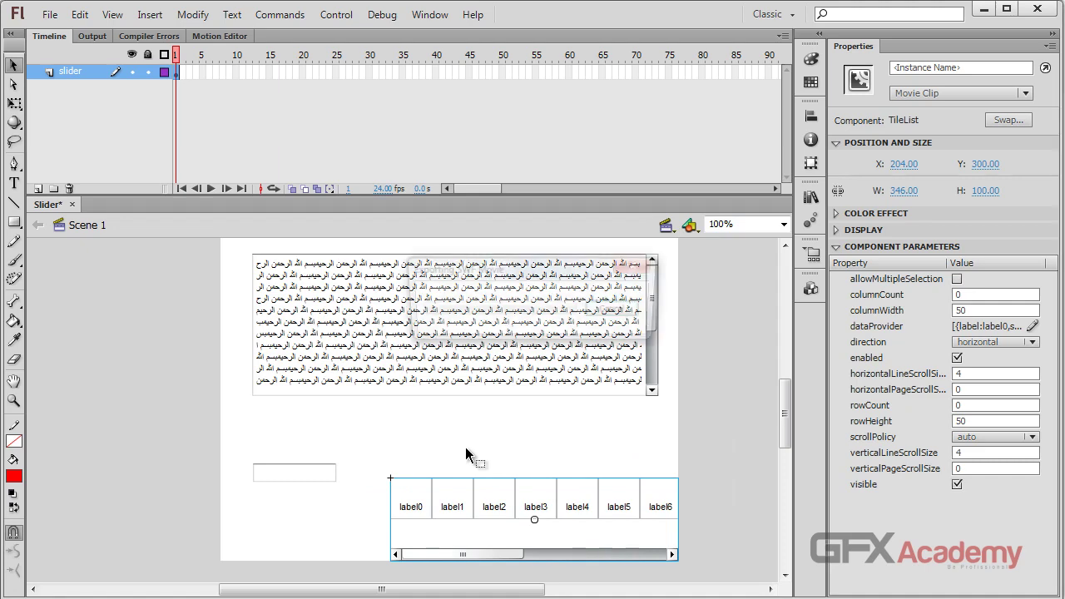
key("ctrl+Return")
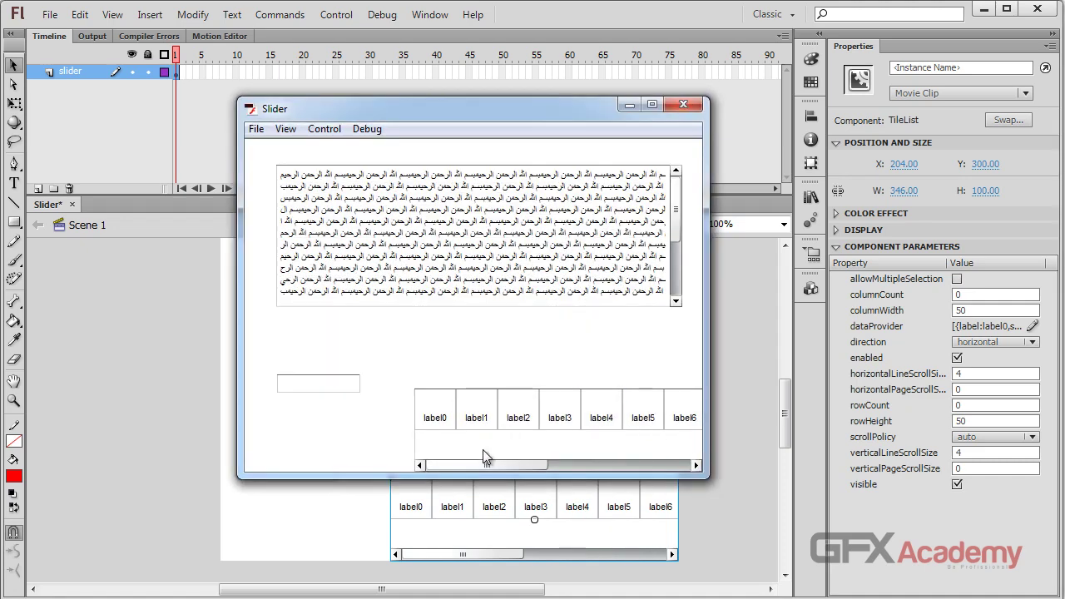
mouse_move(488, 468)
left_mouse_down()
mouse_move(640, 471)
mouse_move(469, 472)
left_mouse_up()
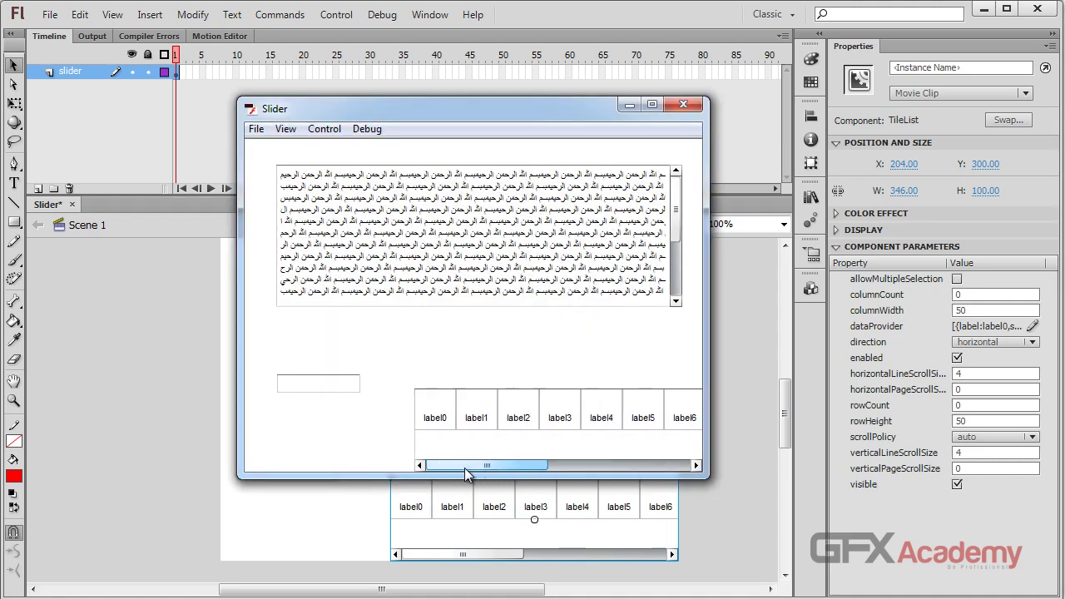
left_click(435, 418)
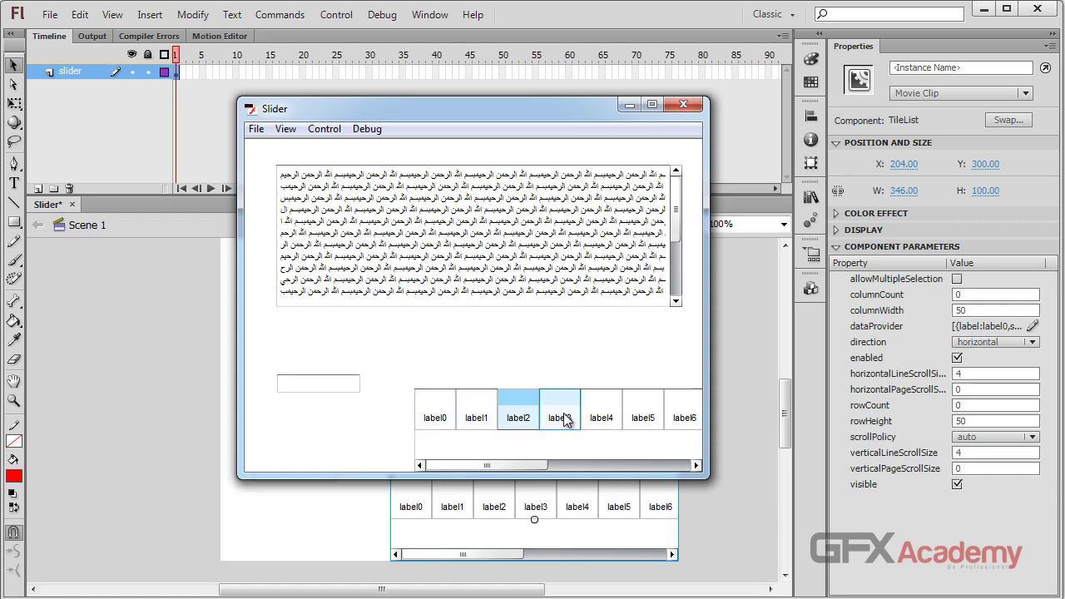
left_click(680, 416)
mouse_move(487, 465)
left_mouse_down()
mouse_move(618, 468)
mouse_move(408, 466)
mouse_move(484, 468)
left_mouse_up()
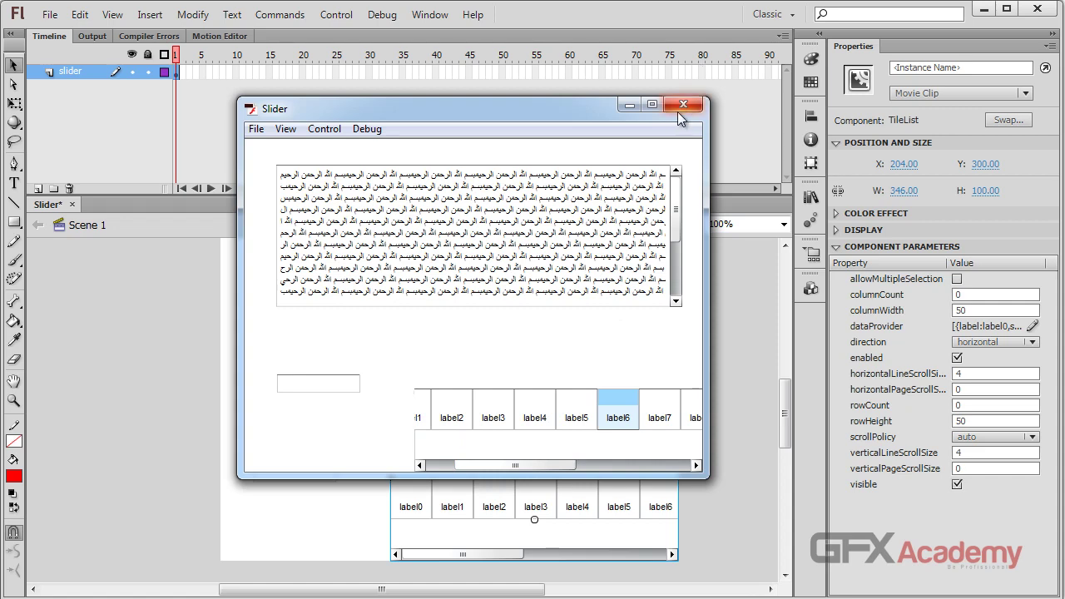
left_click(677, 111)
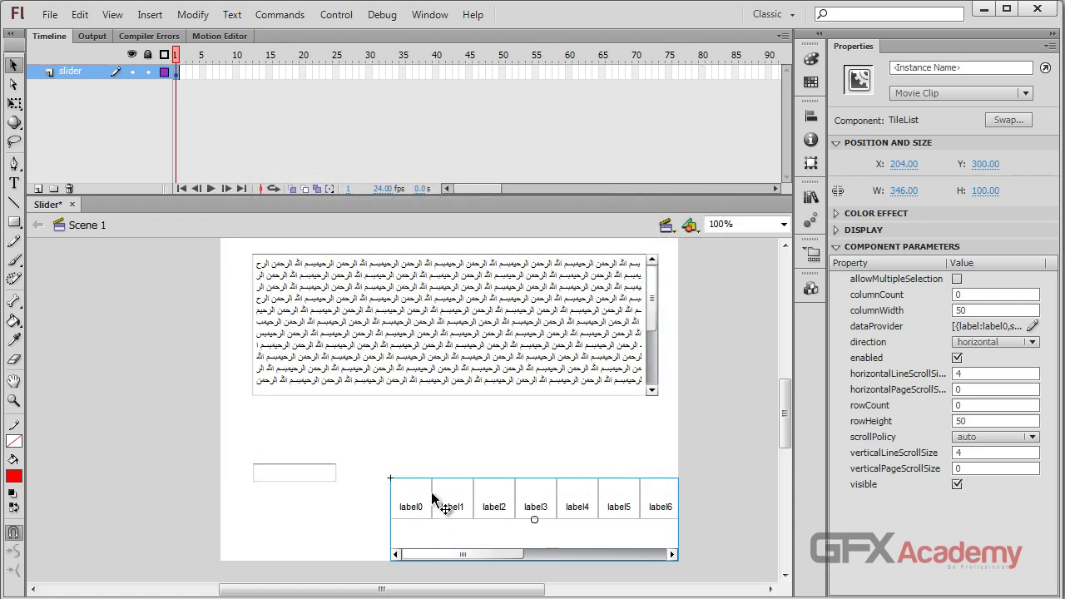
- Resize the TileList with Free Transform to roughly the full stage width
key("q")
left_click_drag(391, 519, 296, 519)
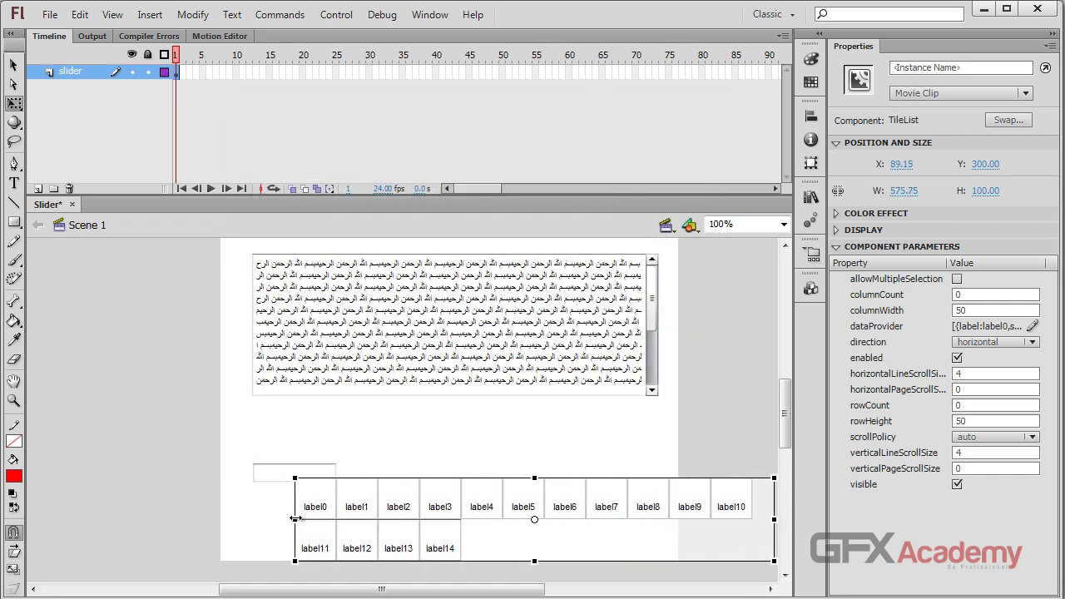
left_click_drag(516, 511, 443, 508)
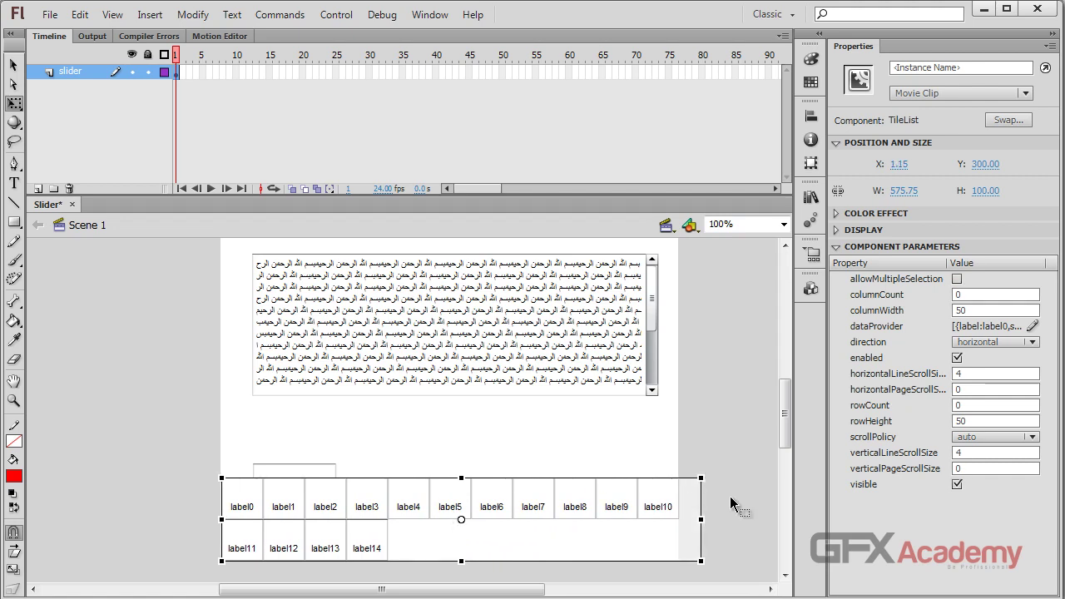
left_click_drag(701, 519, 693, 519)
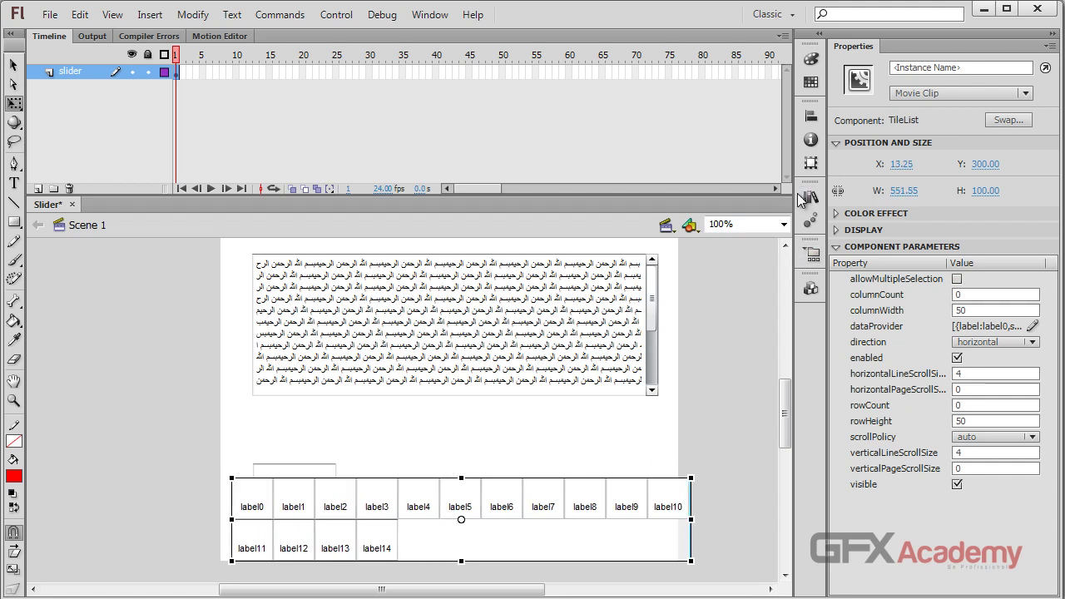
- Centre the TileList horizontally on the stage and preview it with Ctrl+Enter
left_click(811, 198)
left_click(811, 119)
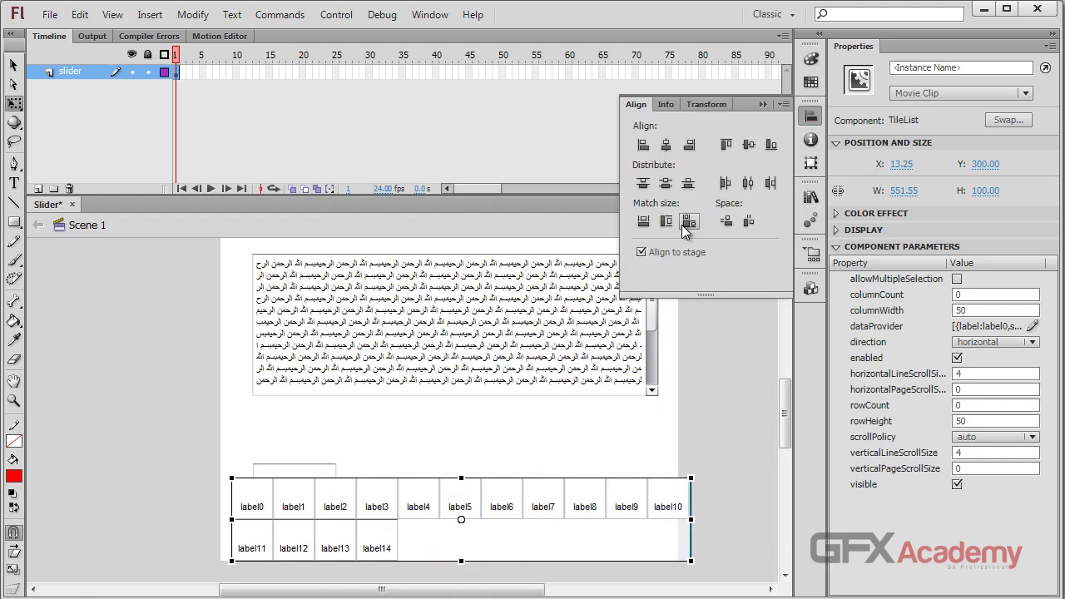
left_click(666, 147)
left_click(711, 404)
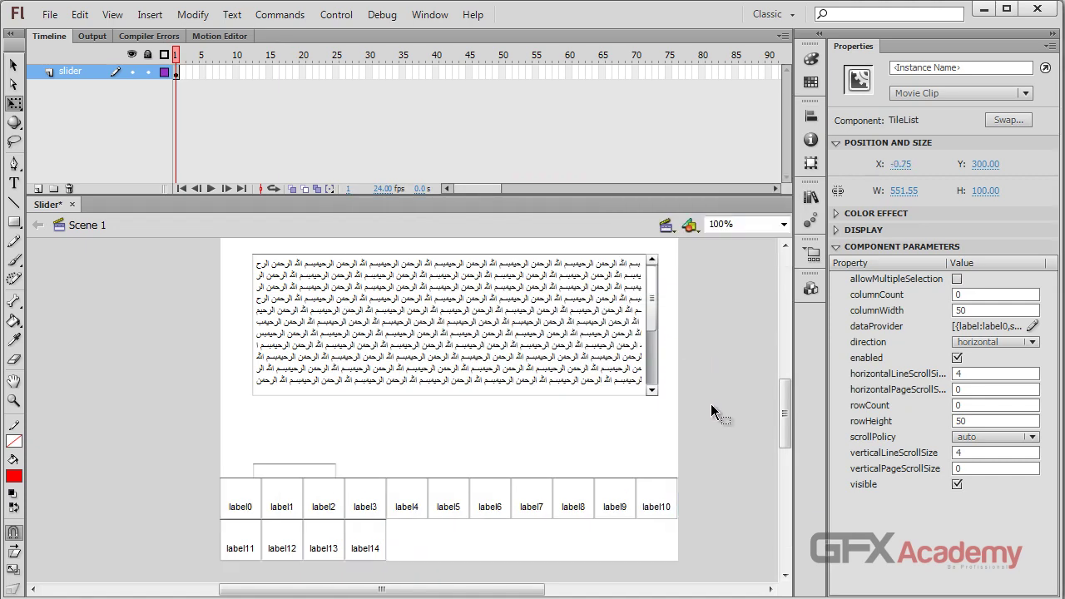
key("ctrl+Return")
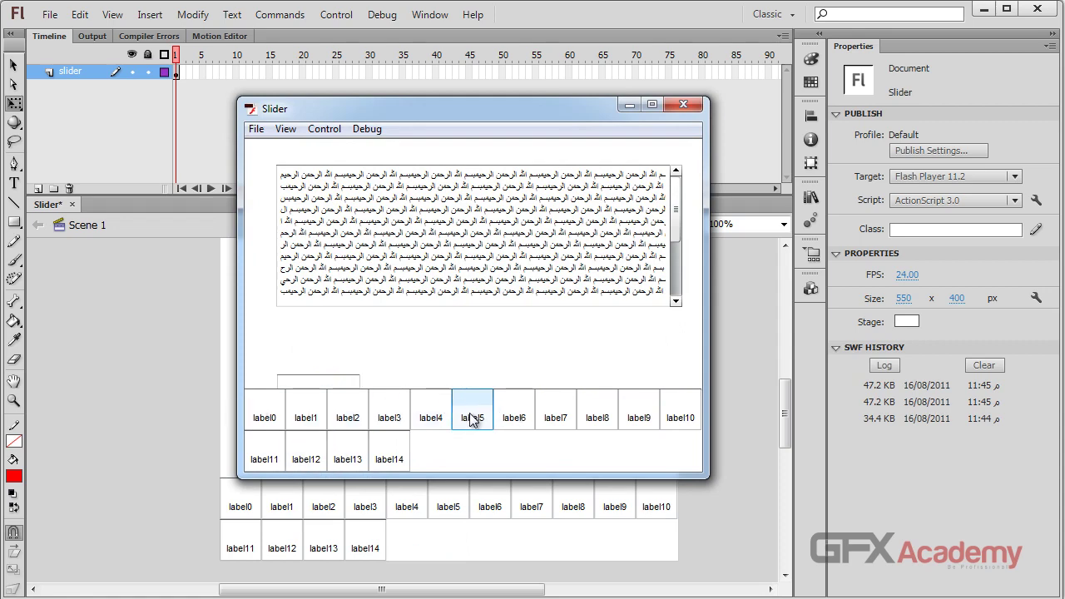
left_click(683, 105)
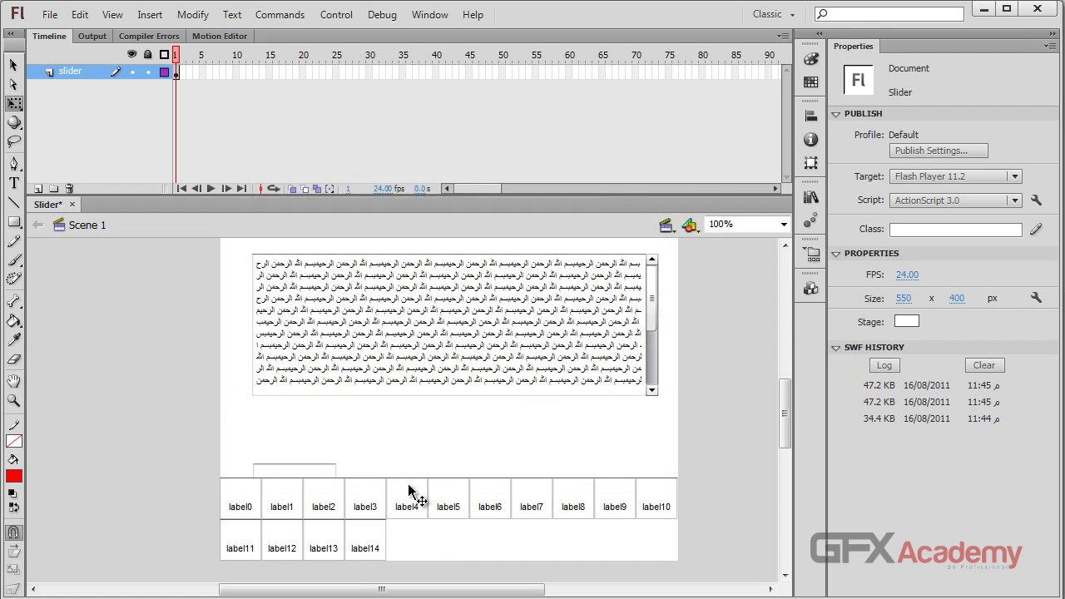
left_click(416, 500)
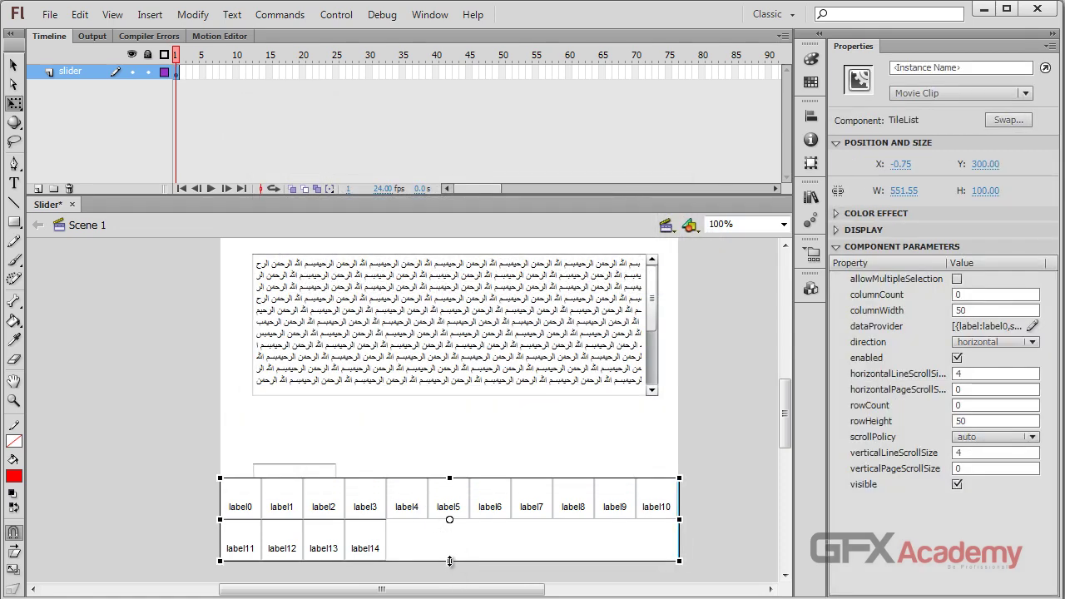
- Shrink the TileList to 60 px high, align it to the stage bottom, and test it
left_click_drag(450, 561, 451, 544)
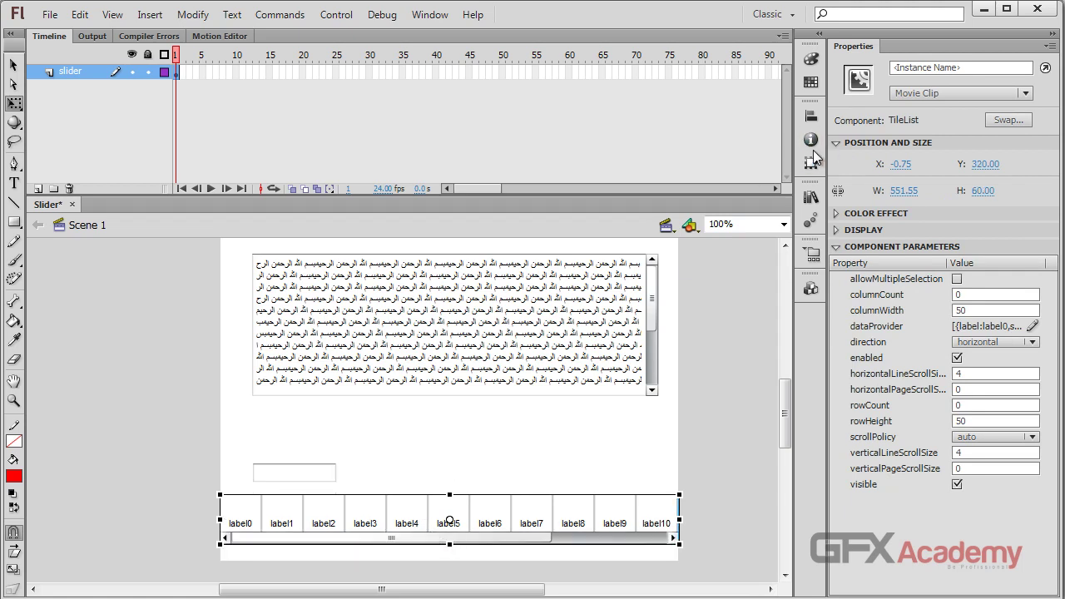
left_click(811, 115)
left_click(772, 145)
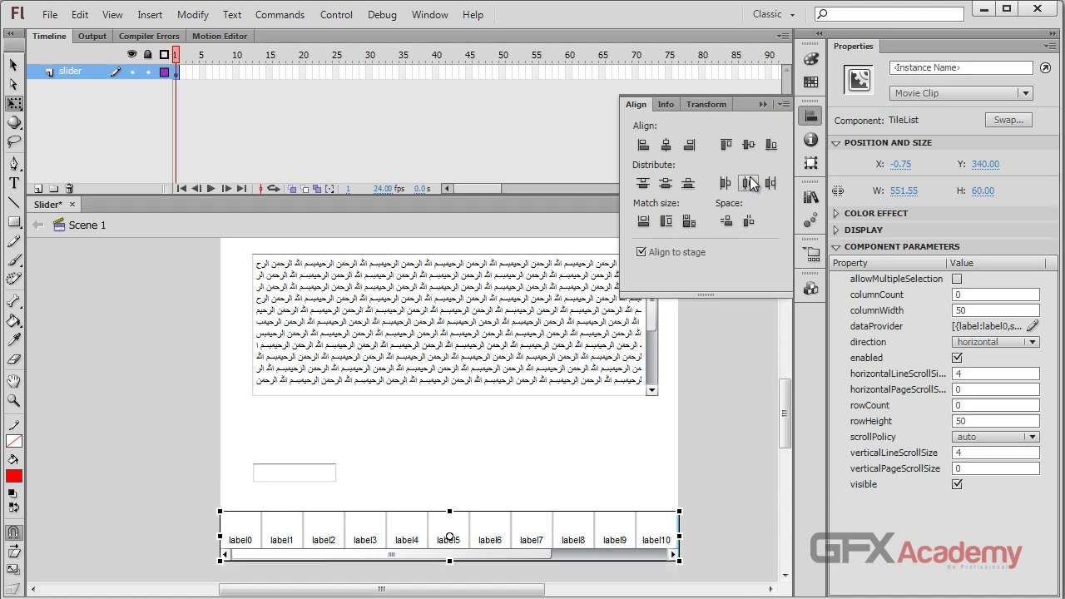
left_click(703, 444)
key("ctrl+Return")
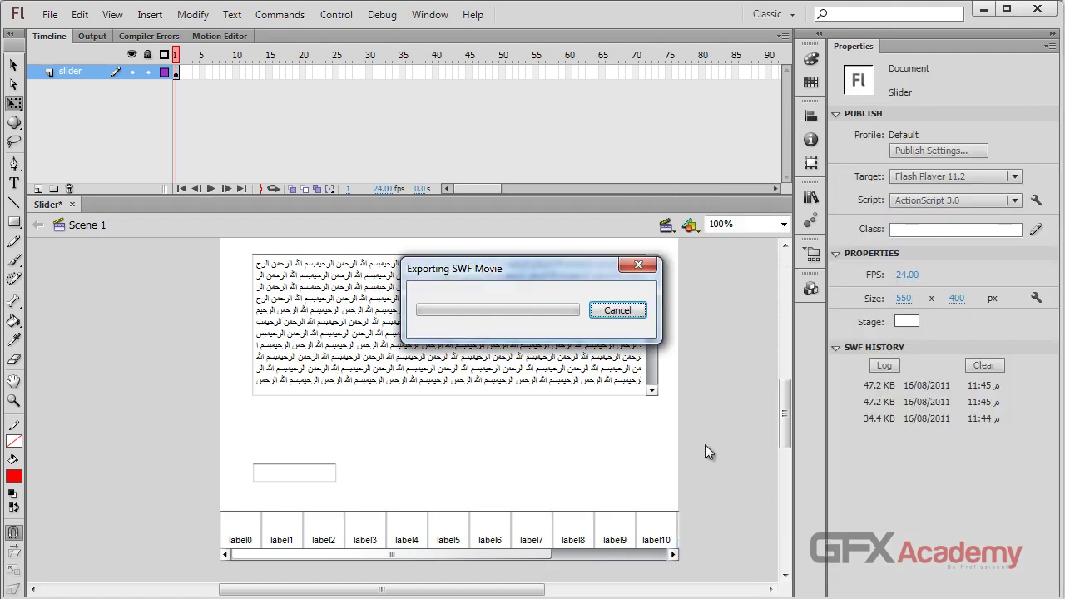
mouse_move(338, 465)
left_mouse_down()
mouse_move(495, 465)
mouse_move(315, 463)
mouse_move(325, 463)
left_mouse_up()
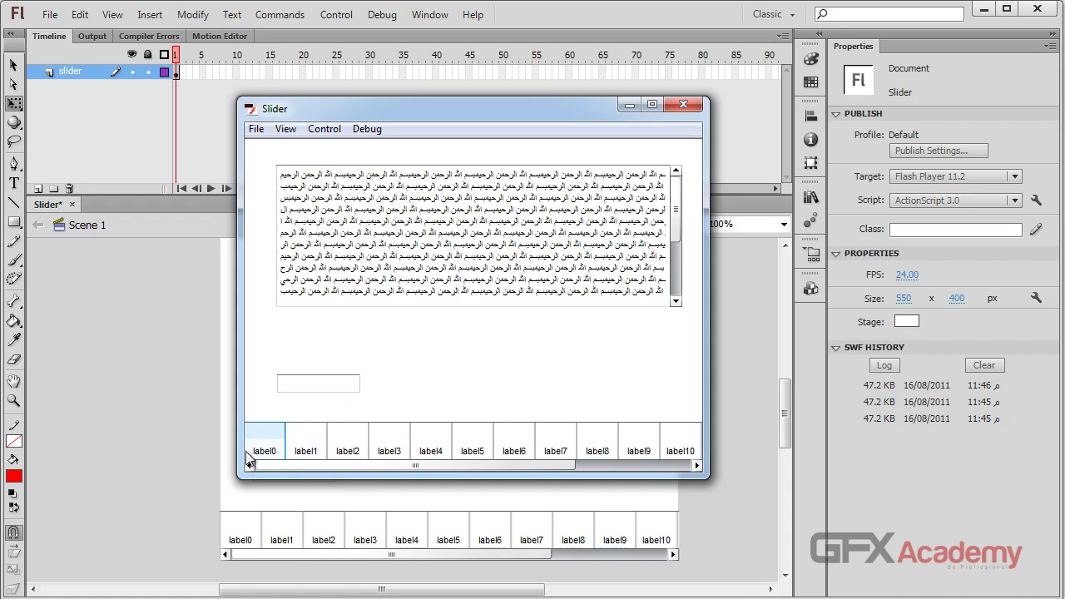
- Try the label0 tile, close the player, reselect the TileList, and save Slider
left_click(268, 444)
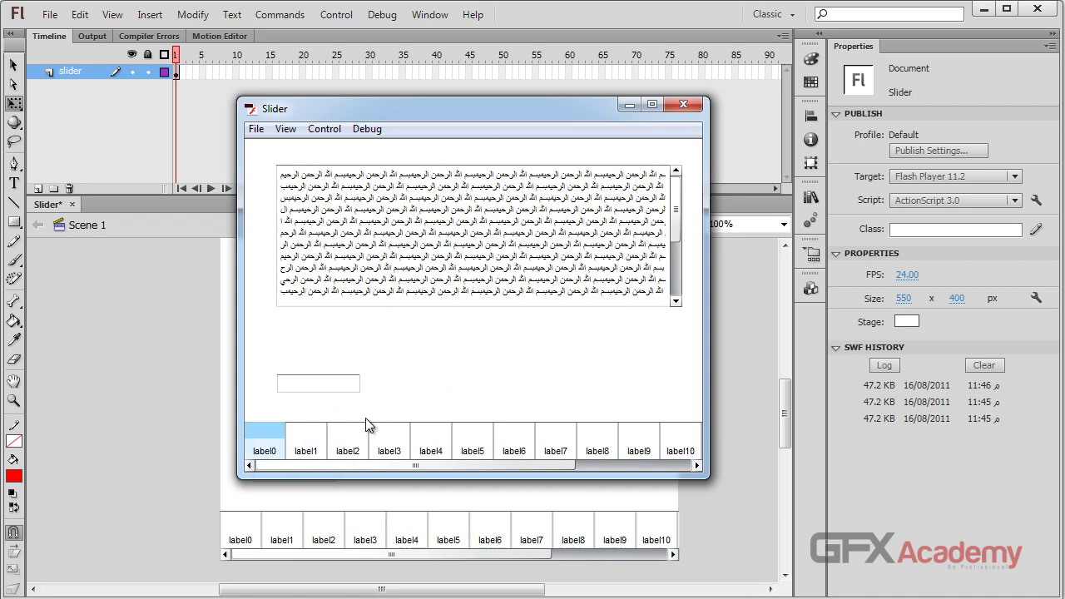
left_click(683, 104)
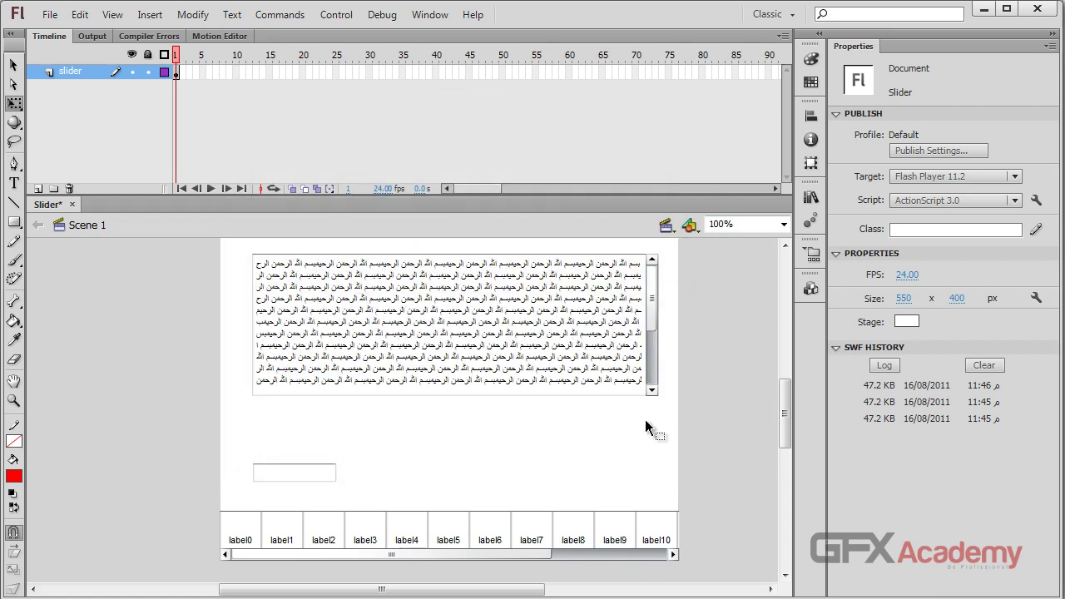
left_click(453, 543)
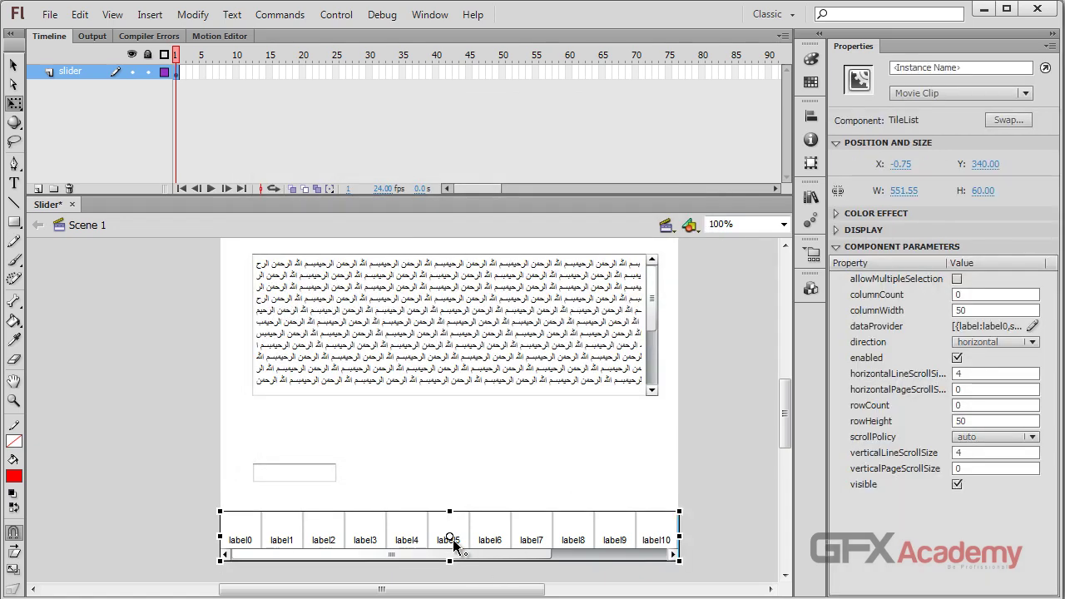
key("v")
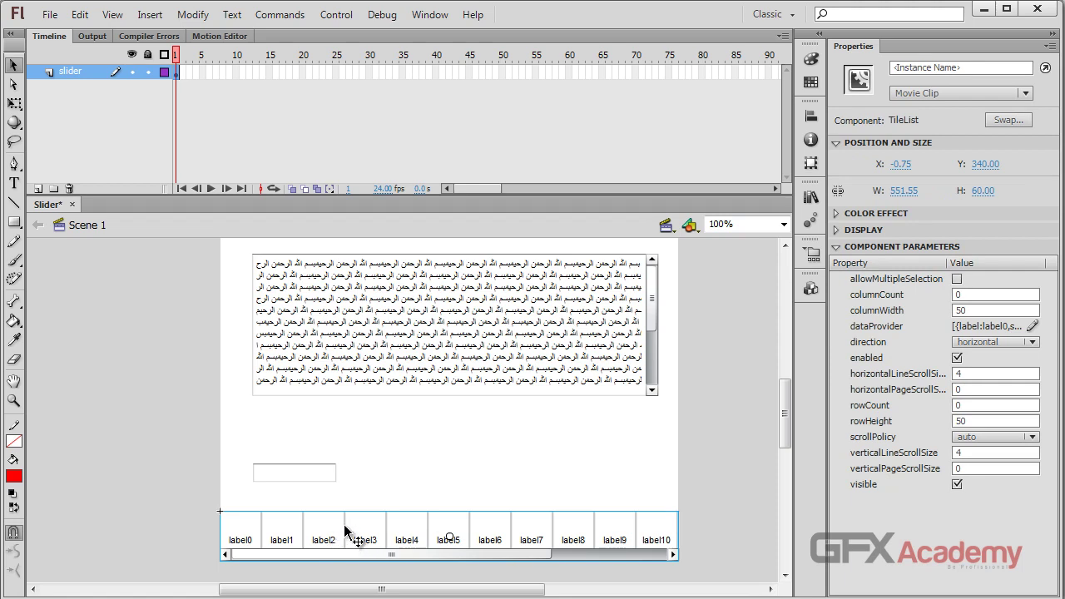
key("ctrl+s")
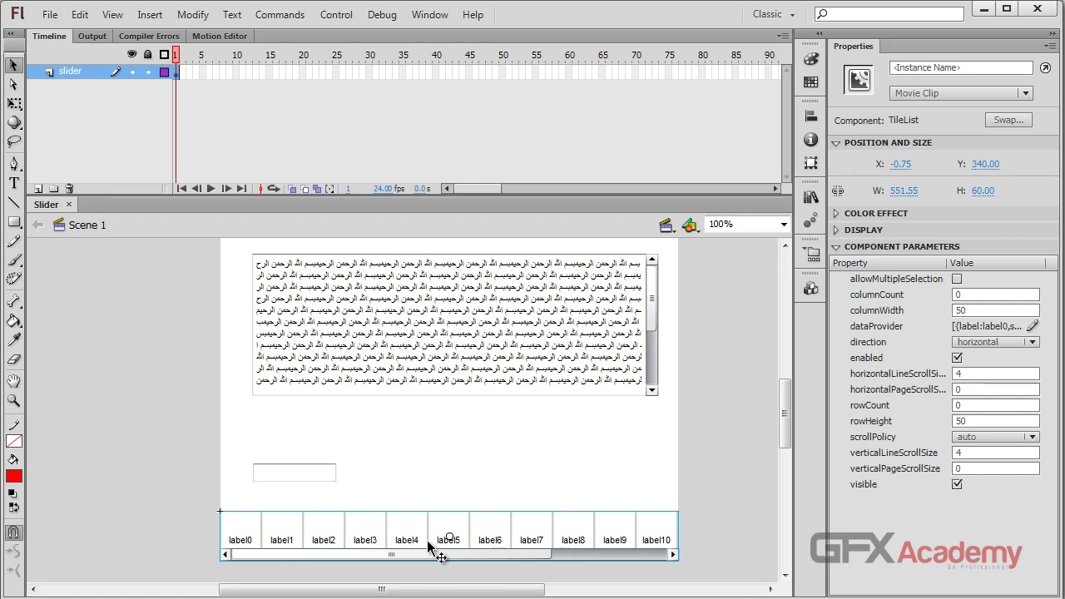
left_click(916, 68)
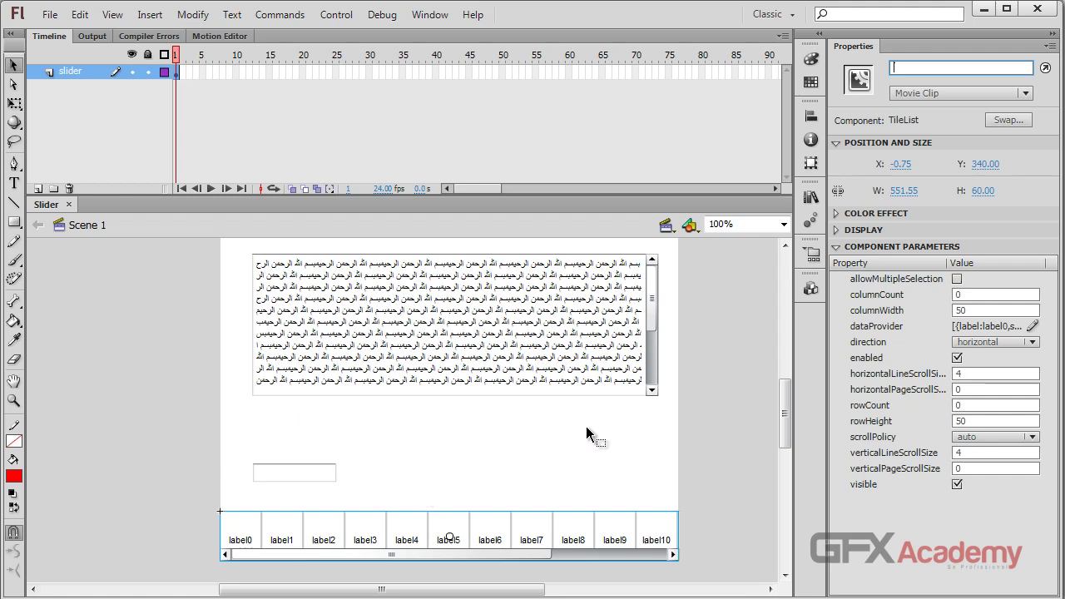
- Drag a UILoader from Components below the text area and nudge it down one pixel
left_click(812, 288)
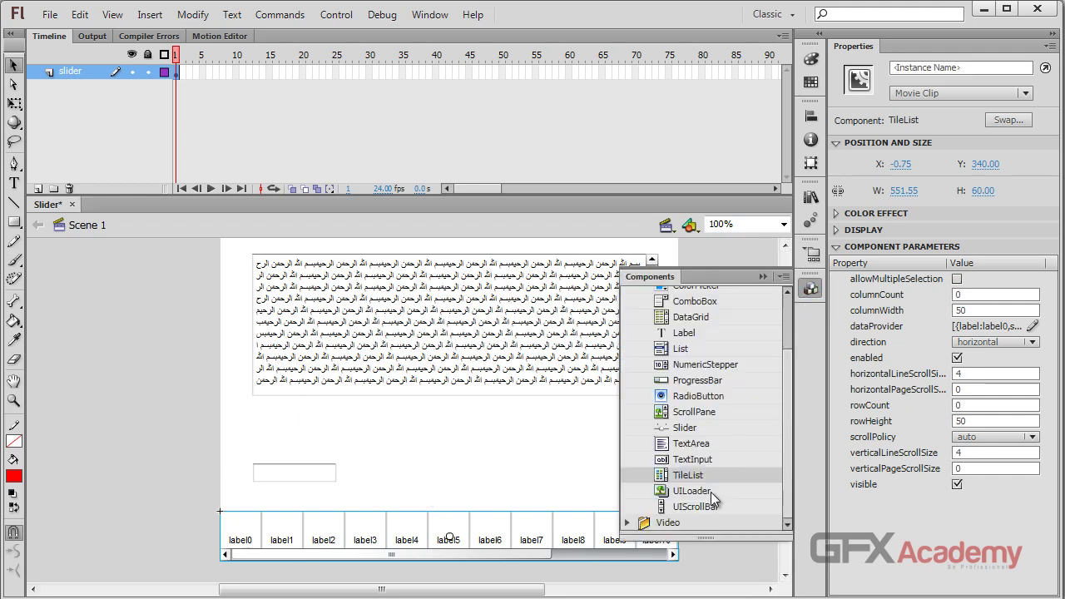
left_click_drag(673, 497, 541, 449)
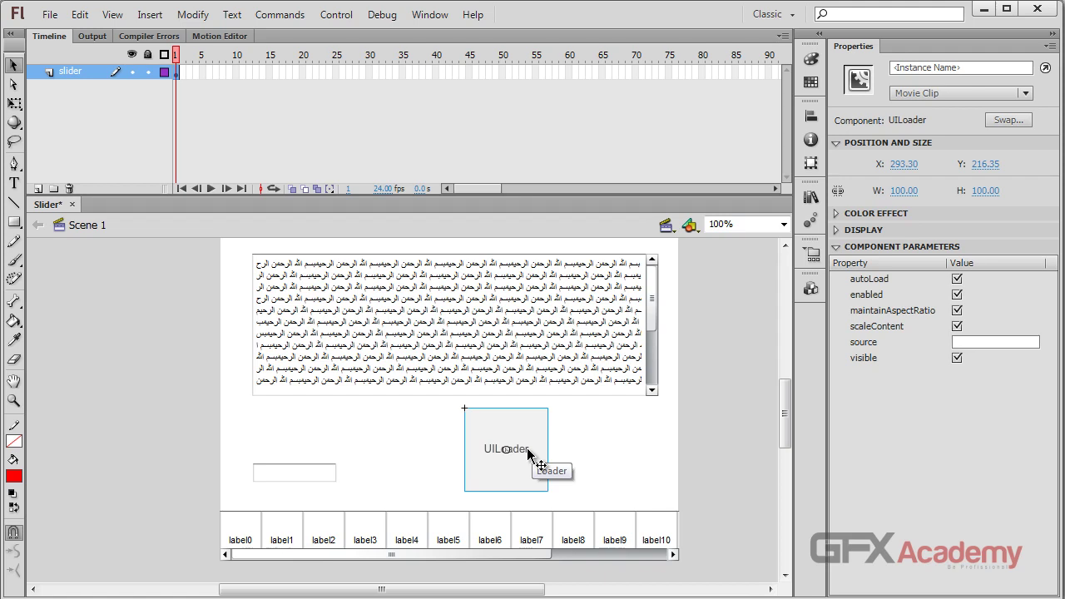
key("Down")
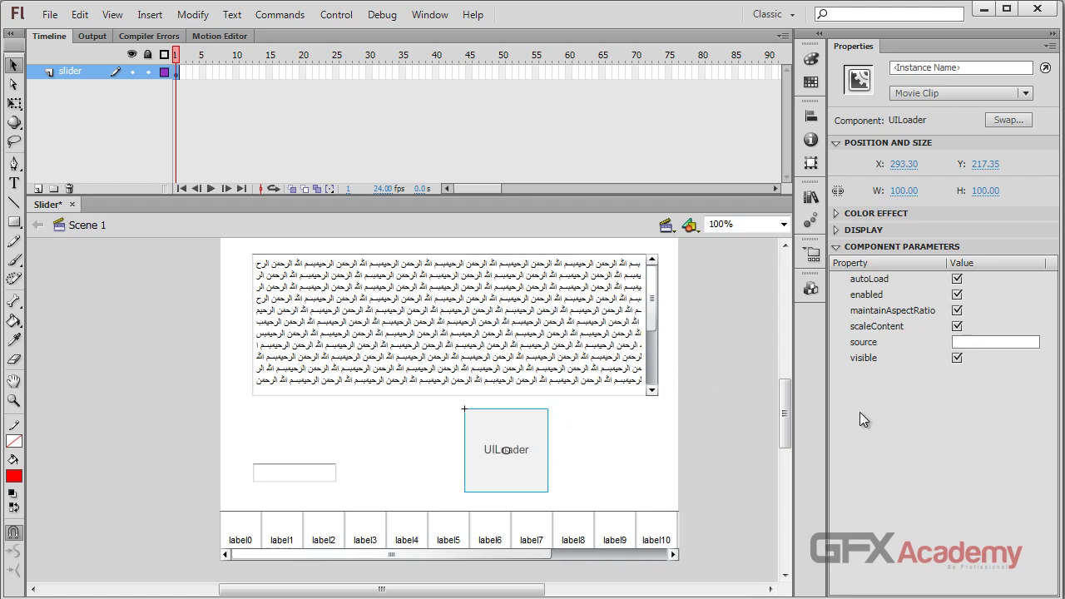
- Save the movie while checking the UILoader's source value
left_click(973, 342)
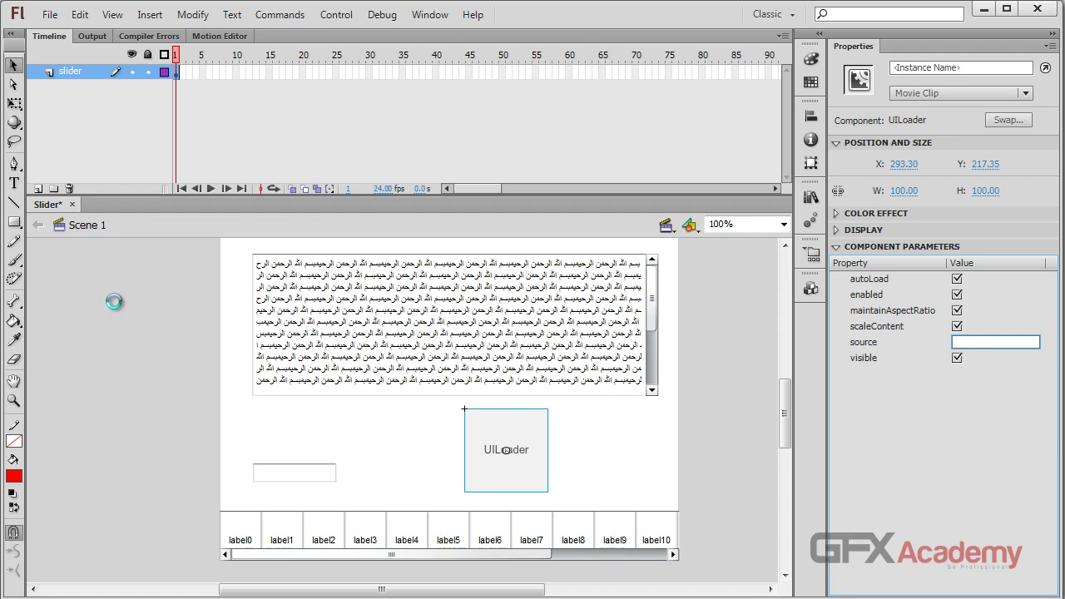
key("ctrl+s")
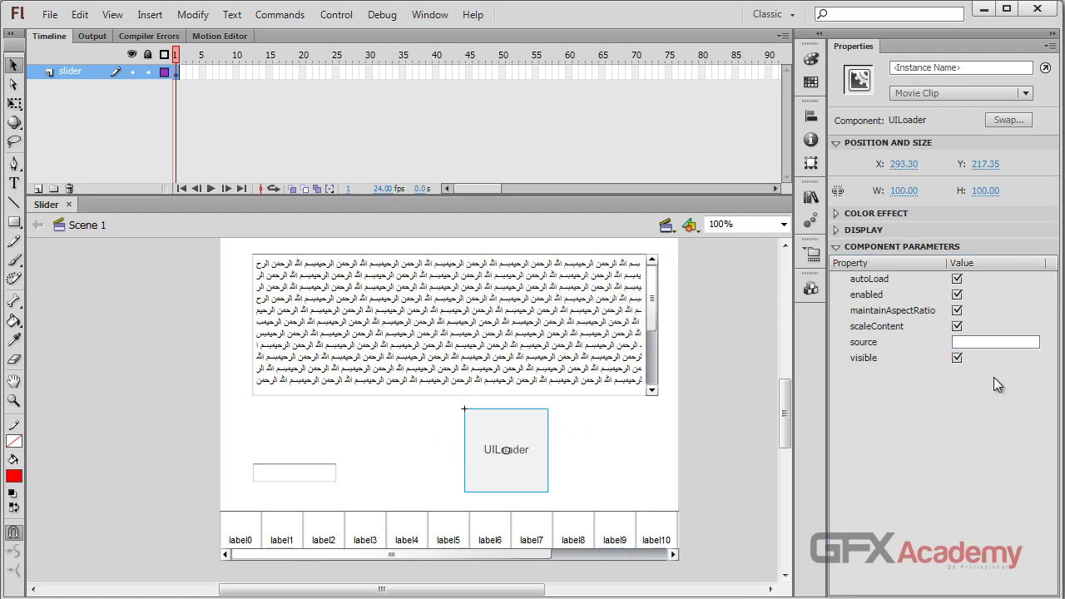
left_click(990, 342)
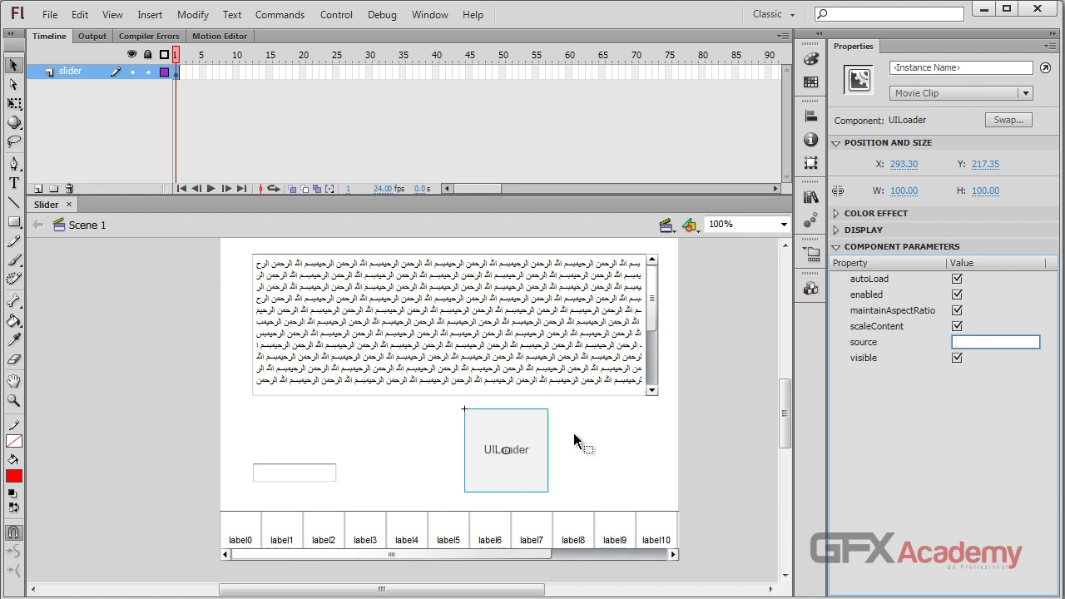
- Drag the UILoader right to X 424.30, under the text area's right end
left_click(534, 458)
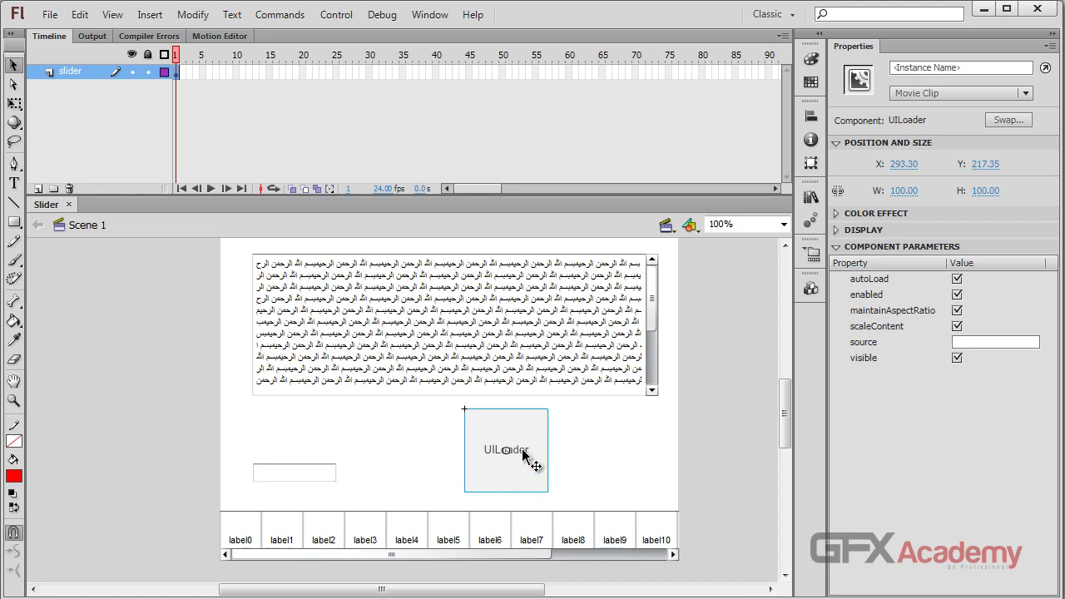
left_click_drag(536, 452, 631, 450)
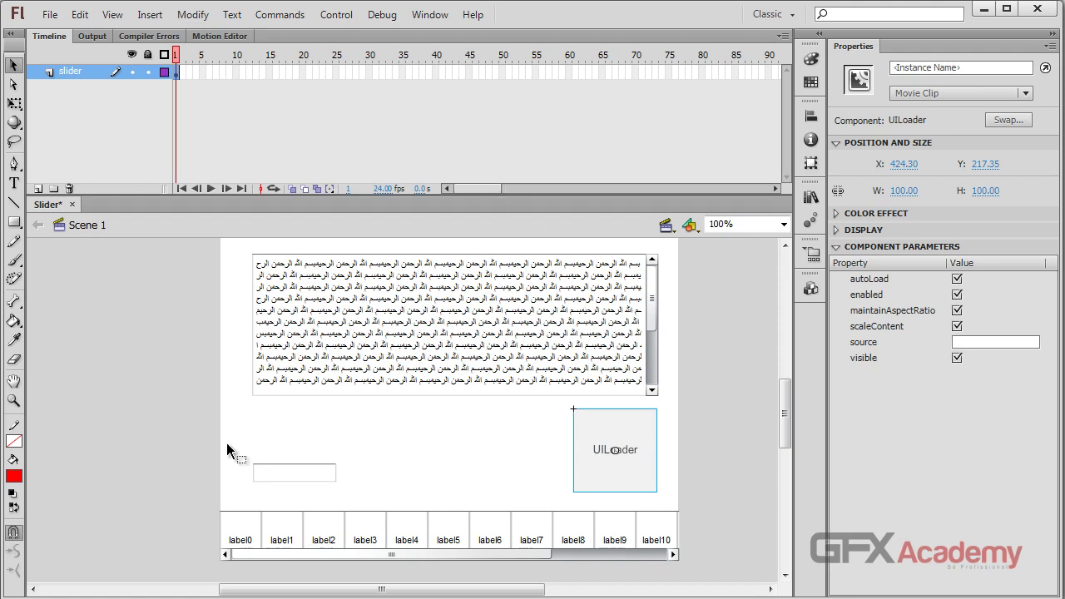
left_click(338, 539)
left_click(586, 454)
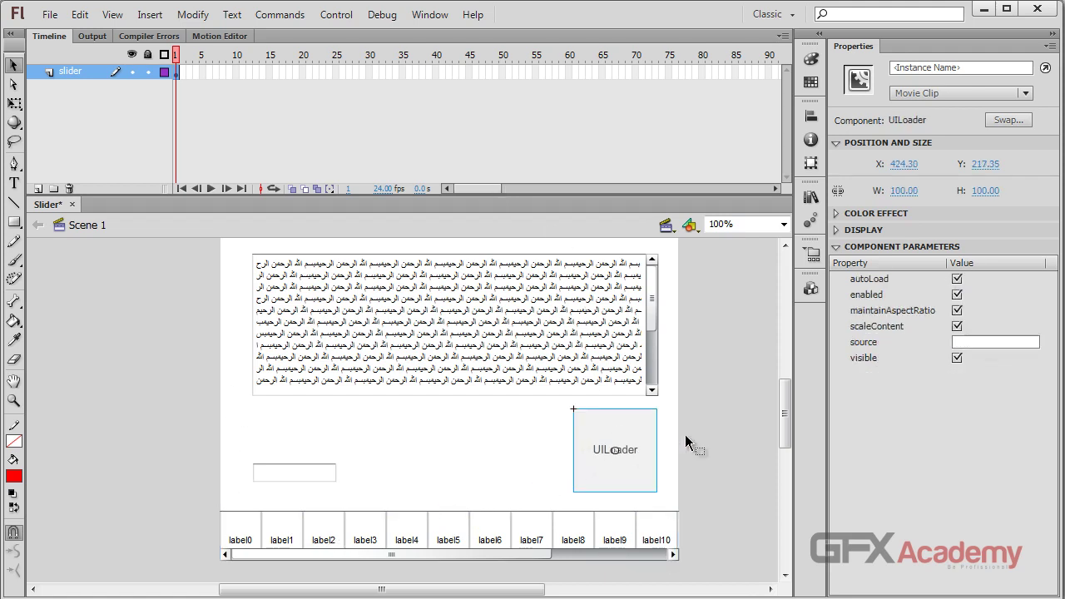
- Place a vertical 15×86.95 UIScrollBar at X 369.95, Y 212.95, left of the UILoader
left_click(810, 287)
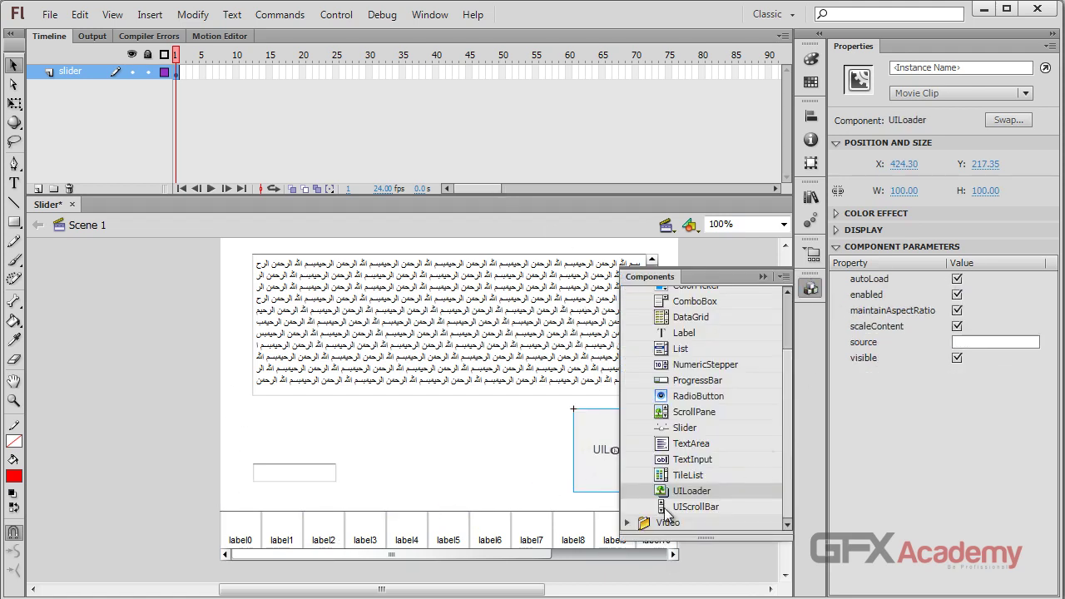
left_click_drag(681, 507, 438, 468)
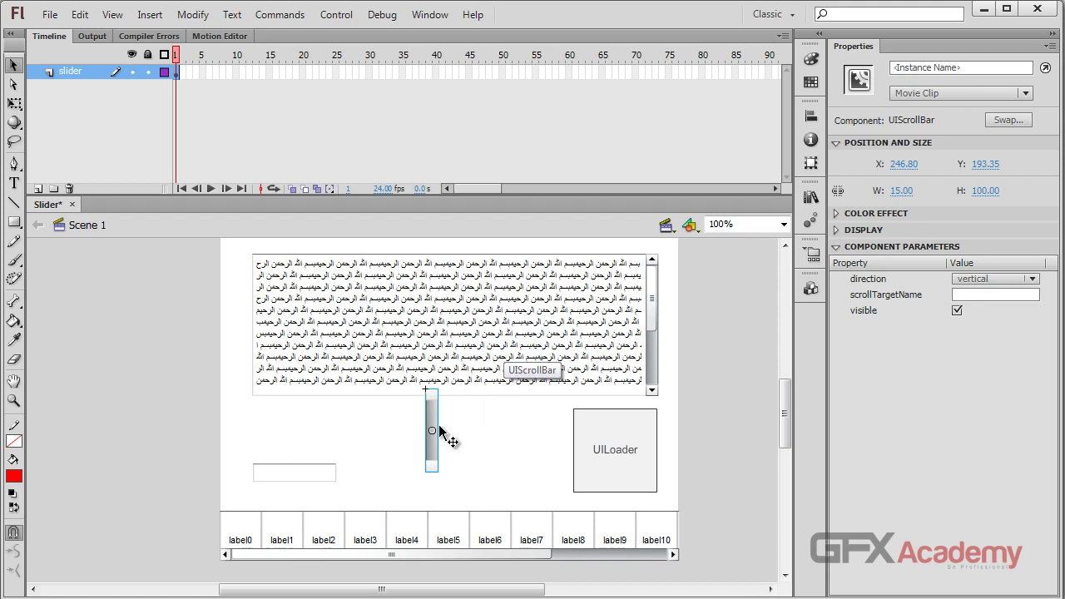
left_click_drag(440, 443, 490, 453)
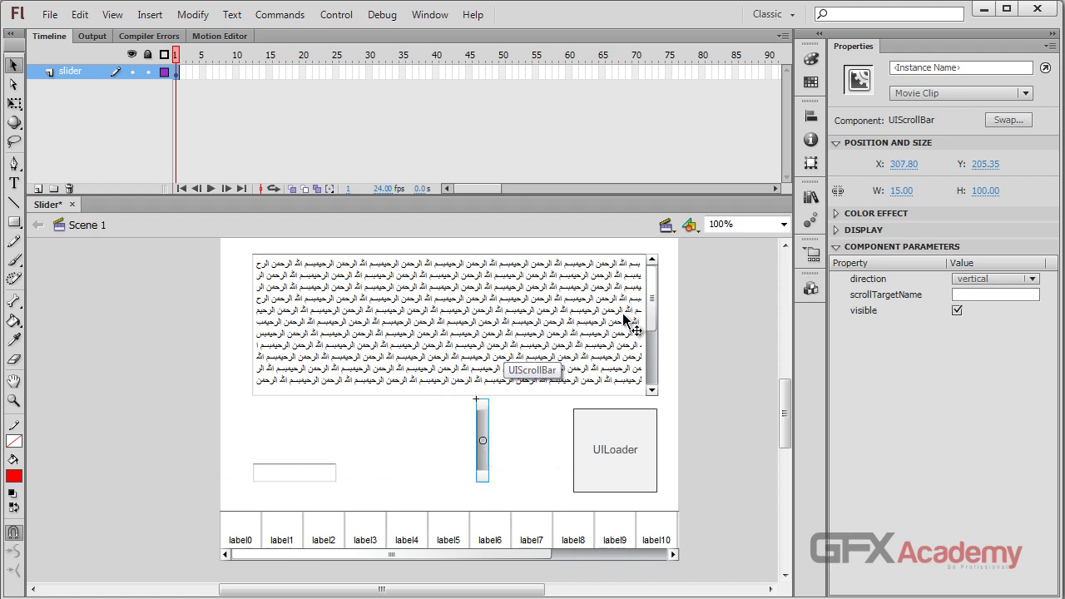
left_click(991, 296)
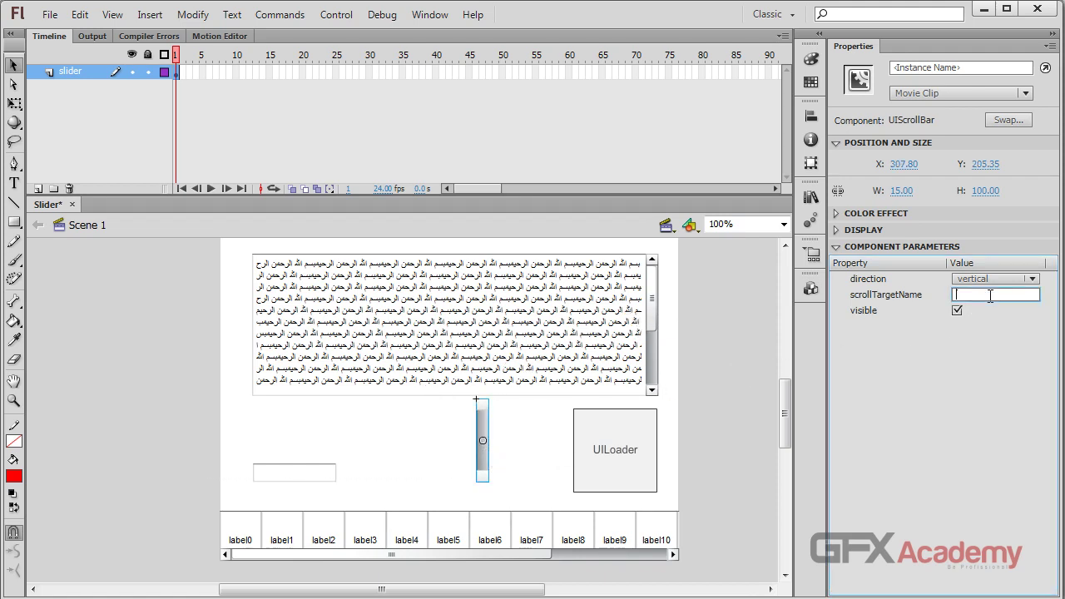
left_click_drag(477, 449, 491, 454)
key("ctrl+z")
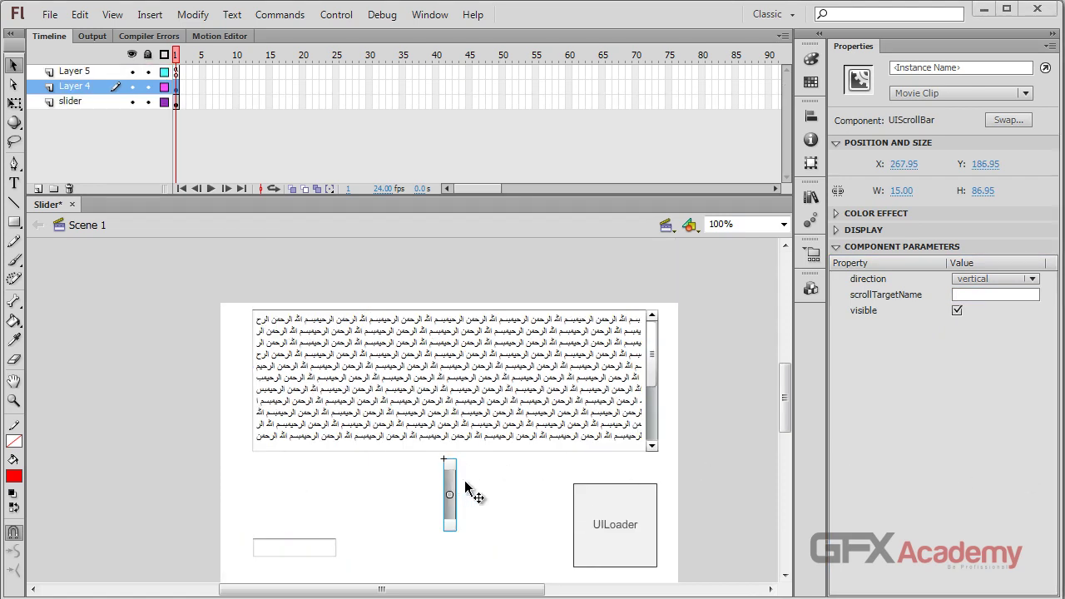
left_click_drag(452, 493, 537, 514)
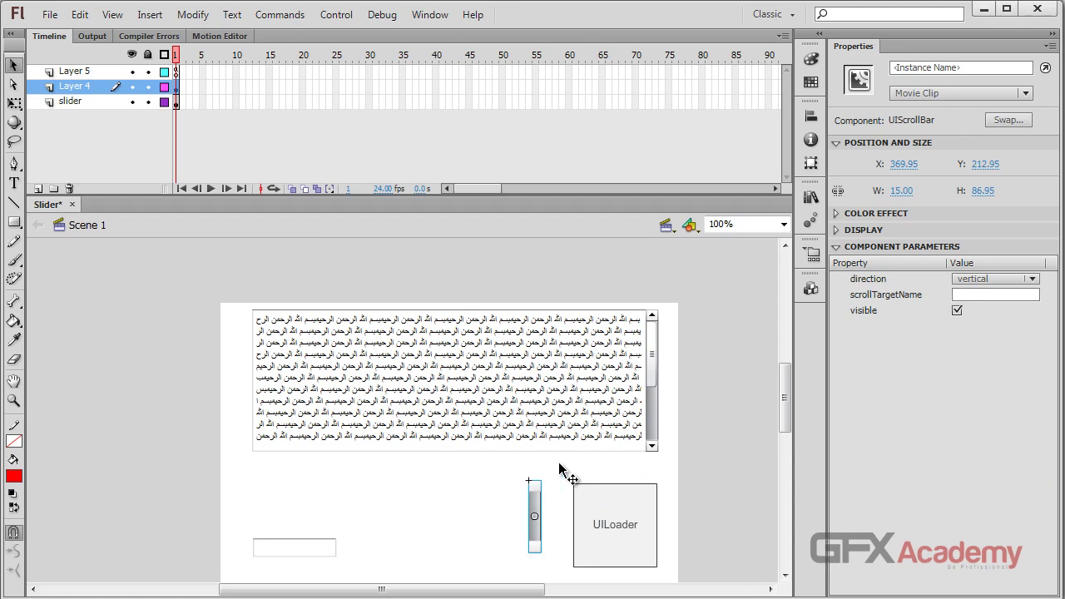
left_click(811, 288)
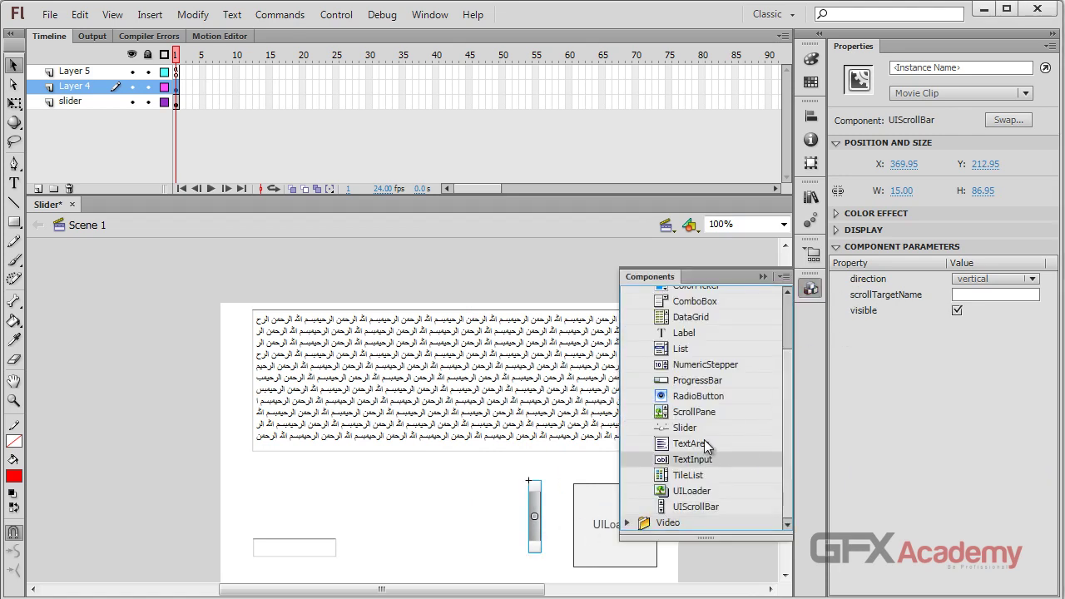
- Add a TextArea component to the stage and enlarge it with Free Transform
left_click_drag(707, 445, 423, 478)
key("q")
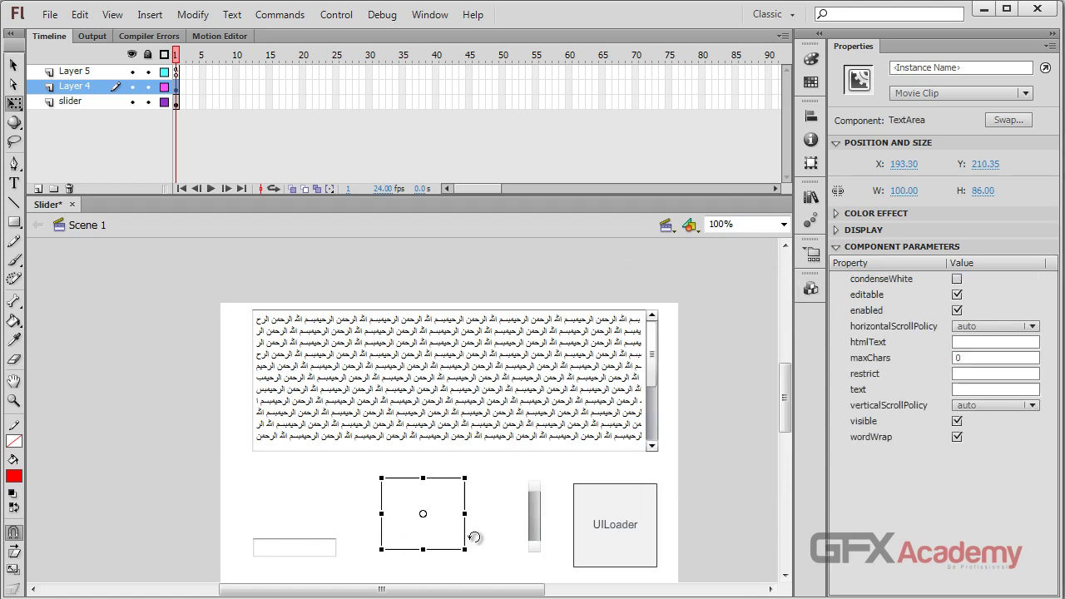
left_click_drag(464, 550, 481, 564)
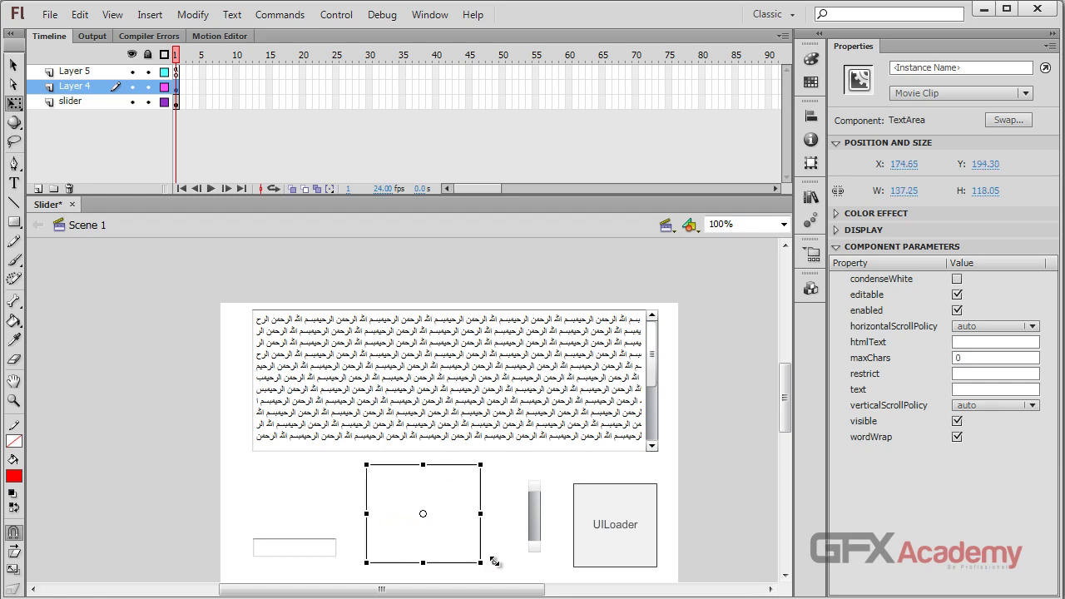
left_click(14, 67)
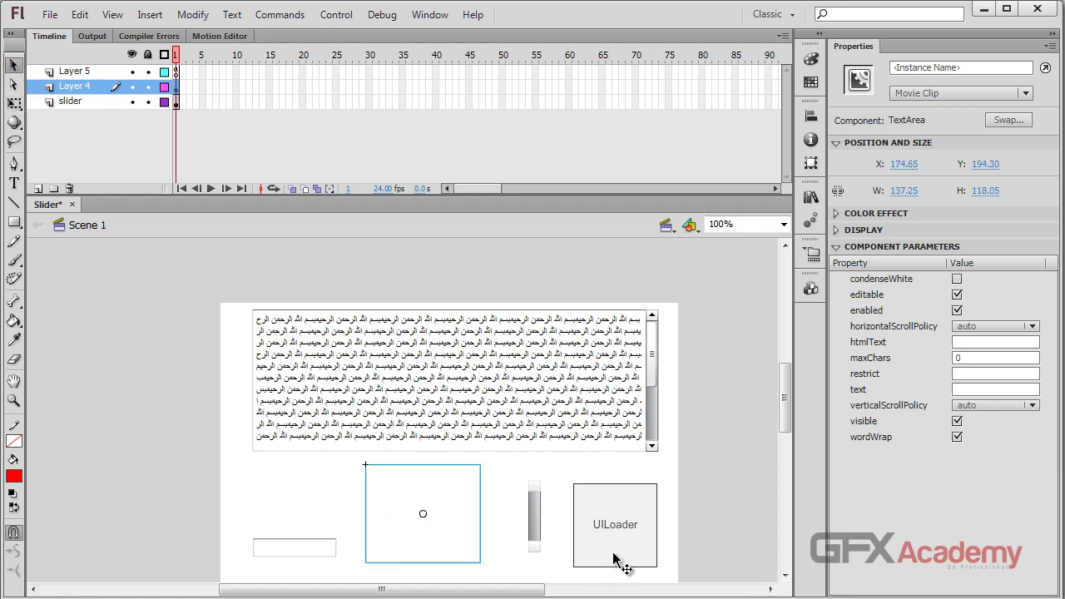
- Give the new TextArea the instance name 'textareab'
left_click(534, 501)
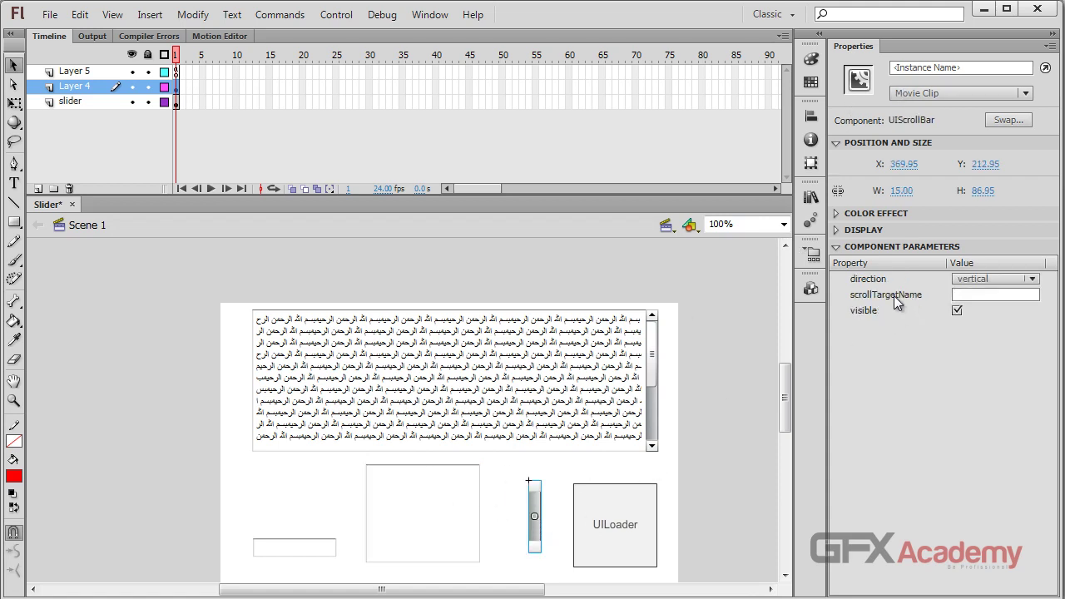
left_click(920, 295)
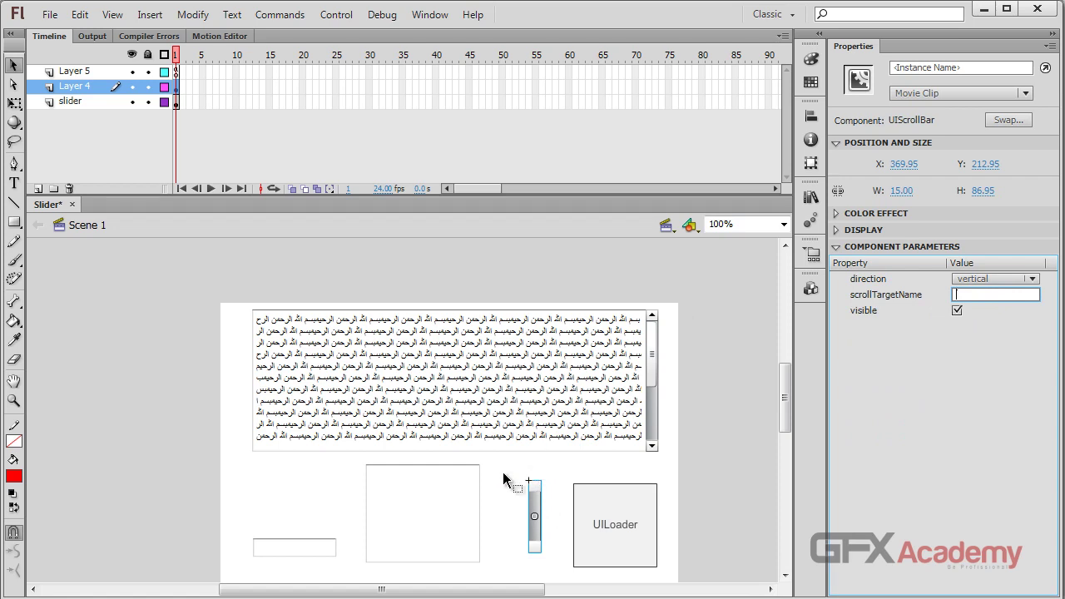
left_click(445, 516)
left_click(903, 70)
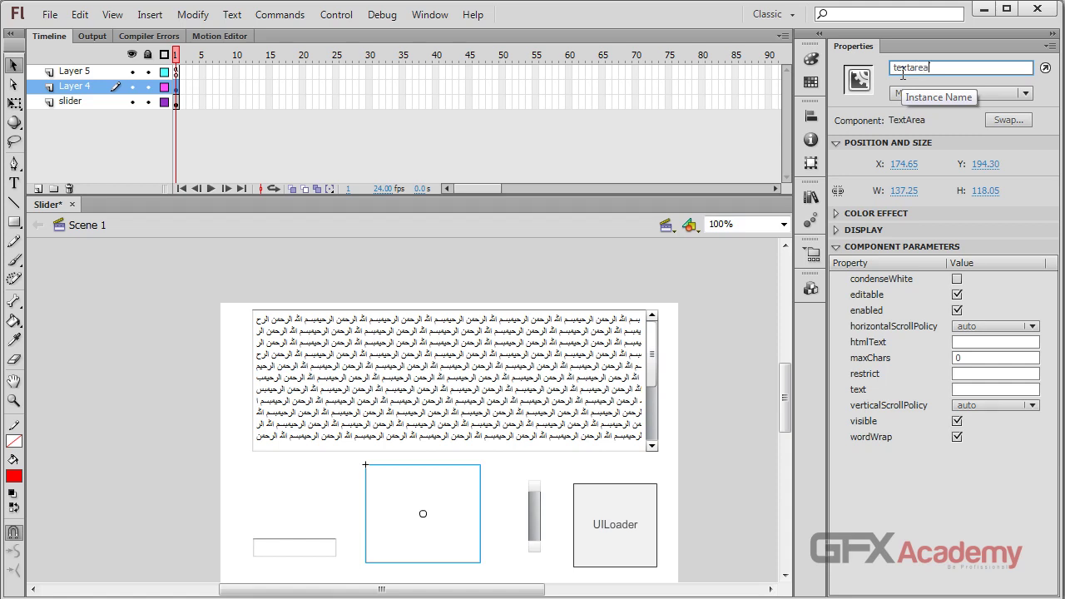
type("textareab")
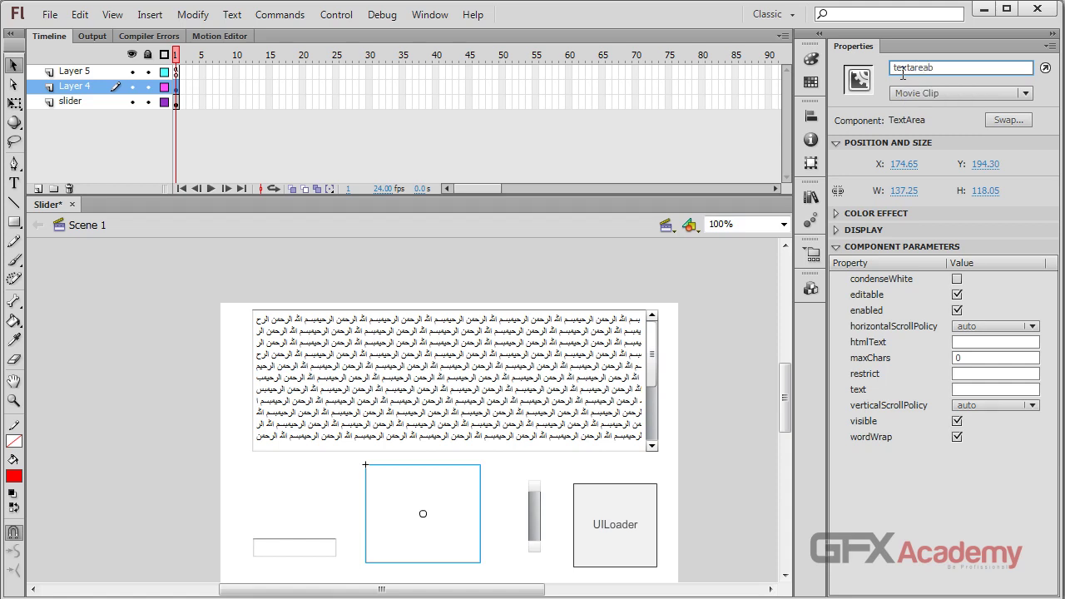
key("Return")
key("ctrl+c")
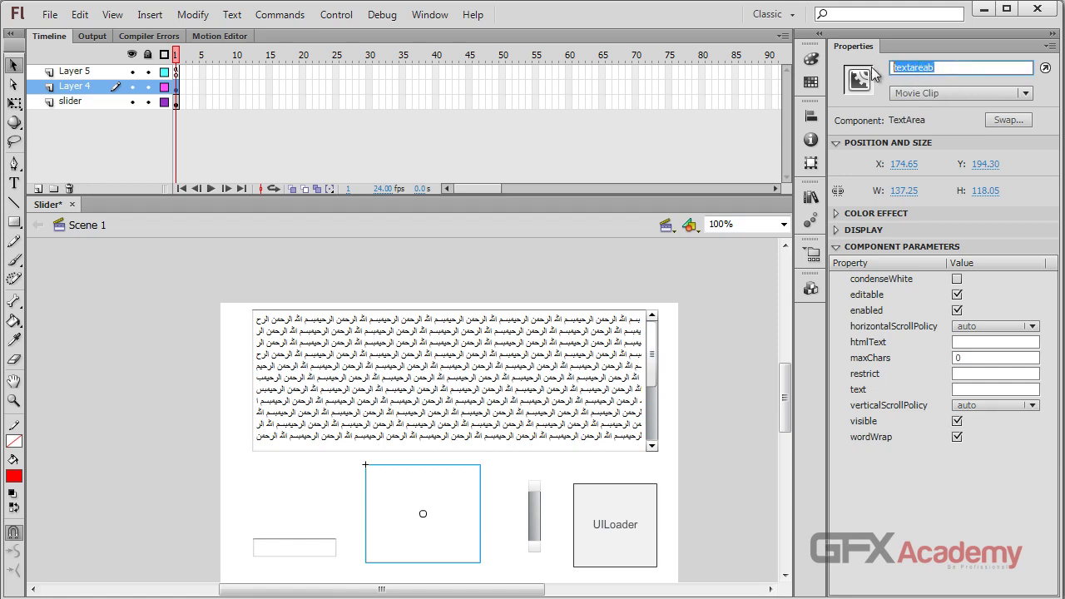
- Set the UIScrollBar's scrollTargetName to textareab and test the movie
left_click(513, 511)
left_click(534, 511)
key("ctrl+v")
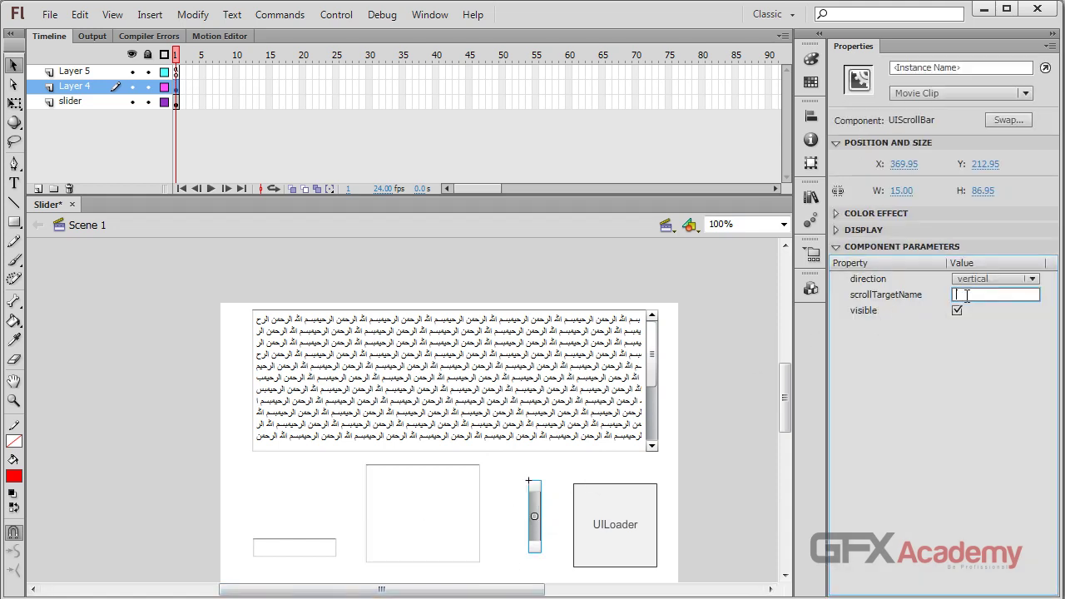
key("Return")
key("ctrl+Return")
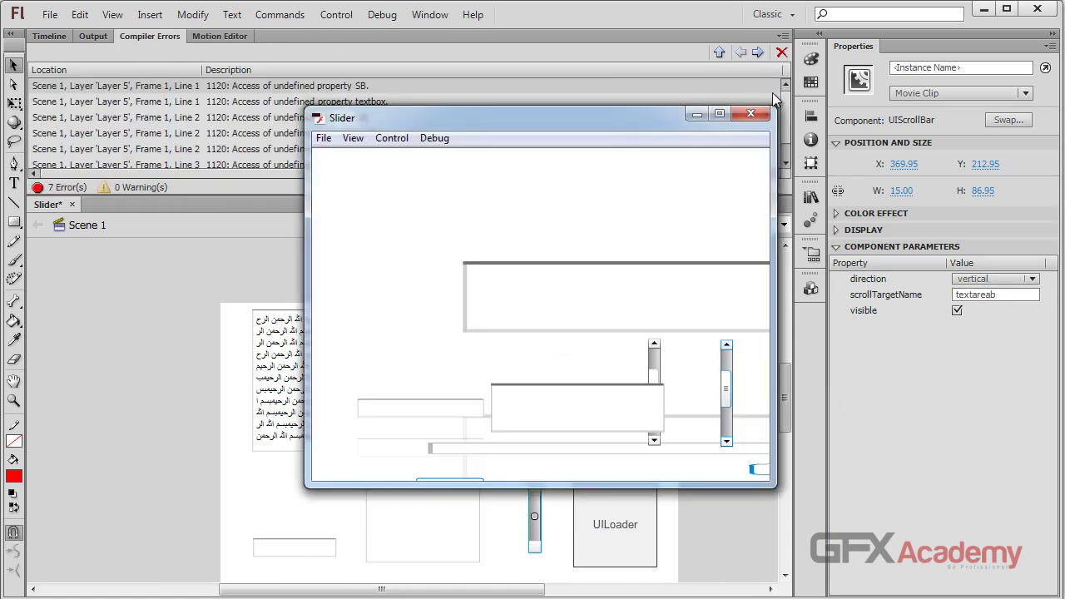
- Delete the three SB/textbox sizing lines from Layer 5 frame 1, then retest the movie
left_click(748, 114)
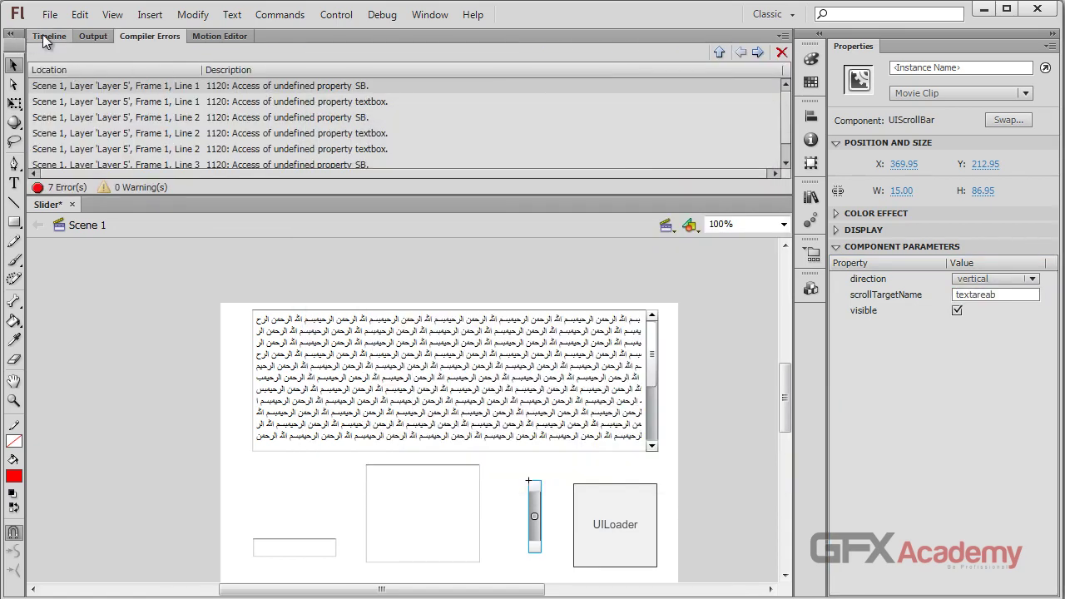
left_click(46, 36)
left_click(176, 71)
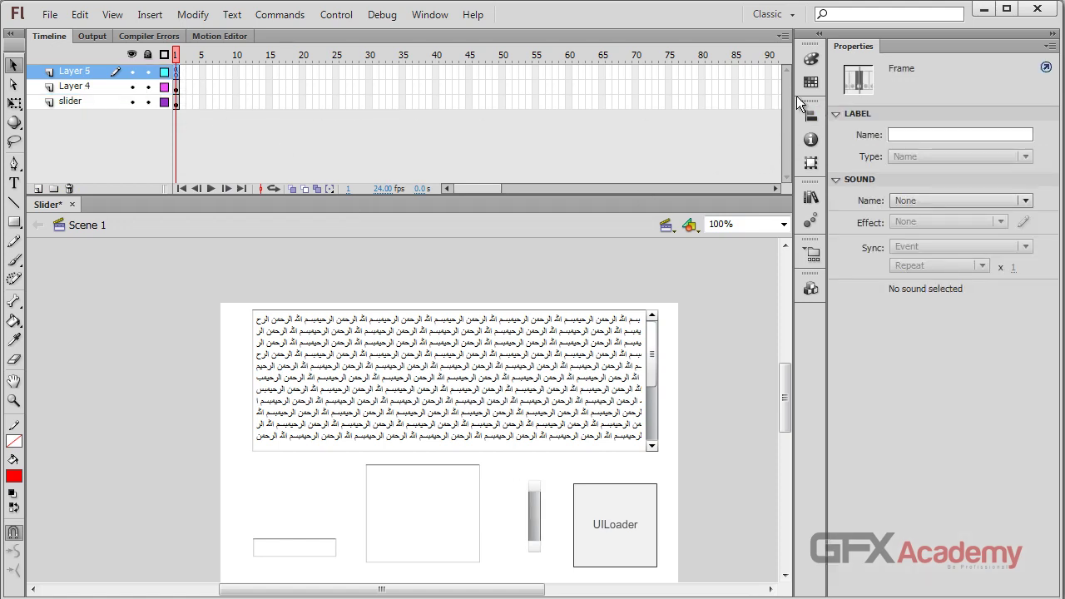
left_click(1047, 68)
key("ctrl+a")
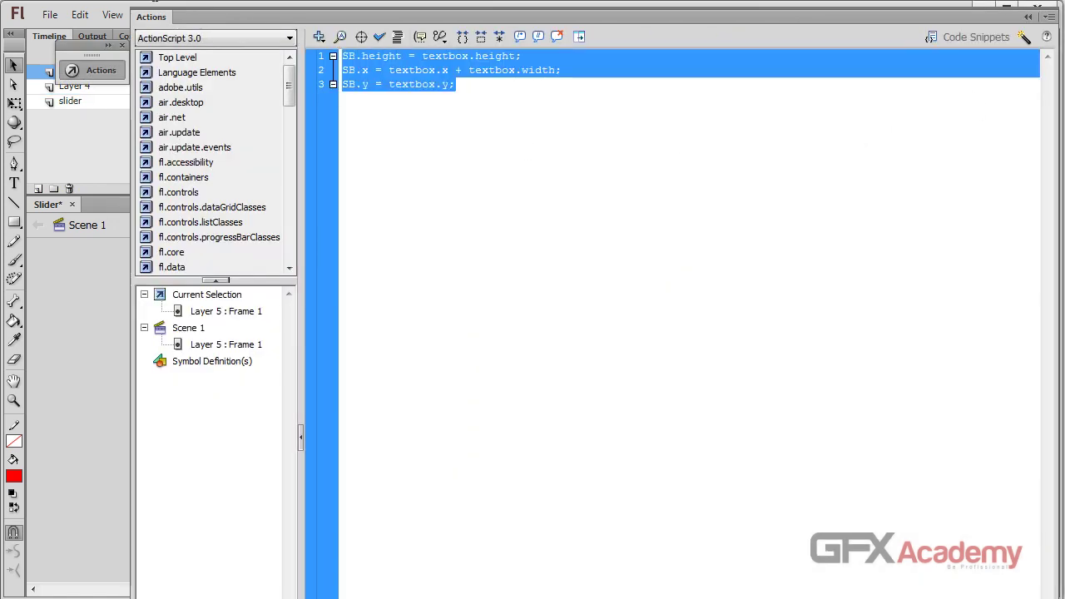
key("BackSpace")
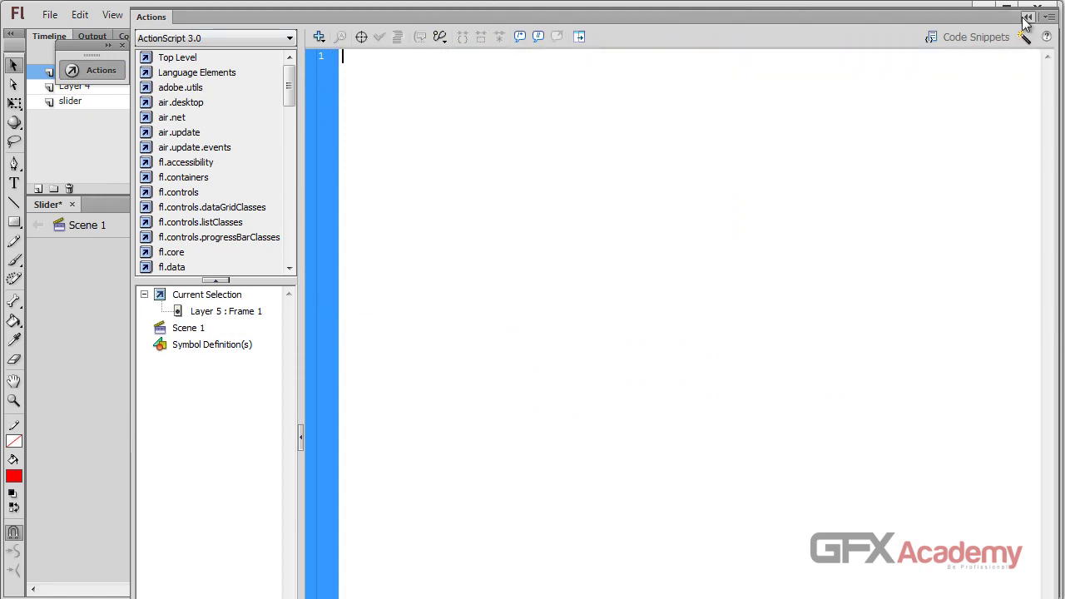
left_click(1028, 18)
key("ctrl+Return")
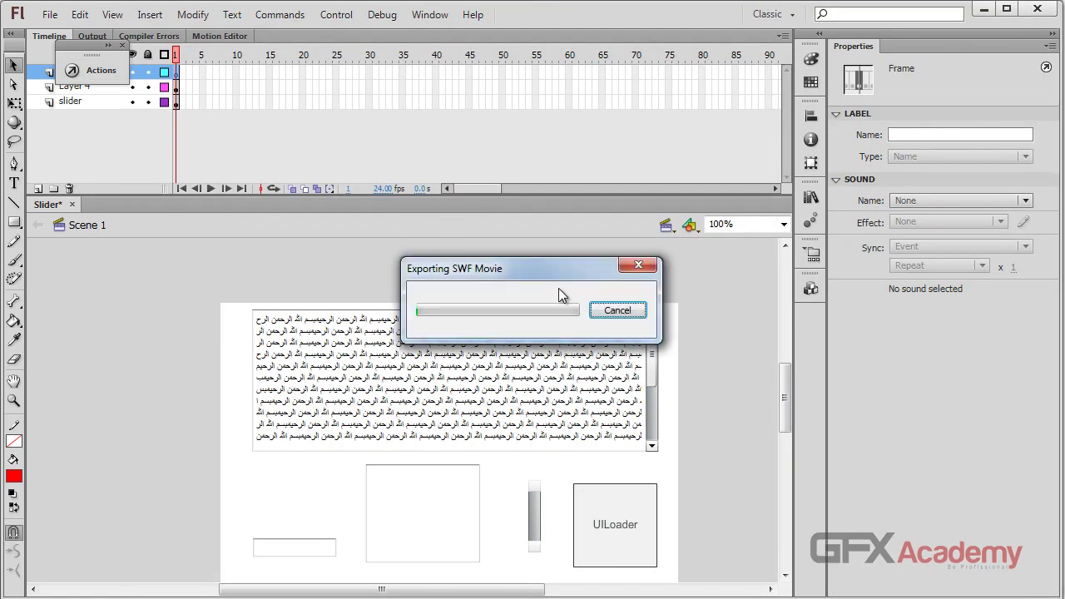
- Type a long sample string into the test movie's TextArea, scroll back up, and close the test
left_click(508, 368)
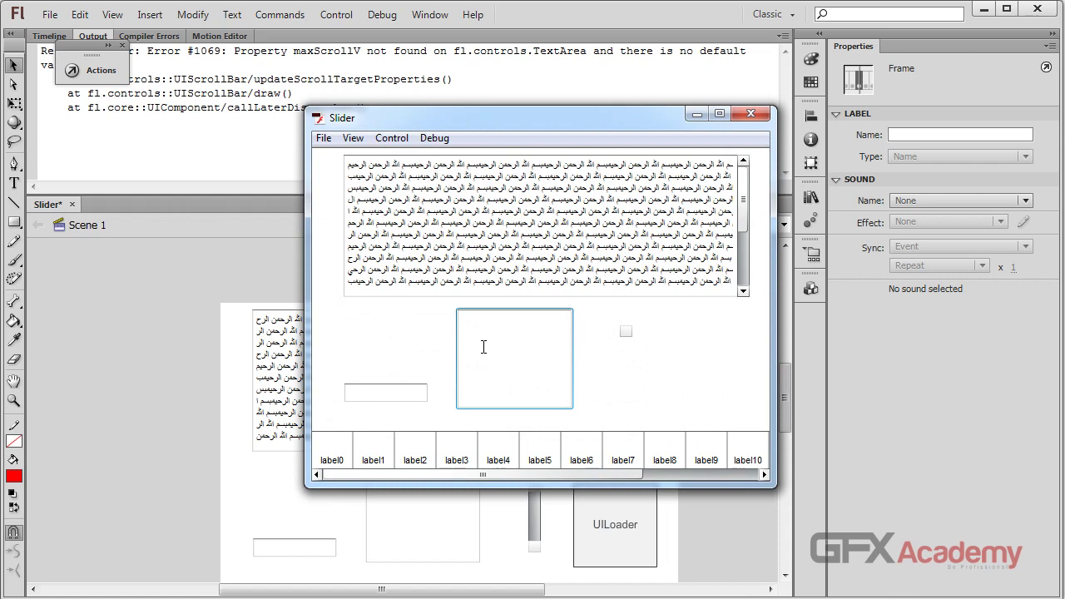
type("yhjyuyuyuyghjhj")
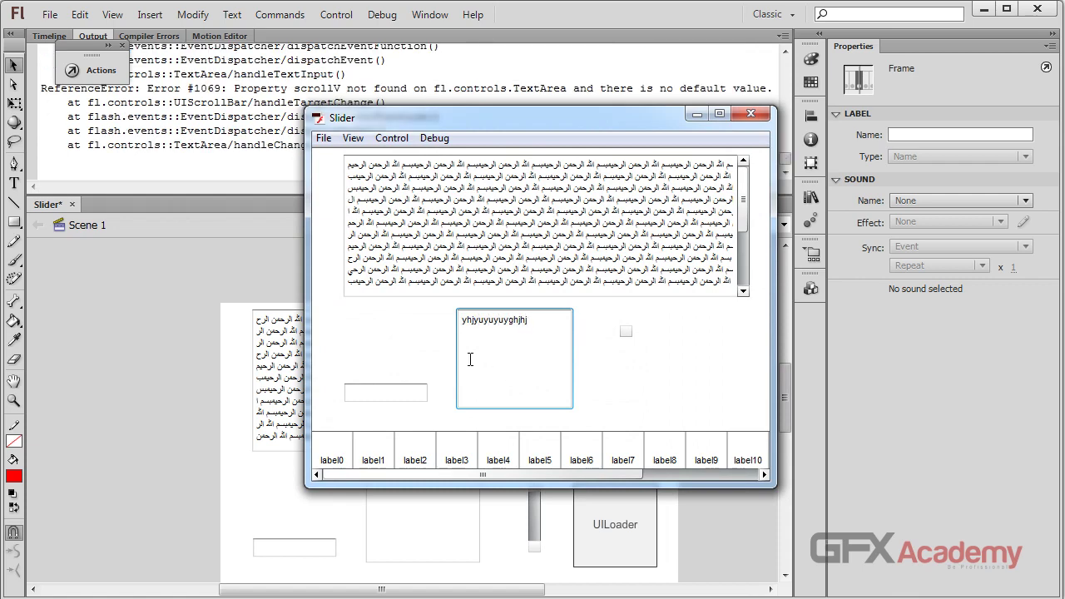
type("jhn bnbnbnbnnbnbnbnbnbnbnbnbnnbn")
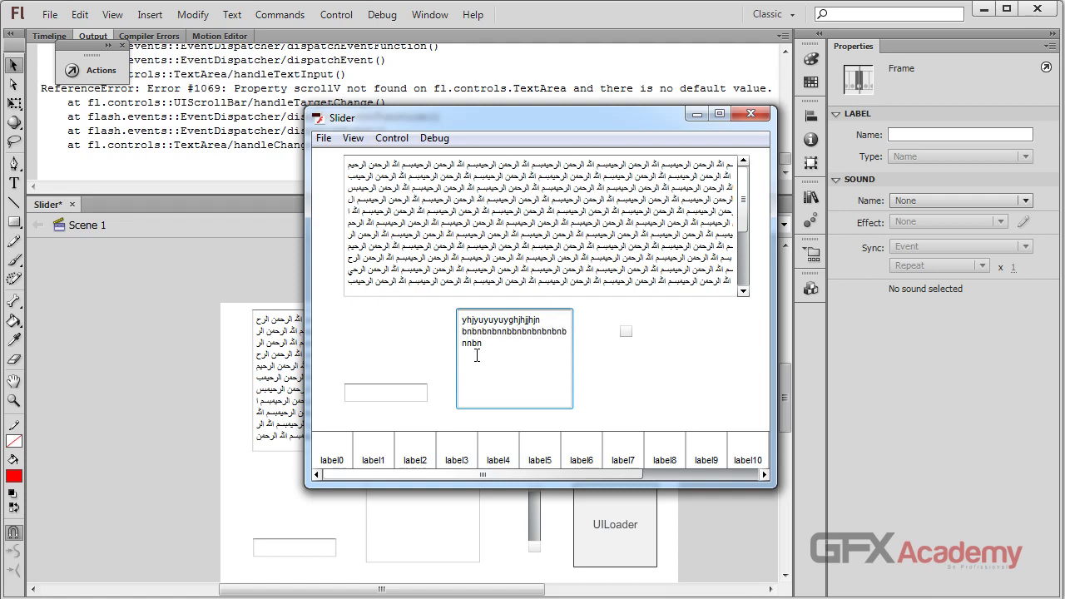
type("hhhhhhhhhhhhhhhhhhhhhhhhhhhhhhhhhhhhhhhhhhhhhhhhhhhhhhhhhhhhhhhhhhhhhhhhhhhhhhhhhhhhhhhhhhhhhhhhhhhhhhhhhhhhhh")
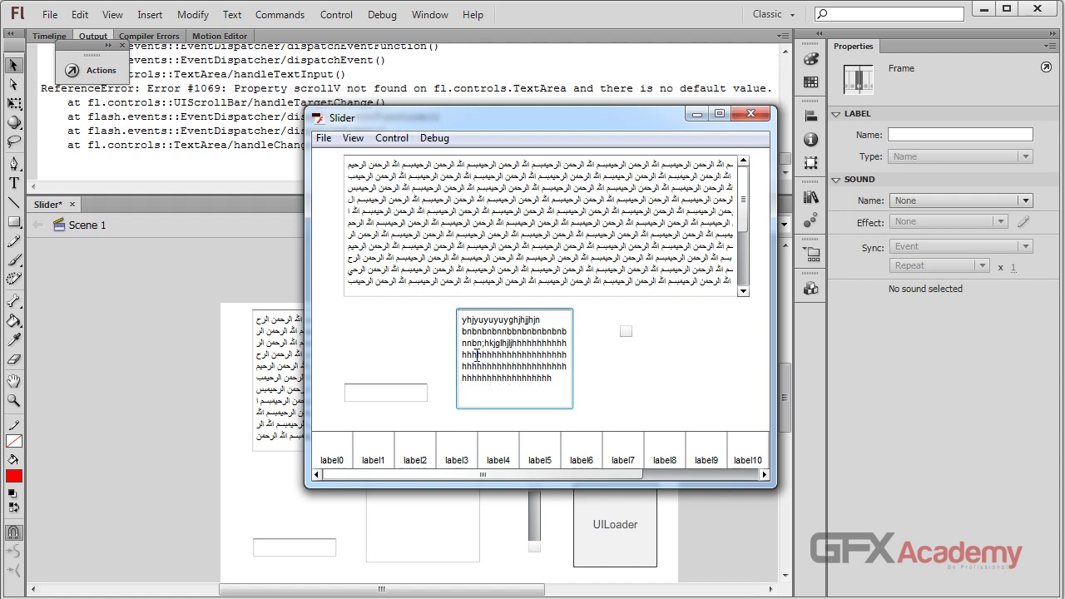
type("hhhhhhhhhhhhhhhhhhhhhhhhhhhhhh")
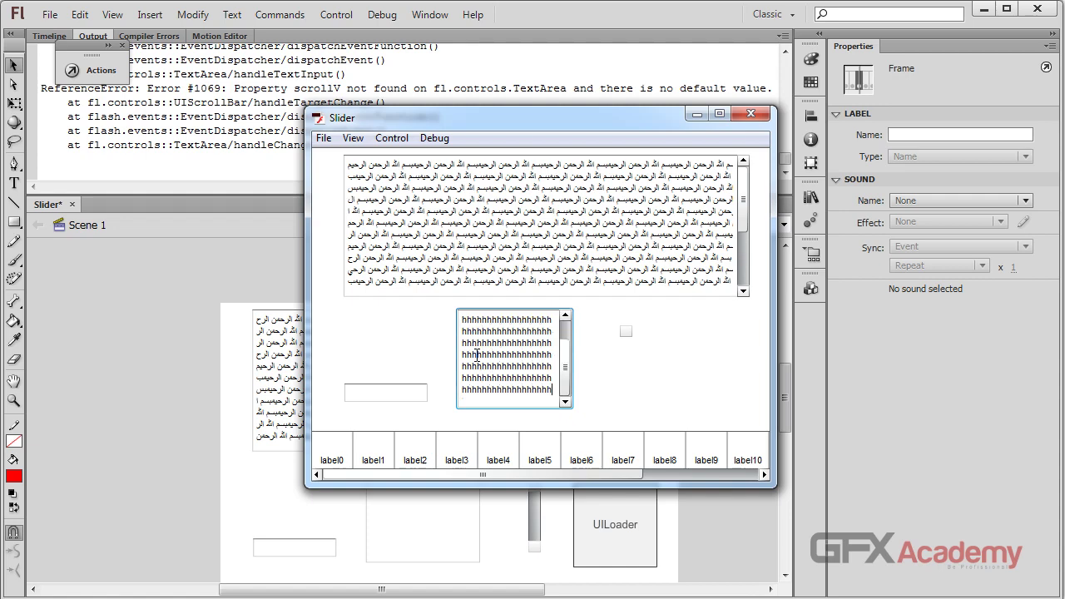
scroll(567, 363, "up", 5)
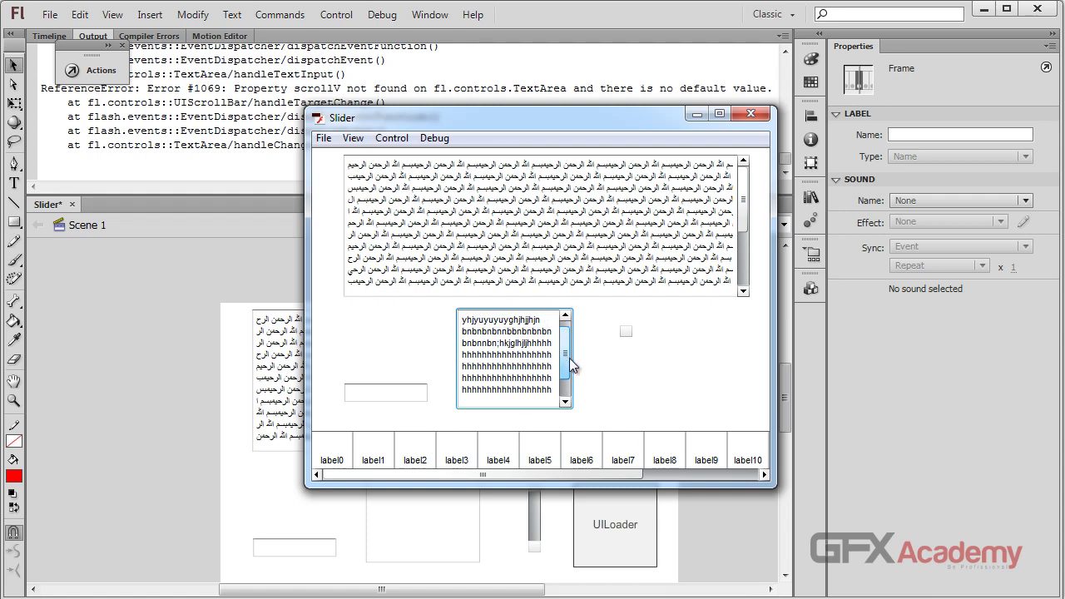
left_click(749, 114)
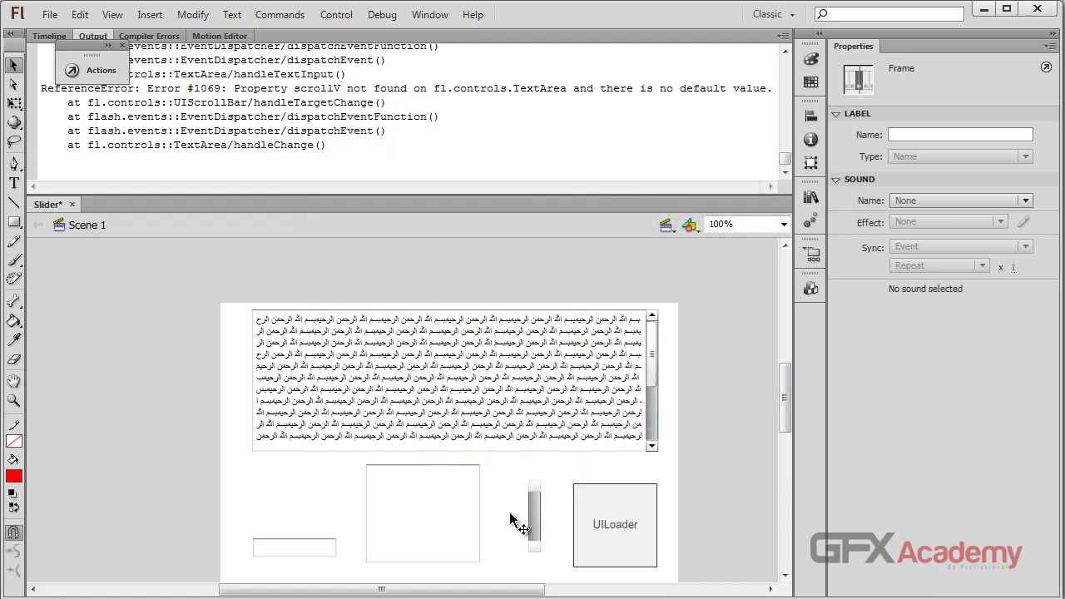
- Reposition the scroll bar and the text box on the stage
left_click(534, 516)
left_click_drag(538, 515, 373, 519)
scroll(400, 491, "down", 3)
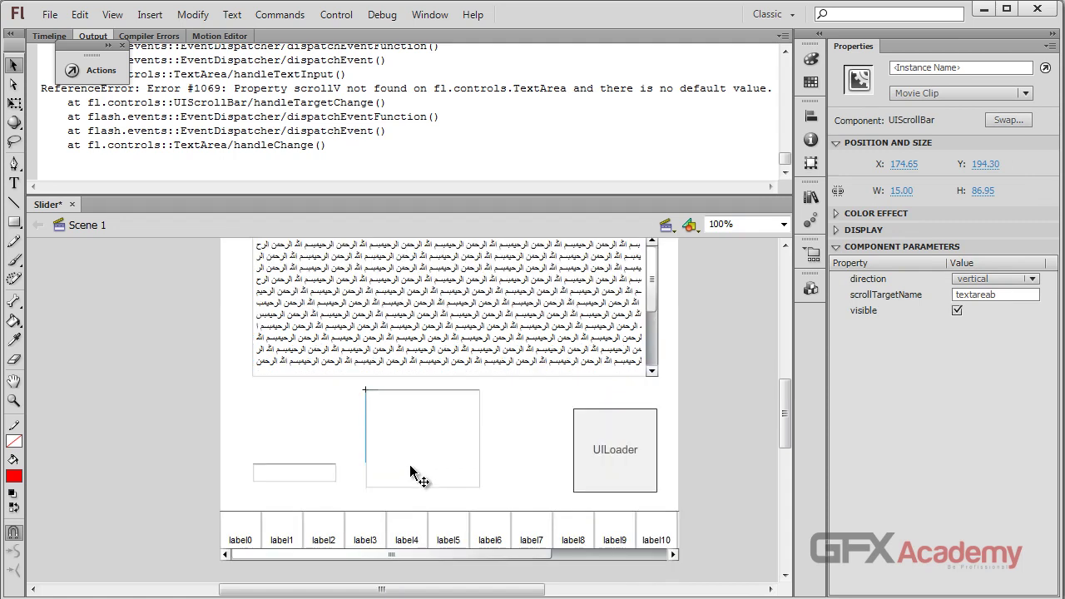
left_click(403, 445)
left_click_drag(428, 430, 445, 429)
left_click(376, 447)
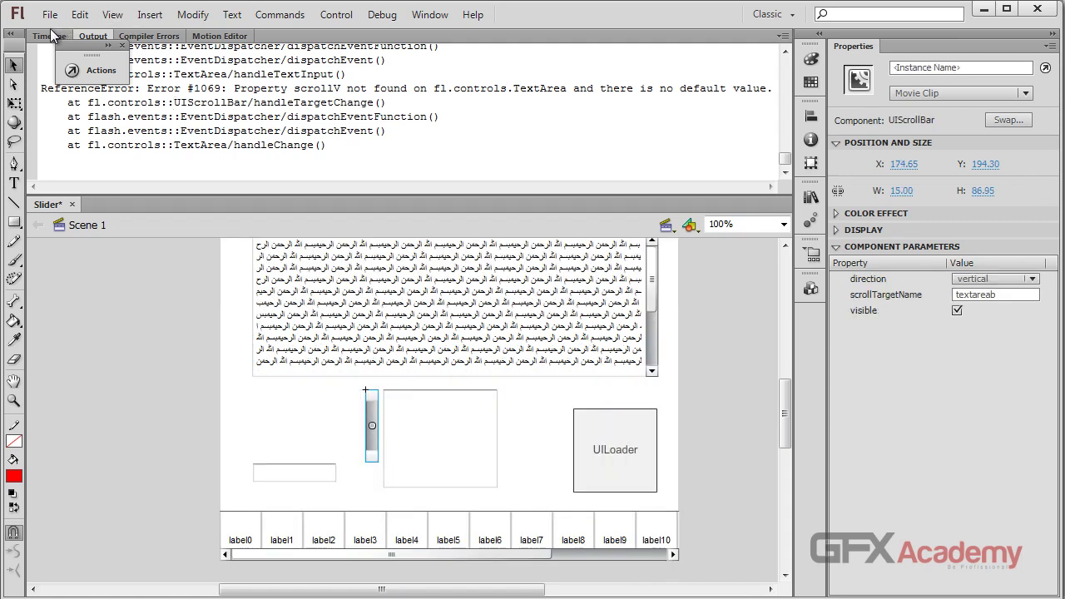
- Move the scroll bar onto a new layer in place and align it at X 195.65
left_click(51, 36)
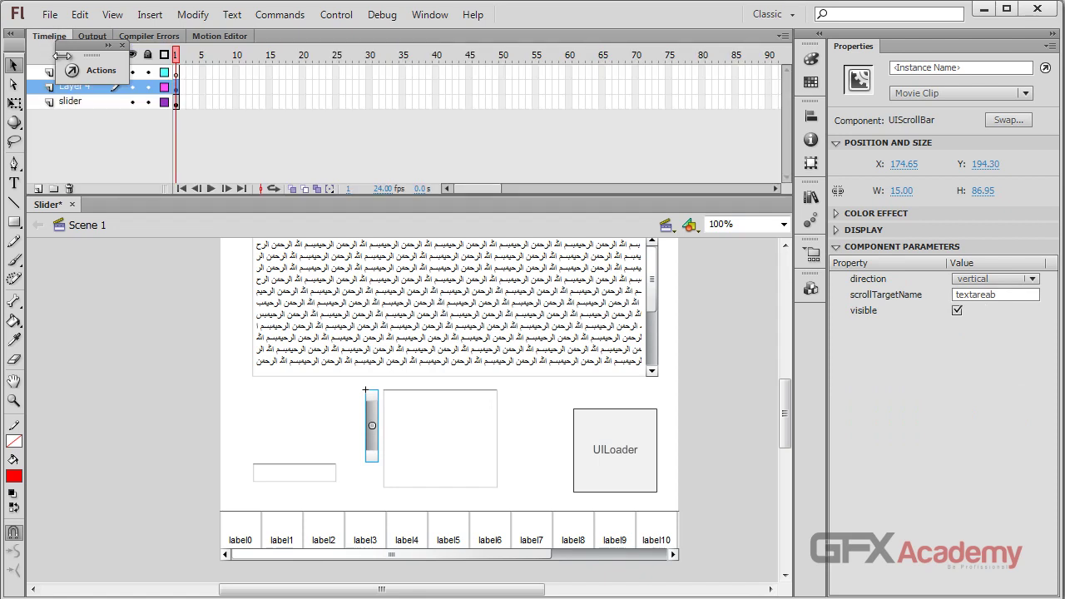
left_click(464, 439)
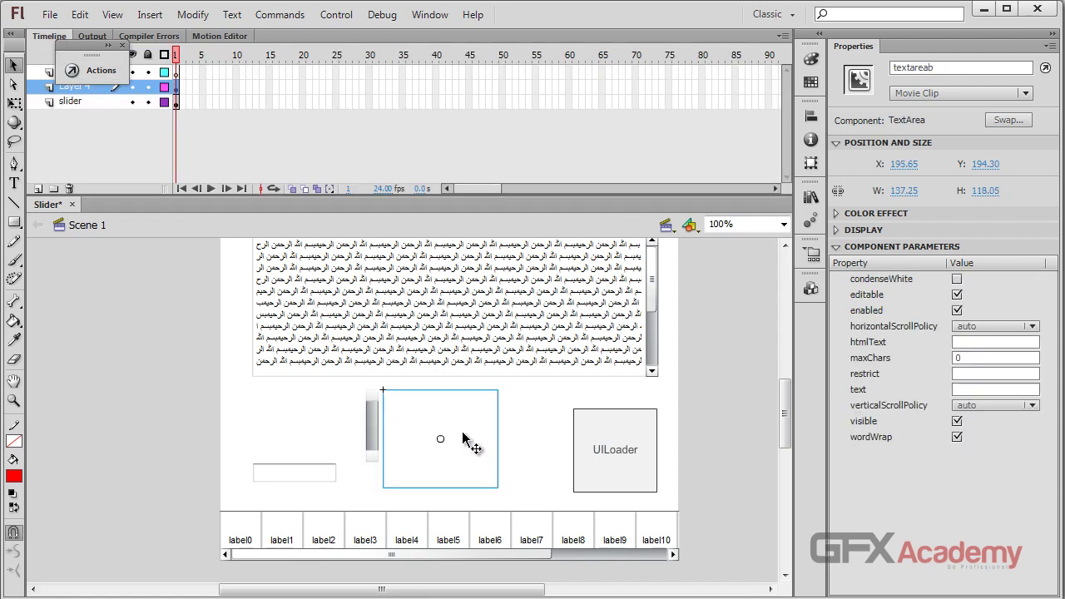
left_click(369, 444)
key("Delete")
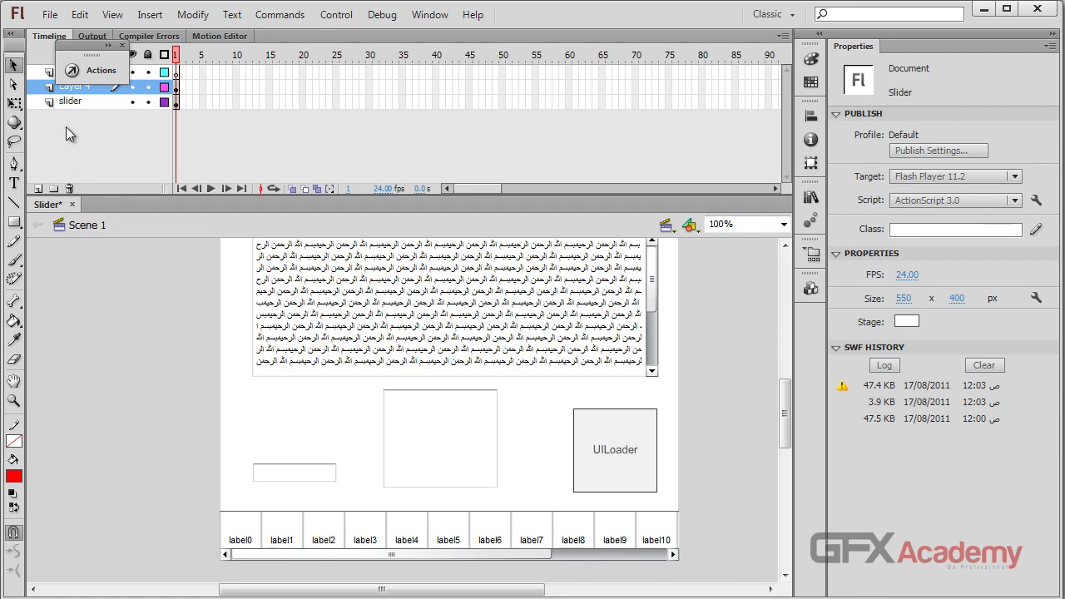
left_click(37, 188)
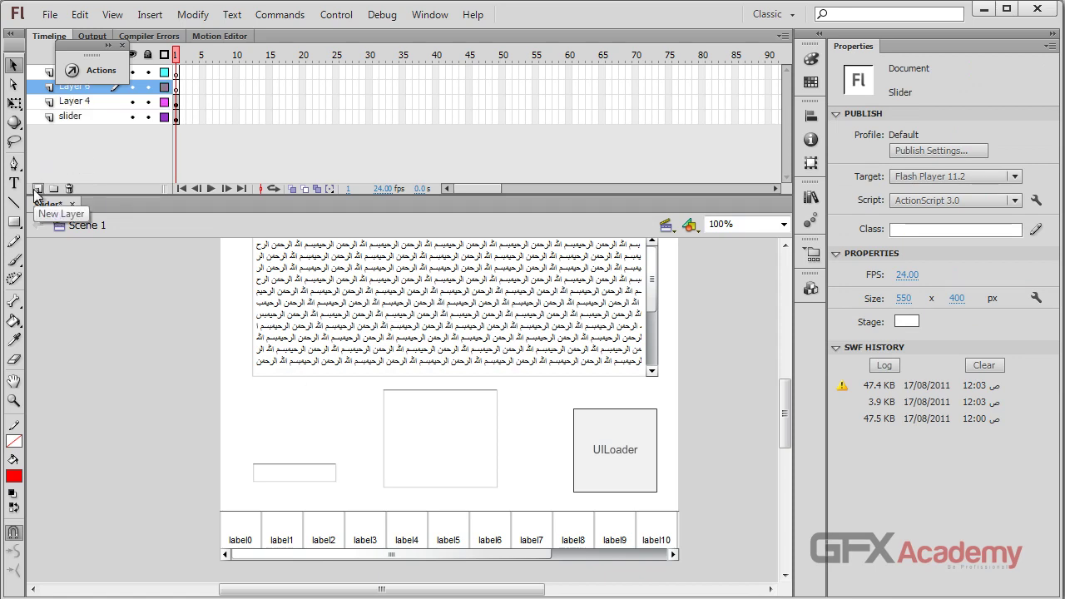
key("ctrl+shift+v")
mouse_move(374, 440)
left_mouse_down()
mouse_move(426, 429)
mouse_move(392, 447)
mouse_move(522, 437)
mouse_move(459, 461)
mouse_move(397, 440)
mouse_move(492, 428)
mouse_move(515, 446)
mouse_move(491, 434)
mouse_move(392, 432)
left_mouse_up()
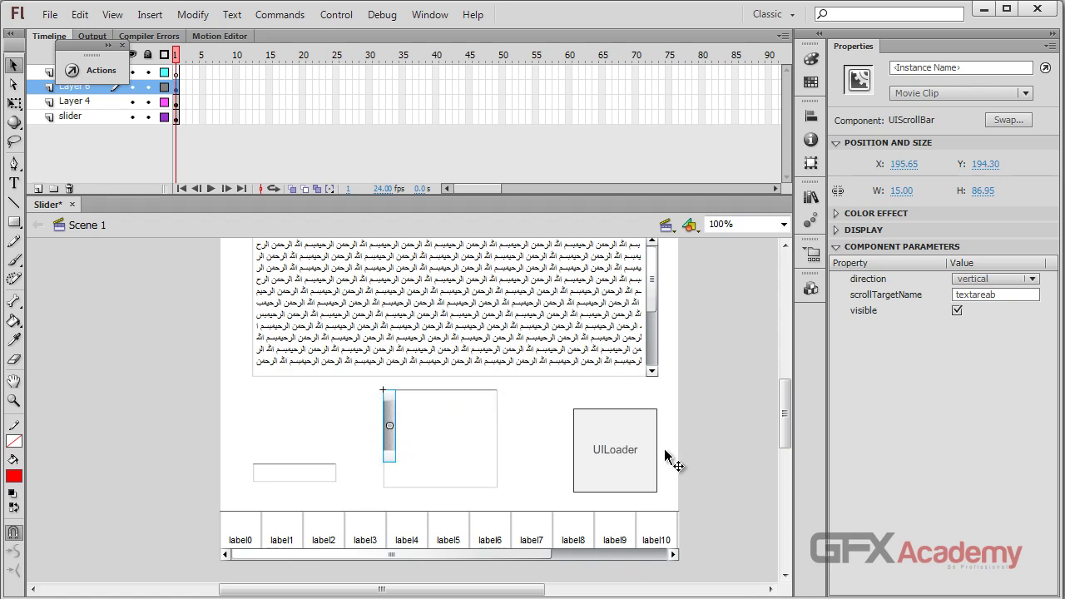
left_click_drag(1012, 296, 904, 300)
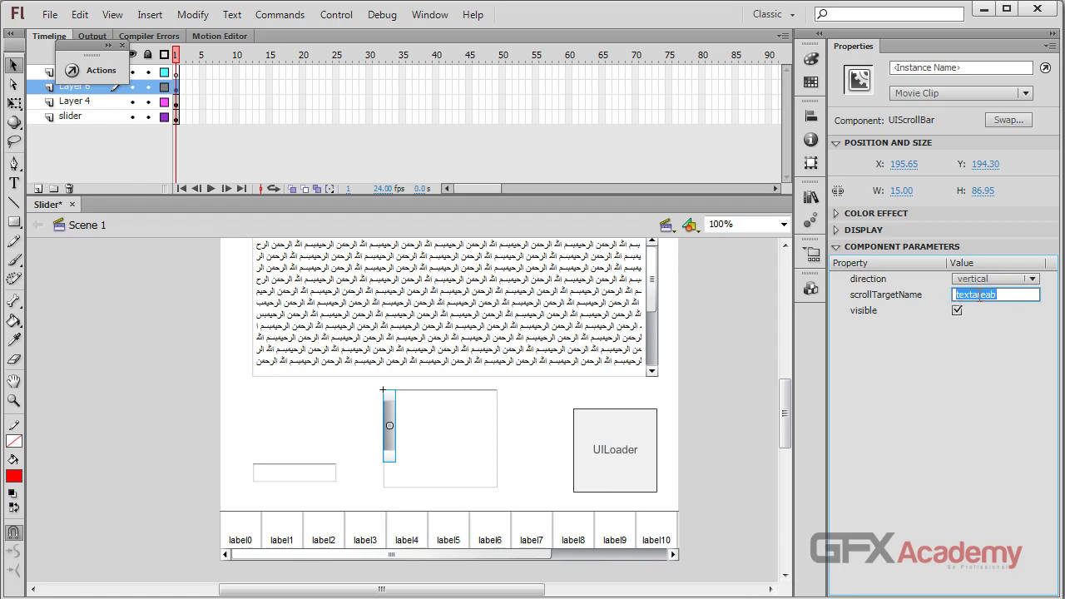
key("ctrl+Return")
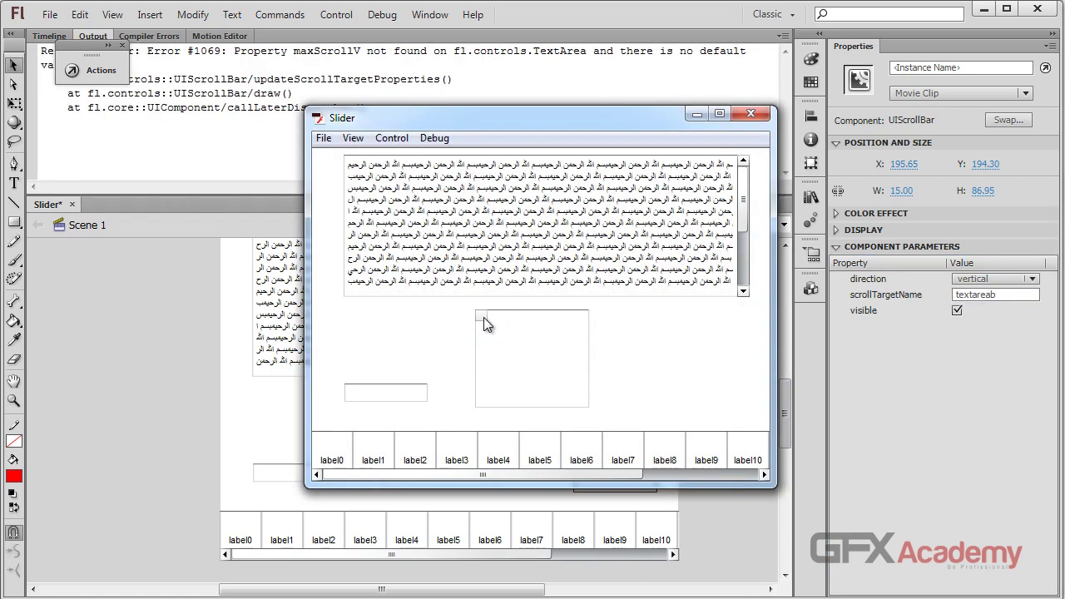
left_click(517, 335)
type("hhhhhhhhhhhjjjjjjjjjjjjjjjj")
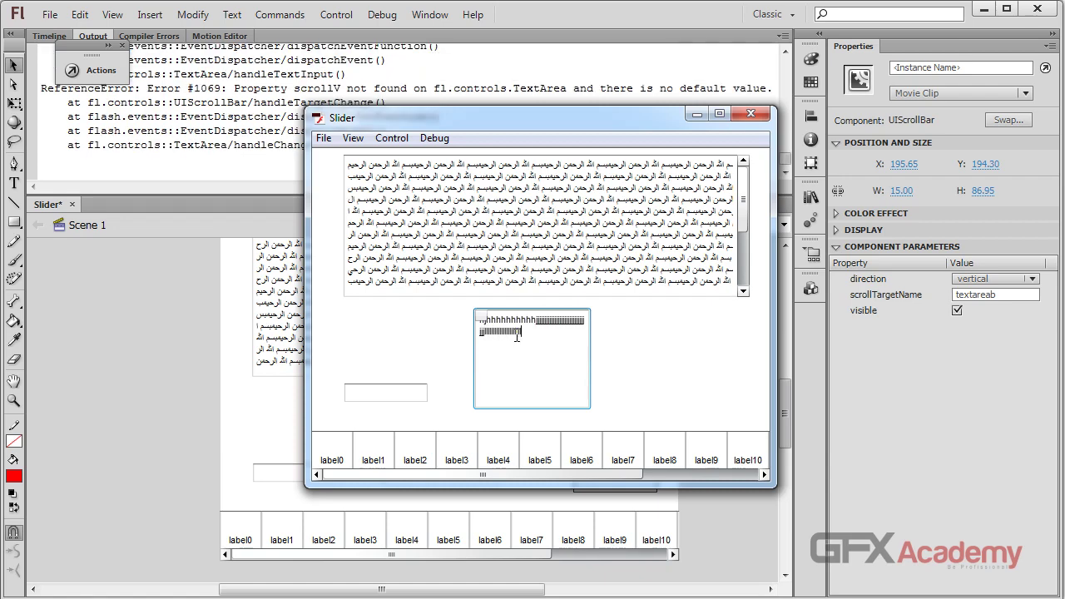
type("mmmmmmmmmmmmmmmmmmmmmmmmmmmmmmmmmmmmmmmmmmmmmmmmmmmmmmmmmmmmmmmmmmmmmmmmmmmmmmmmmmmmmmmmmmmmmmmmmmmmmmmmmmmmmmmm")
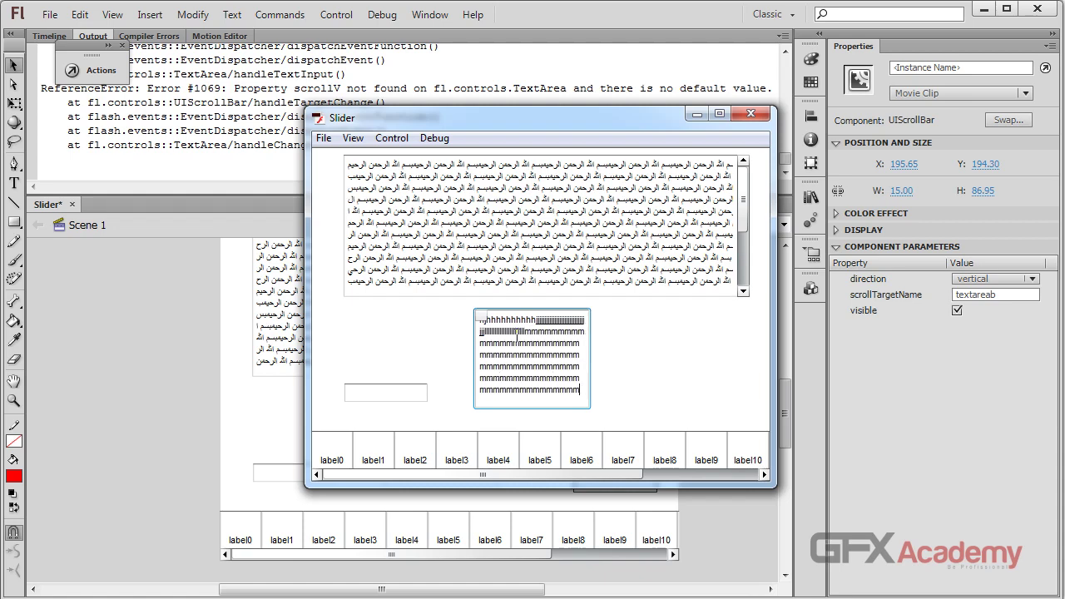
left_click(587, 329)
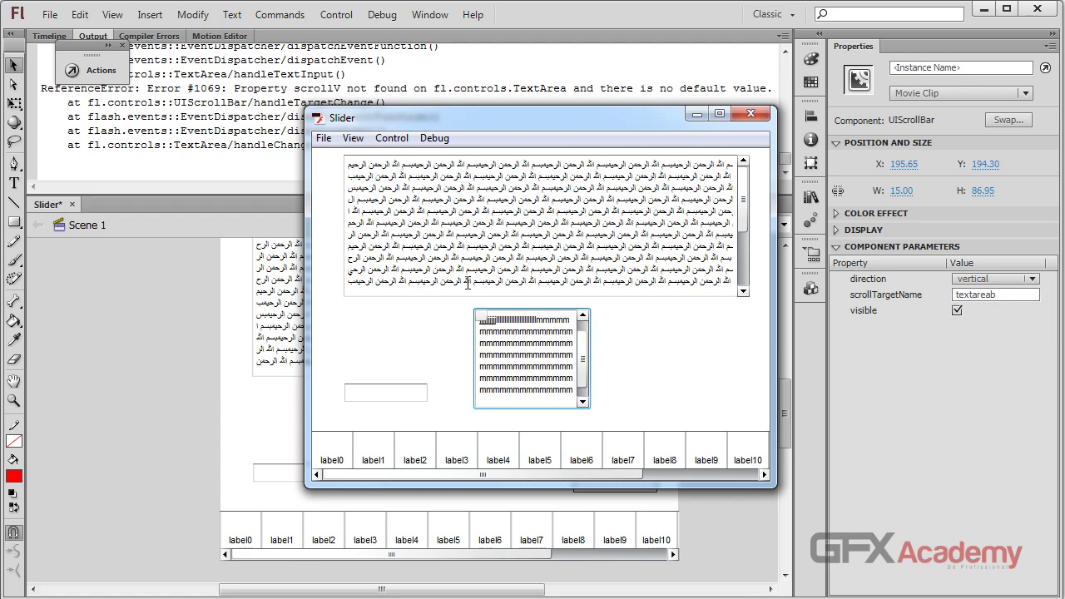
left_click(751, 113)
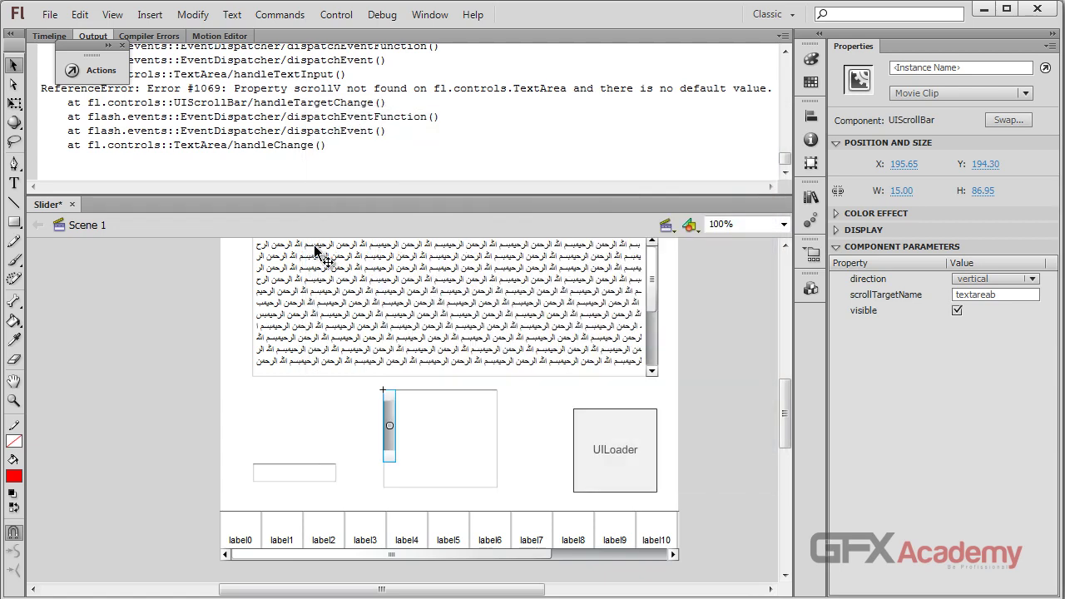
left_click(49, 36)
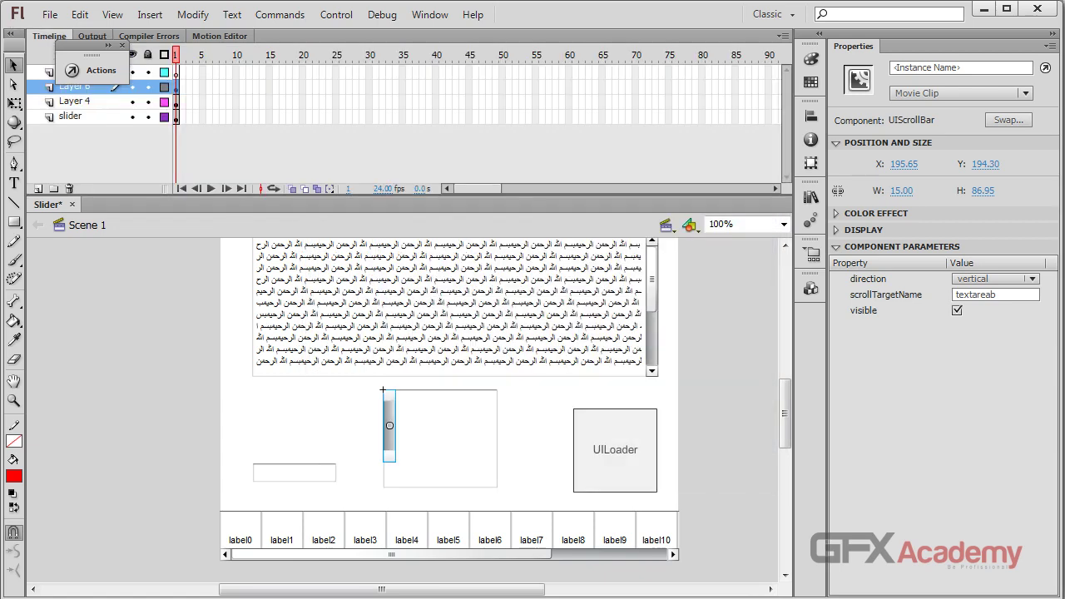
- Undo an accidental skew of the scroll bar and nudge it down
left_click(406, 444)
left_click(391, 446)
key("q")
left_click_drag(390, 453, 392, 449)
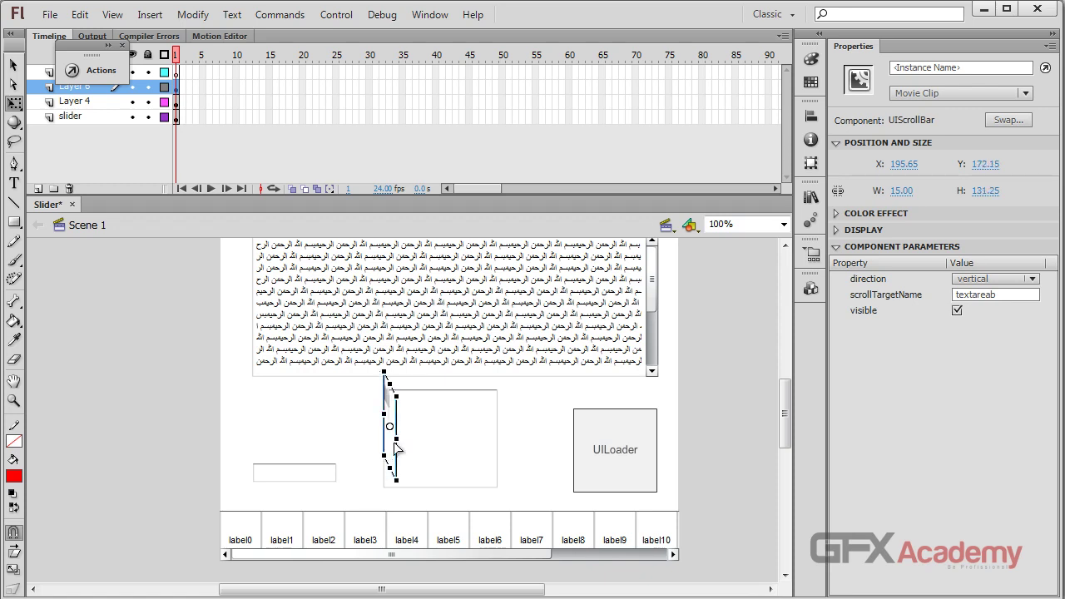
key("ctrl+z")
key("v")
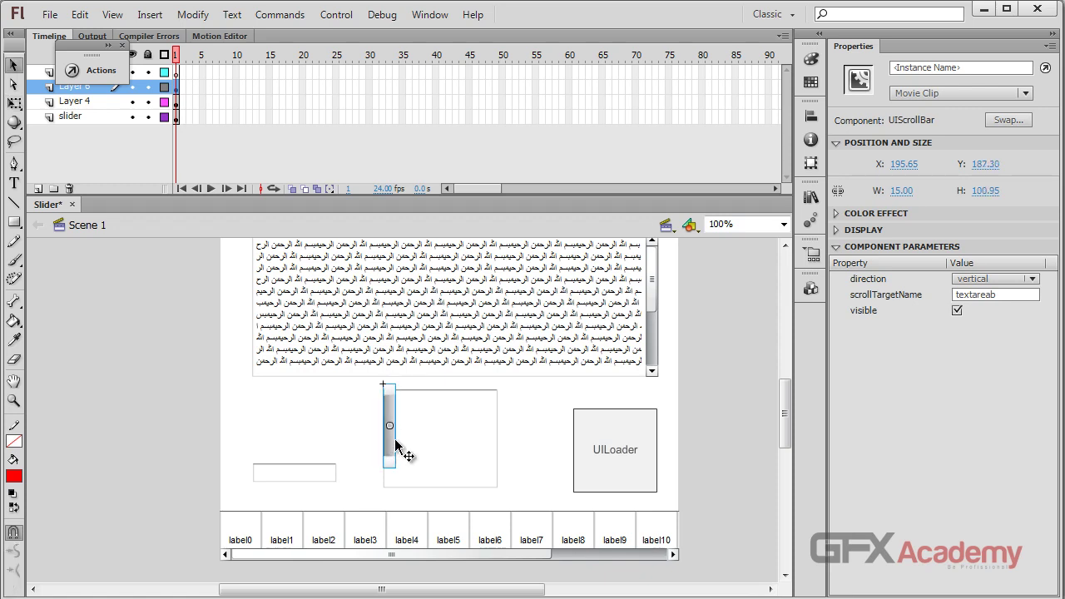
key("shift+Down")
key("shift+Down")
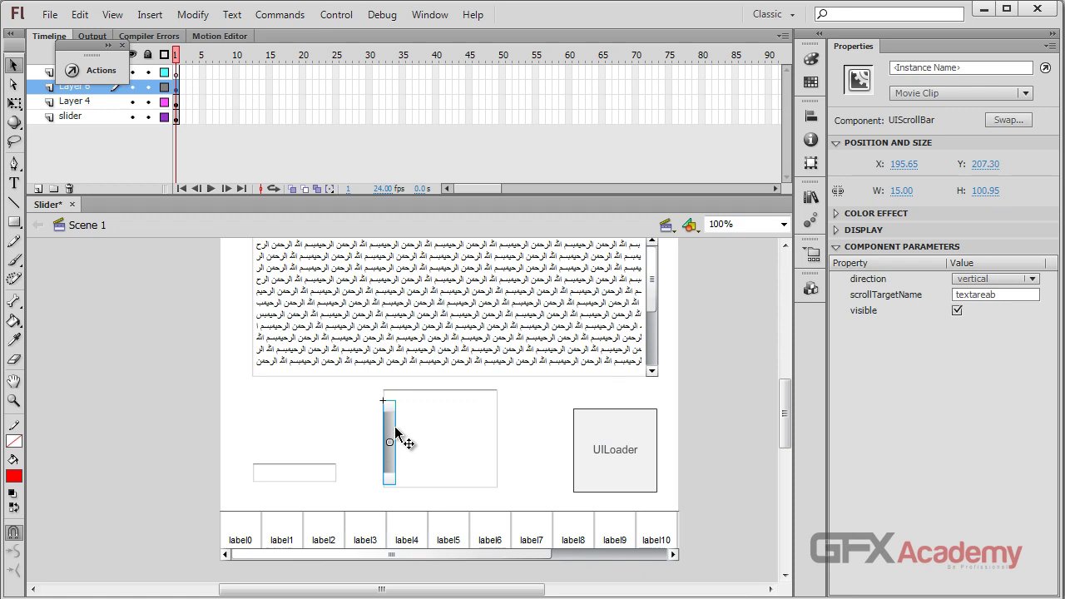
- Stretch the scroll bar to the text box's height, 15×116.85 at Y 194.35
key("q")
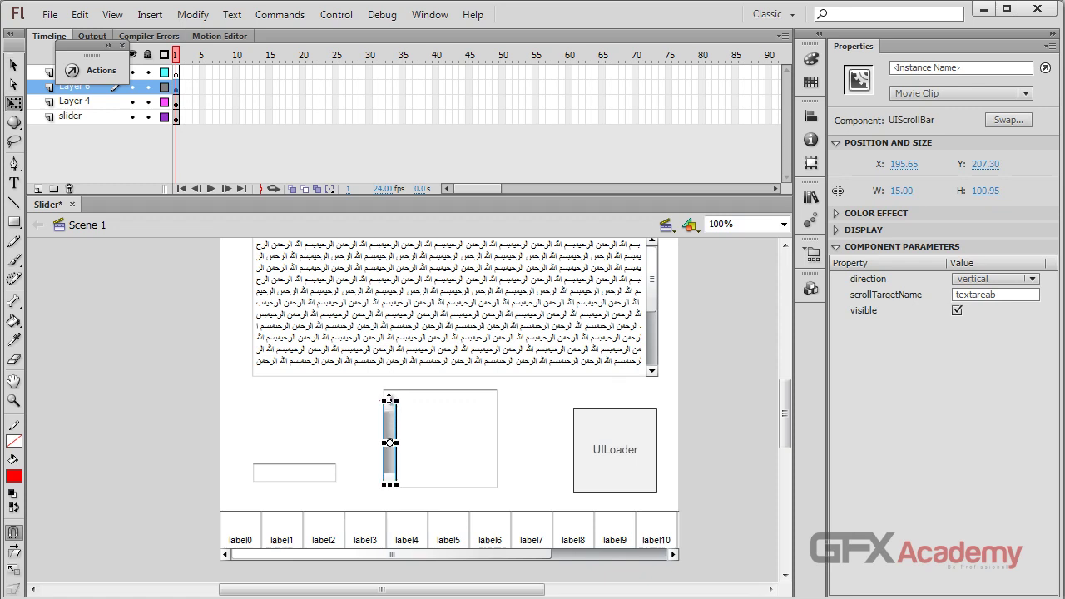
left_click_drag(389, 401, 389, 397)
left_click_drag(390, 442, 390, 439)
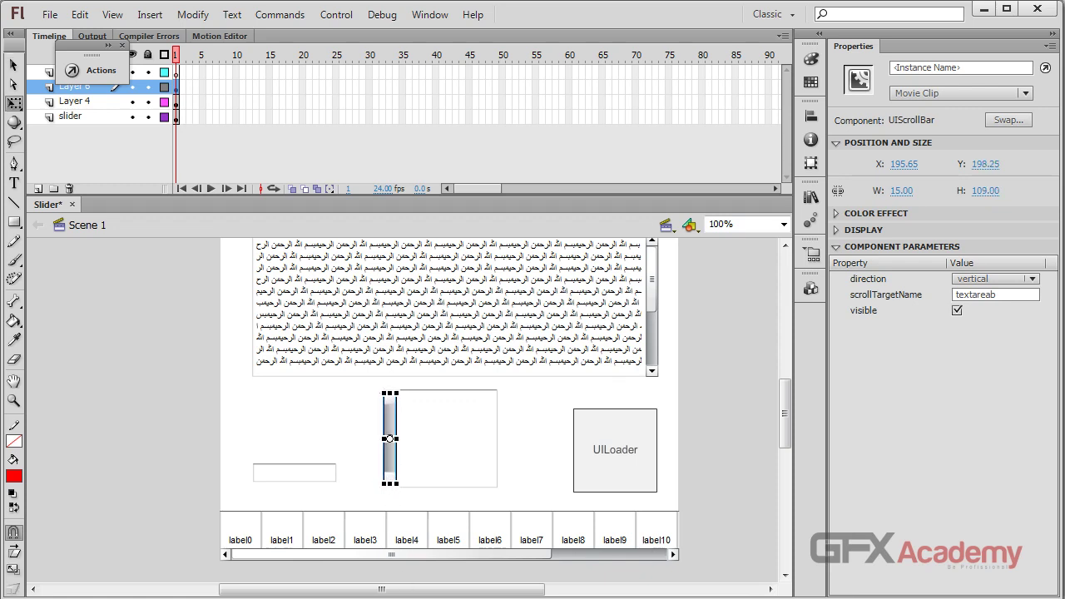
left_click(353, 440)
left_click(394, 427)
left_click(321, 441)
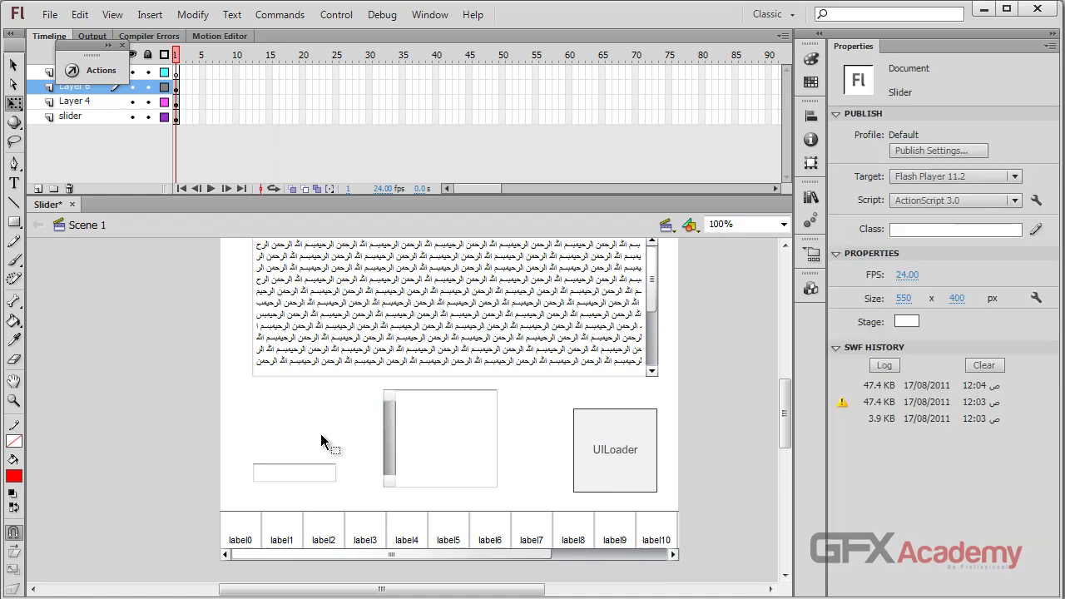
key("v")
- Preview the movie and close the test window
key("ctrl+Return")
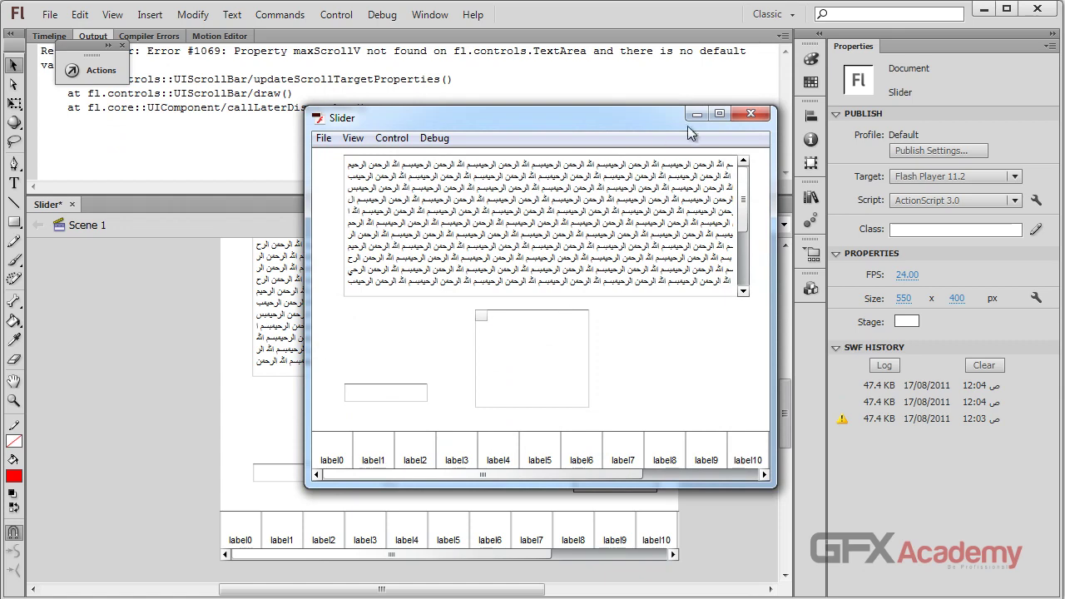
left_click(751, 113)
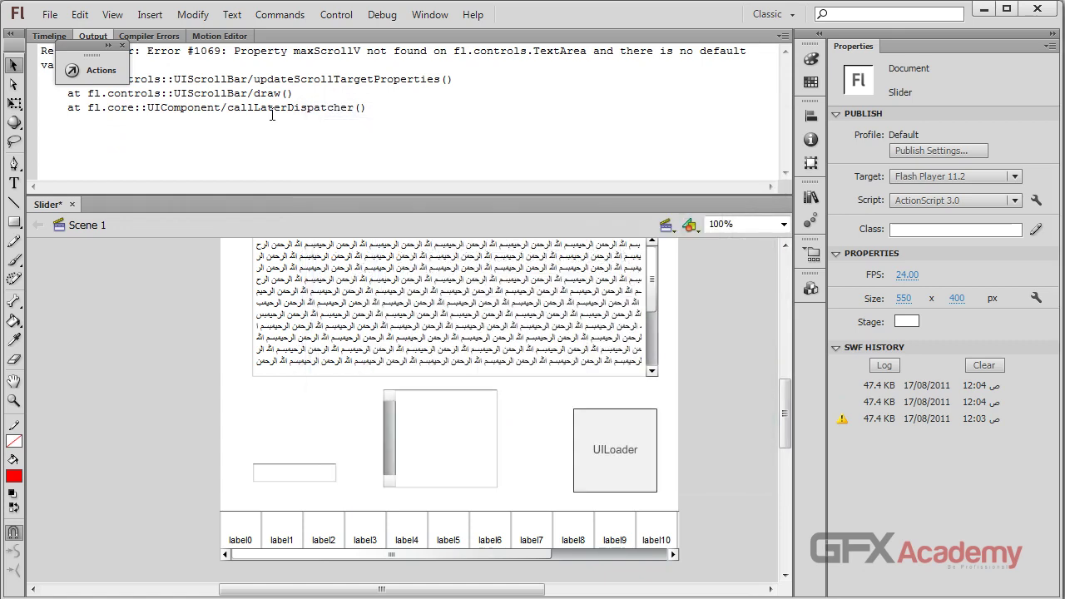
left_click(58, 39)
- Name the UIScrollBar instance 'SL' and bring up the Actions panel
left_click(391, 423)
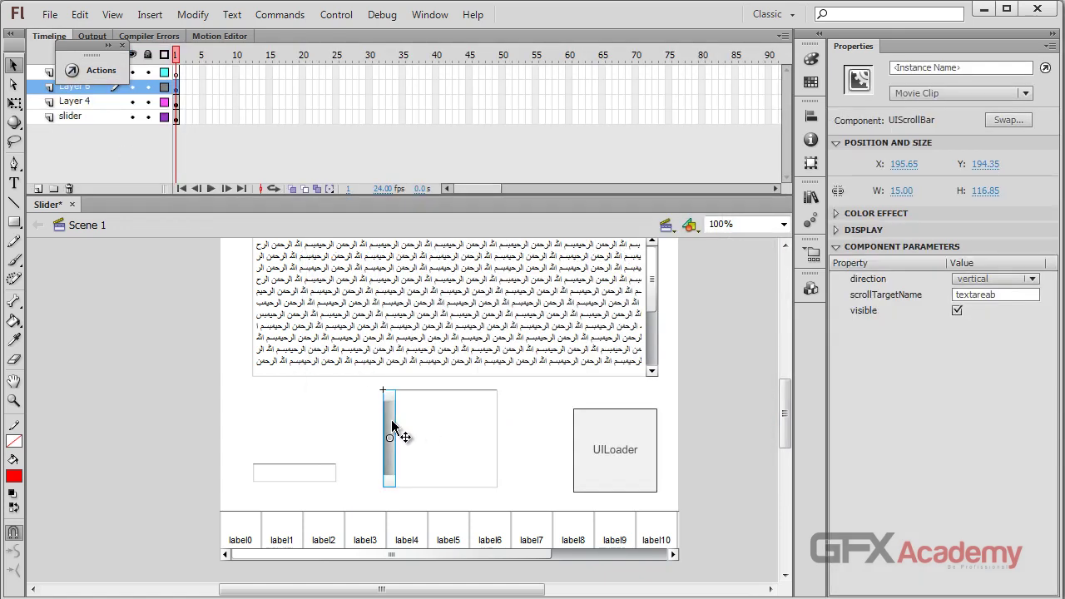
left_click(897, 66)
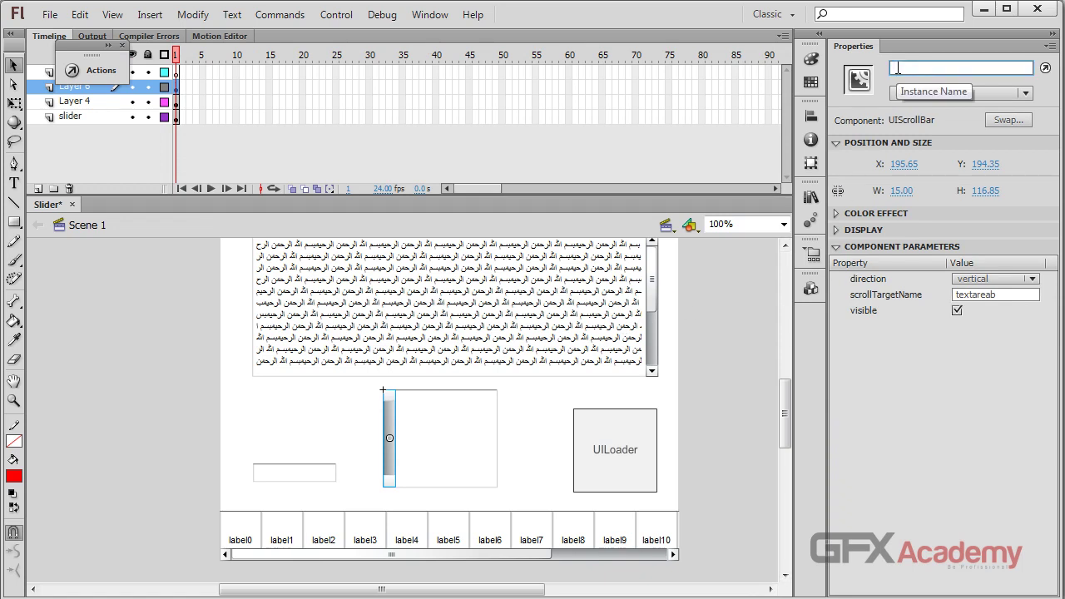
type("SL")
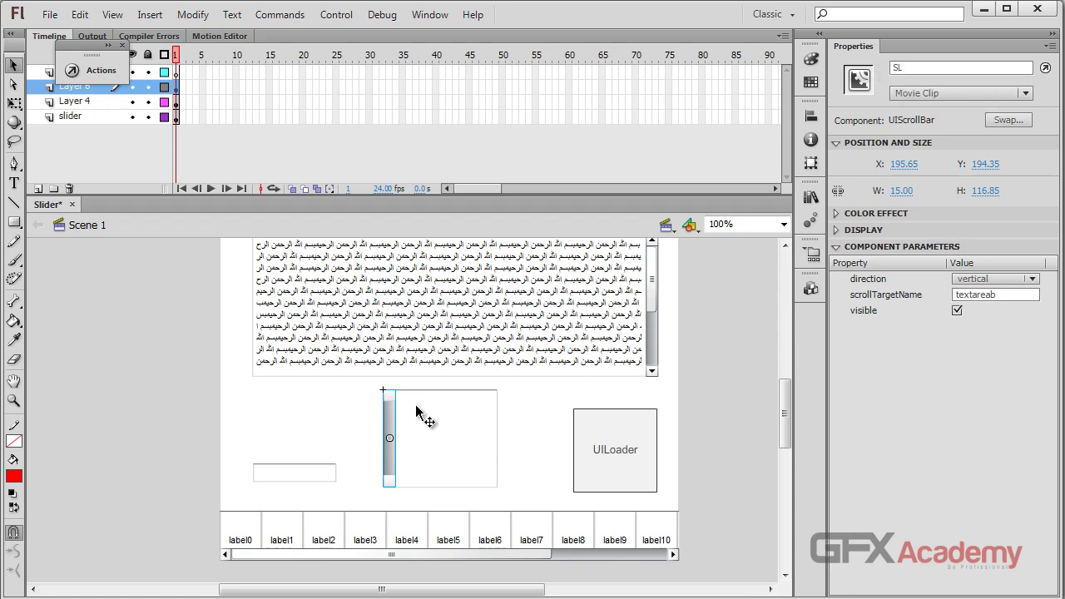
left_click(439, 439)
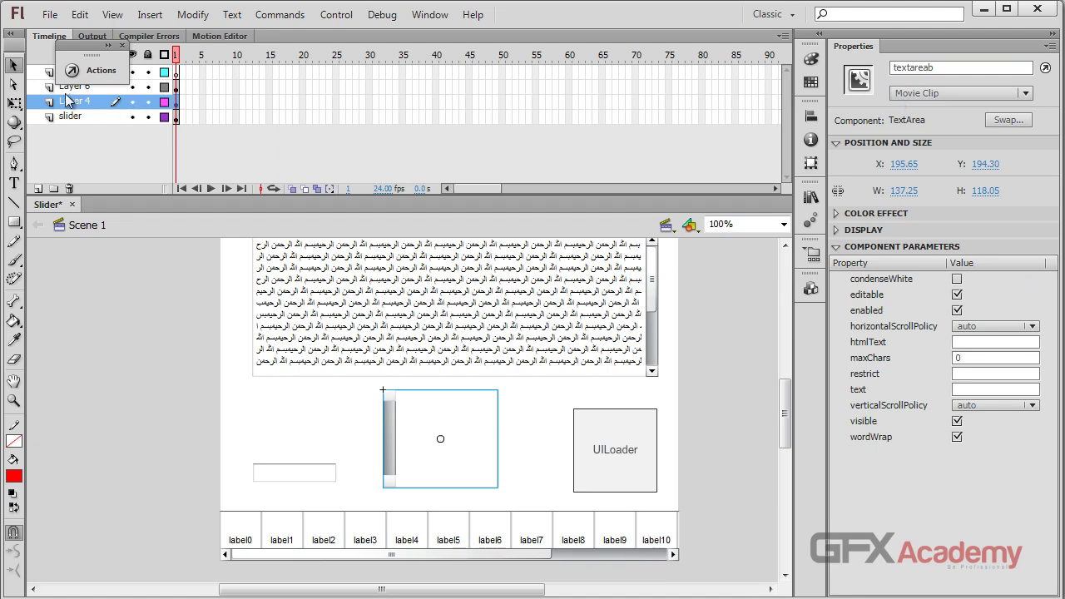
left_click(88, 74)
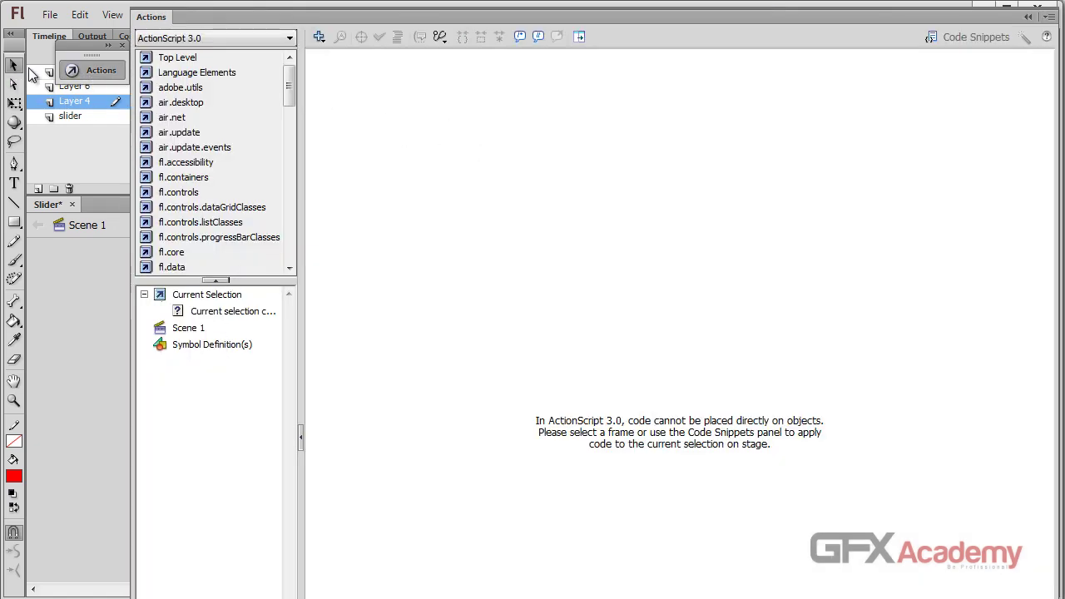
- Write 'SL.height = textareab.height;' in Layer 5 frame 1's script
left_click(35, 75)
left_click(114, 78)
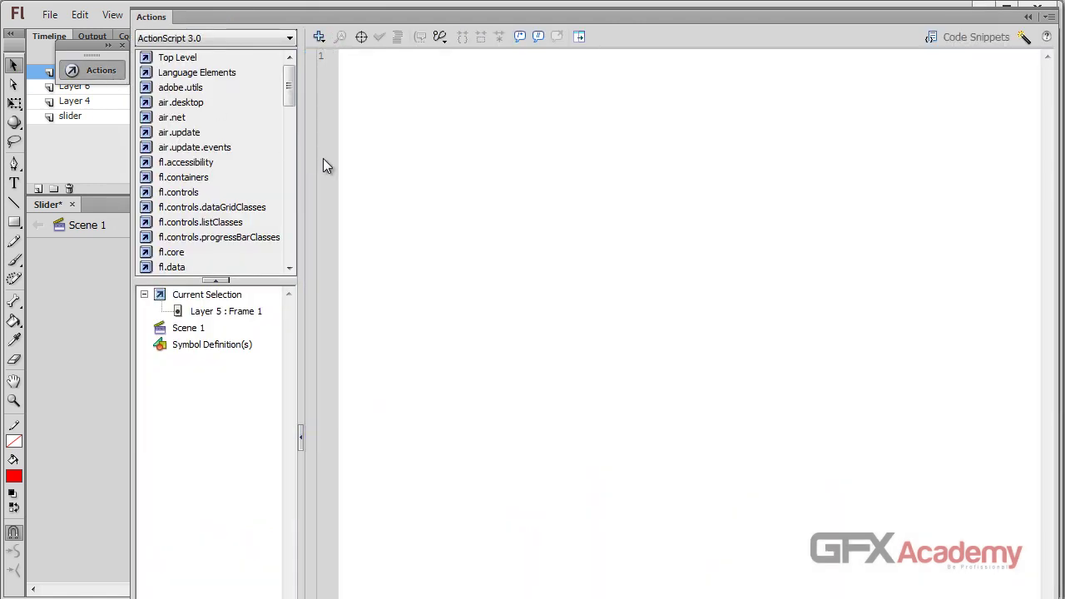
left_click(376, 124)
type("SL.height")
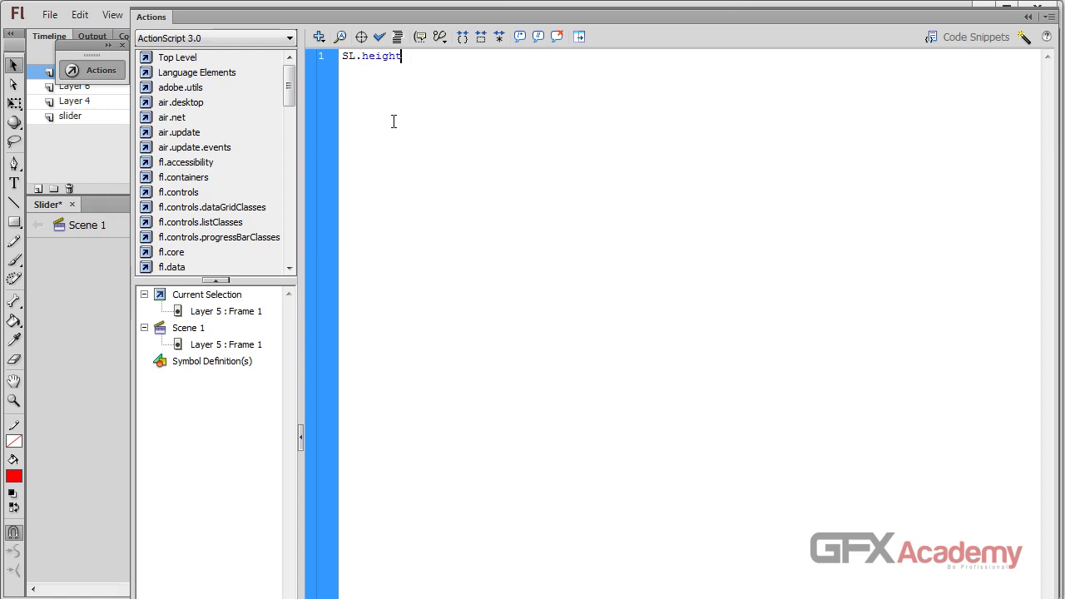
type("= textareab.heig")
type("ht")
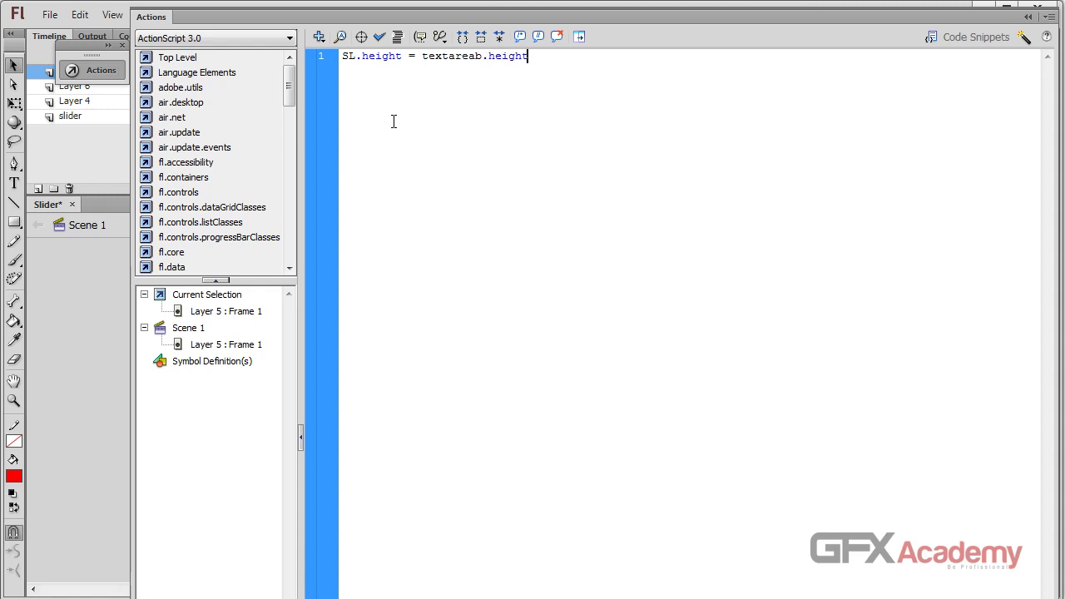
type(";")
- Test the movie, close the preview, and collapse the Actions panel
key("ctrl+Return")
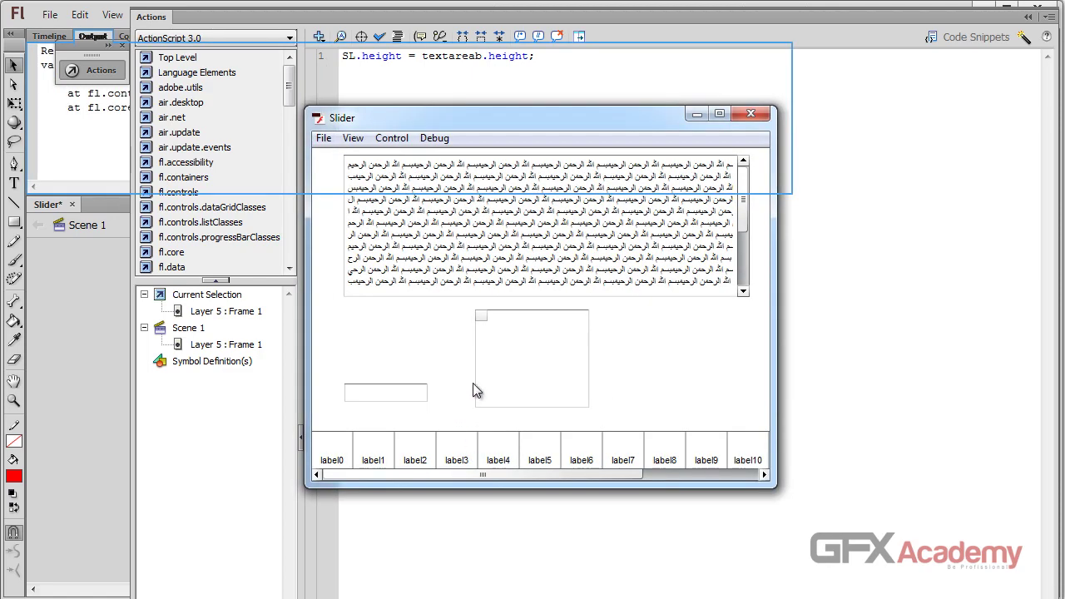
left_click(751, 113)
left_click(556, 56)
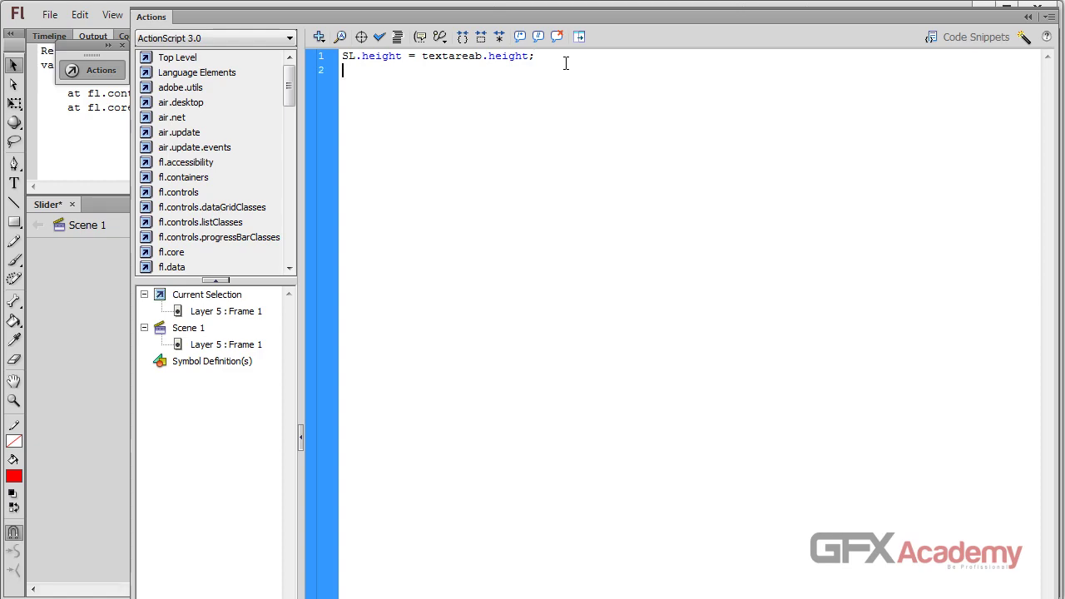
left_click(1029, 16)
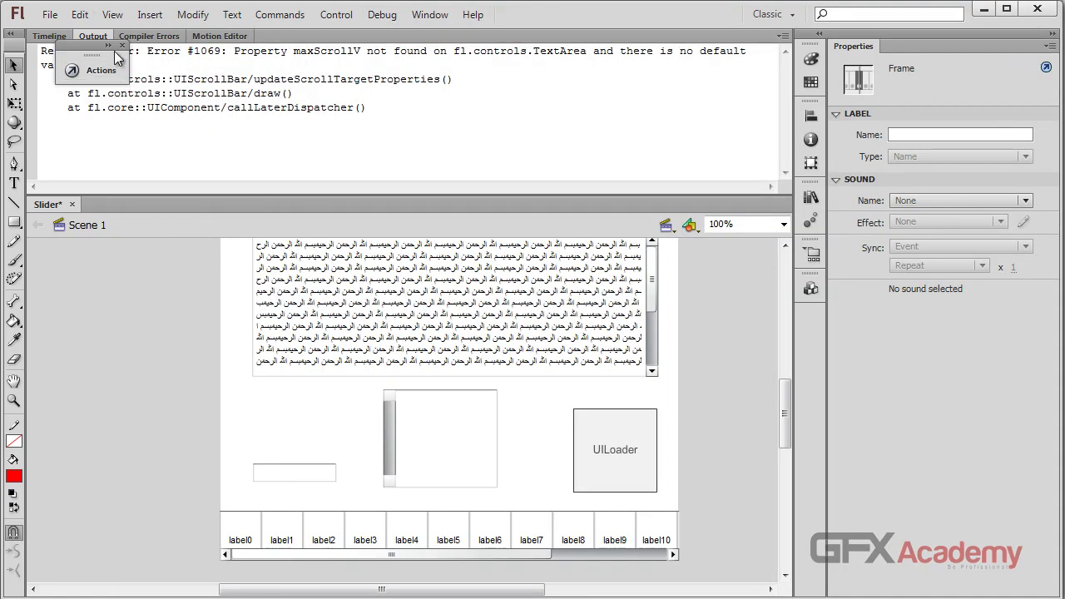
- Select the slider clip and save the Slider document
left_click(49, 36)
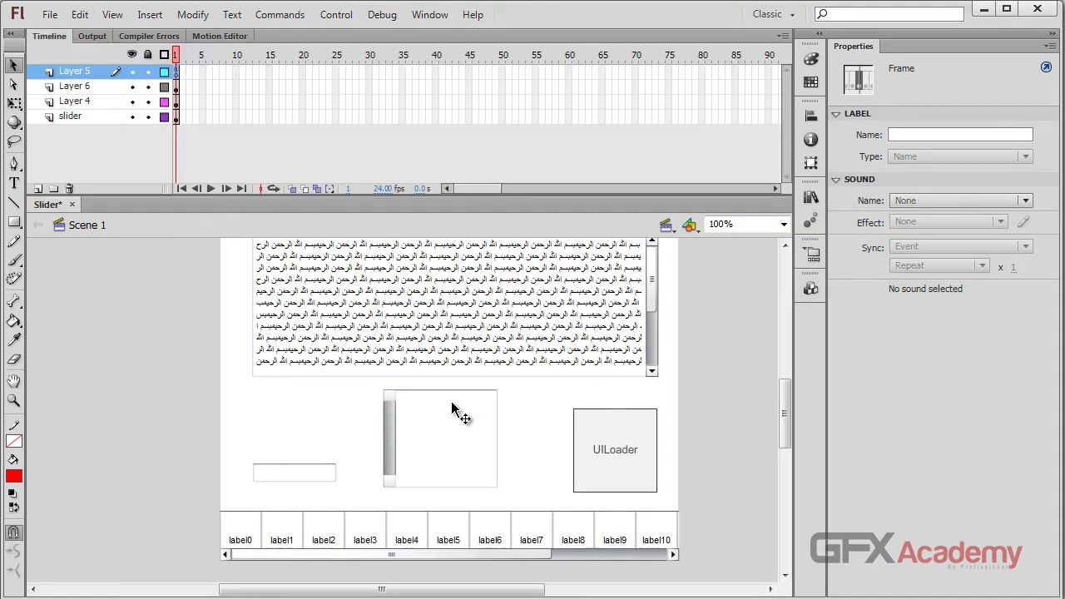
left_click(411, 414)
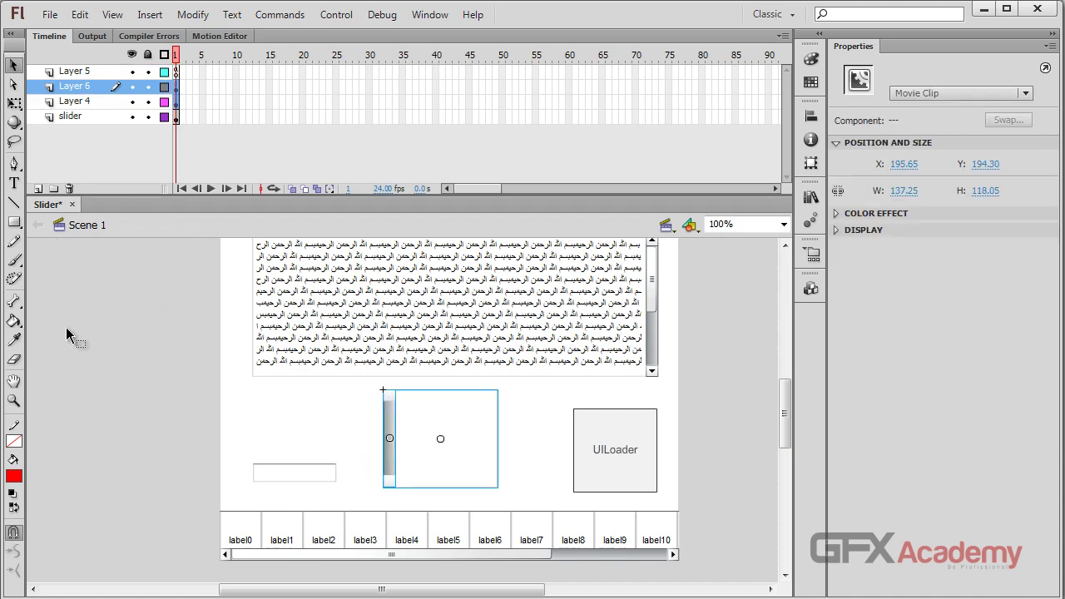
key("ctrl+s")
left_click(336, 422)
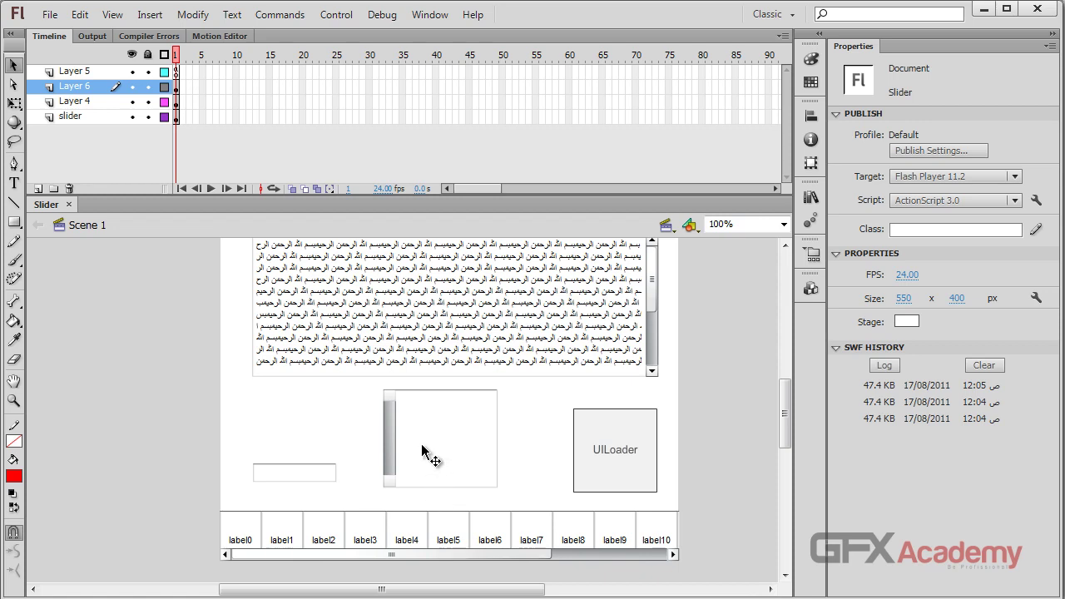
- Review the TileList and UILoader Component Parameters, switching between the two
left_click(405, 552)
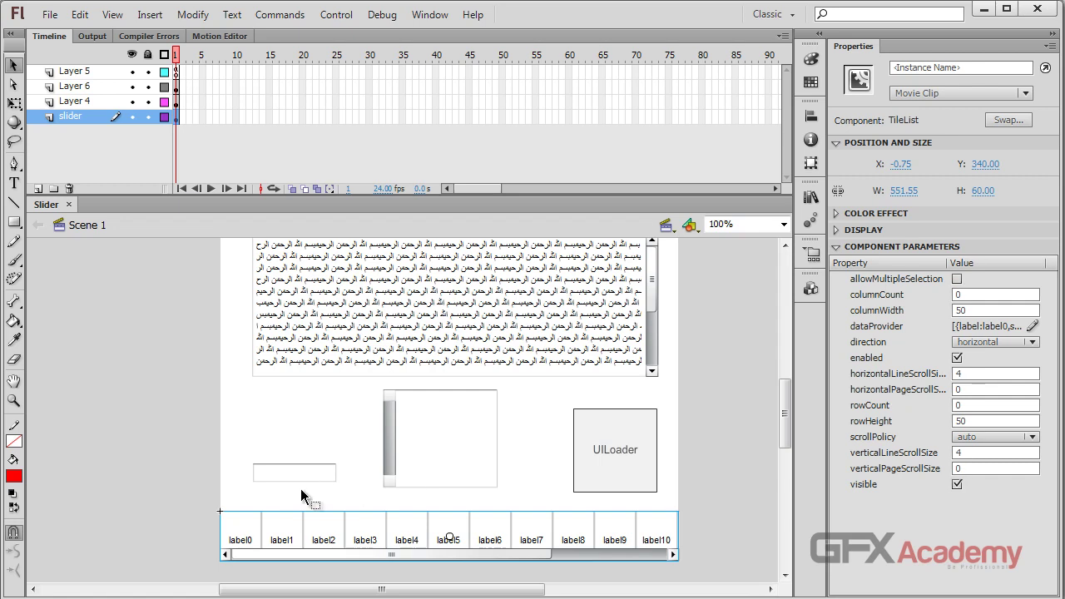
left_click(616, 447)
left_click(478, 526)
left_click(607, 468)
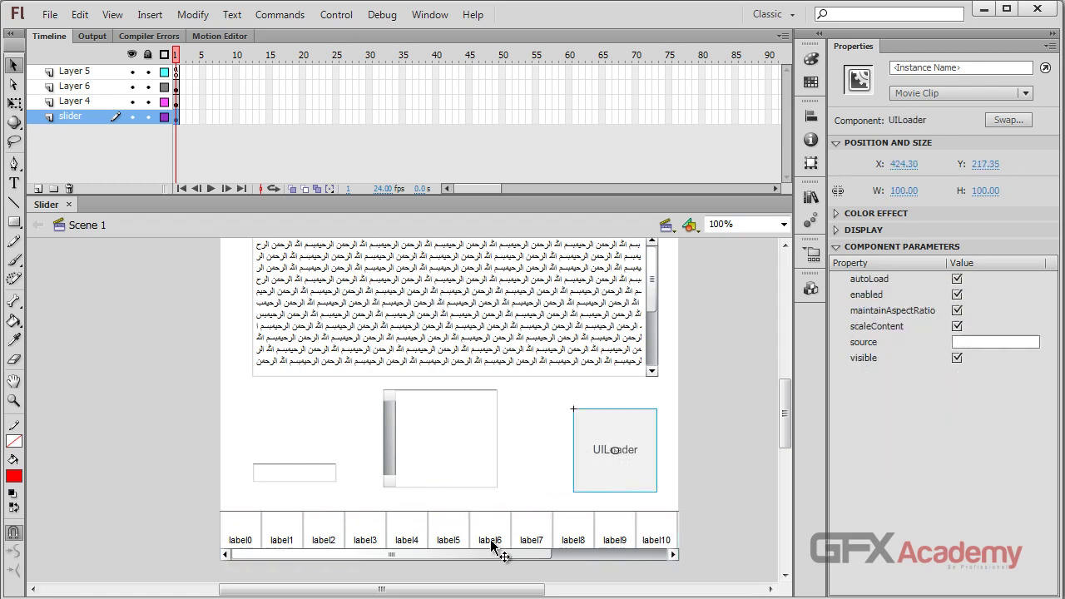
left_click(488, 542)
left_click(606, 459)
left_click(507, 530)
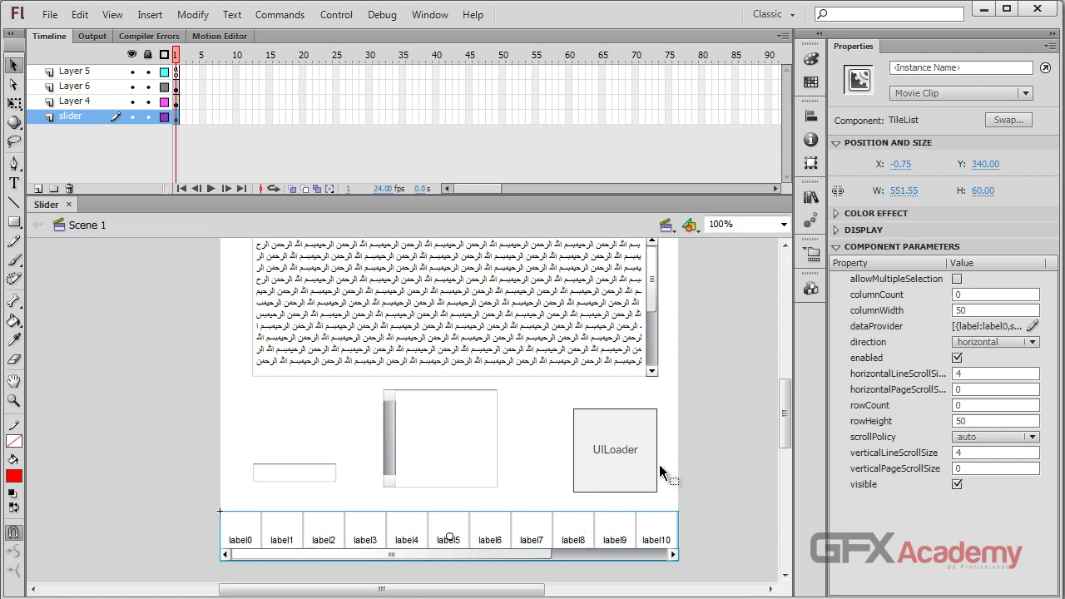
left_click(495, 506)
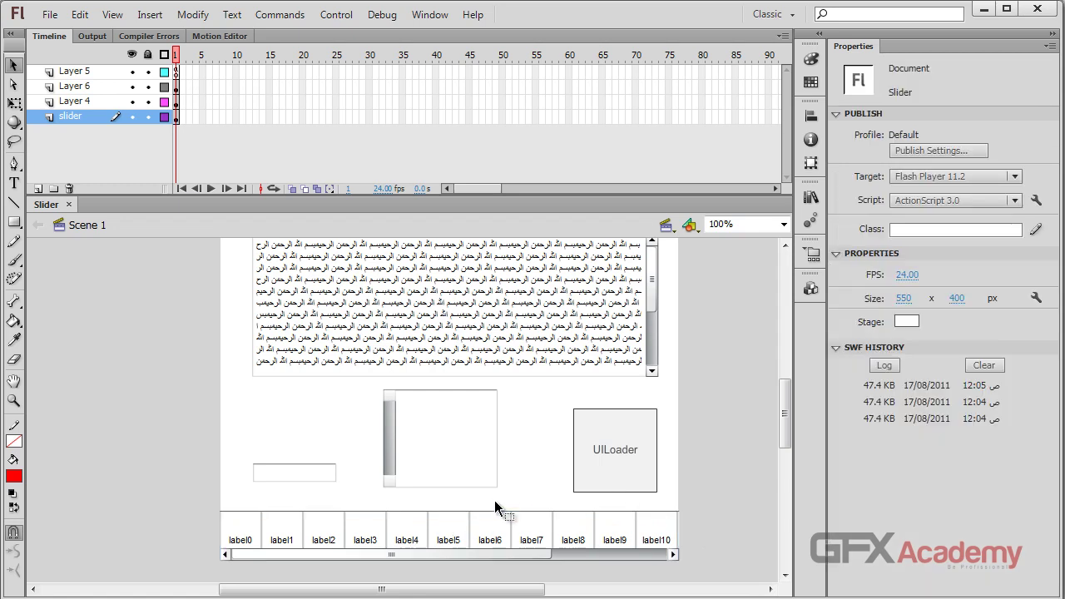
left_click(488, 528)
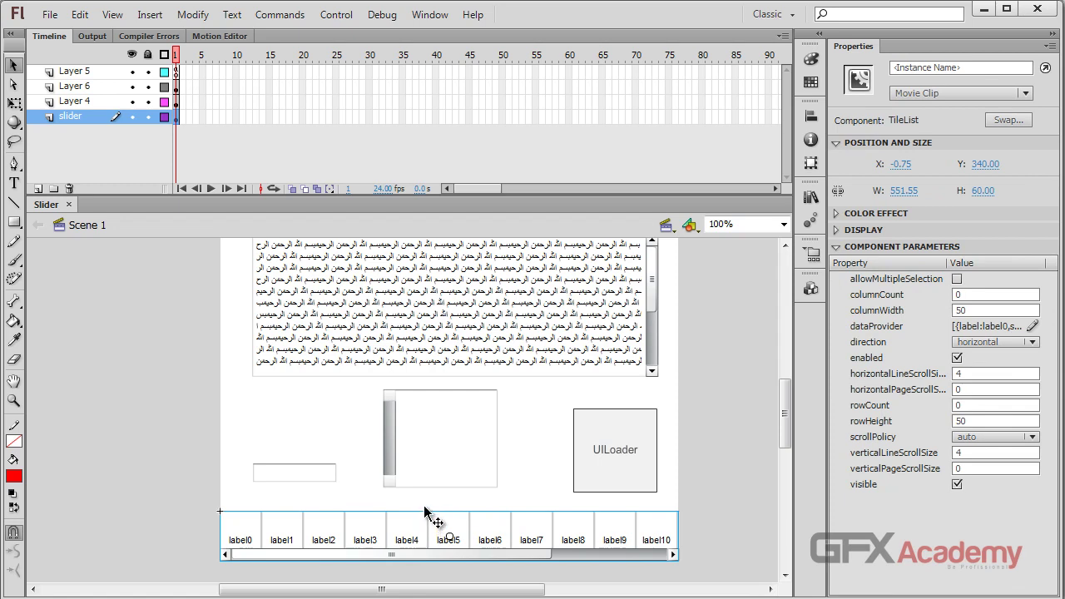
left_click(425, 508)
left_click(425, 521)
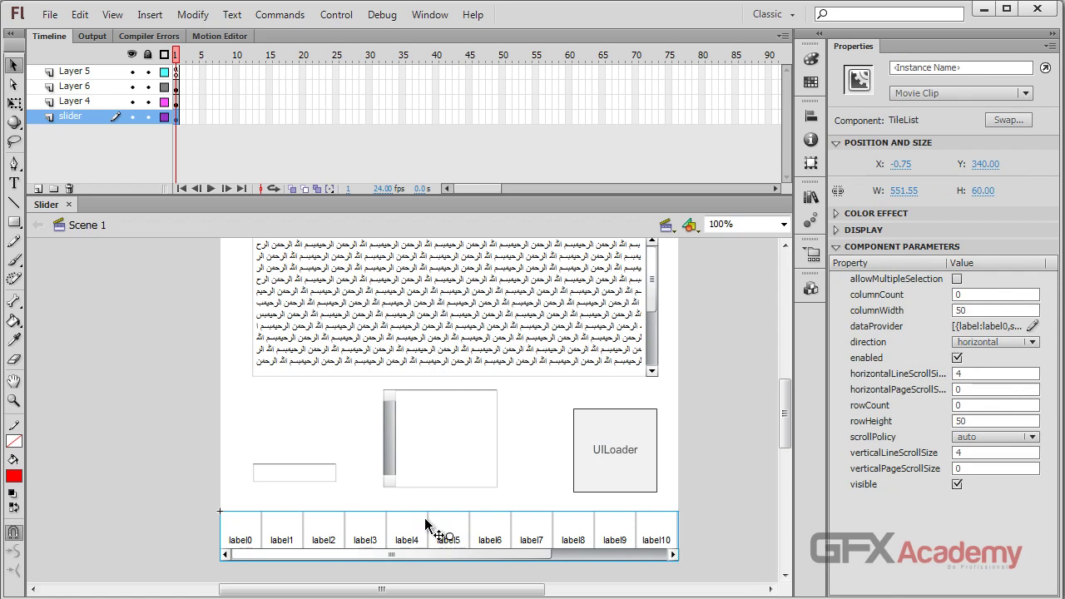
left_click(820, 287)
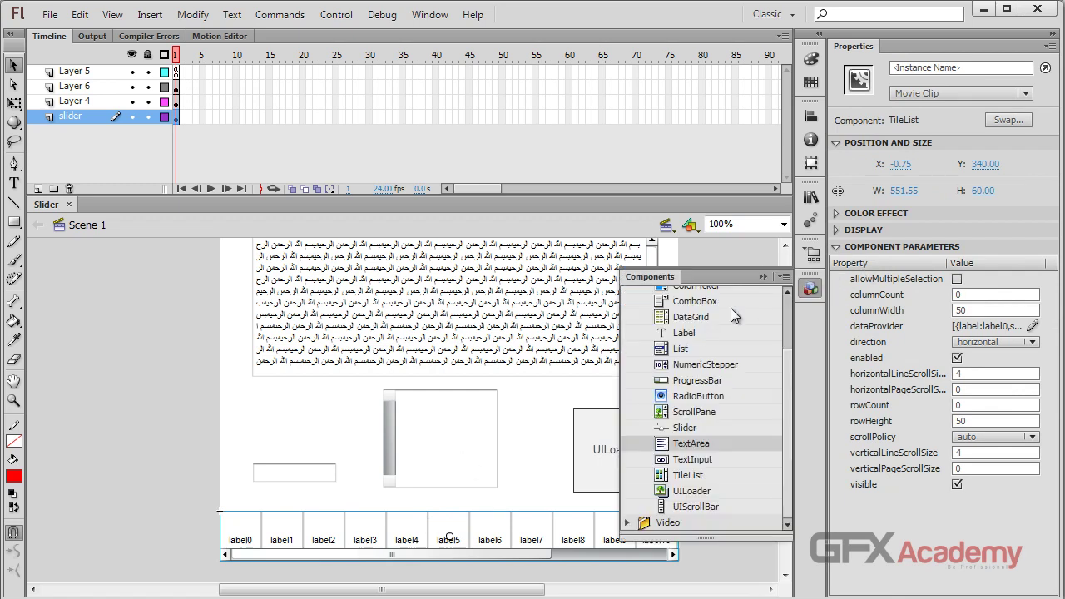
left_click_drag(787, 346, 796, 306)
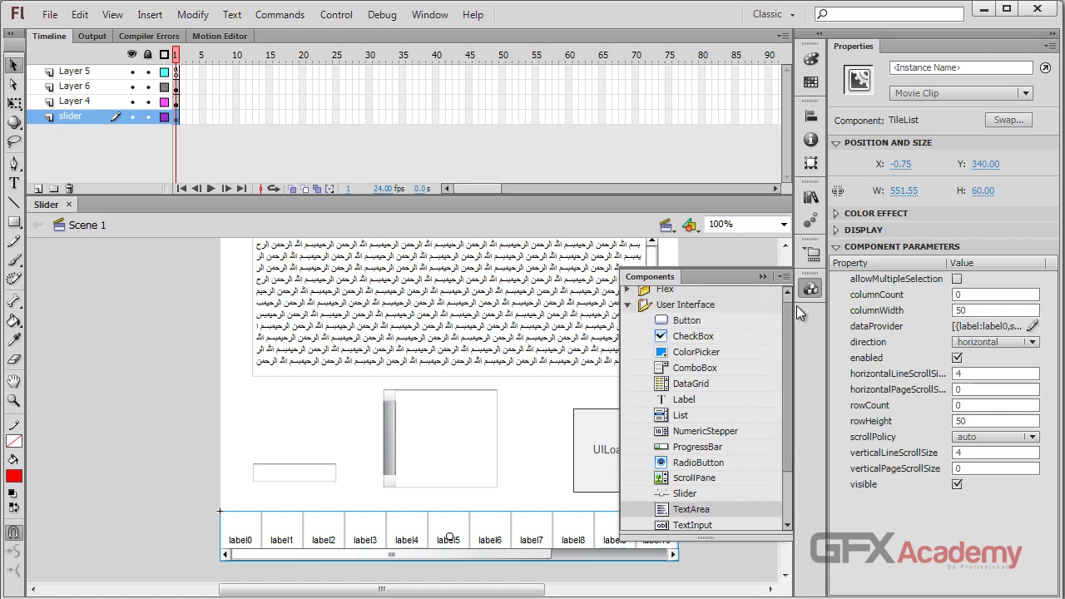
left_click(629, 309)
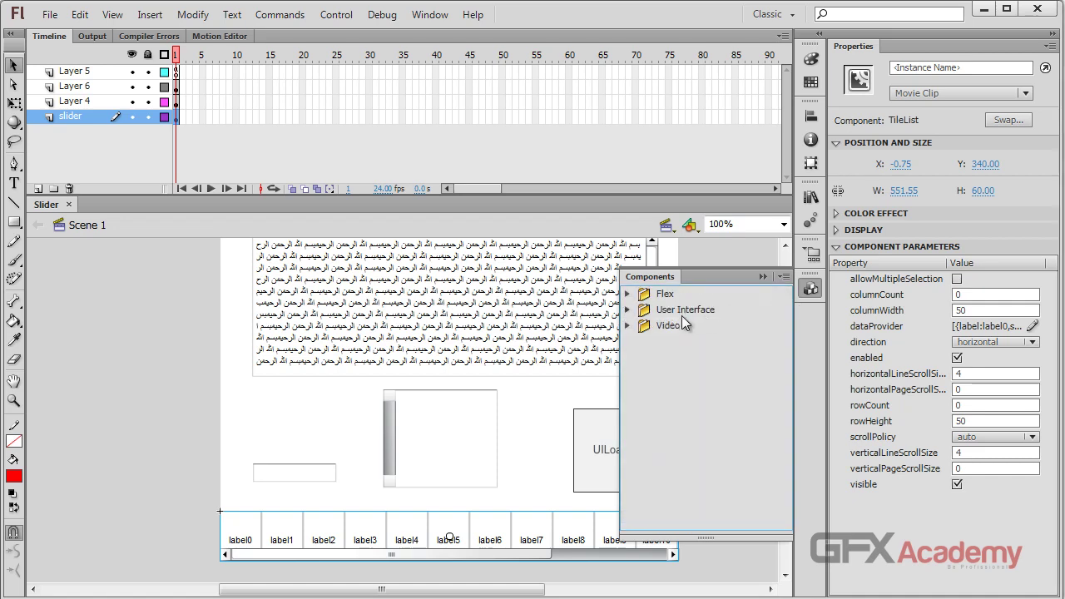
left_click(629, 326)
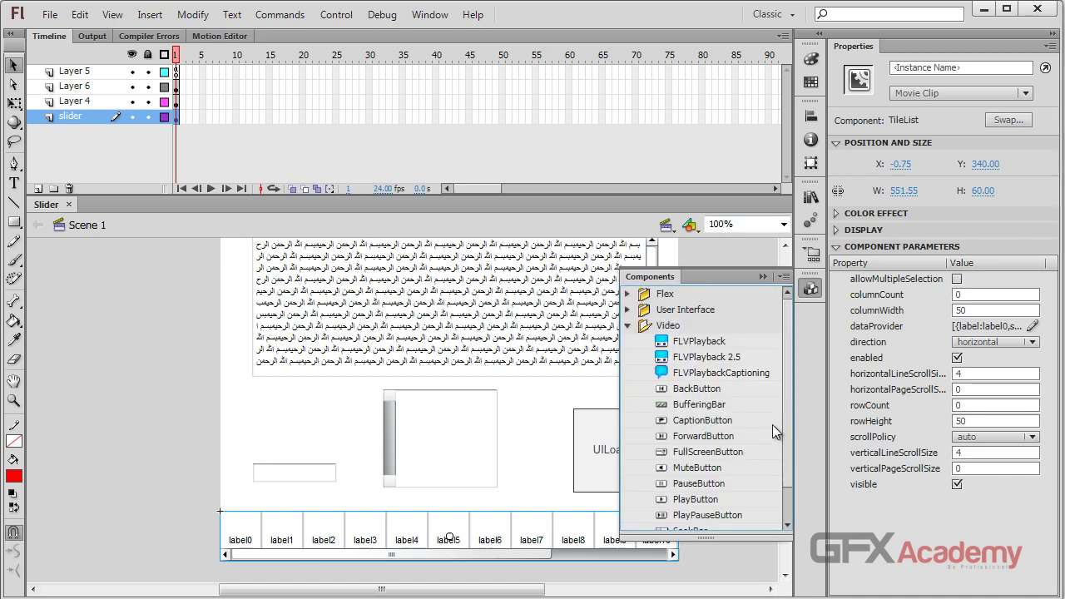
left_click_drag(787, 372, 788, 407)
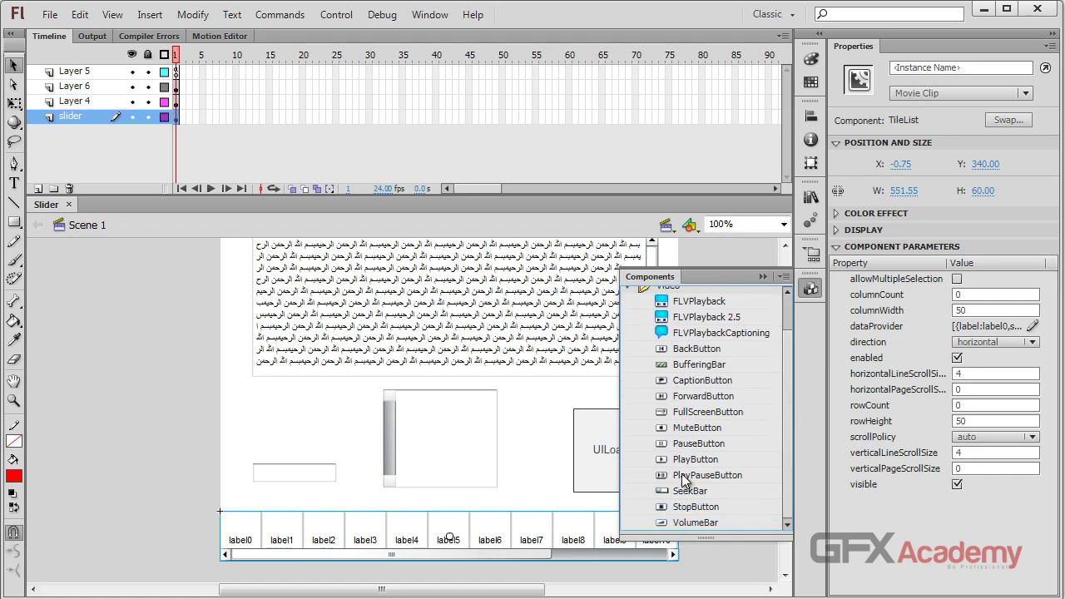
left_click(706, 301)
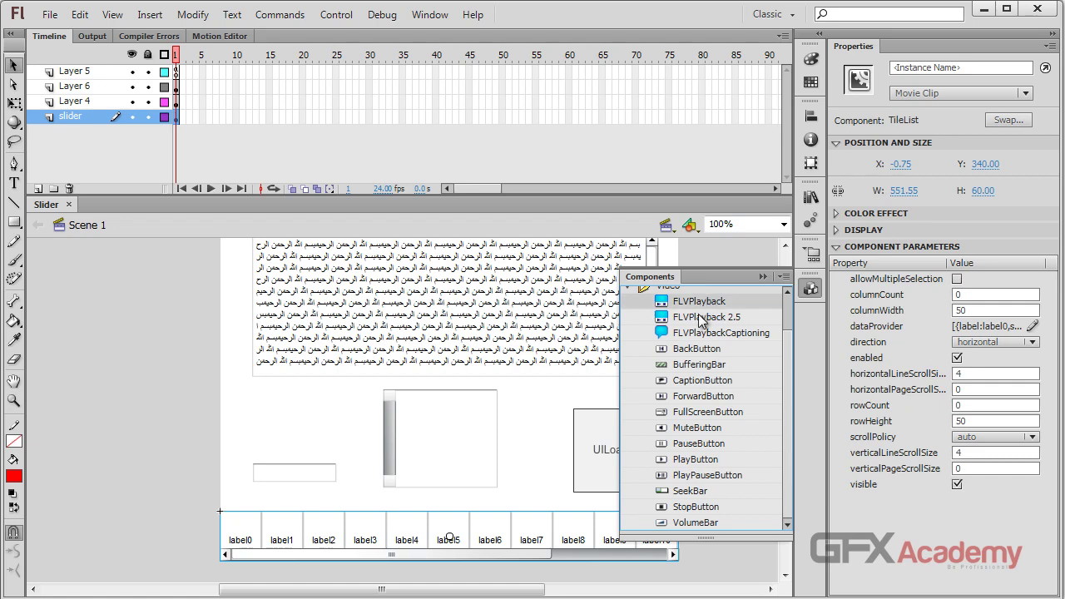
left_click(699, 318)
left_click(702, 334)
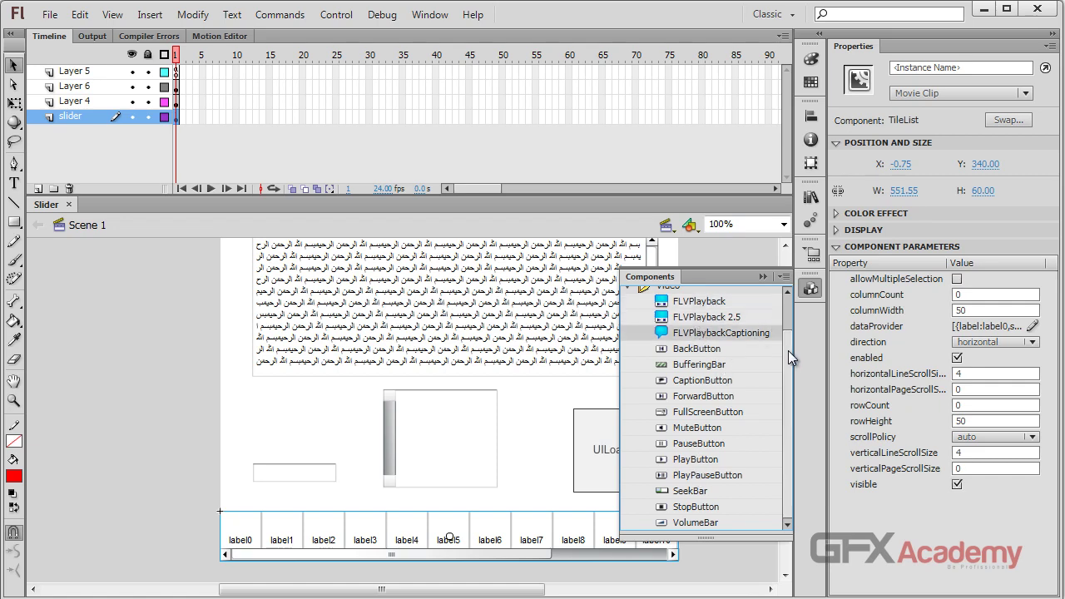
left_click_drag(789, 352, 789, 330)
left_click_drag(743, 362, 746, 316)
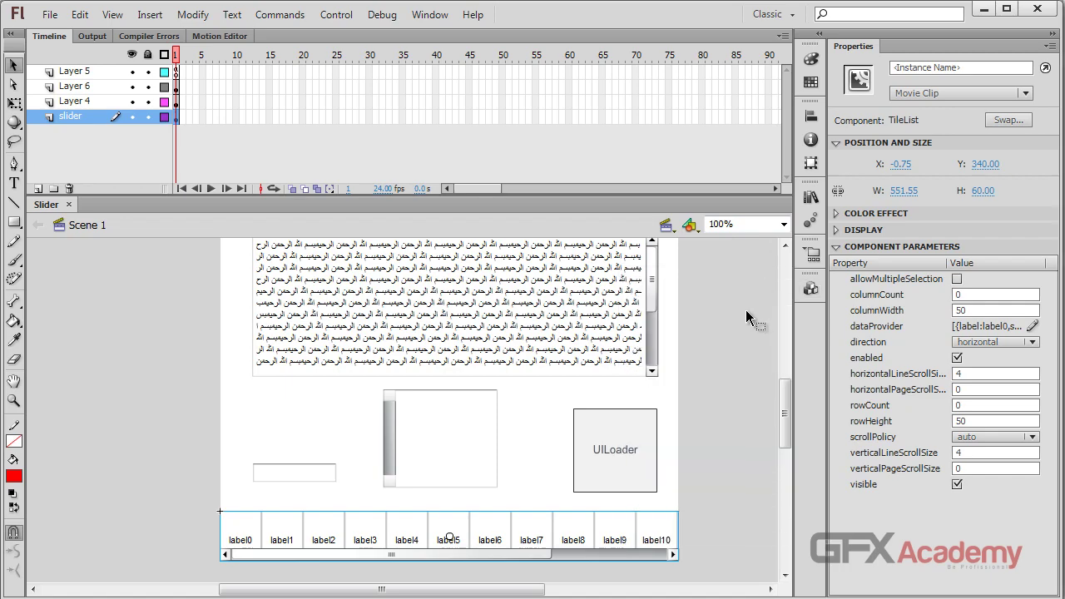